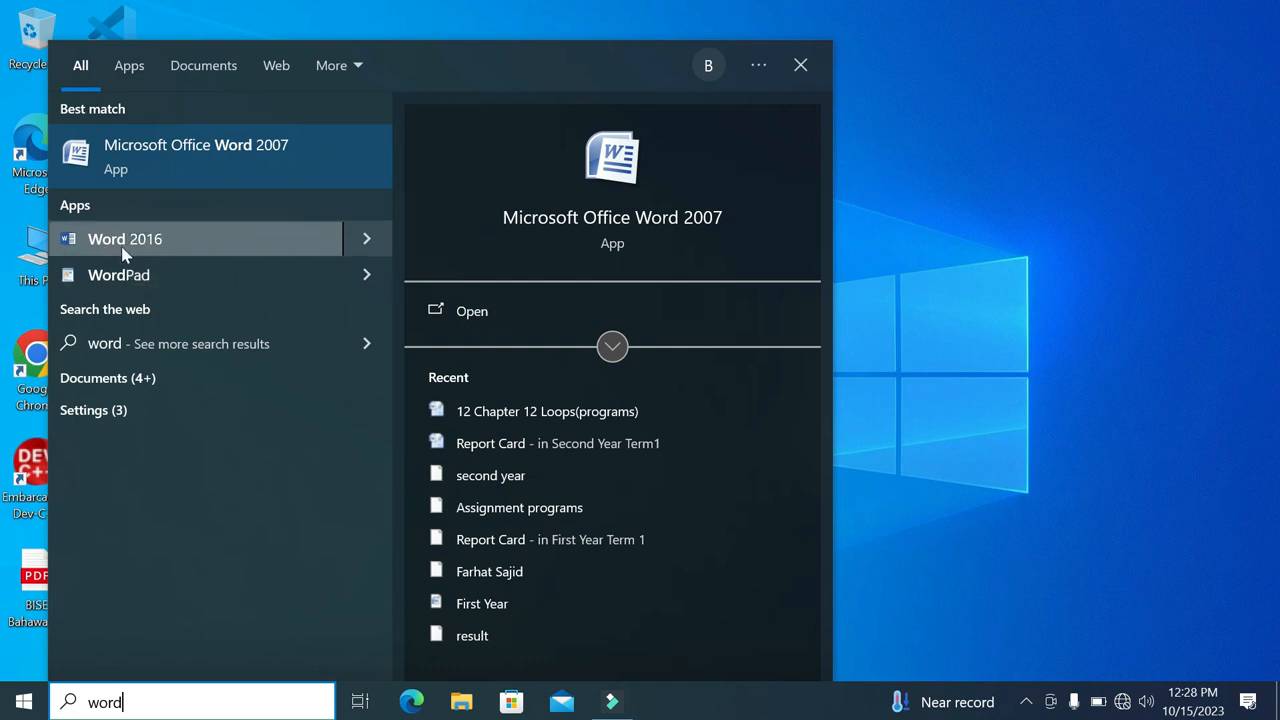
Launch Microsoft Office Word 2007 and review its file commands, such as Save As, Print, Prepare and Publish
left_click(208, 167)
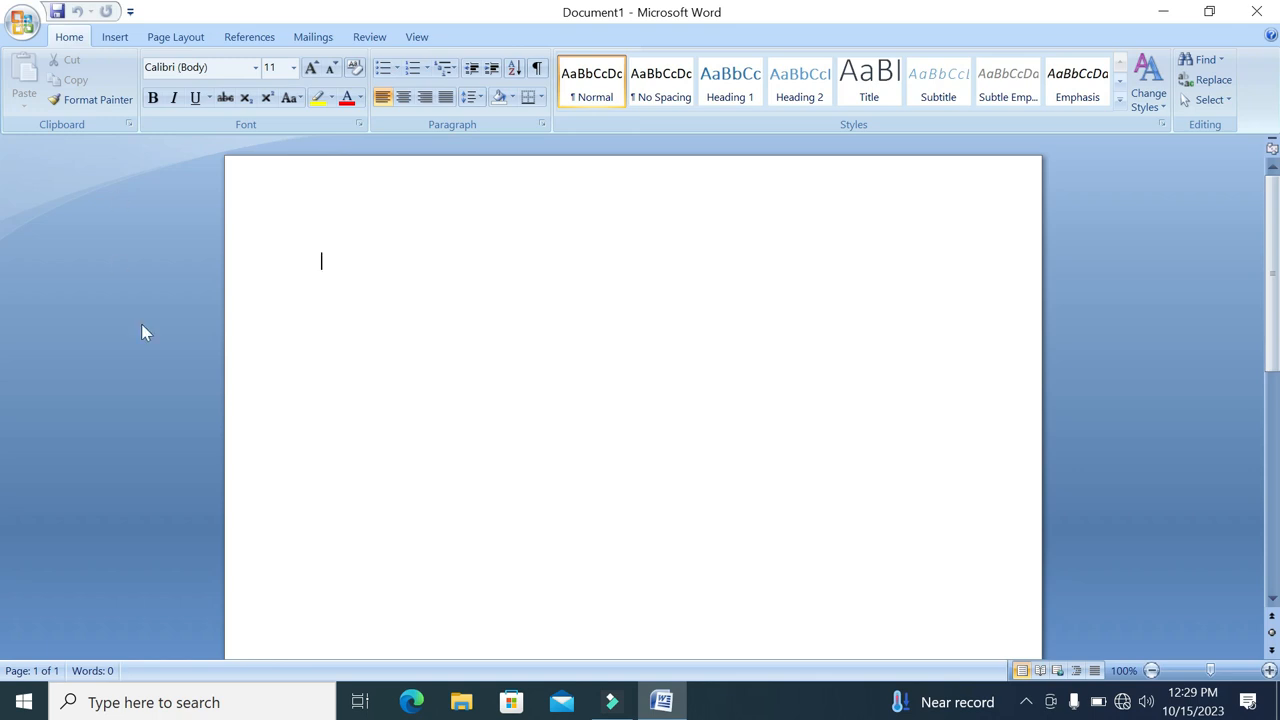
left_click(24, 24)
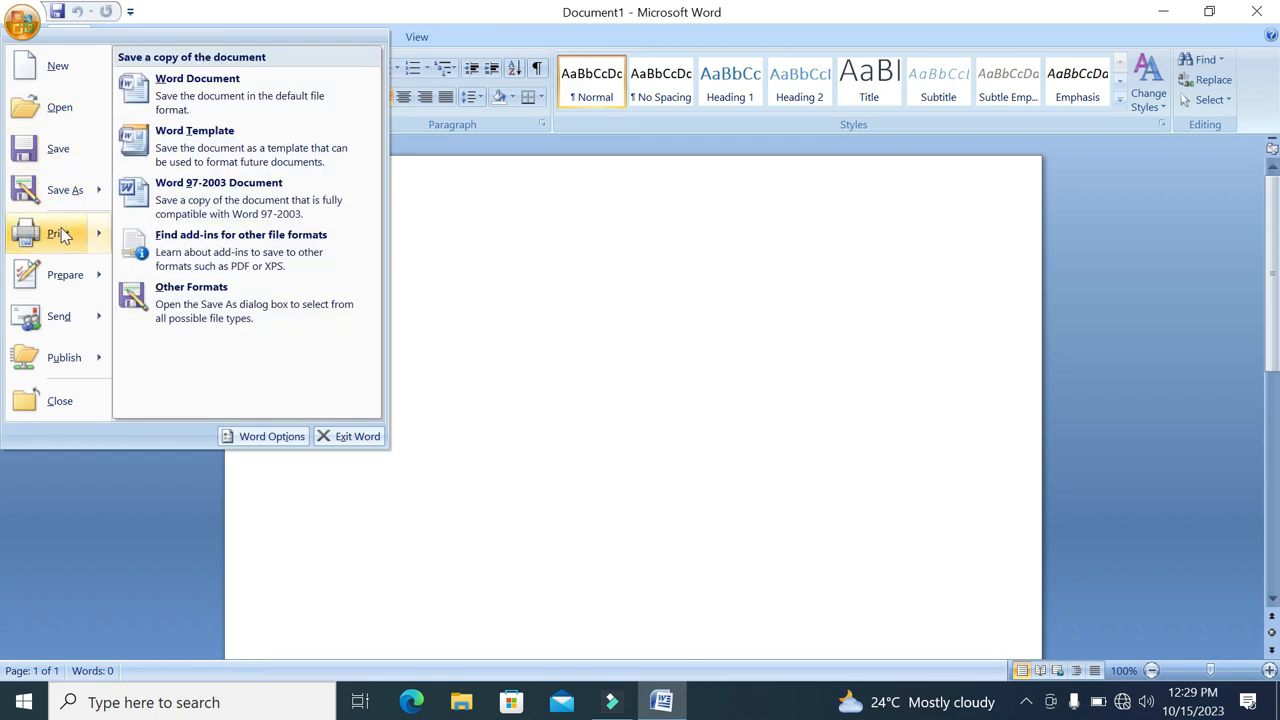
mouse_move(62, 248)
mouse_move(64, 357)
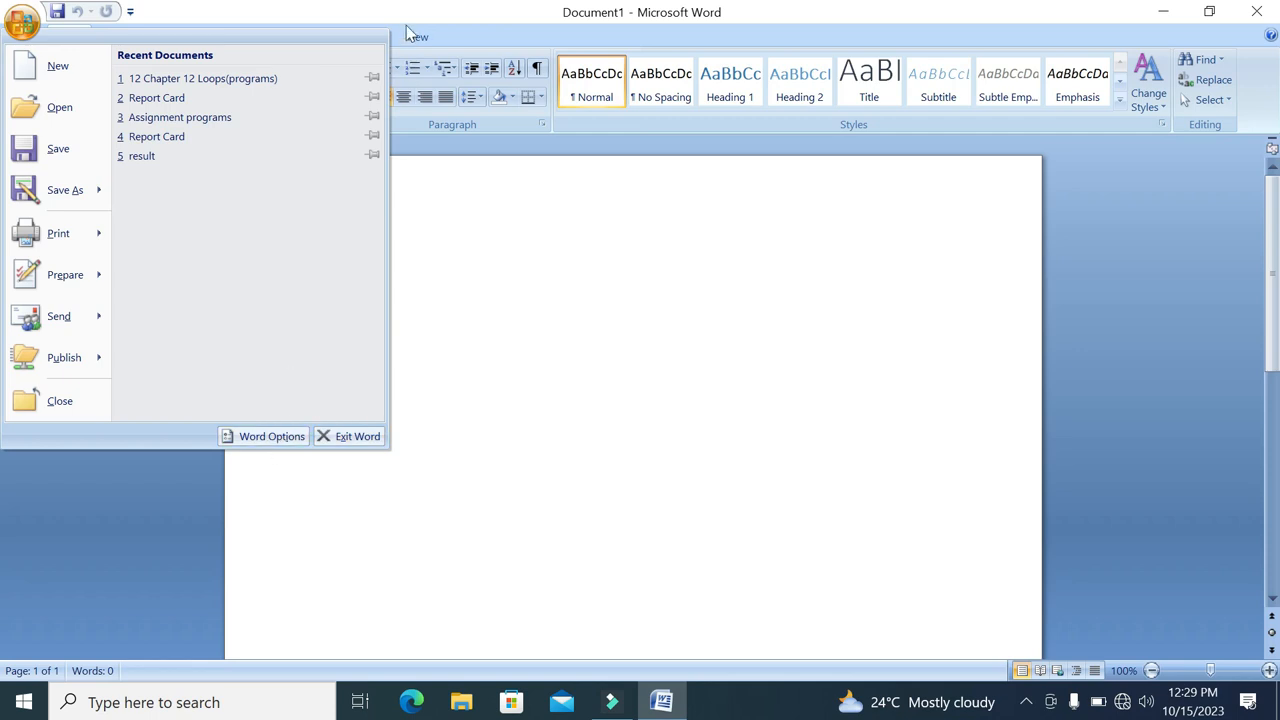
left_click(709, 32)
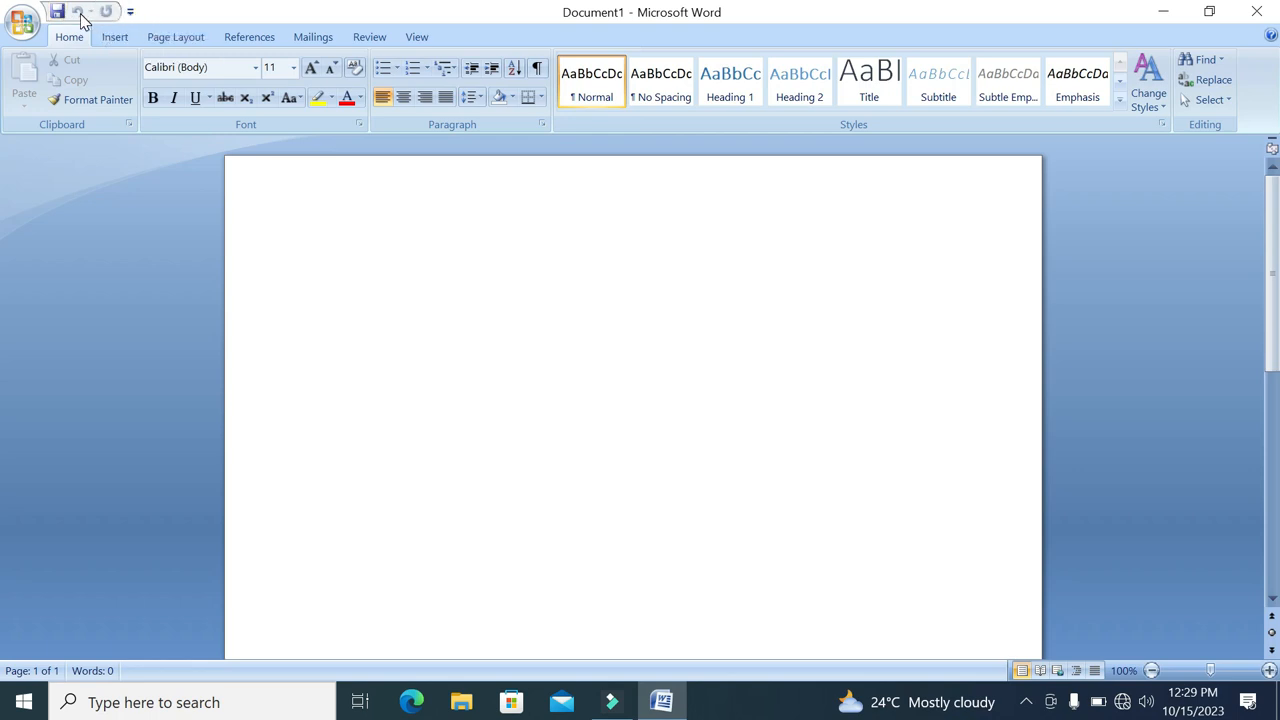
Add the New command to the Quick Access Toolbar
left_click(131, 12)
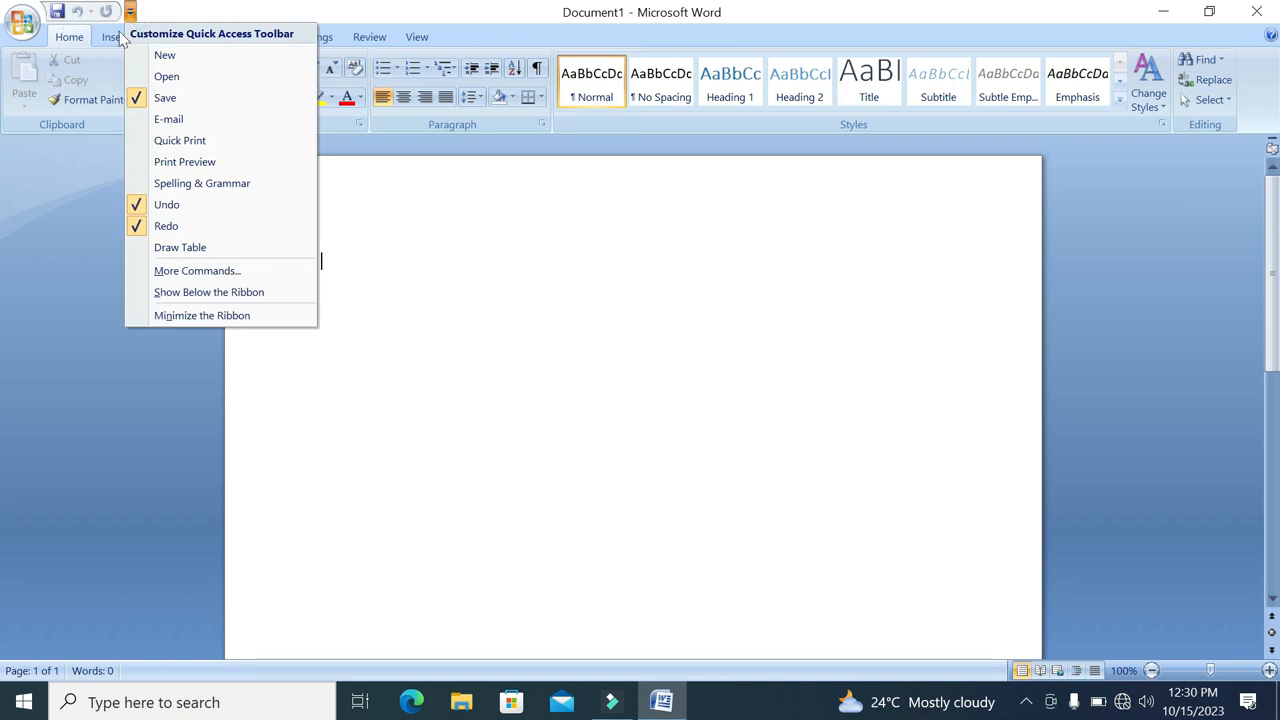
left_click(166, 56)
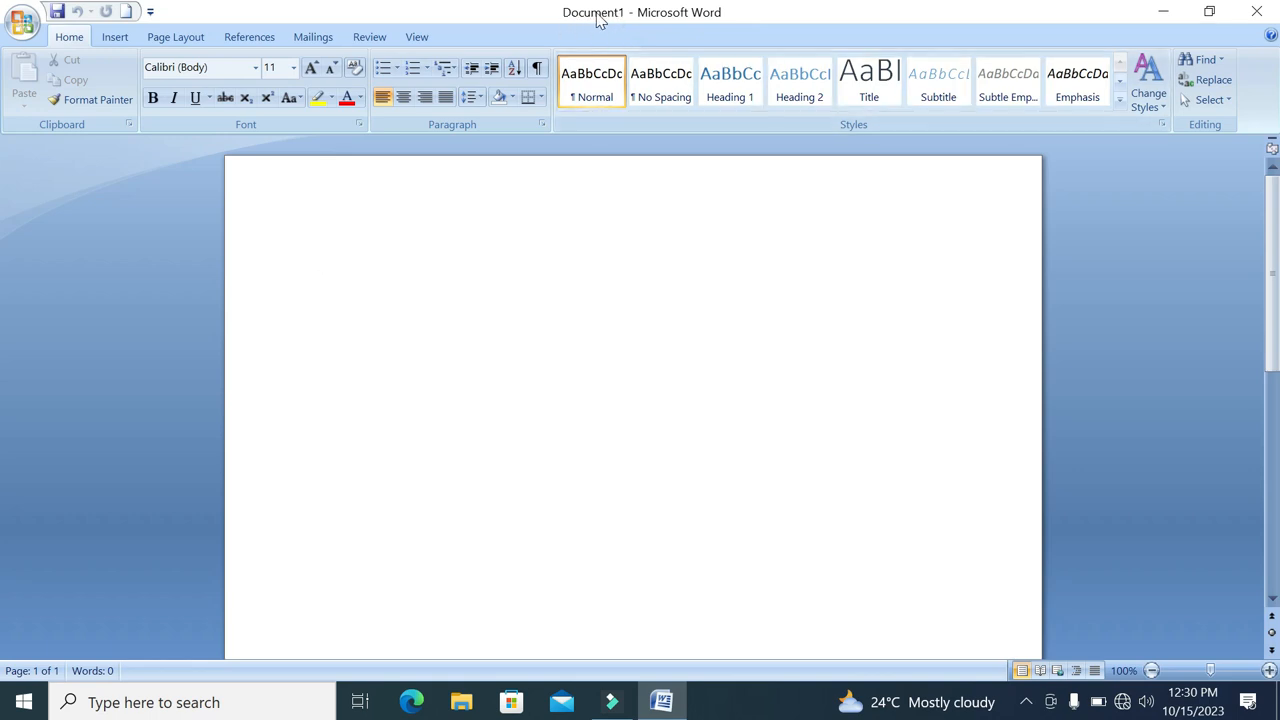
Minimize and reopen the Word window, shrink it with Restore Down, and maximize it again
left_click(1165, 17)
left_click(661, 701)
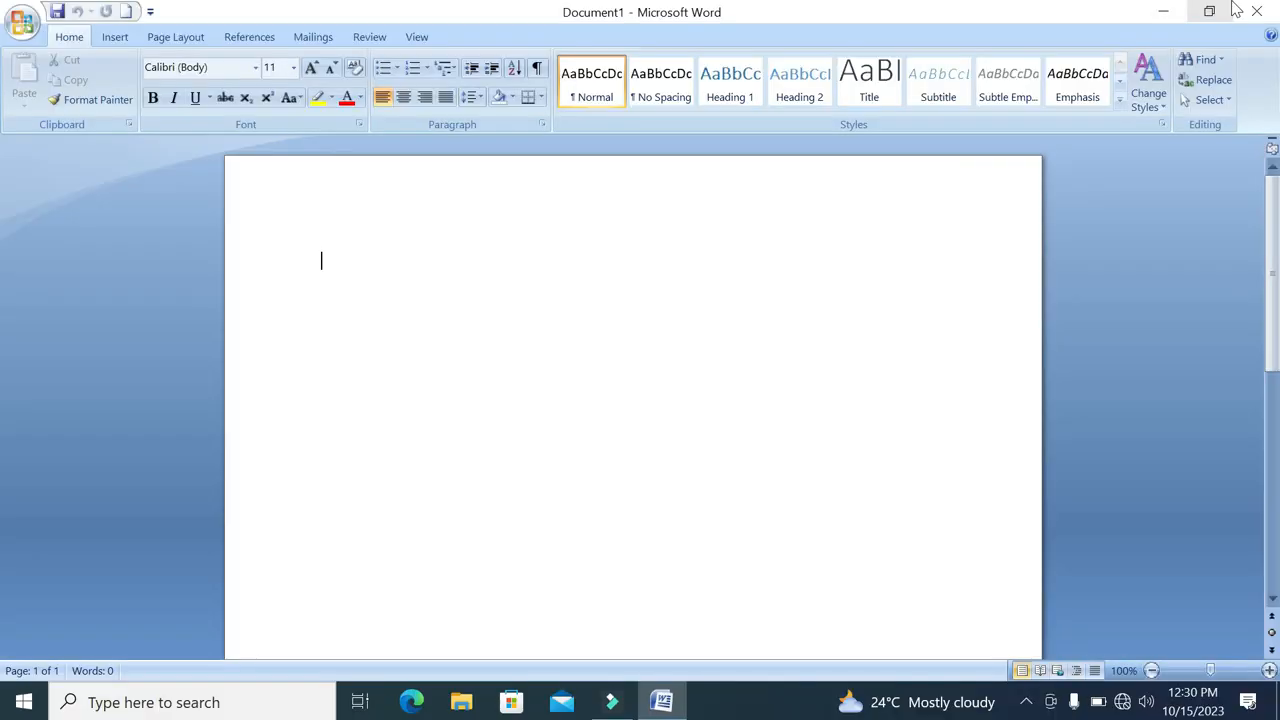
left_click(1209, 11)
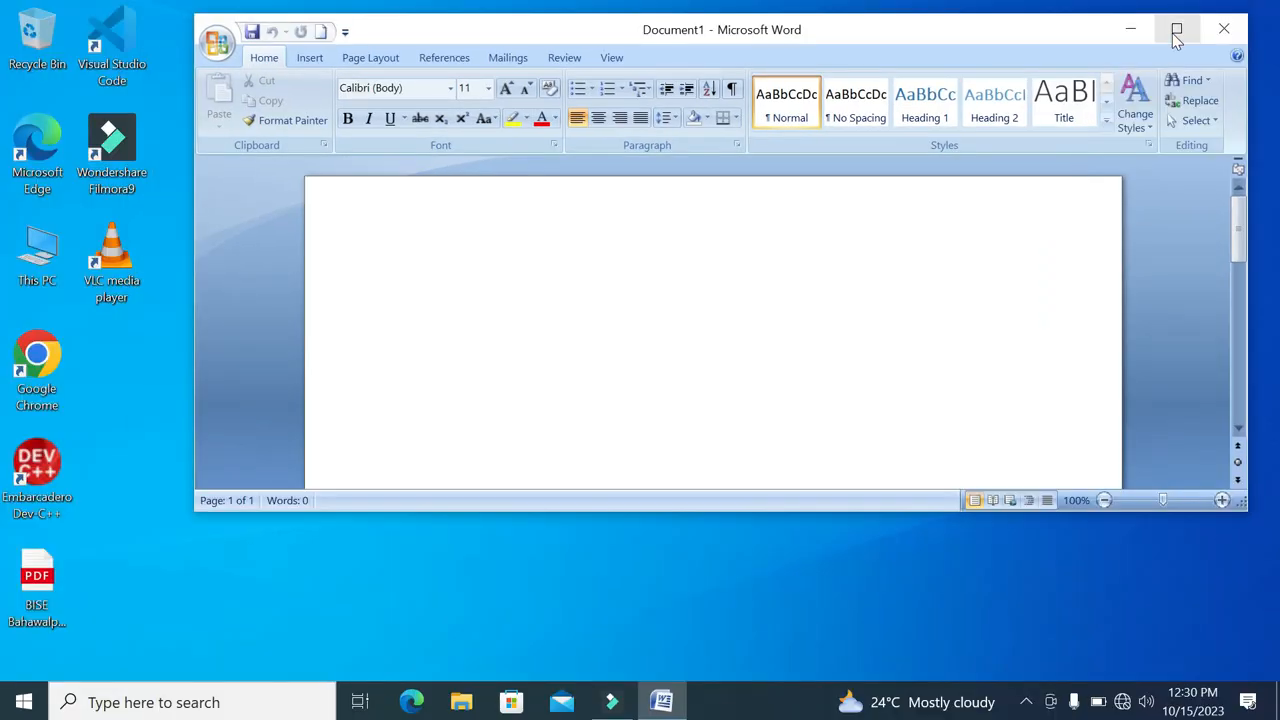
left_click(1176, 33)
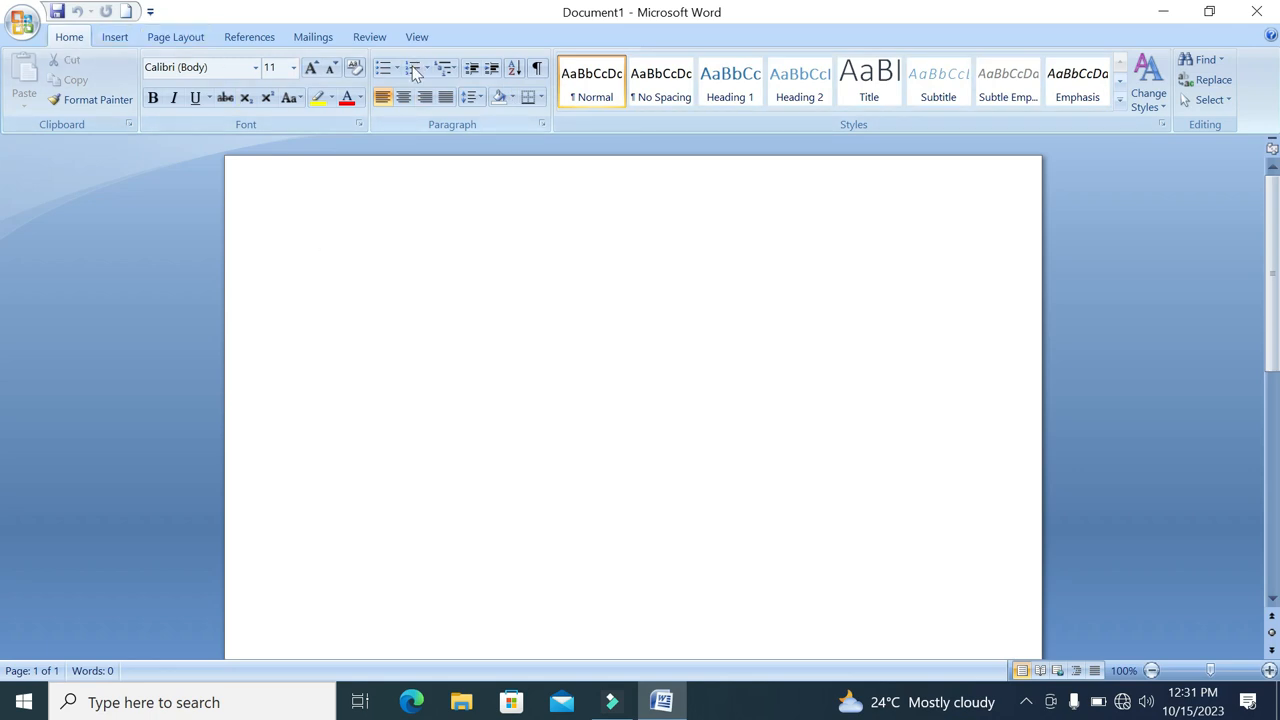
Look through the Insert, Page Layout, References, Mailings, Review and View commands, and return to the Home commands
left_click(112, 40)
left_click(168, 38)
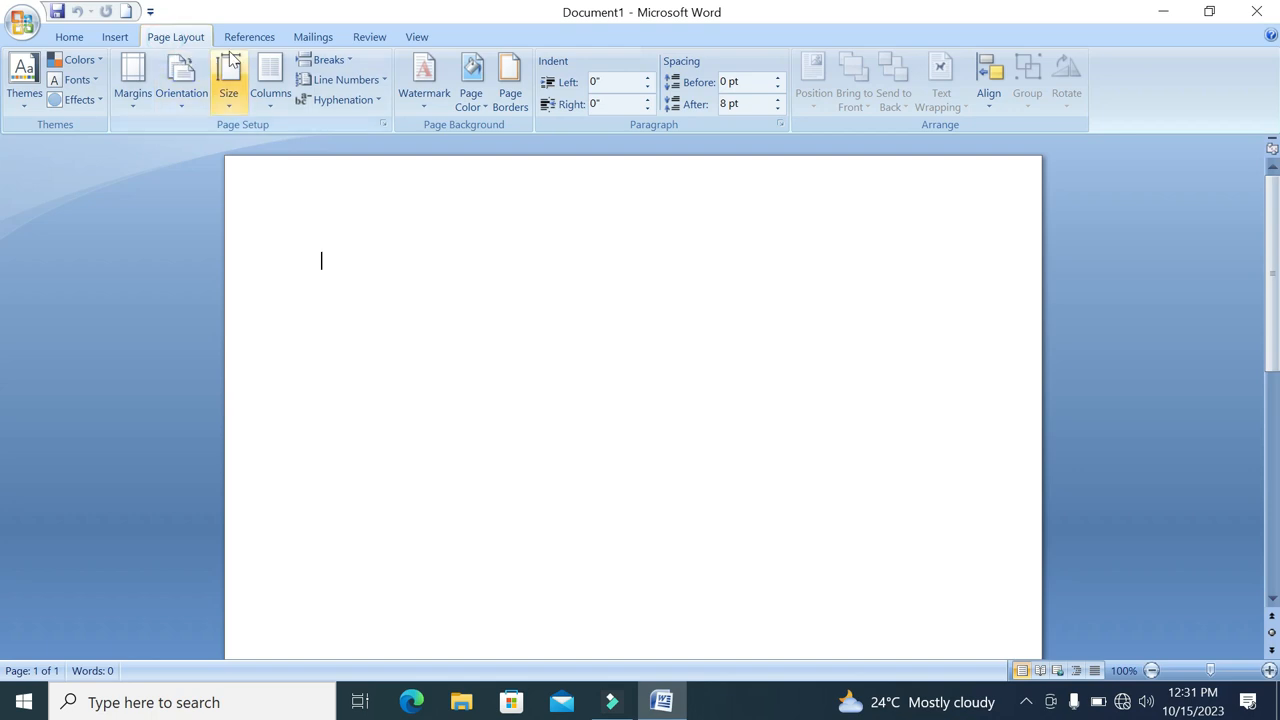
left_click(249, 40)
left_click(330, 37)
left_click(370, 37)
left_click(417, 37)
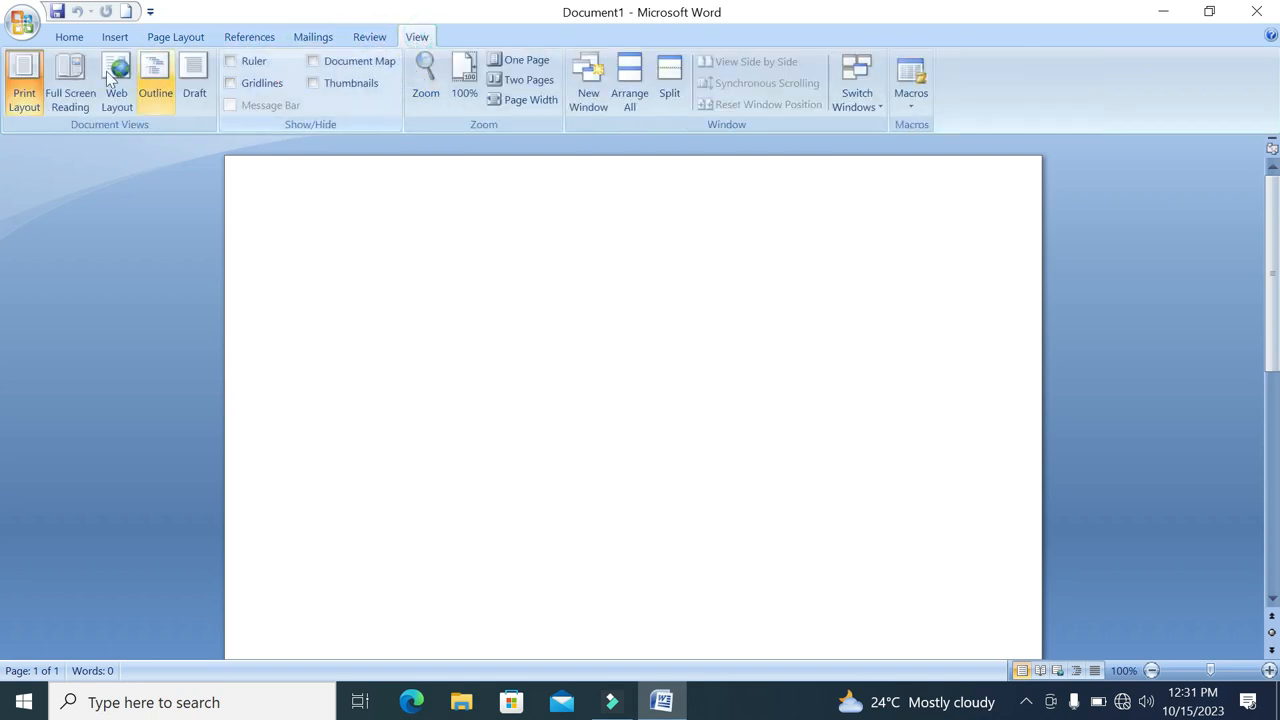
left_click(68, 38)
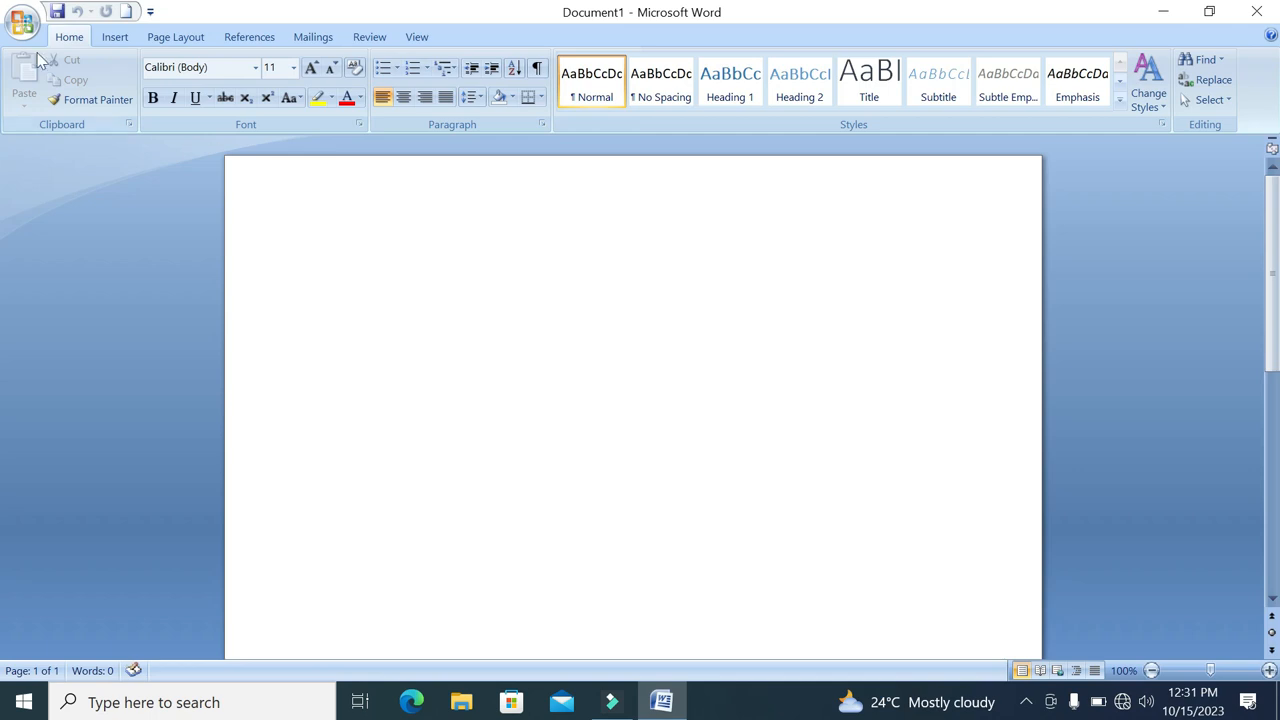
Examine the Quick Access Toolbar customization settings in Word Options and close the dialog
left_click(22, 24)
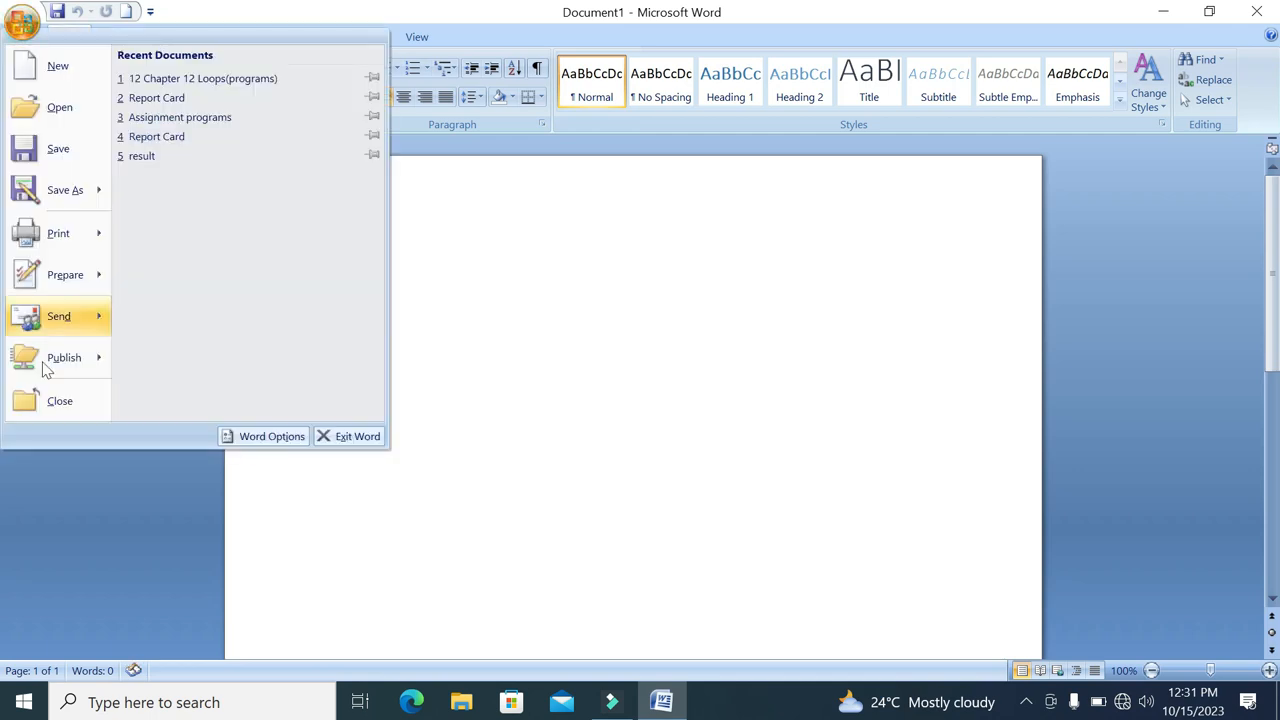
left_click(262, 437)
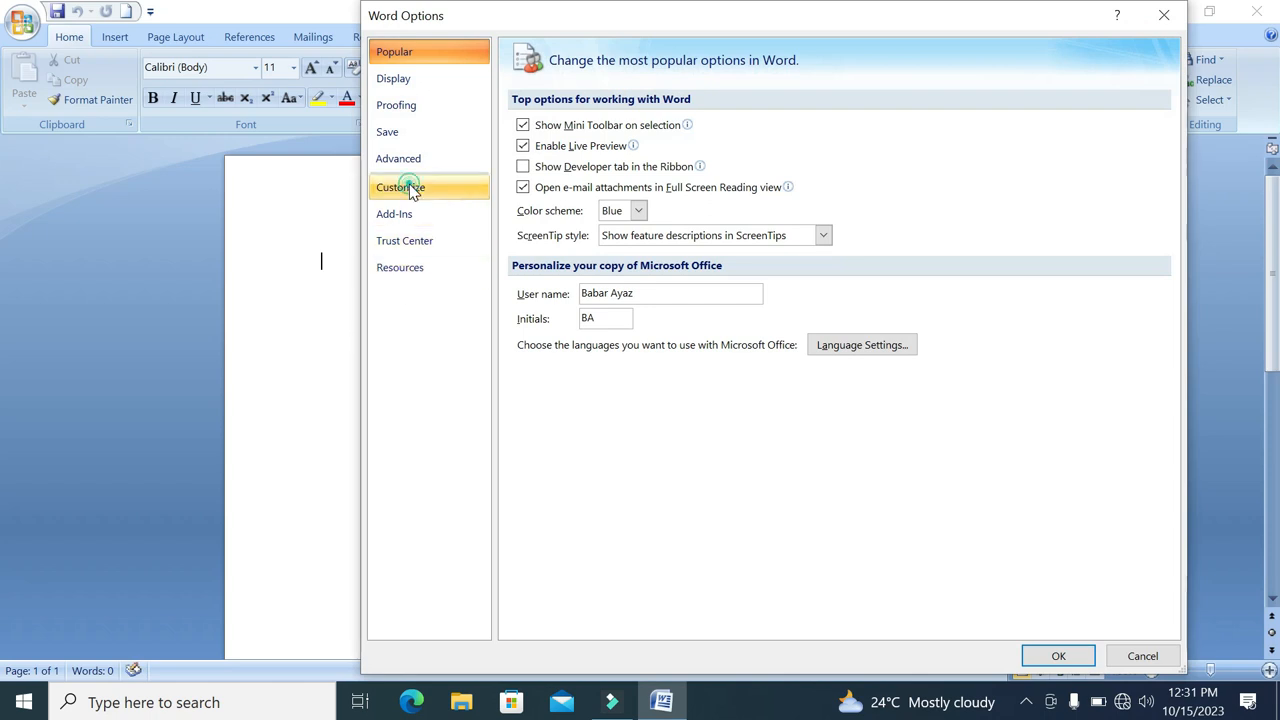
left_click(405, 187)
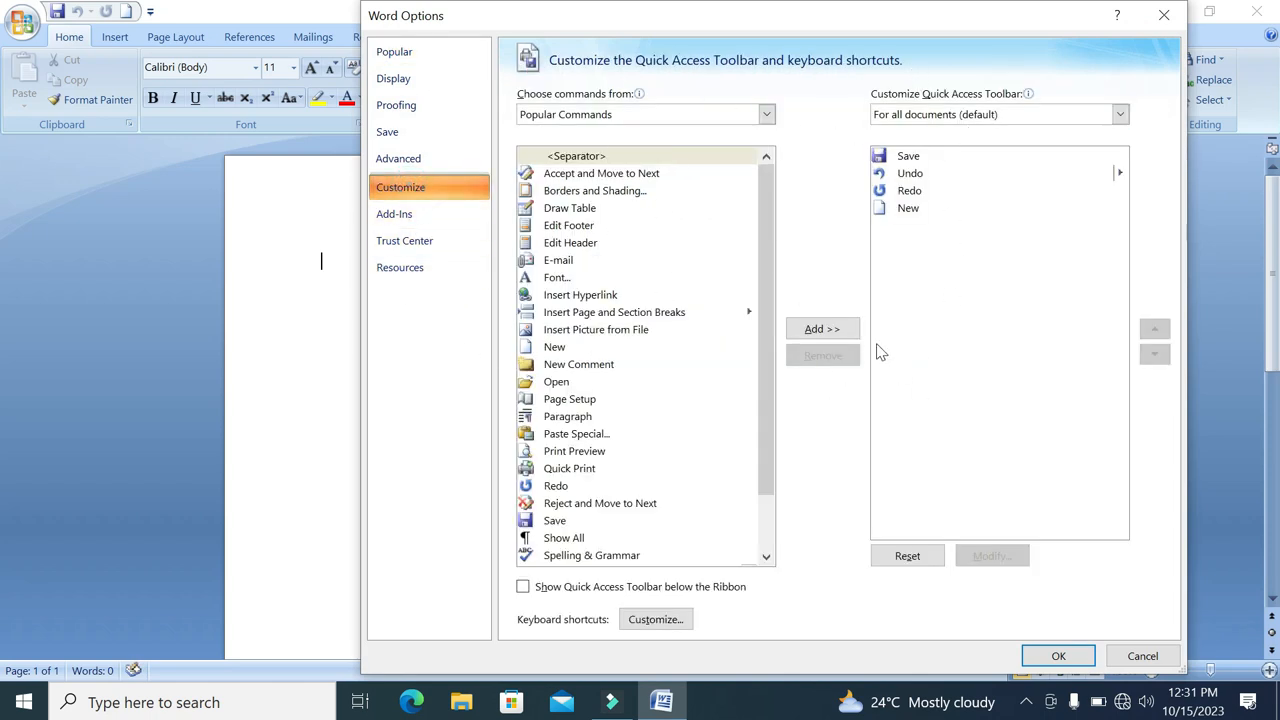
left_click(1164, 15)
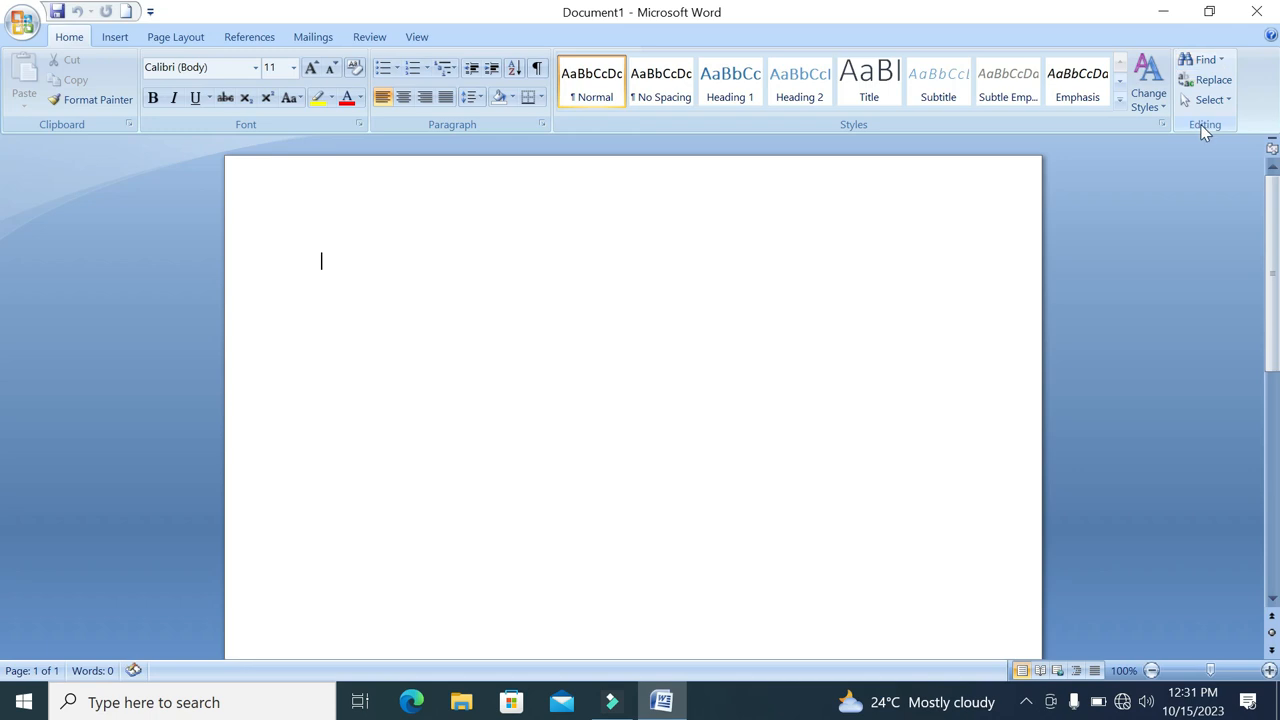
Compare the command groups under Insert with those under Home
left_click(126, 39)
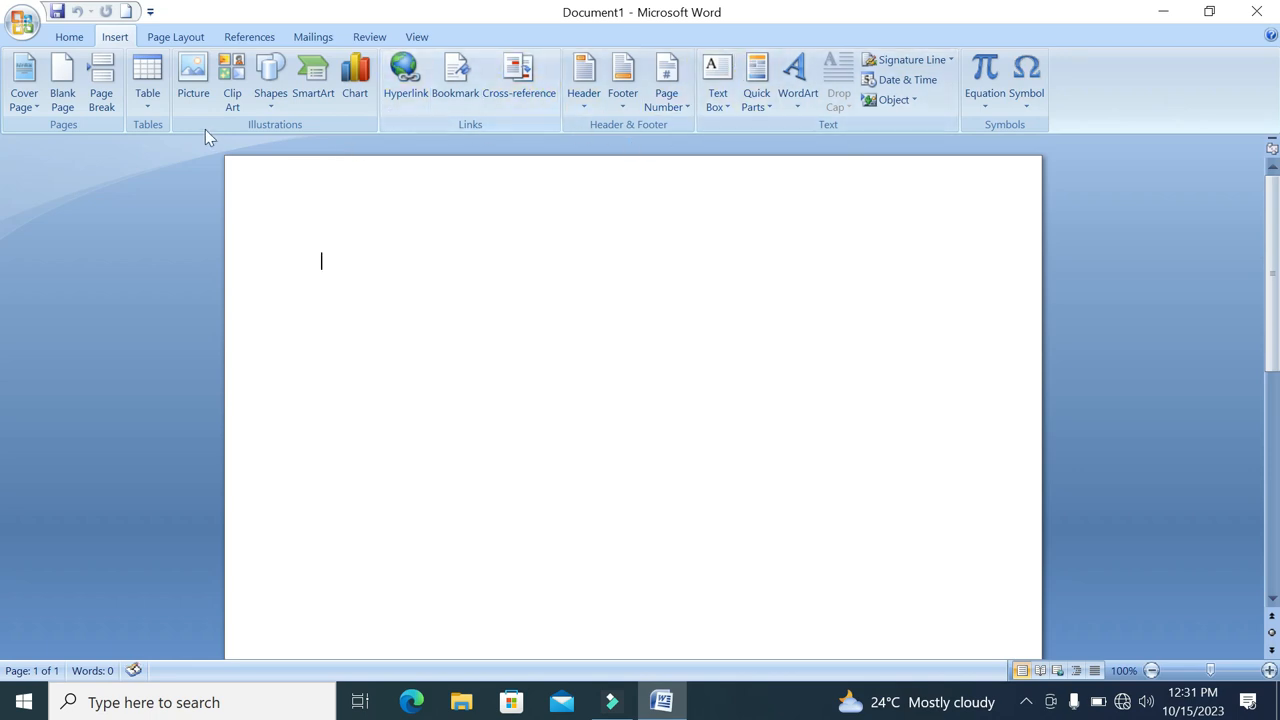
left_click(69, 37)
left_click(118, 39)
left_click(74, 39)
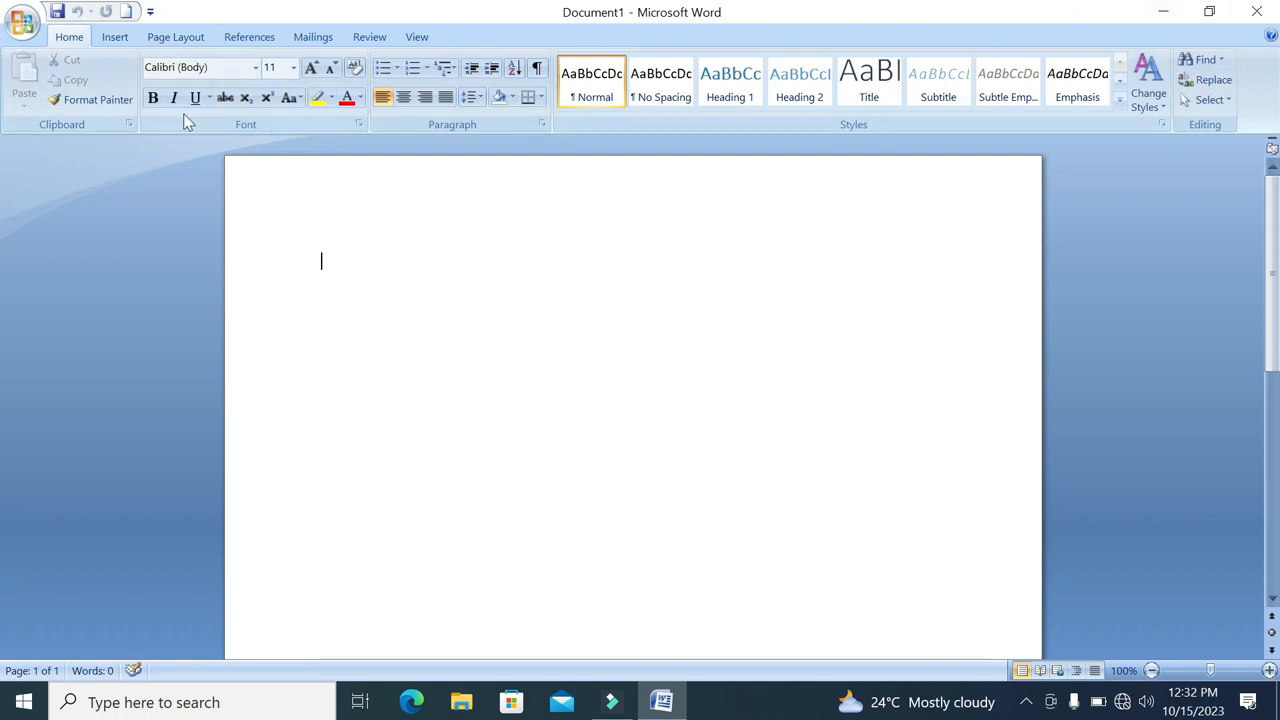
Look over the blank page vertically, enlarge it to 294% zoom, and view it horizontally
scroll(503, 265, "down", 1)
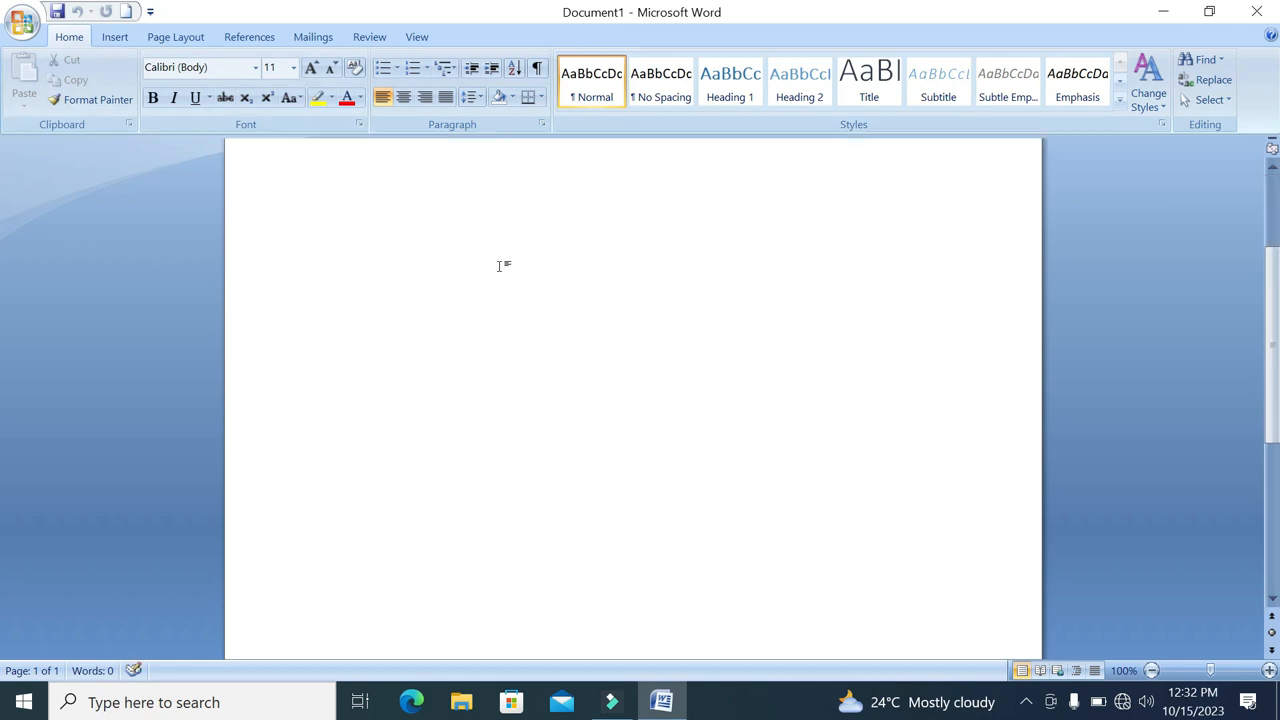
scroll(363, 314, "up", 1)
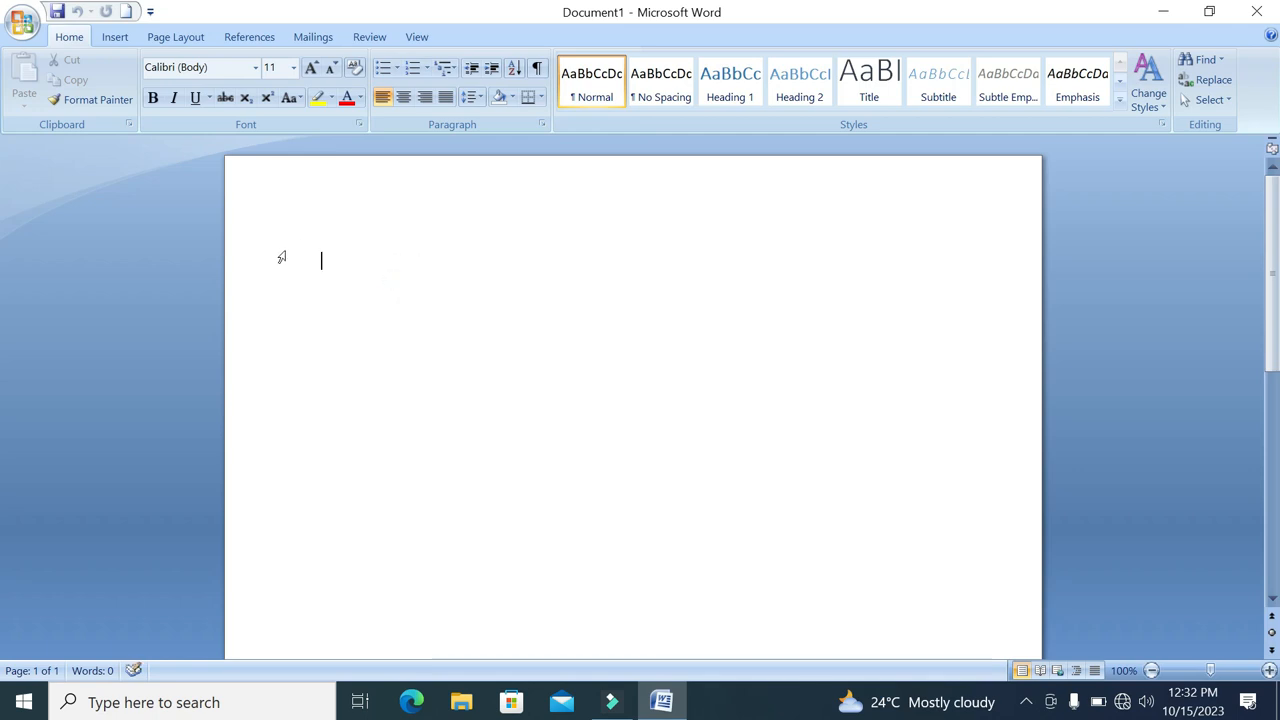
mouse_move(1274, 218)
left_mouse_down()
mouse_move(1276, 406)
mouse_move(1276, 226)
left_mouse_up()
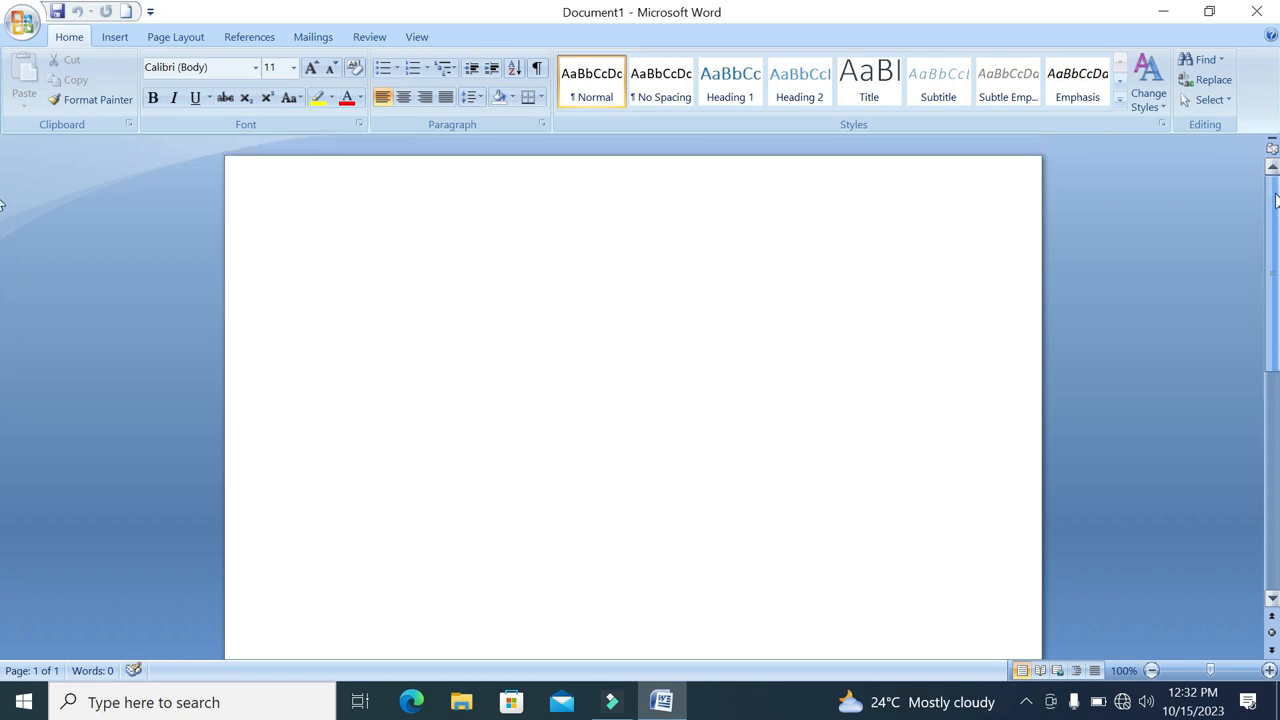
left_click_drag(1212, 670, 1236, 670)
left_click_drag(754, 648, 708, 652)
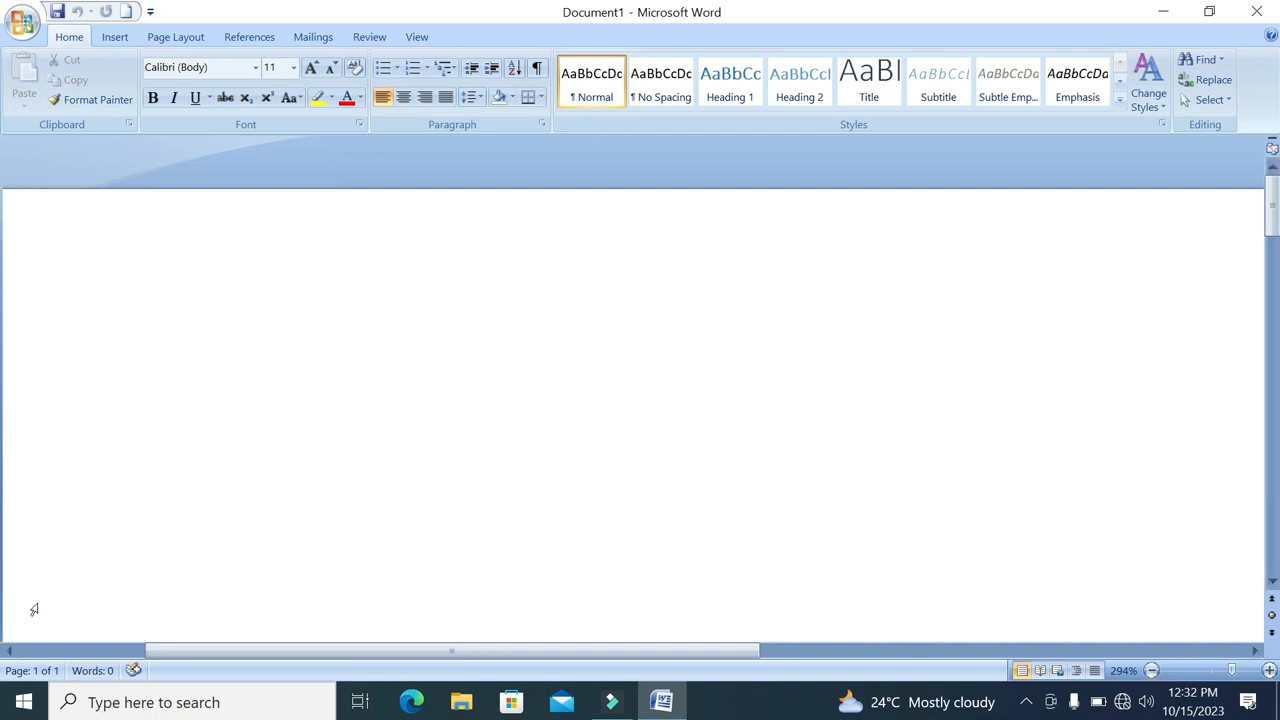
Check the document's Word Count statistics and close the dialog
left_click(100, 675)
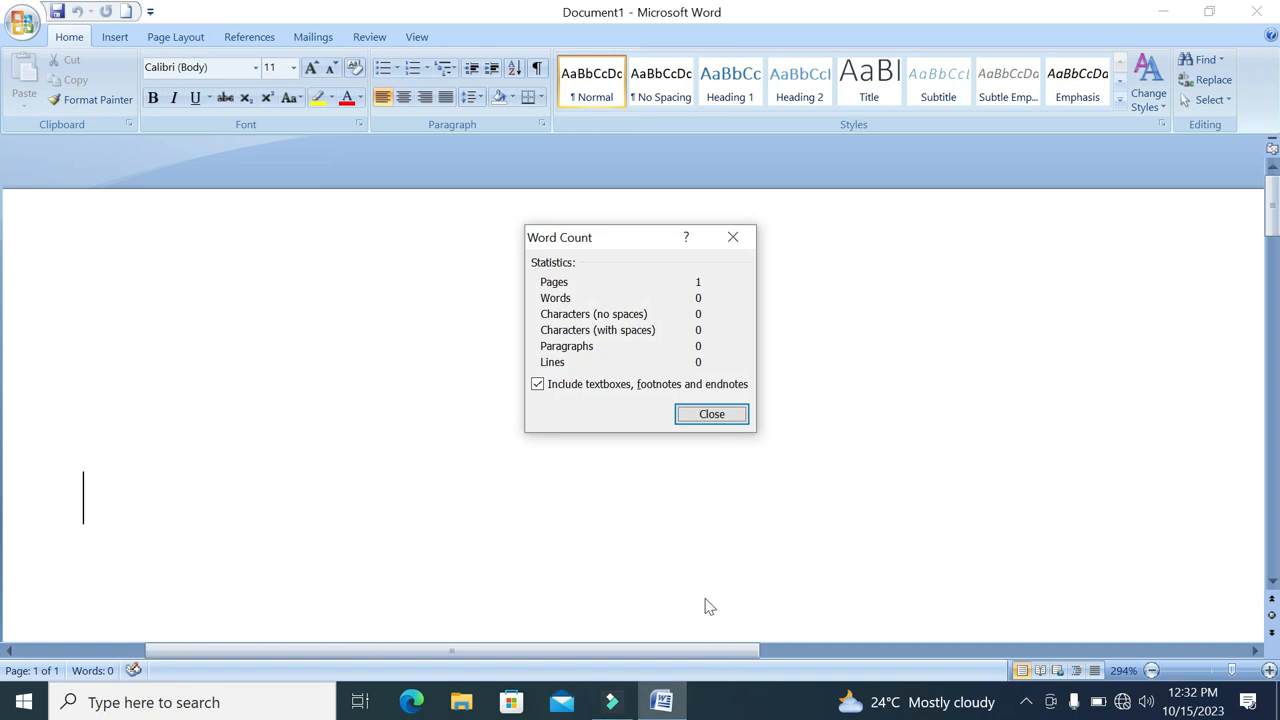
left_click(702, 420)
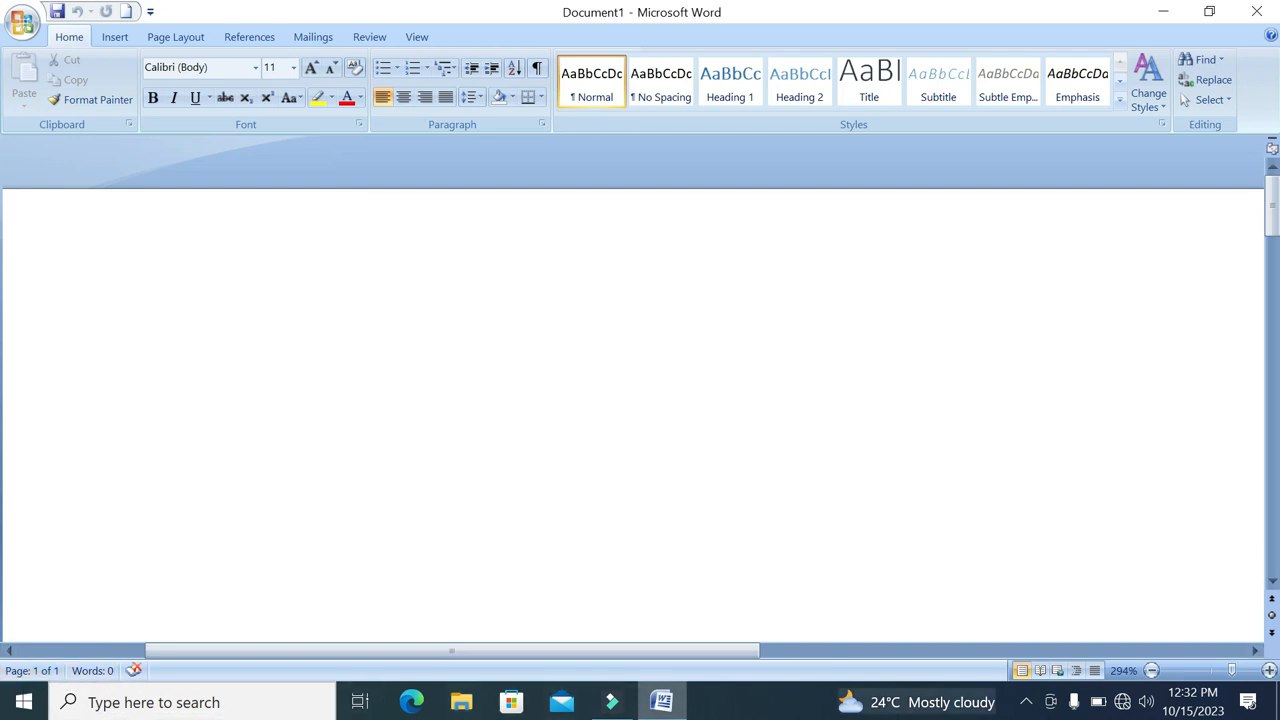
Preview the document in Full Screen Reading and return to Print Layout at 100% zoom
left_click(1041, 671)
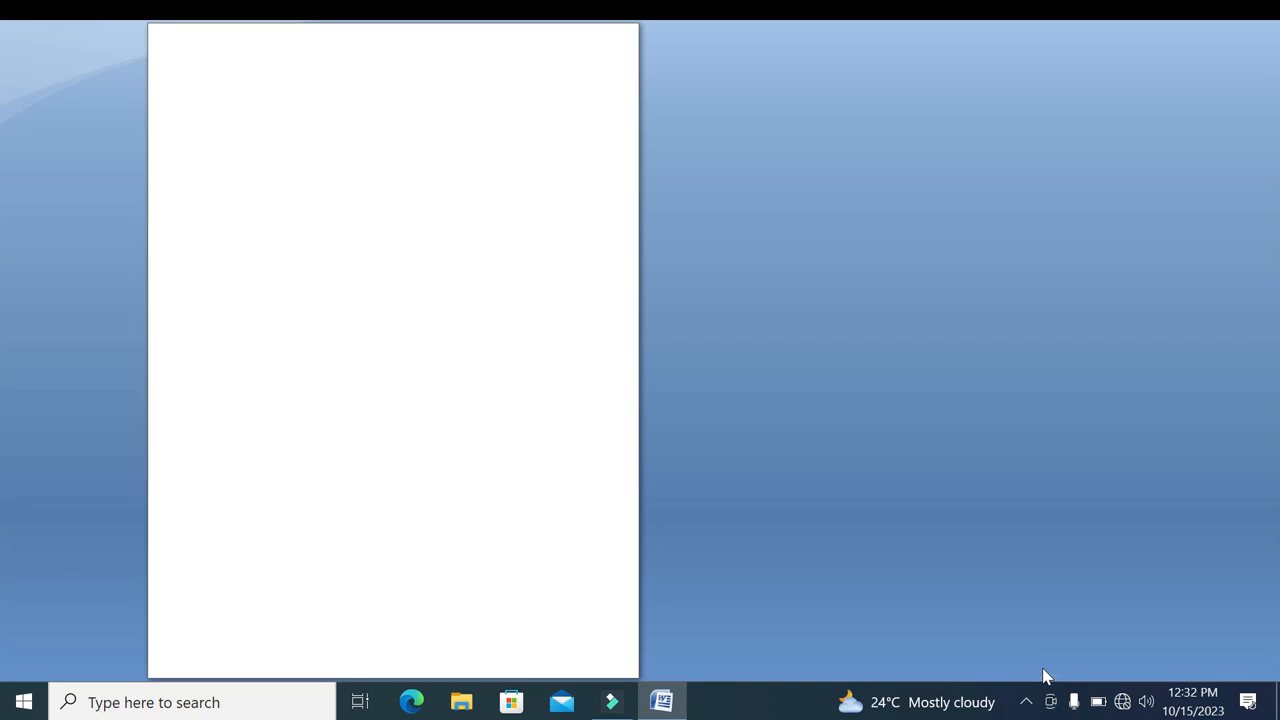
key("Escape")
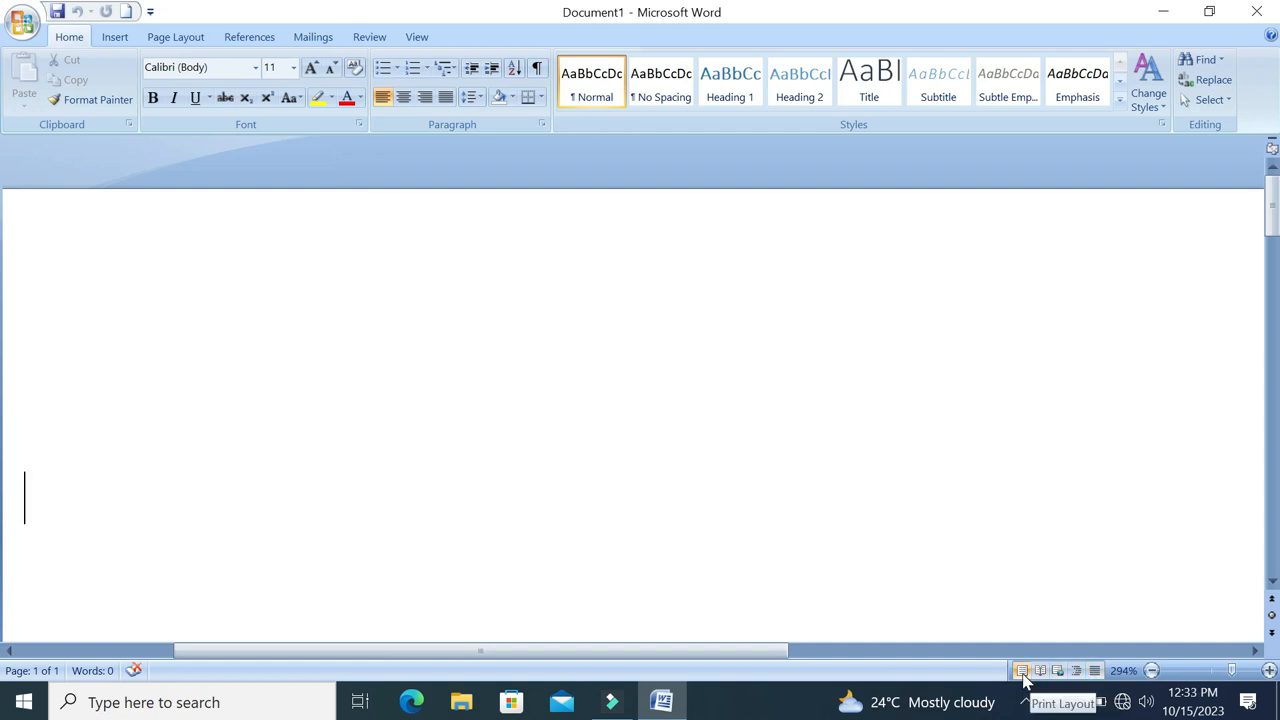
left_click(1023, 675)
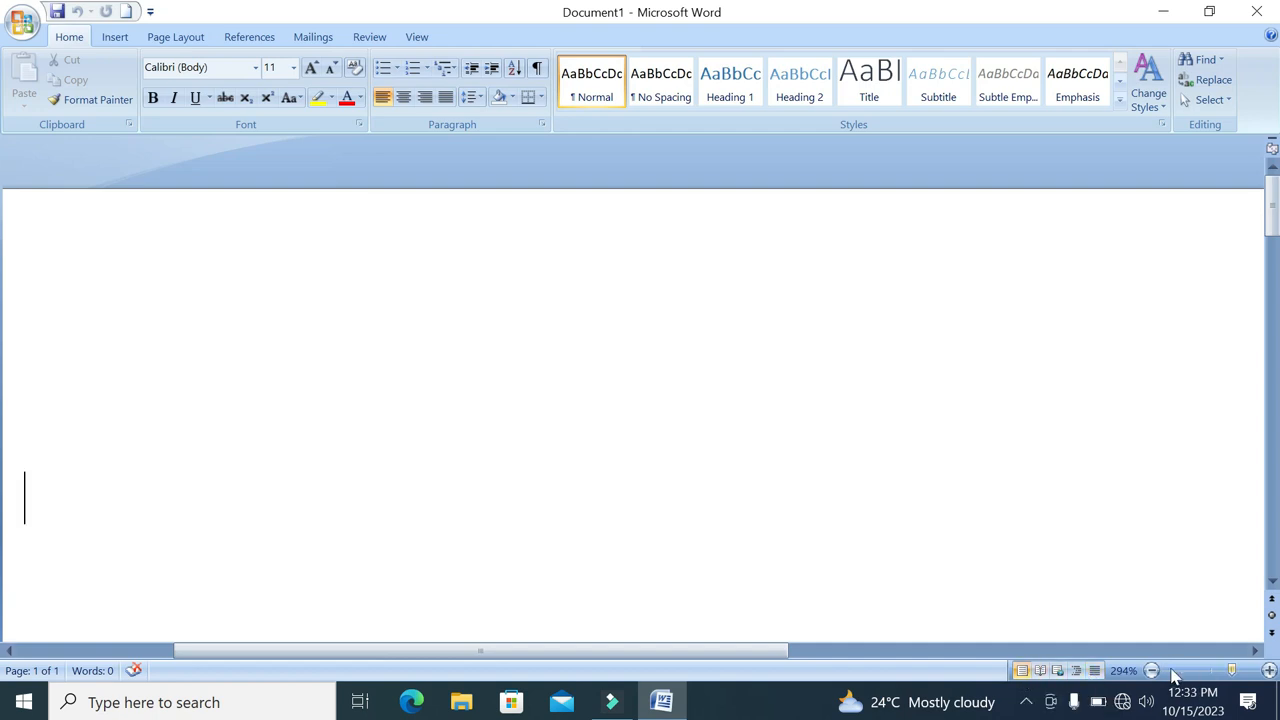
left_click_drag(1231, 677, 1210, 679)
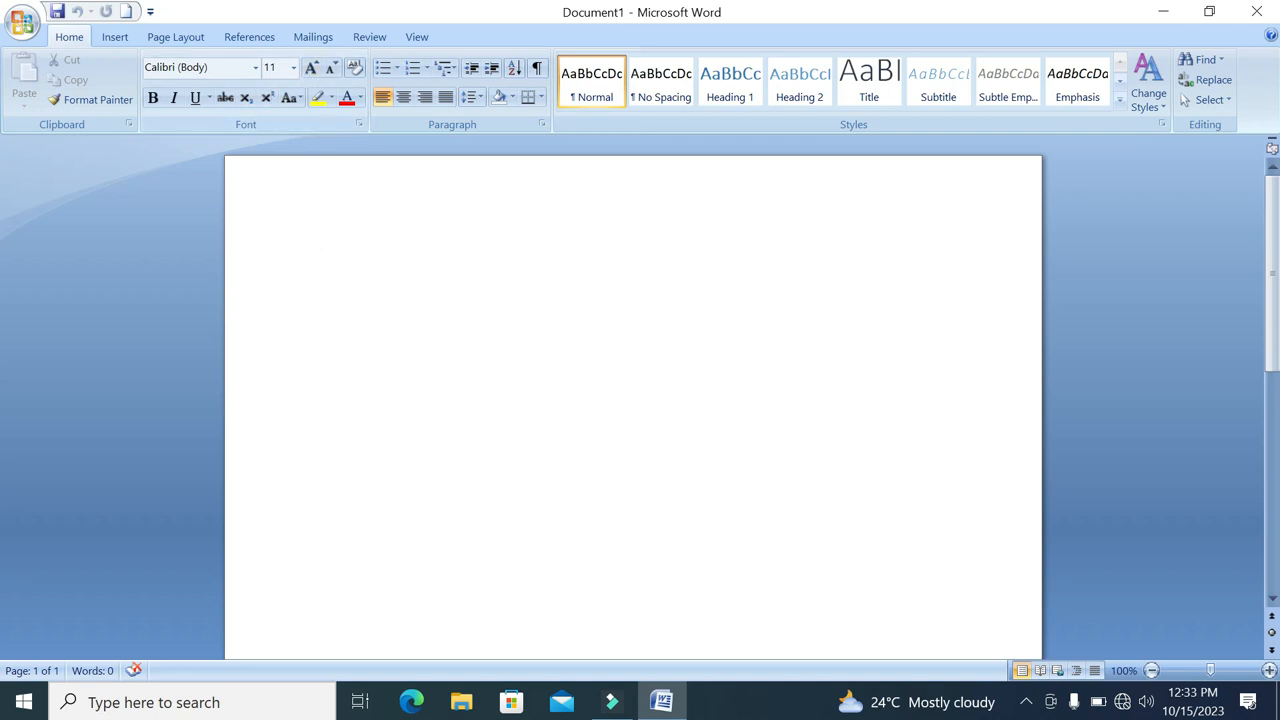
Enter the word "Pakistan" in the document and format it in Arial at size 12
type("Pakistan")
key("shift+Home")
left_click(311, 67)
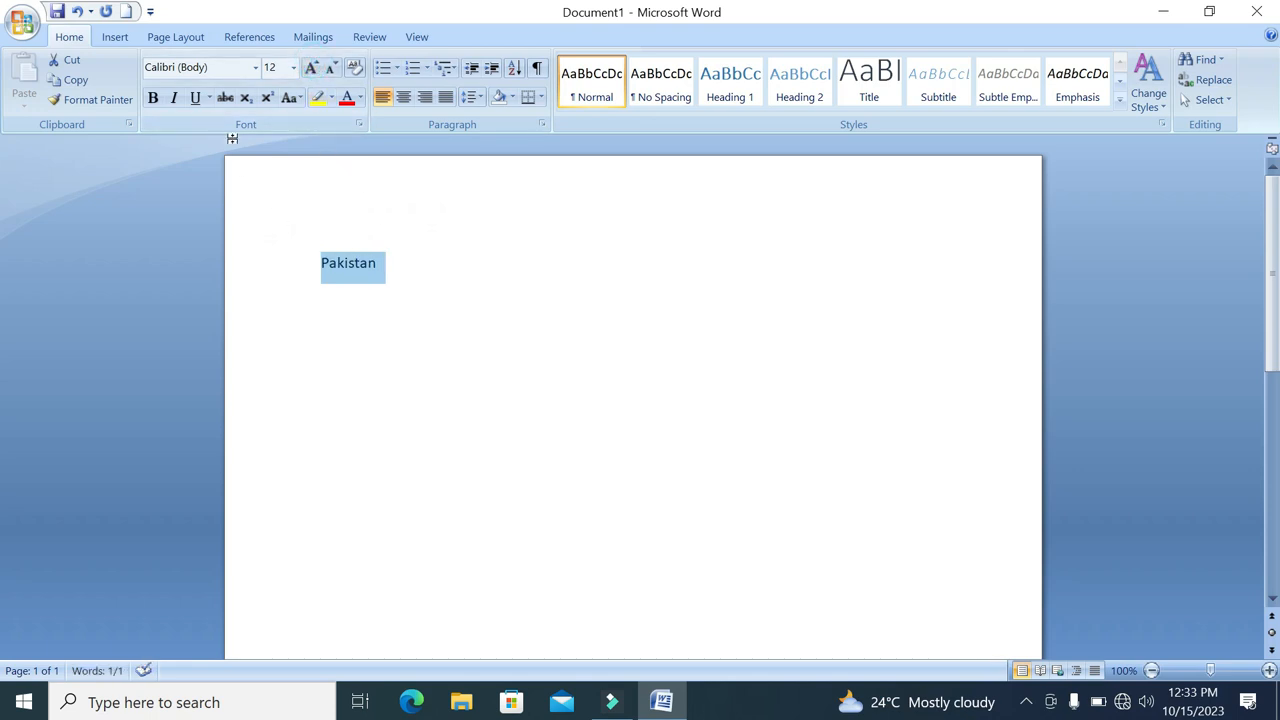
left_click(255, 67)
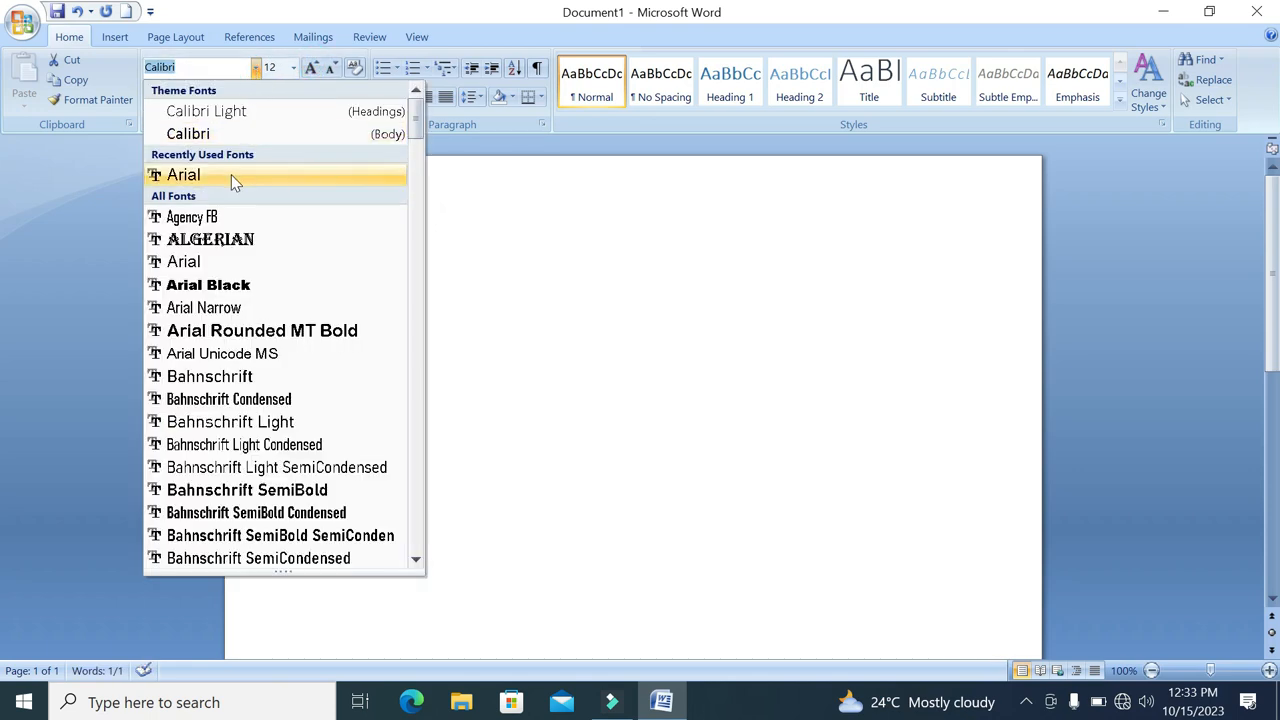
left_click(231, 175)
left_click(443, 271)
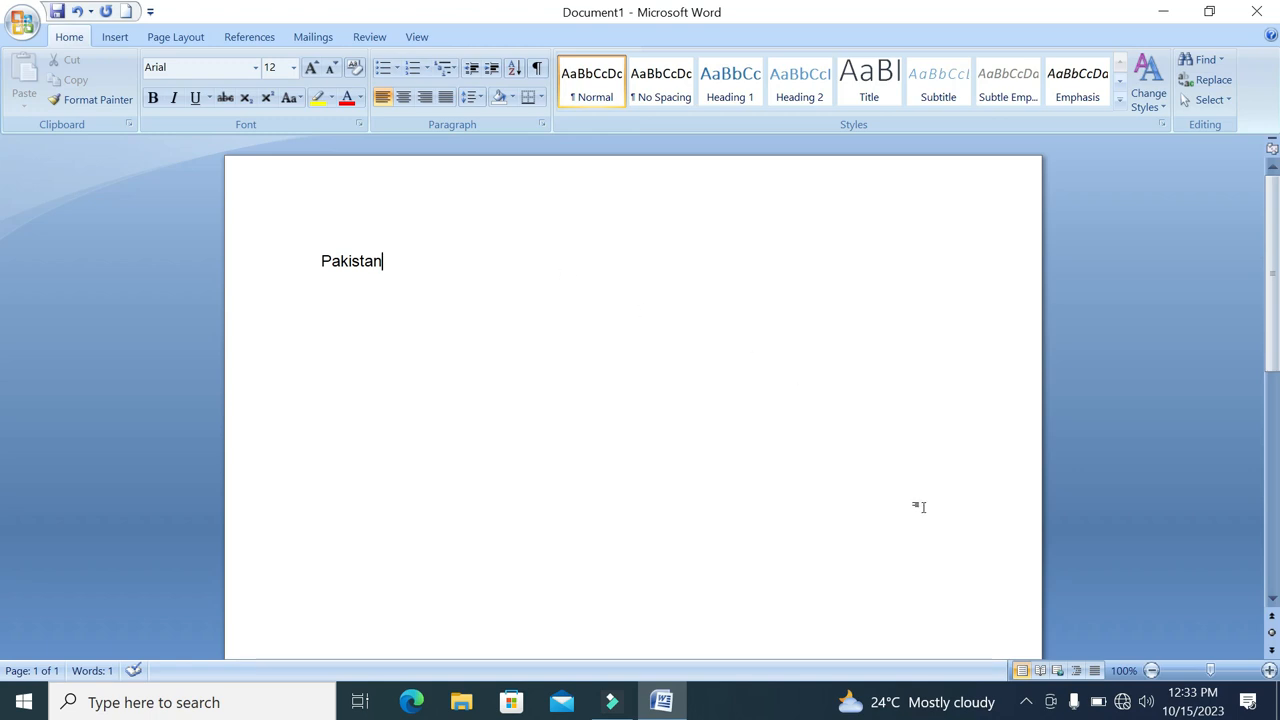
Magnify the word "Pakistan" to 200%, return to 100% zoom, and place the text cursor before the word
left_click_drag(1210, 670, 1222, 669)
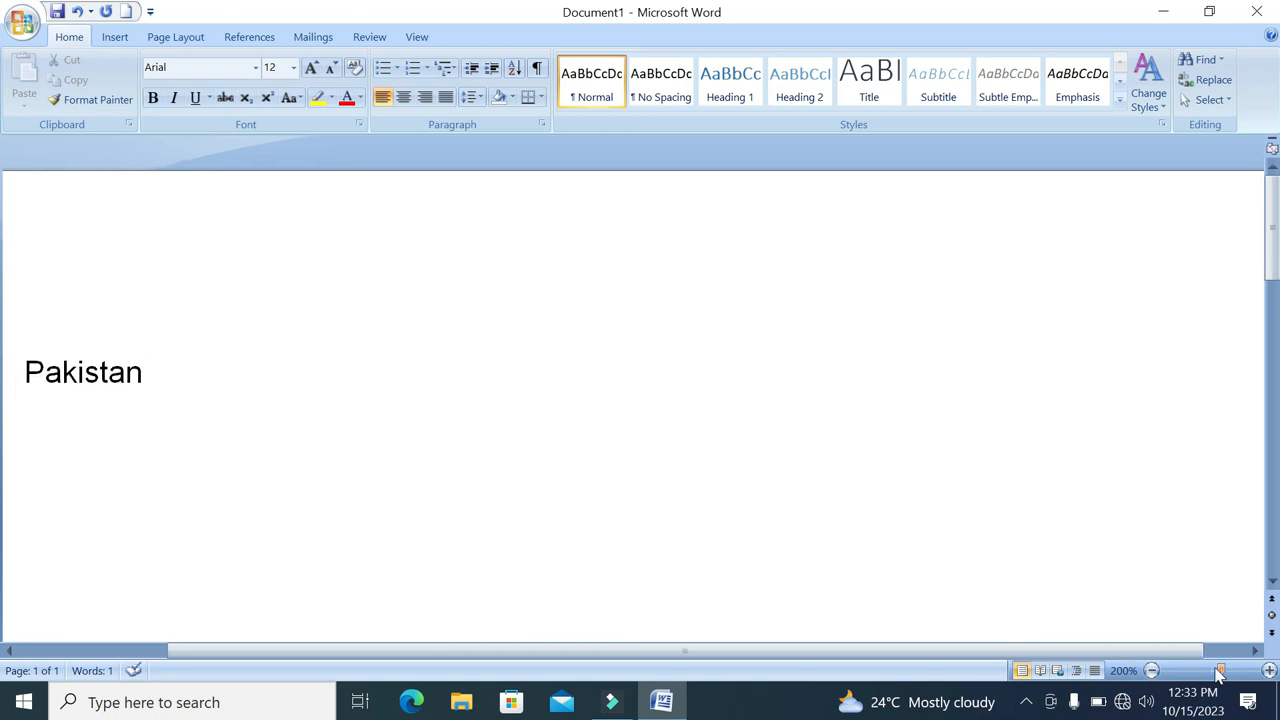
left_click_drag(1216, 671, 1210, 670)
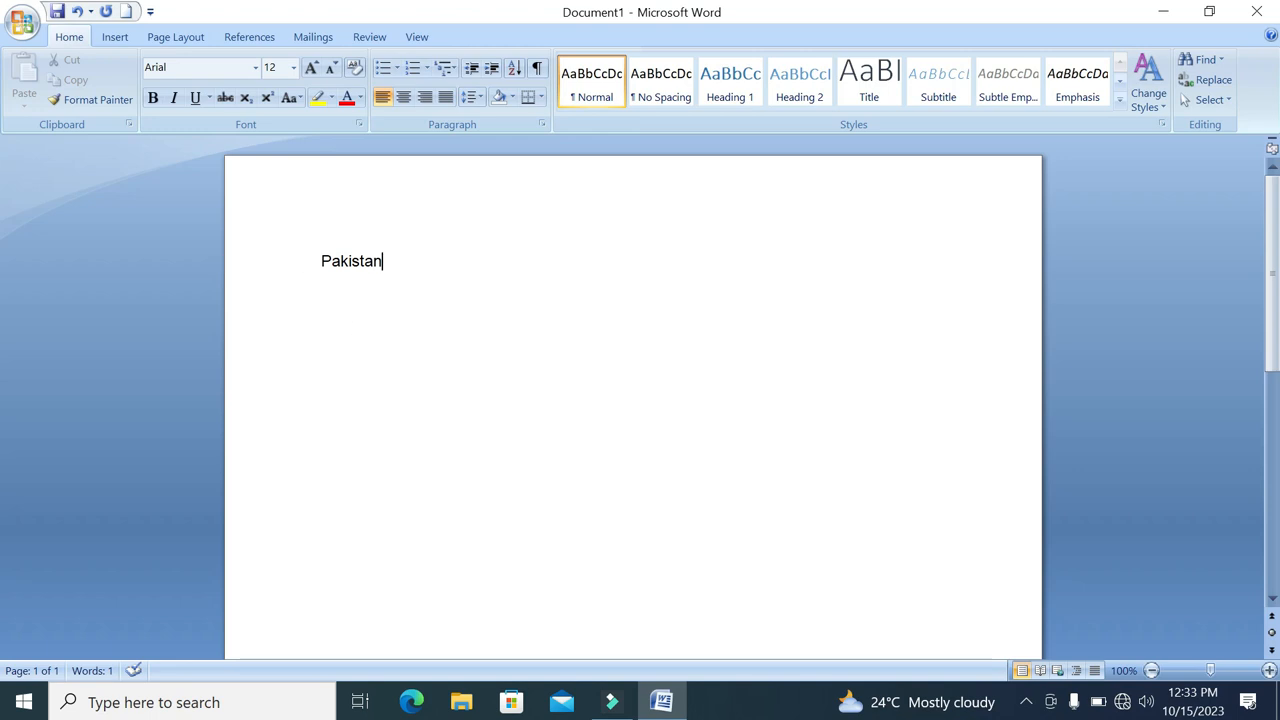
left_click_drag(314, 260, 384, 260)
left_click(320, 258)
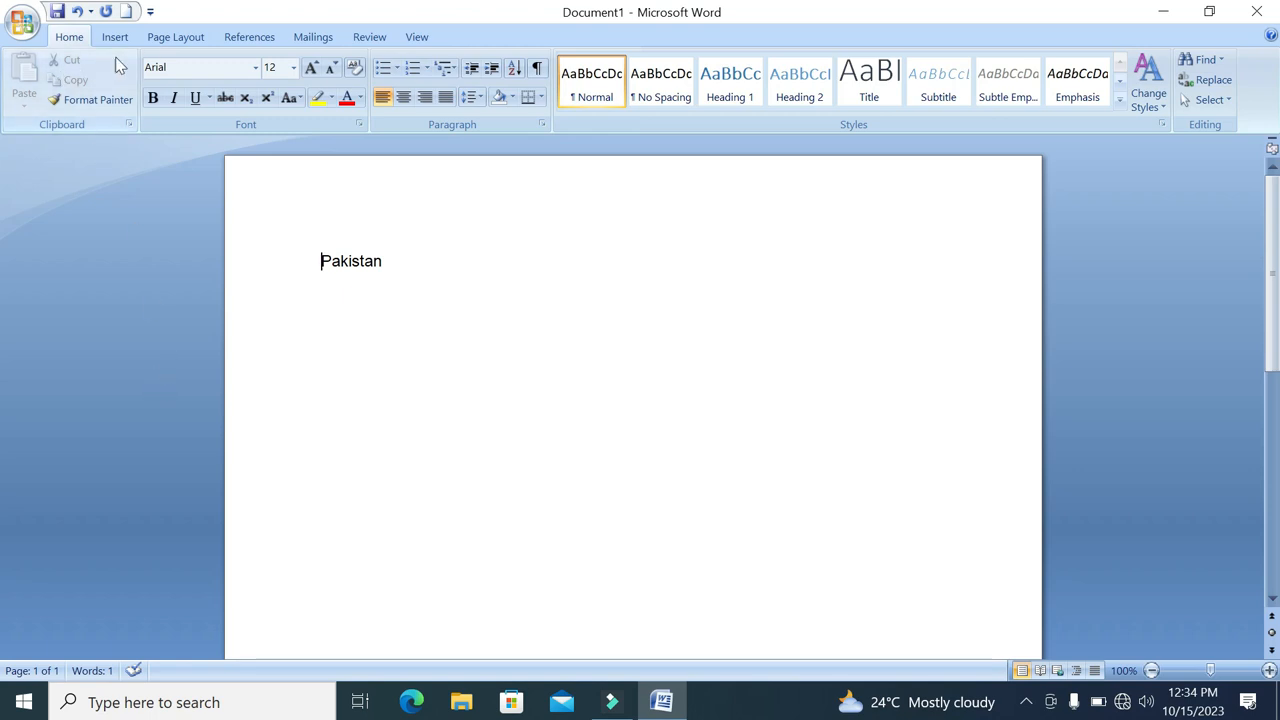
Review the list of available paper sizes and close it without picking one
left_click(190, 44)
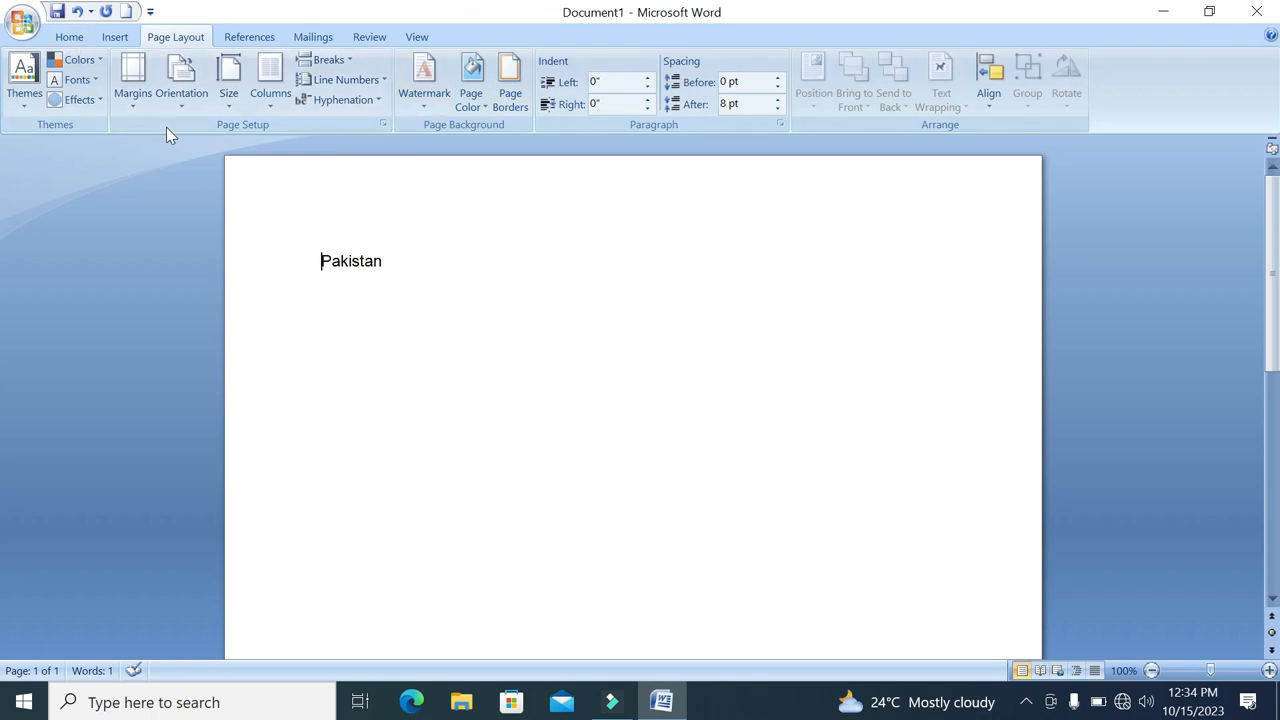
left_click(228, 103)
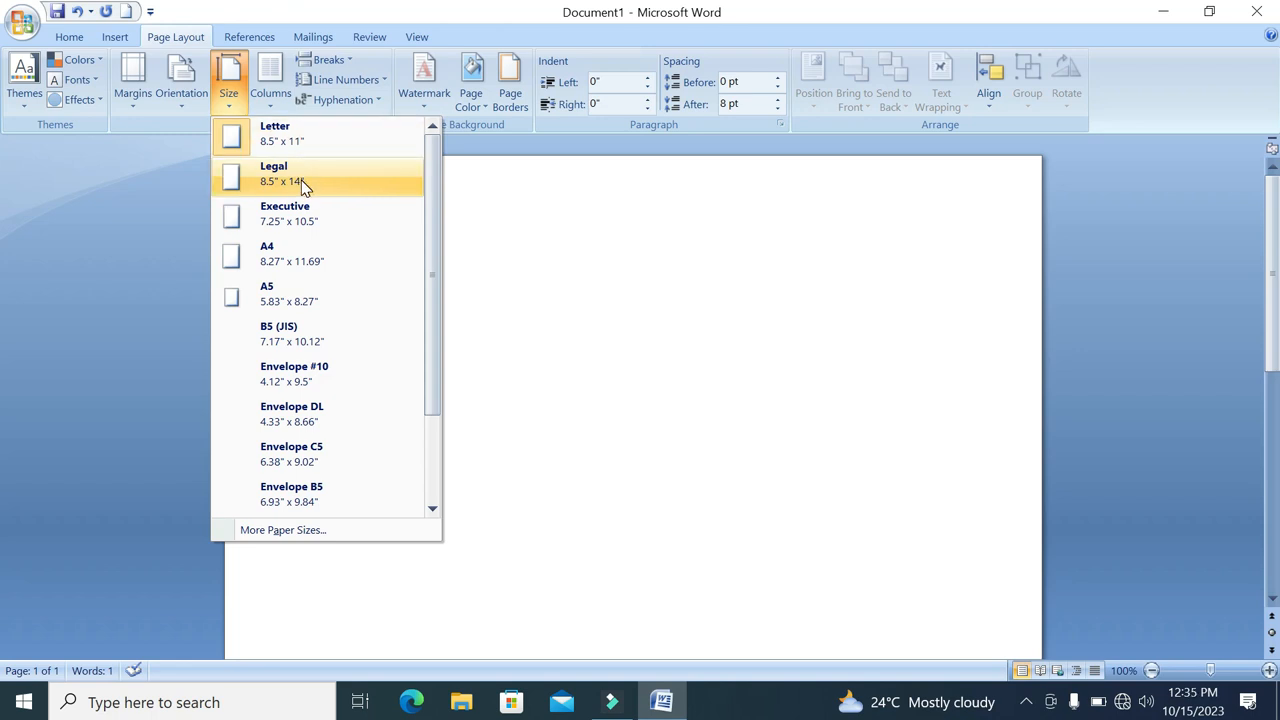
left_click(767, 304)
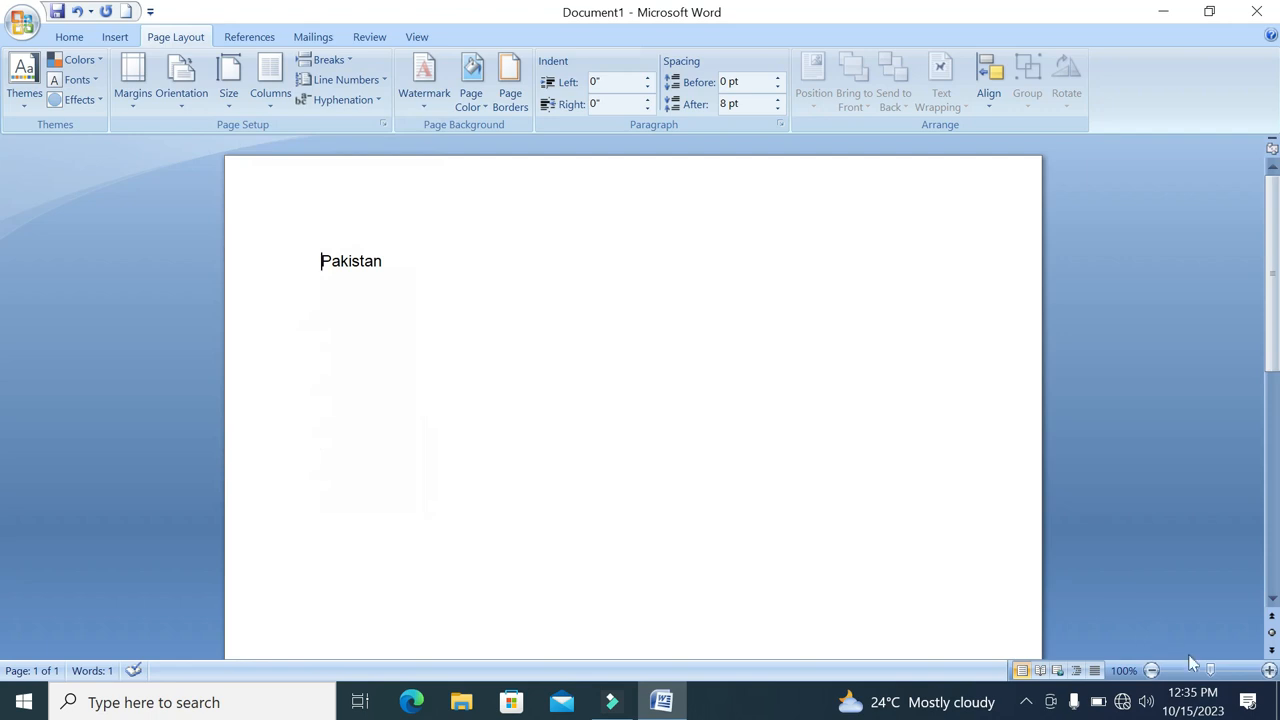
Try the Legal paper size on the document and return it to Letter
left_click_drag(1209, 670, 1172, 674)
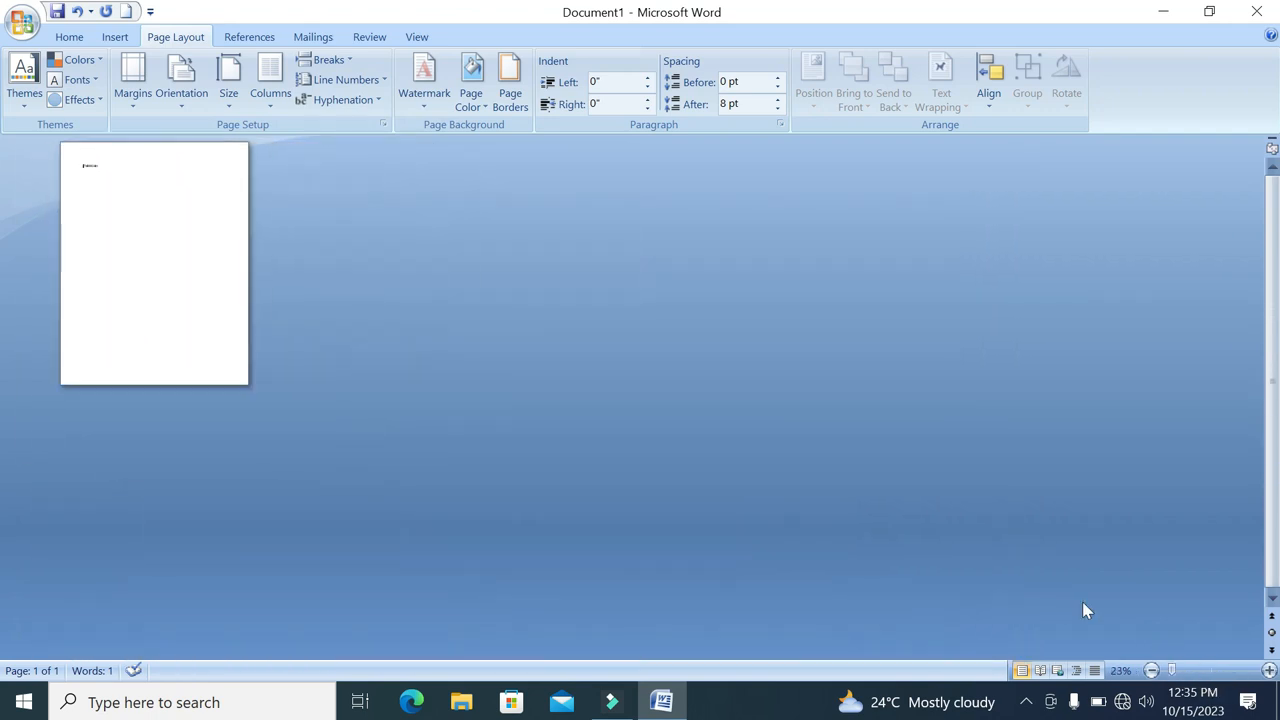
left_click(228, 96)
left_click(266, 196)
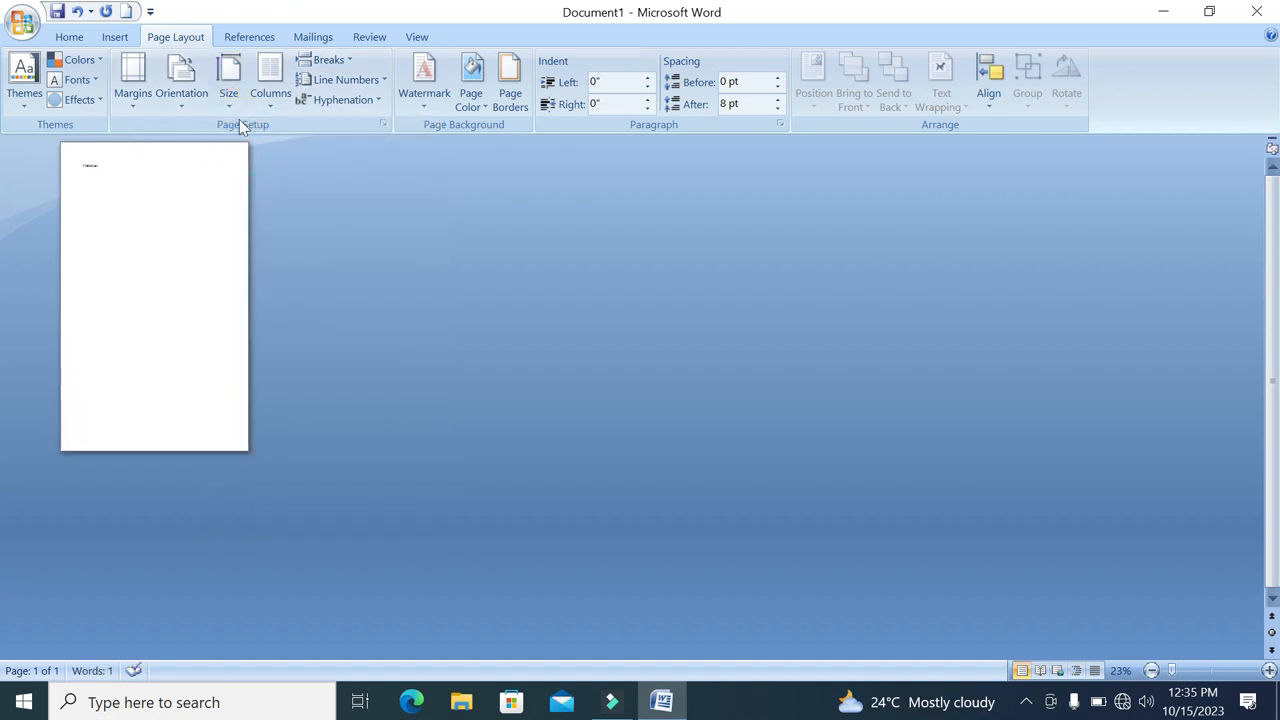
left_click(229, 90)
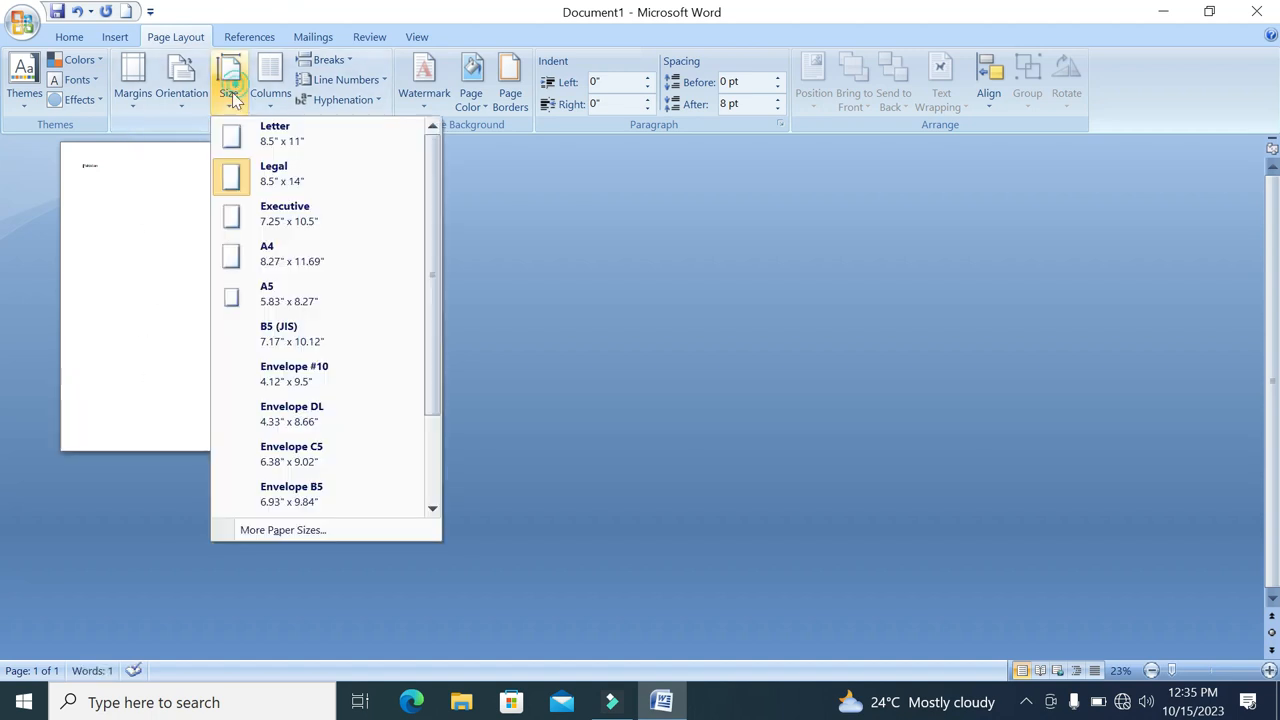
left_click(258, 148)
Try the A4 paper size on the document and return it to Letter
left_click(228, 96)
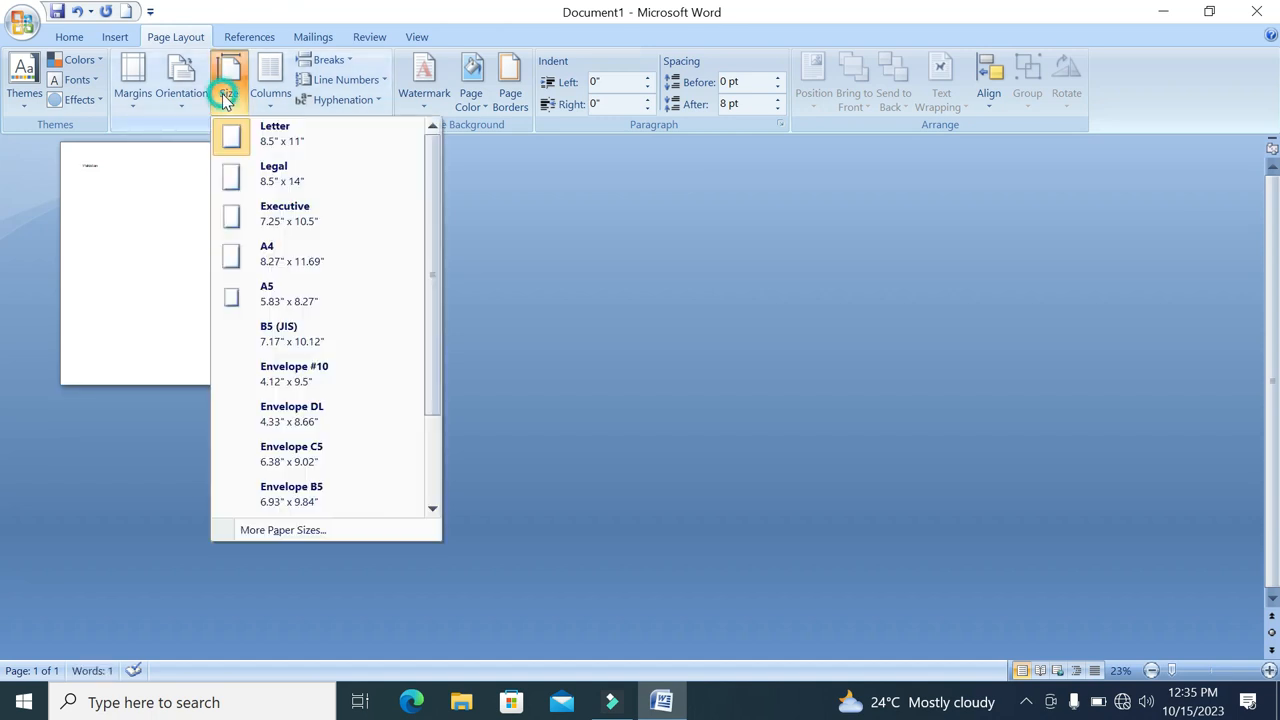
left_click(320, 274)
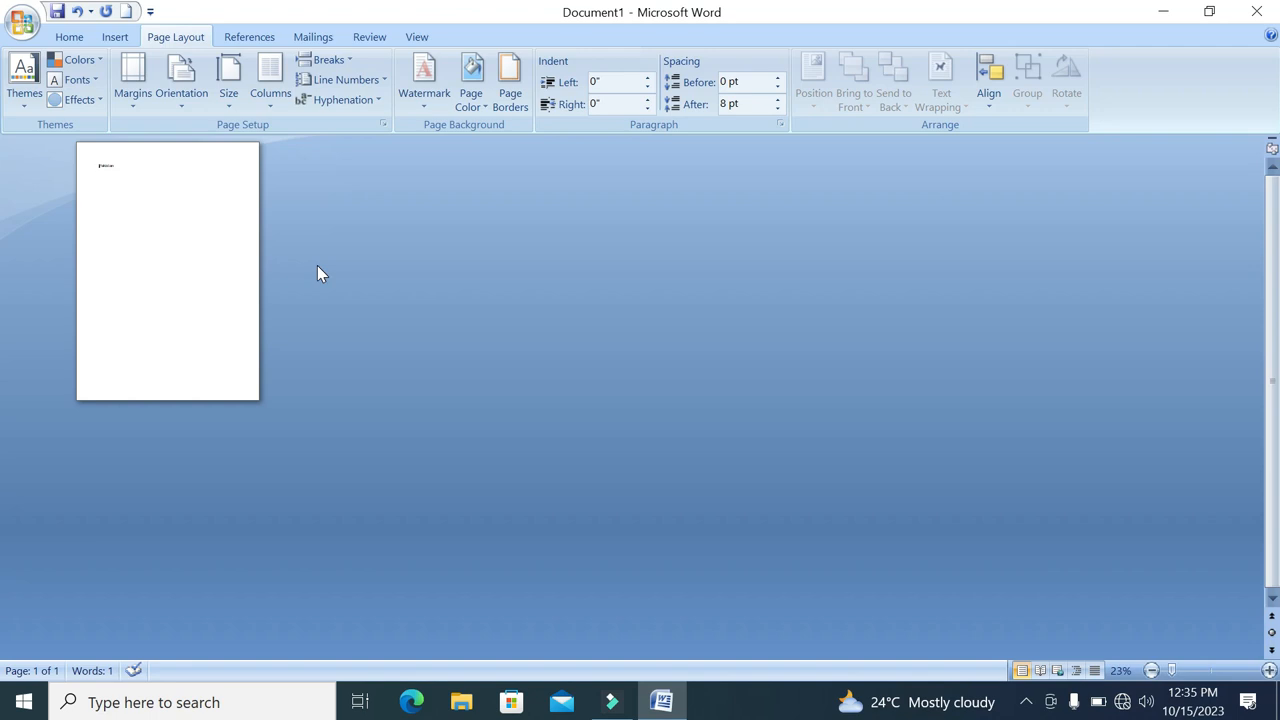
left_click(228, 82)
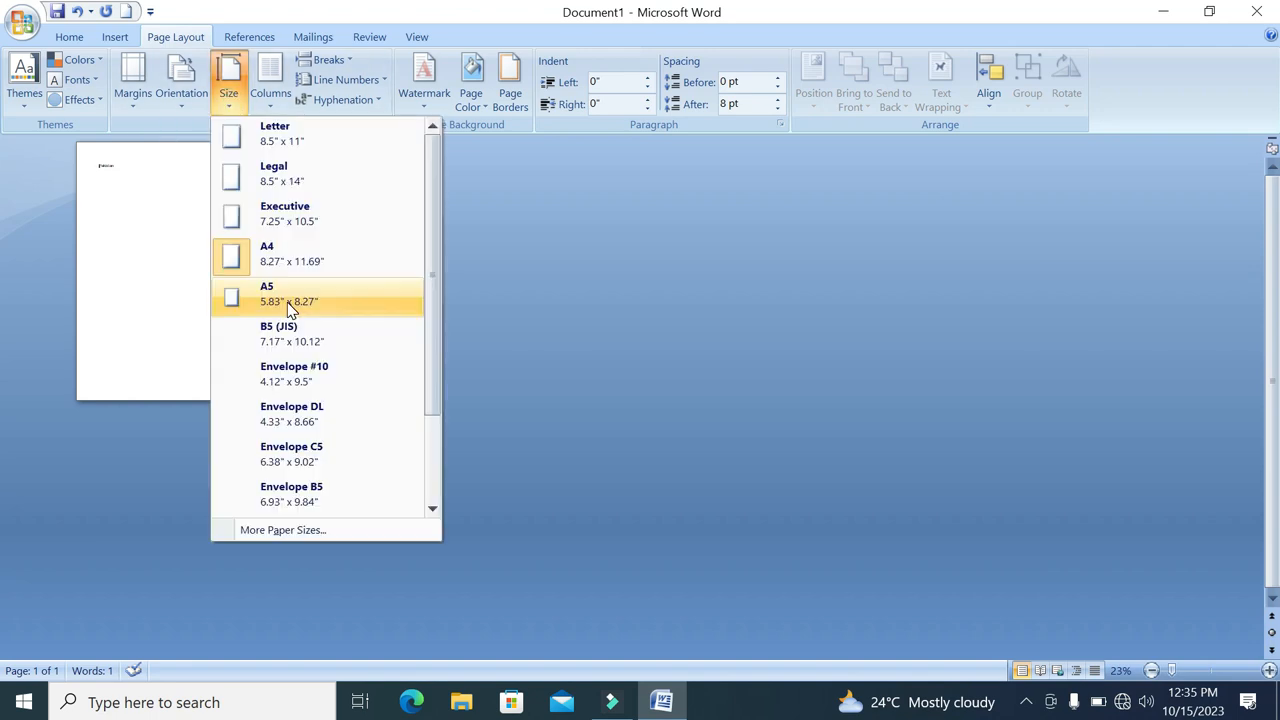
left_click(293, 152)
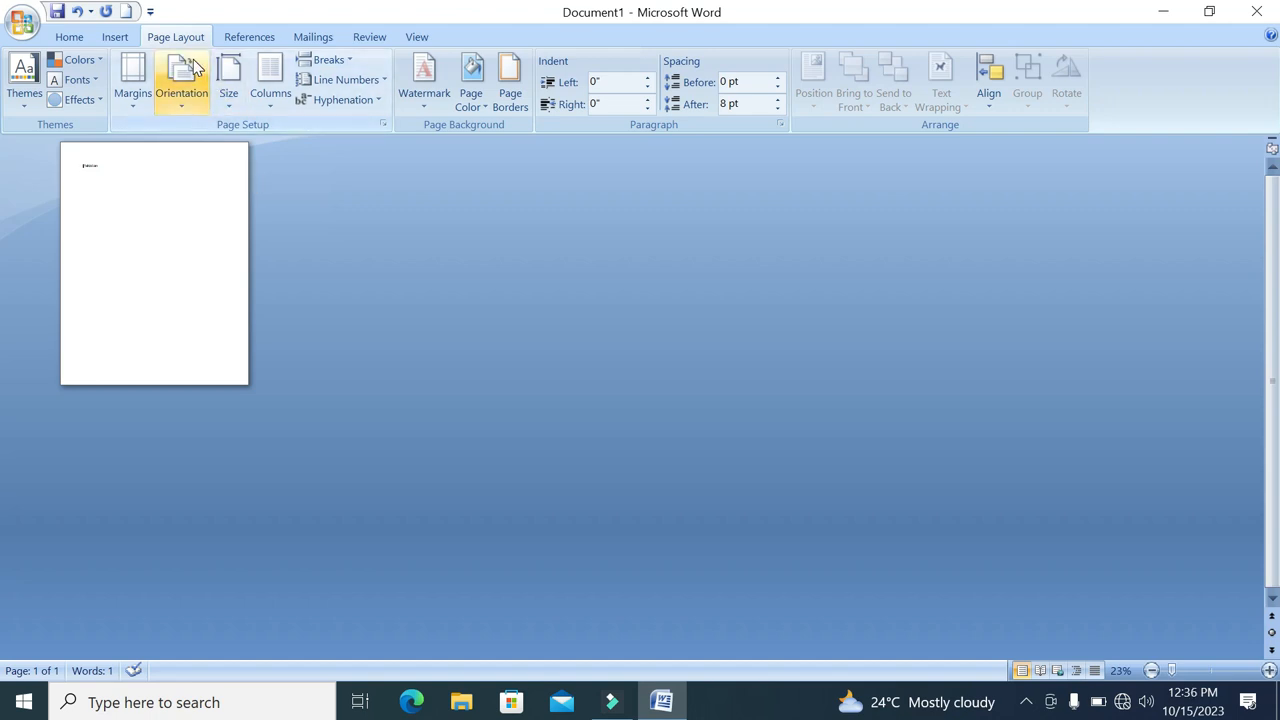
Set the document's paper size to Legal, 8.5" x 14"
left_click(229, 105)
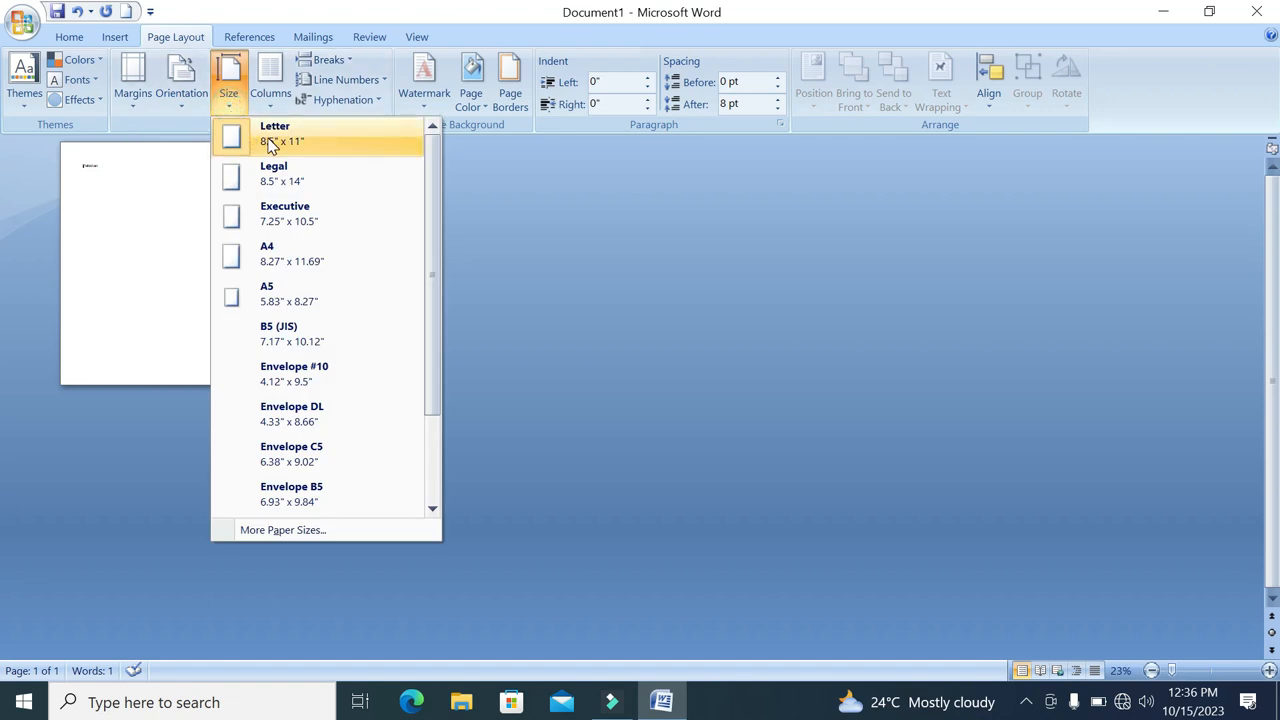
left_click(284, 180)
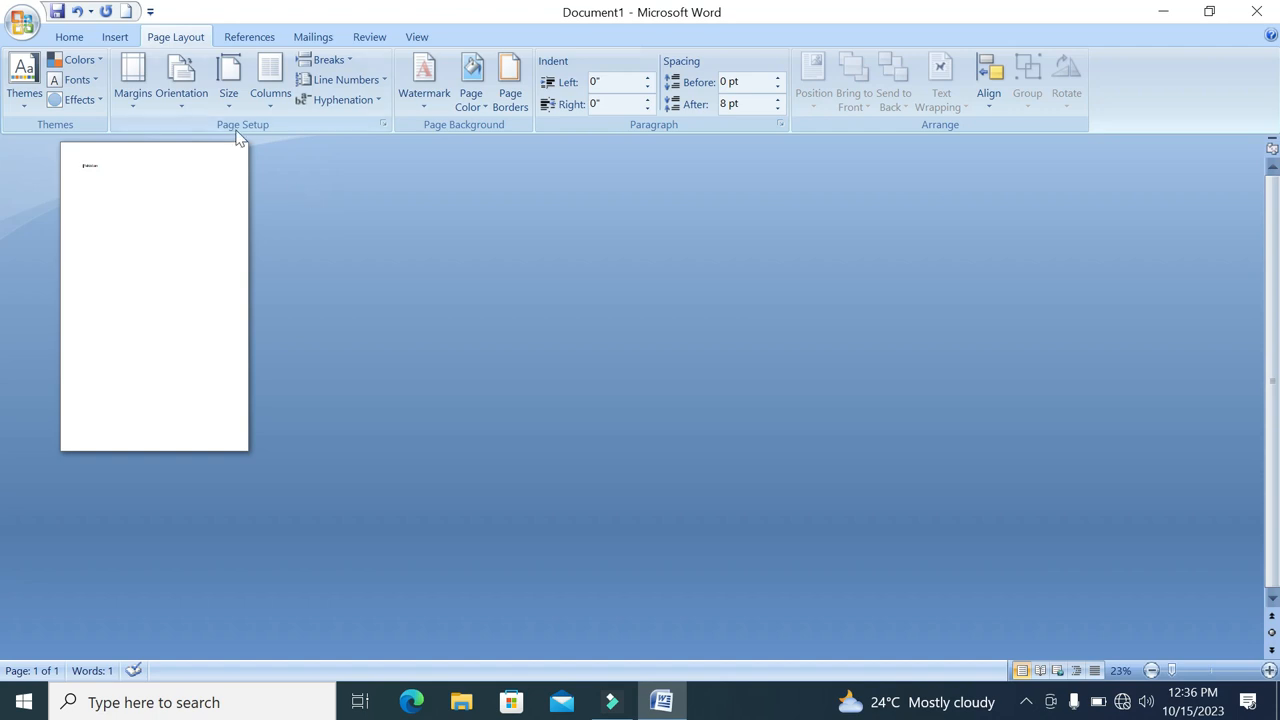
Switch the page orientation to Landscape and back to Portrait twice, ending in Portrait
left_click(181, 100)
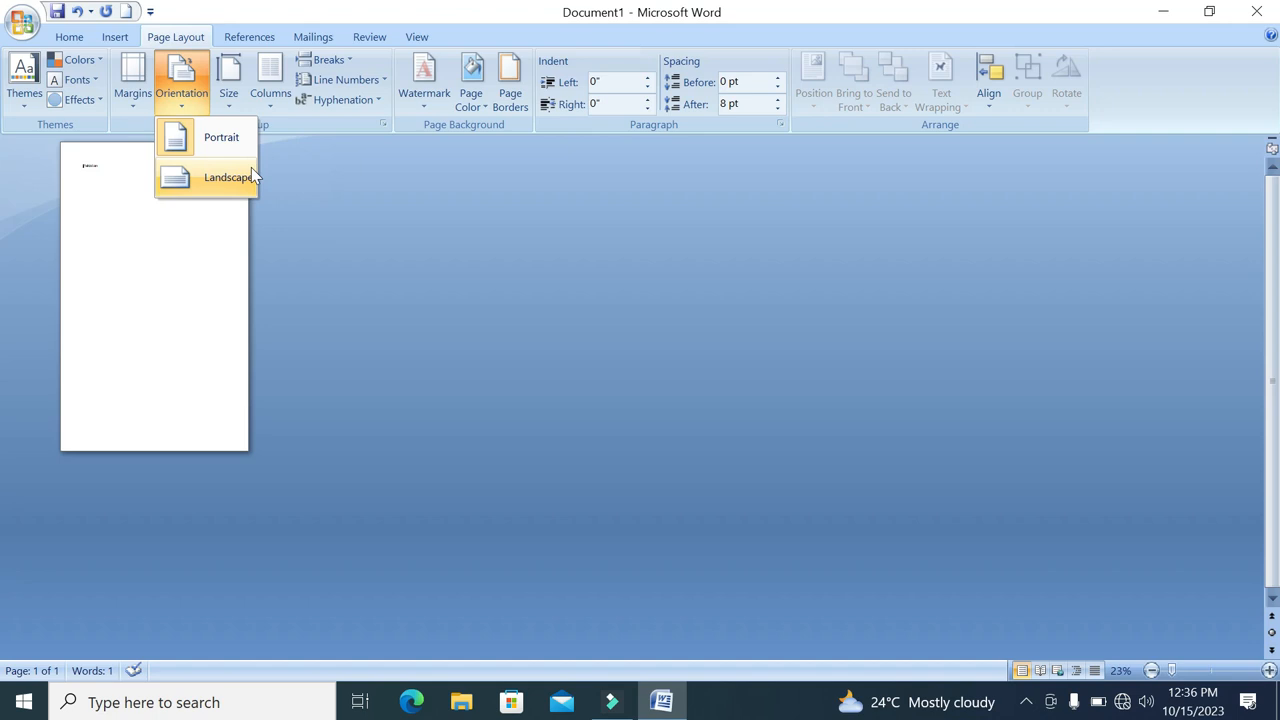
left_click(196, 180)
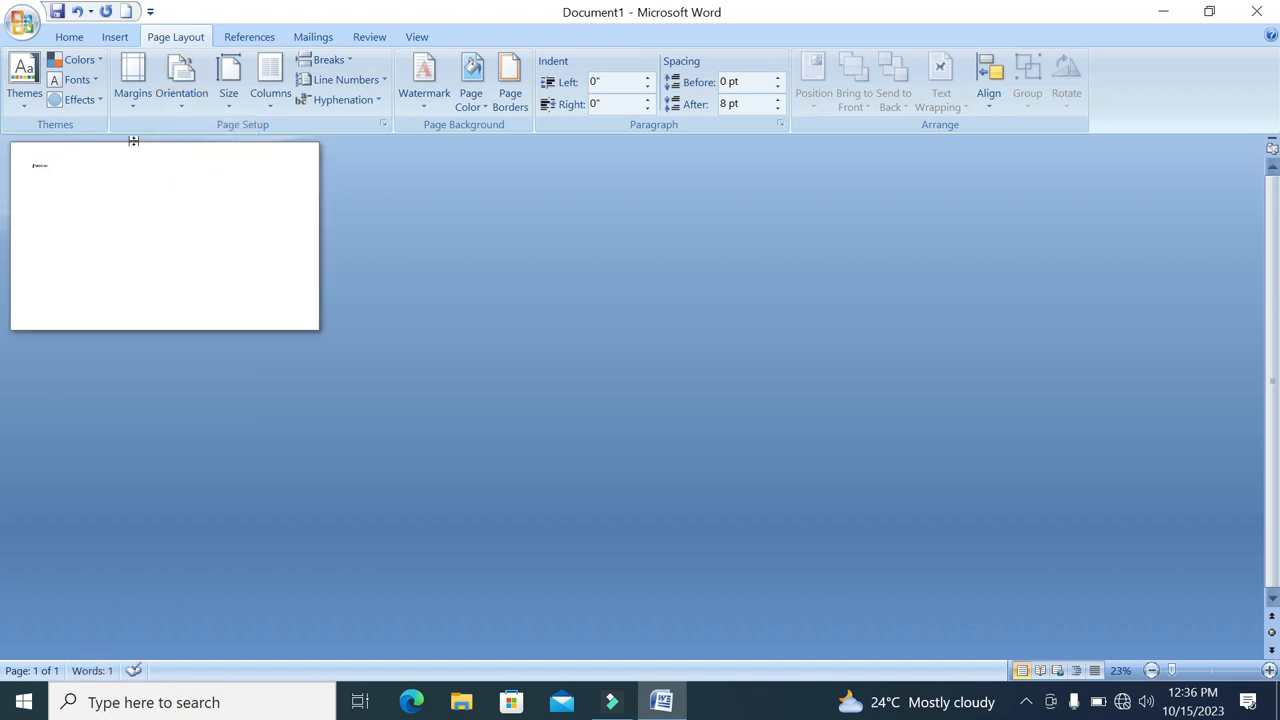
left_click(181, 78)
left_click(190, 137)
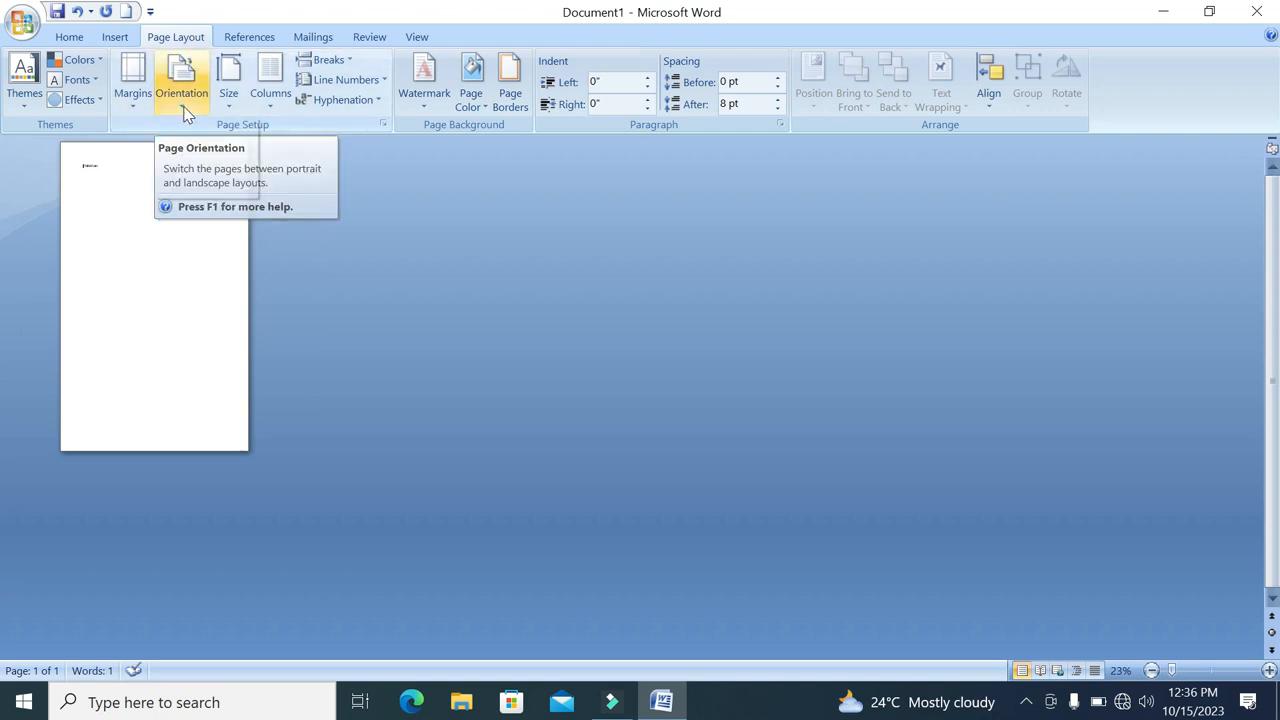
left_click(183, 110)
left_click(202, 180)
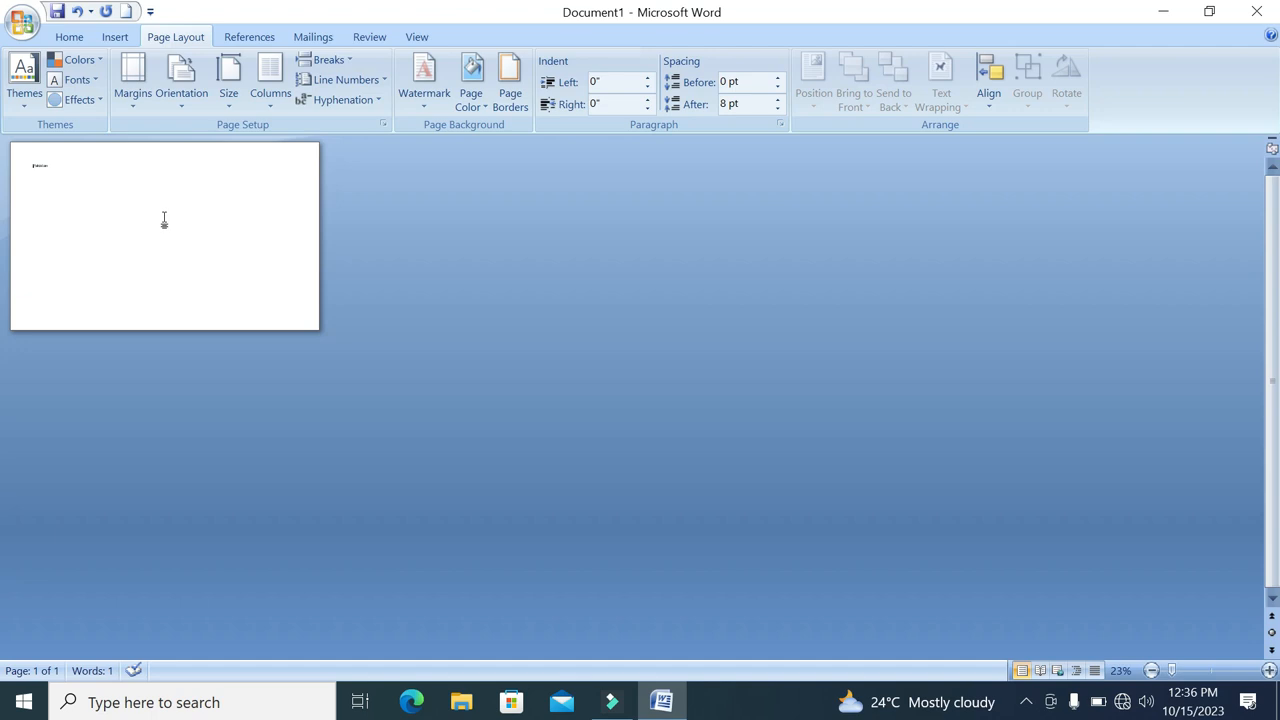
left_click(183, 100)
left_click(191, 134)
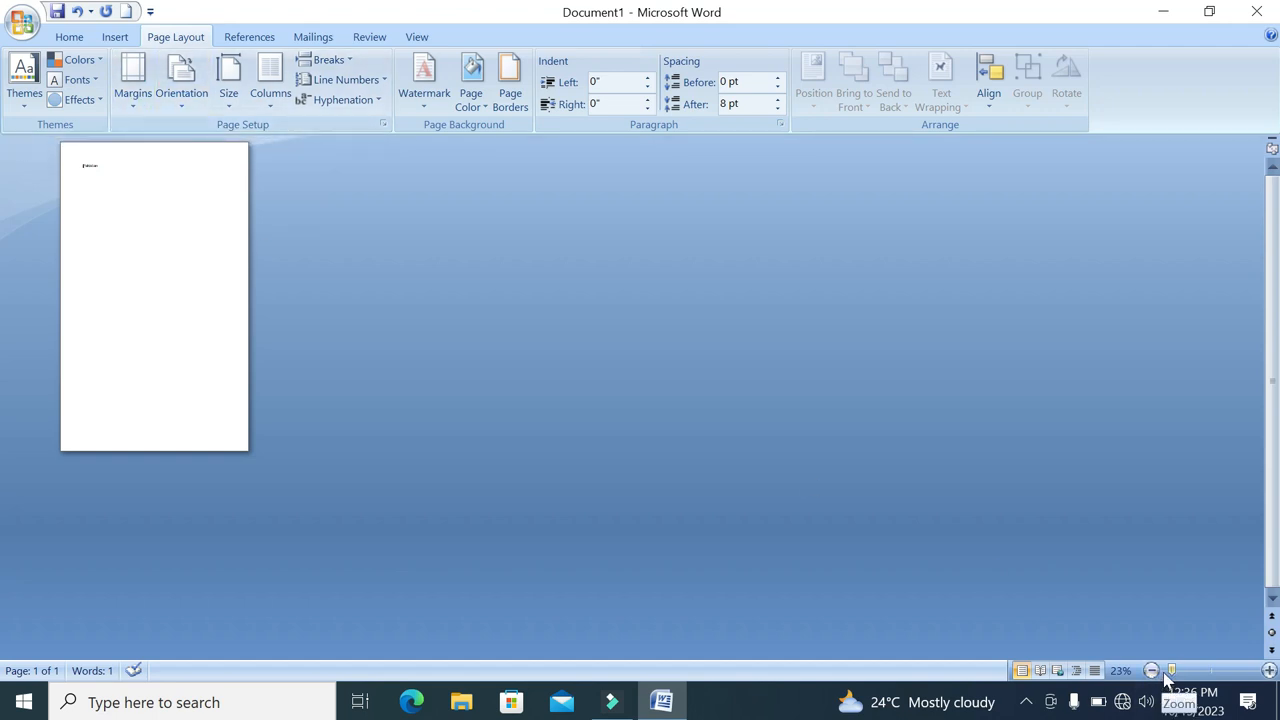
Apply the Narrow margins preset, with 0.5" on every side, to the page
left_click_drag(1172, 671, 1211, 673)
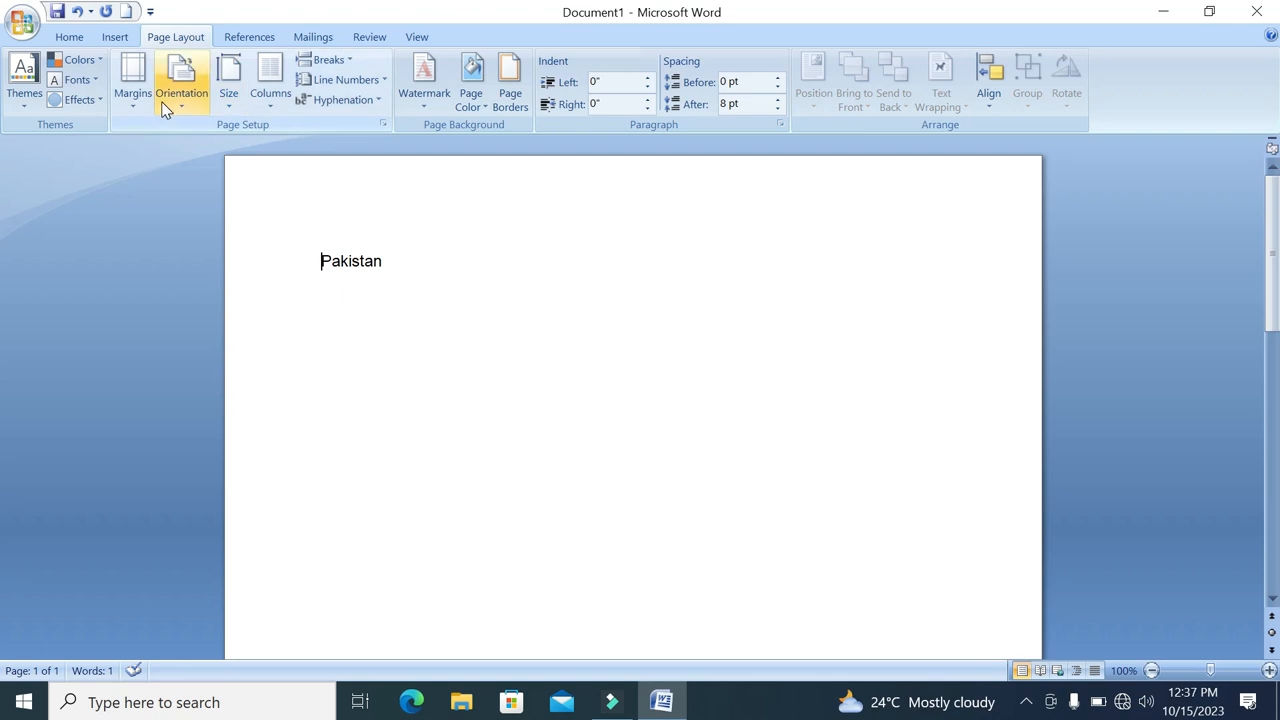
left_click(135, 95)
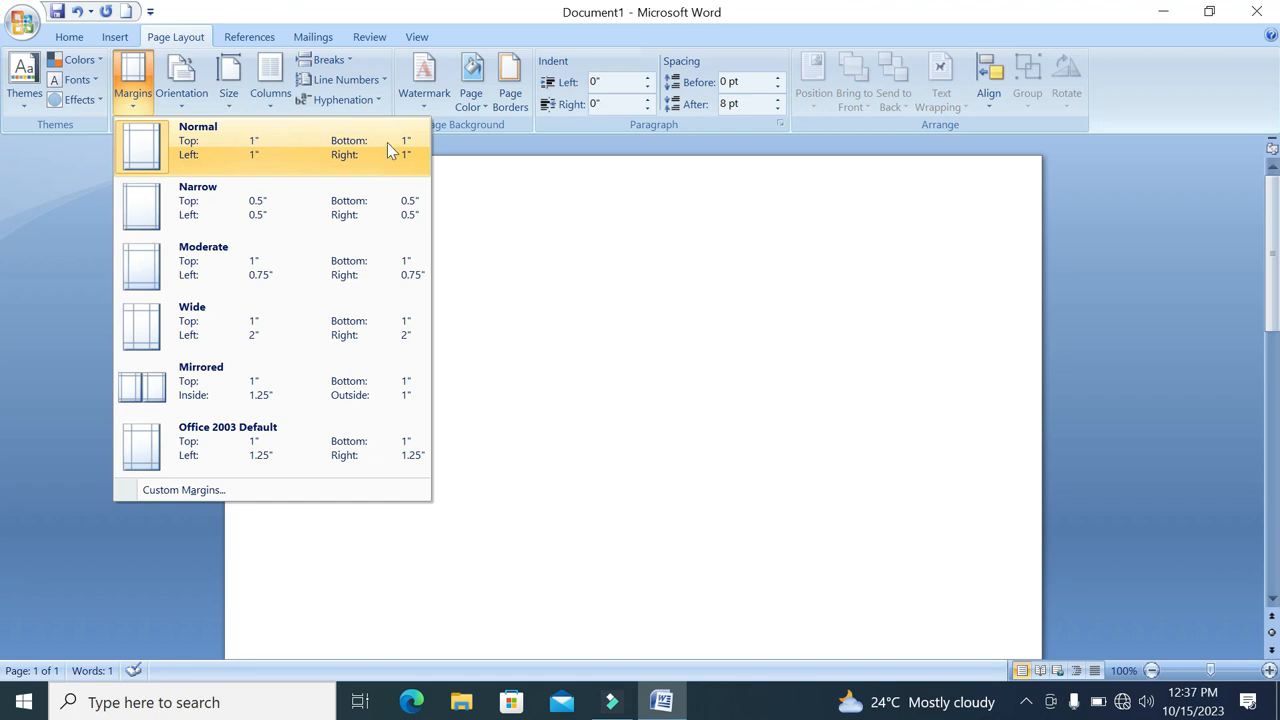
left_click(280, 228)
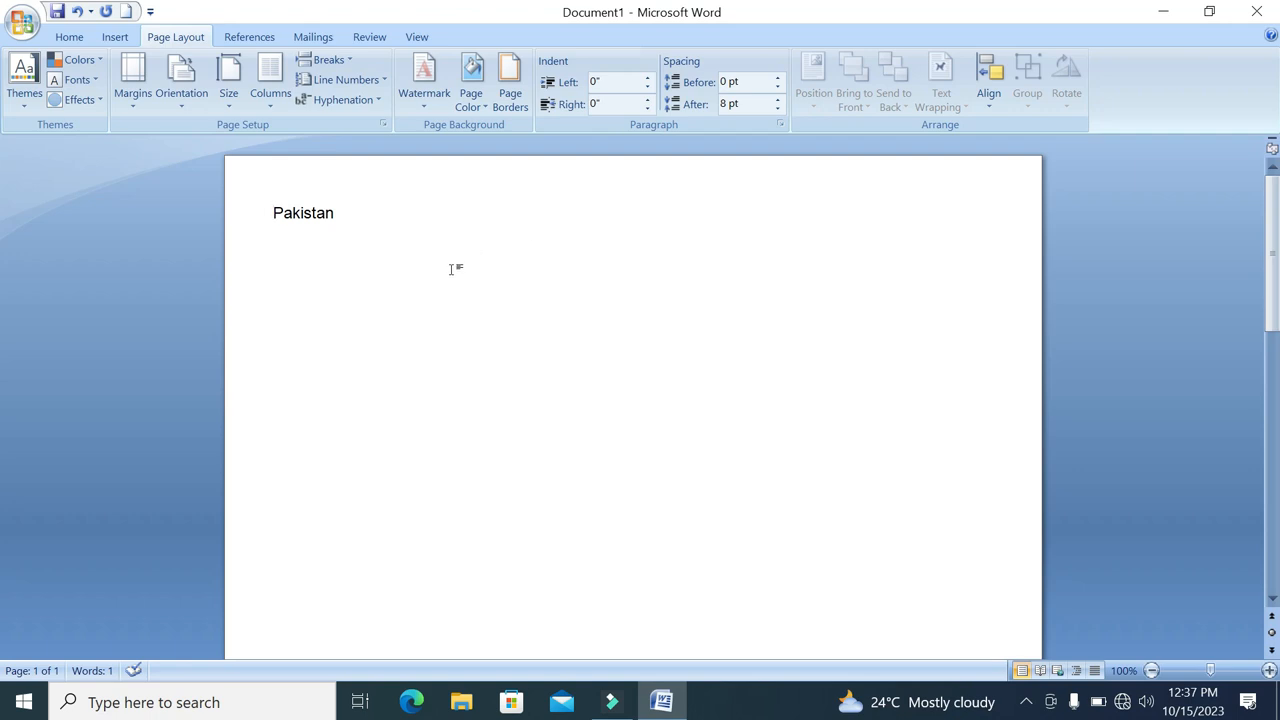
Select all the document's text and deselect it, and repeat this with the line containing "Pakistan"
left_click(69, 37)
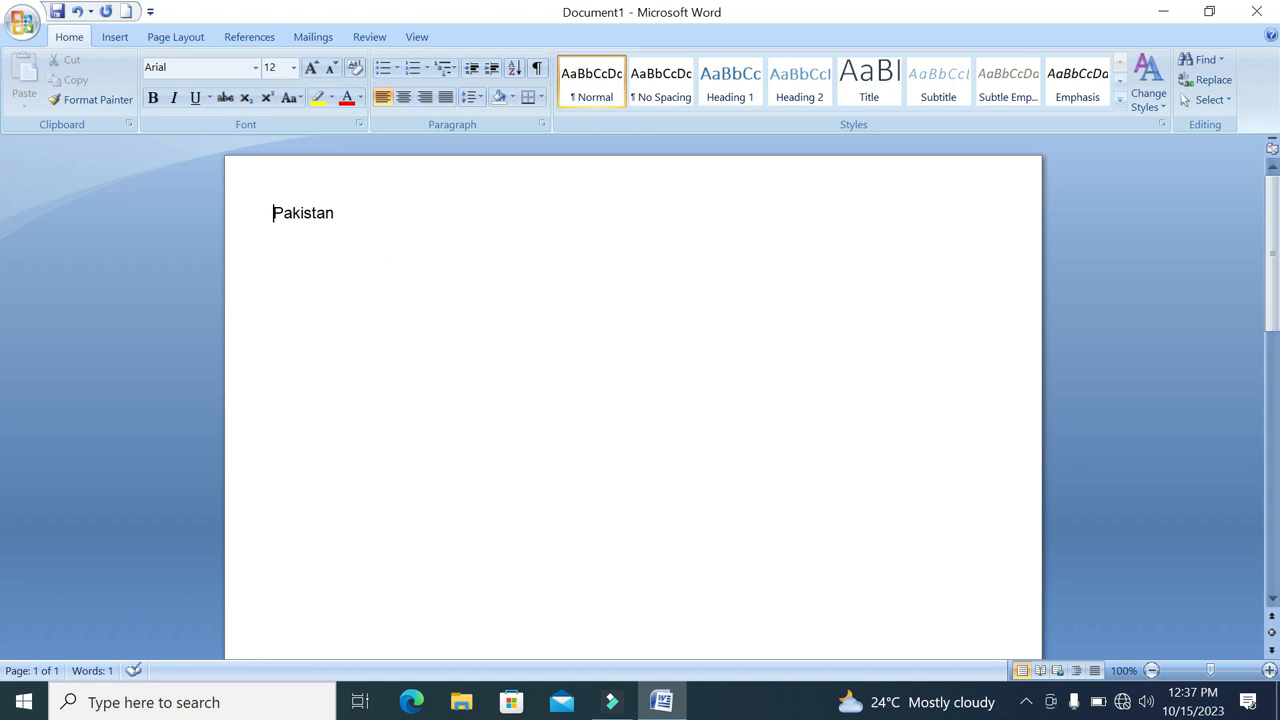
key("ctrl+a")
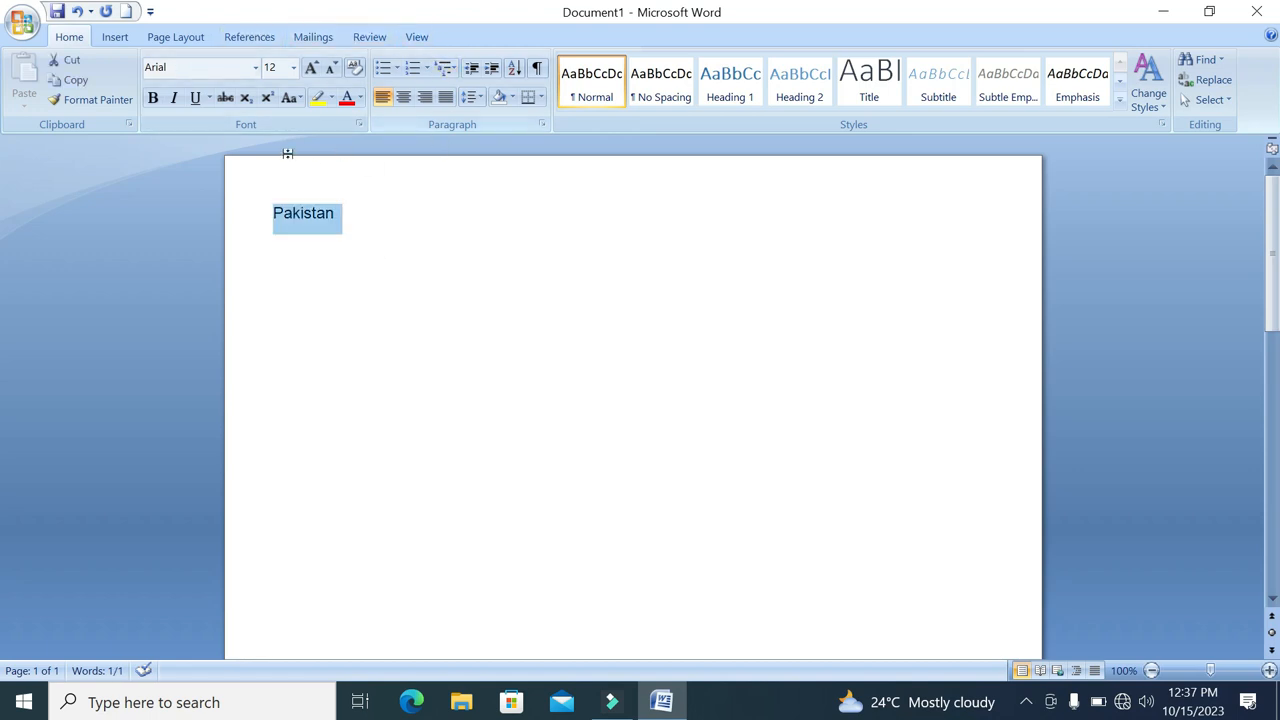
left_click(394, 226)
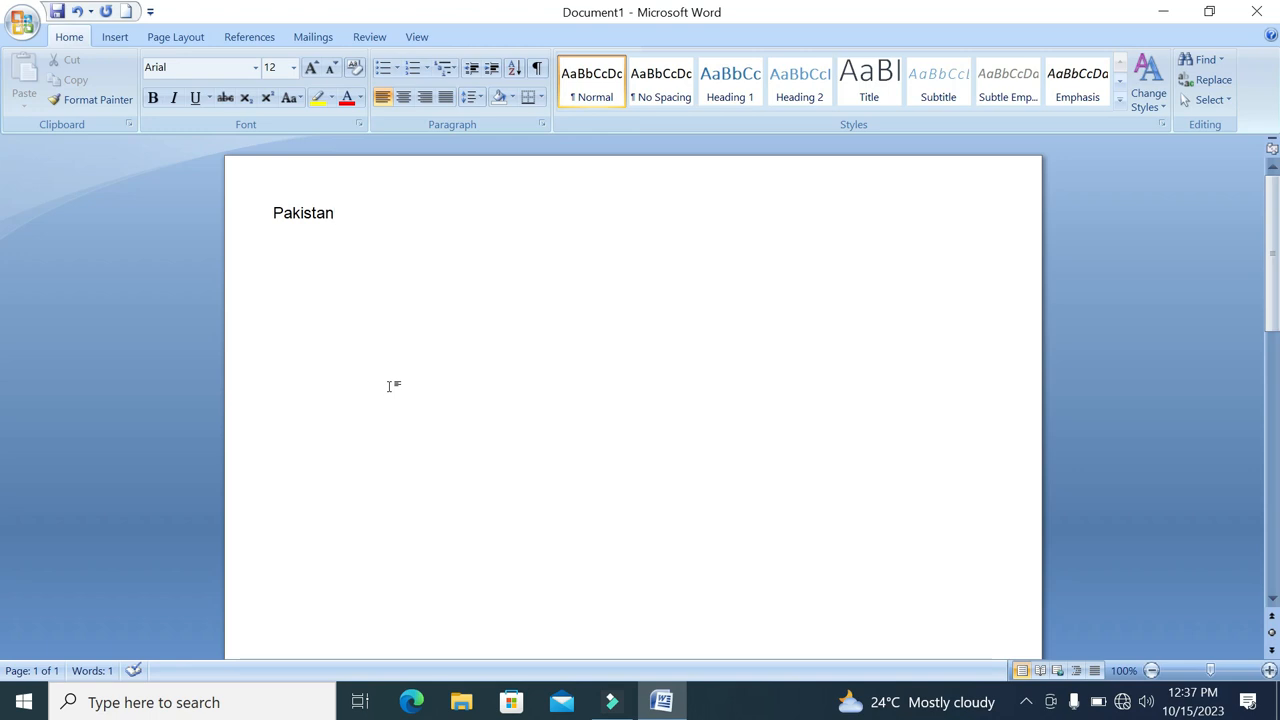
double_click(380, 209)
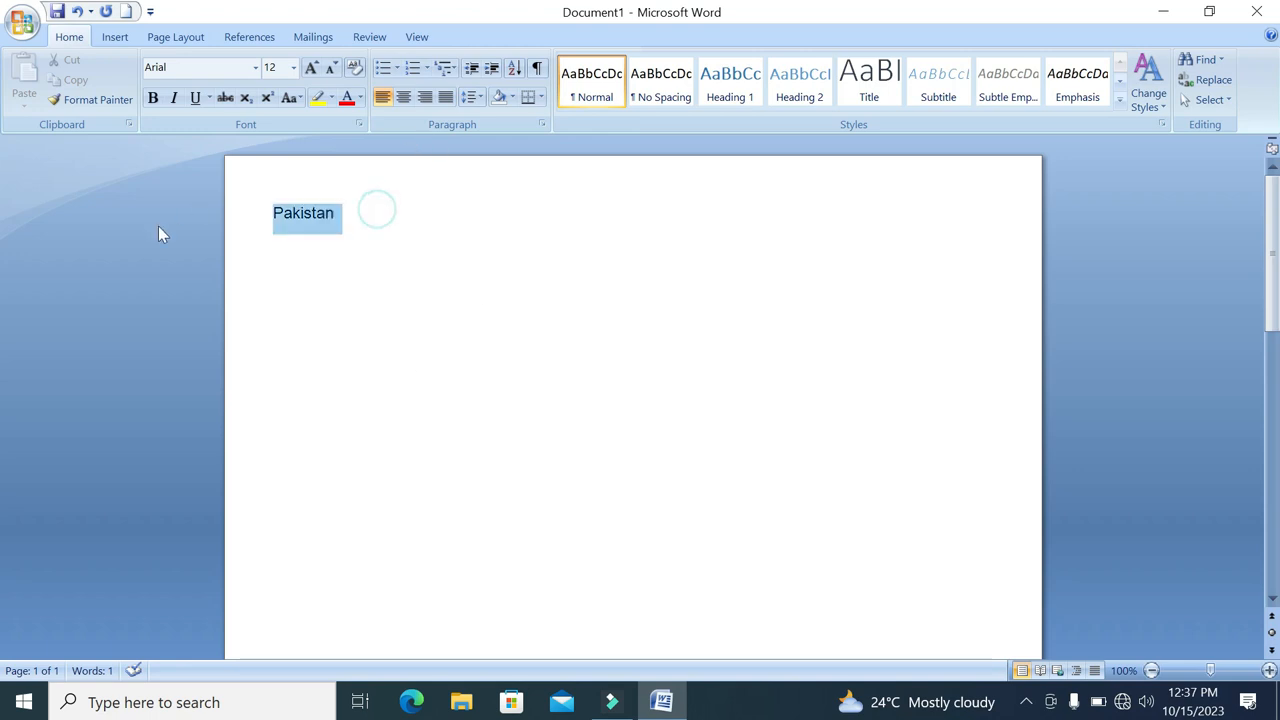
left_click(383, 205)
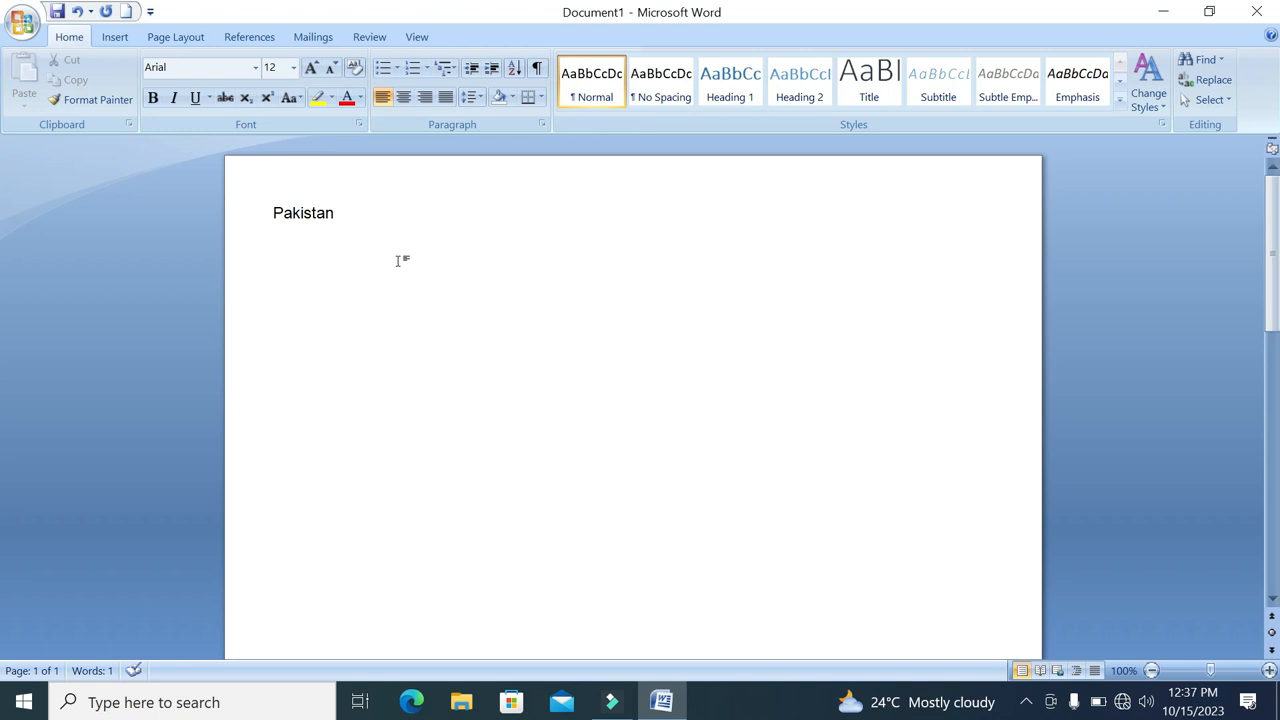
Open the Save As dialog twice, choosing the Documents folder and the file name the second time, and cancel both times without saving
key("ctrl+s")
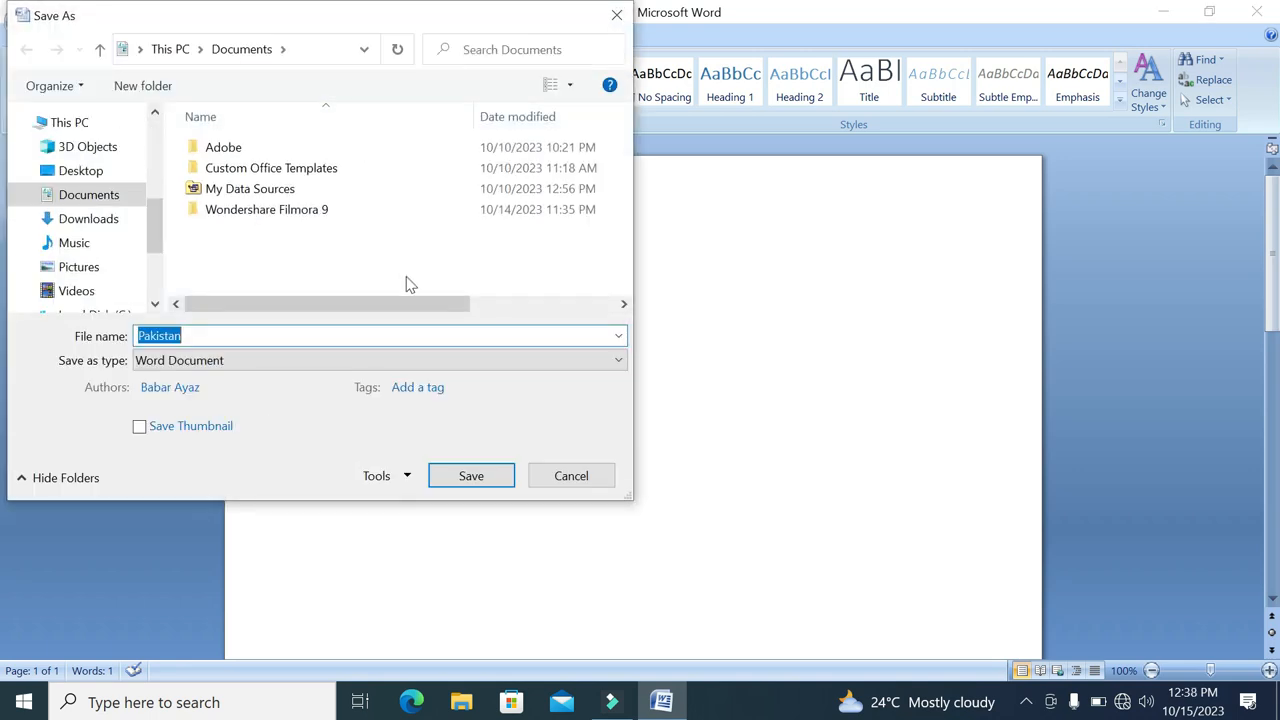
left_click(571, 477)
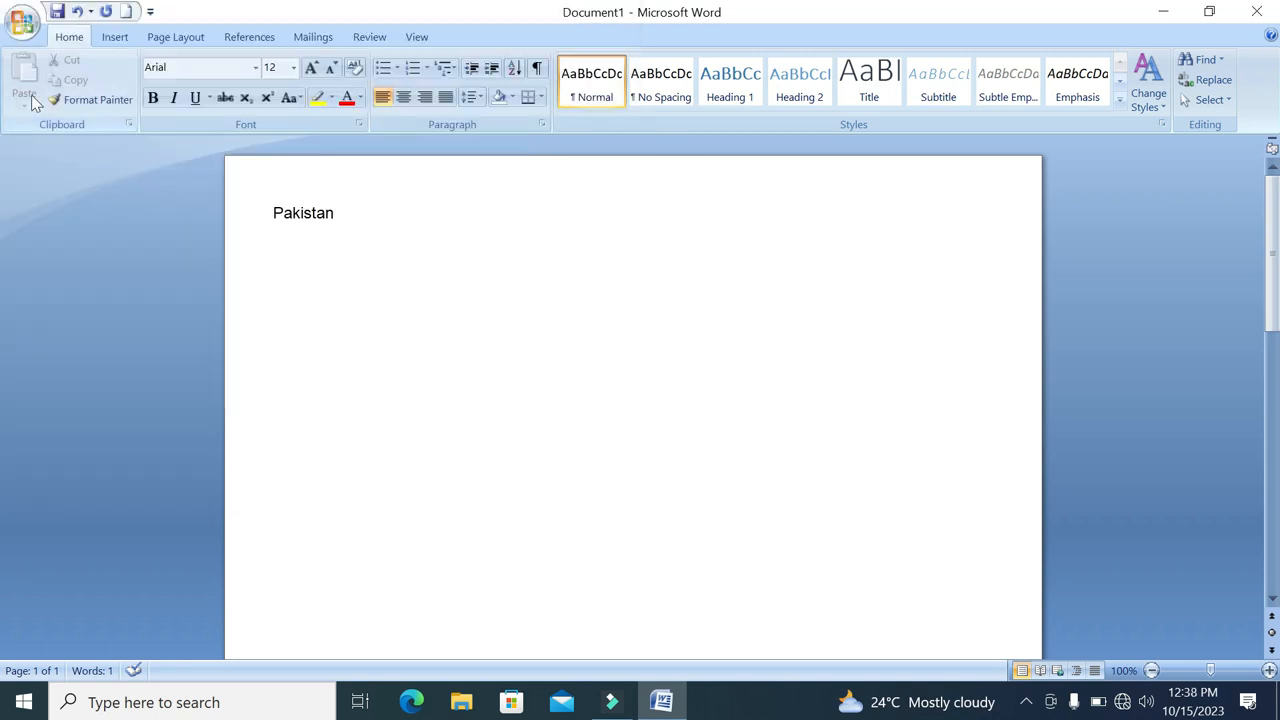
left_click(24, 30)
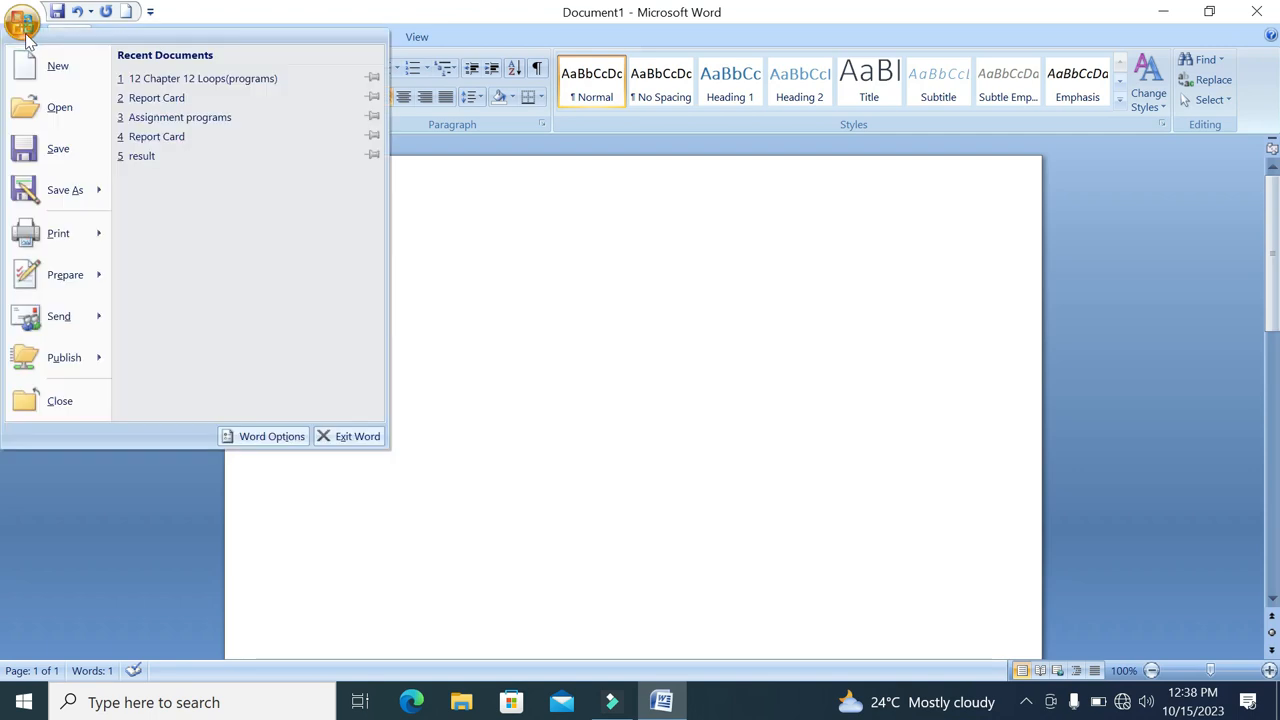
left_click(43, 164)
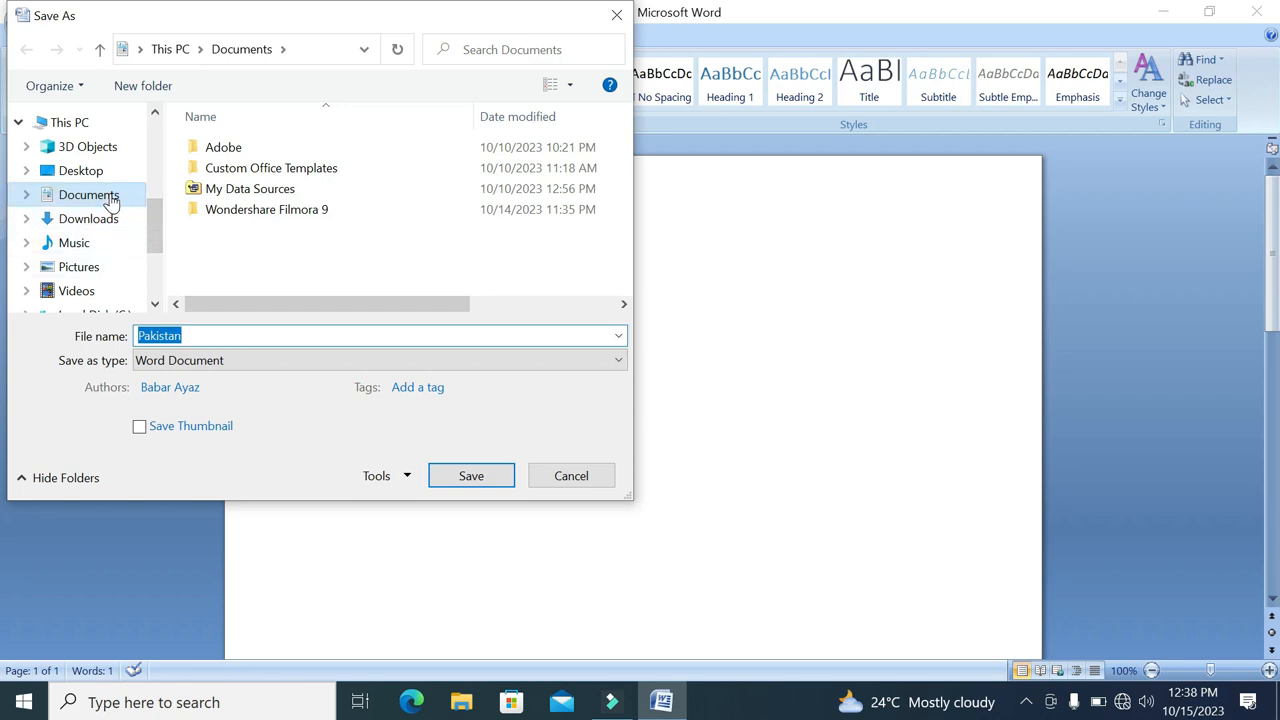
left_click(111, 202)
left_click_drag(202, 335, 125, 336)
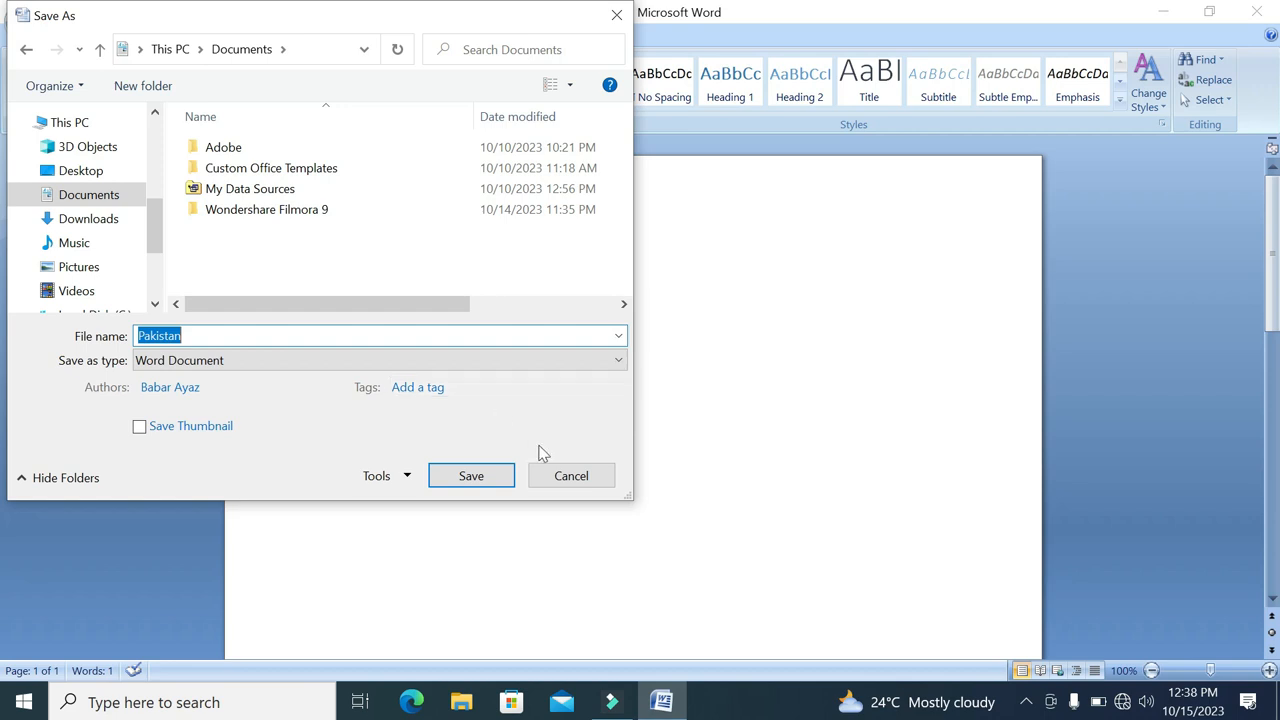
left_click(568, 478)
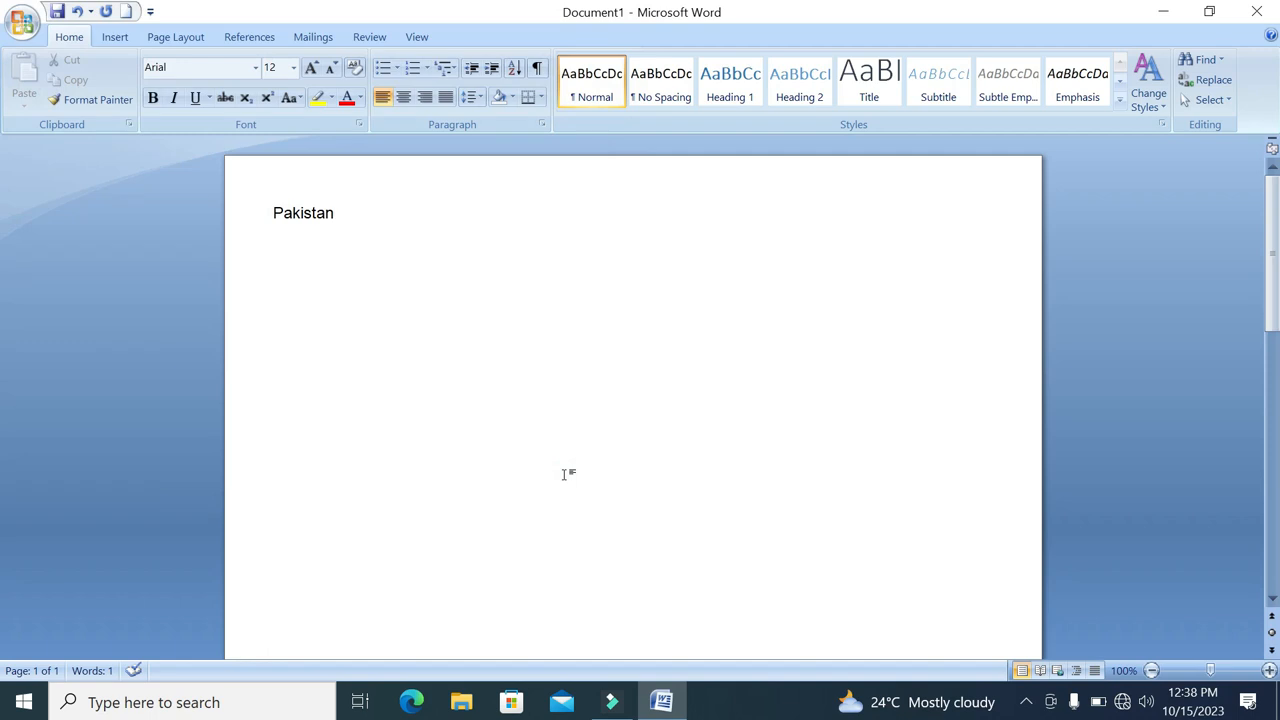
Save the document in the Documents folder as a Word Document with the file name 66
left_click(22, 28)
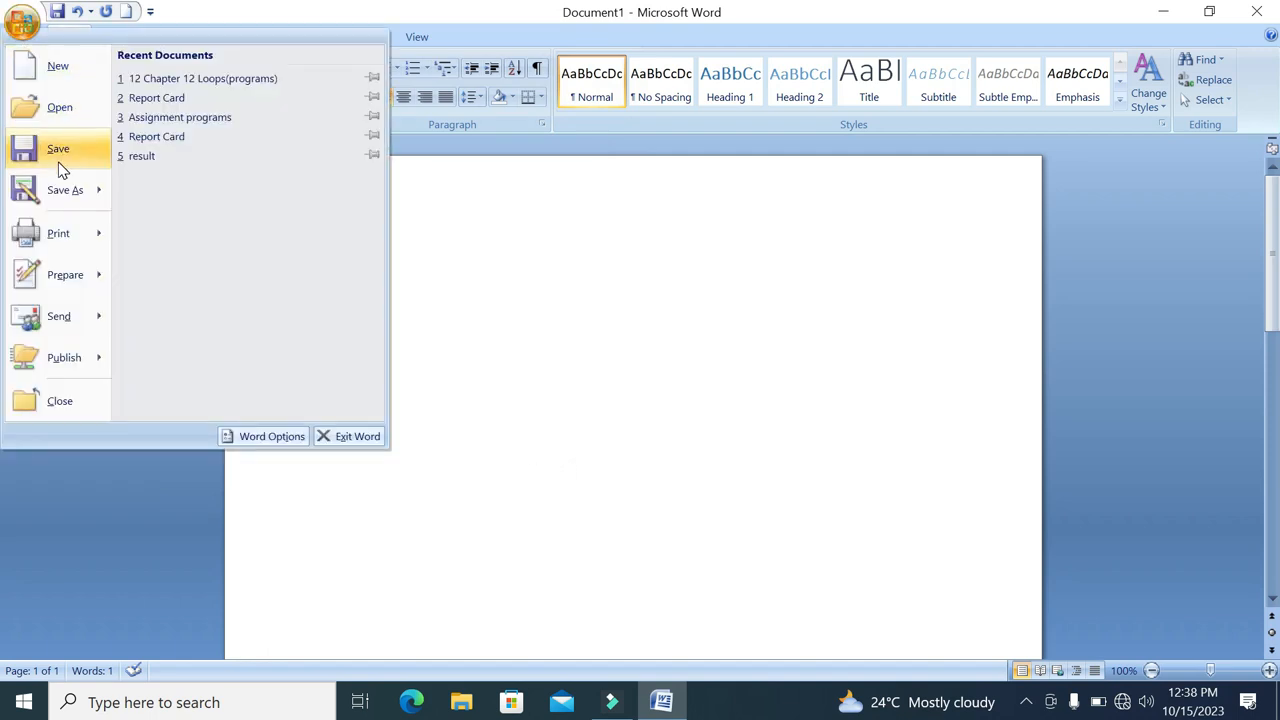
left_click(58, 164)
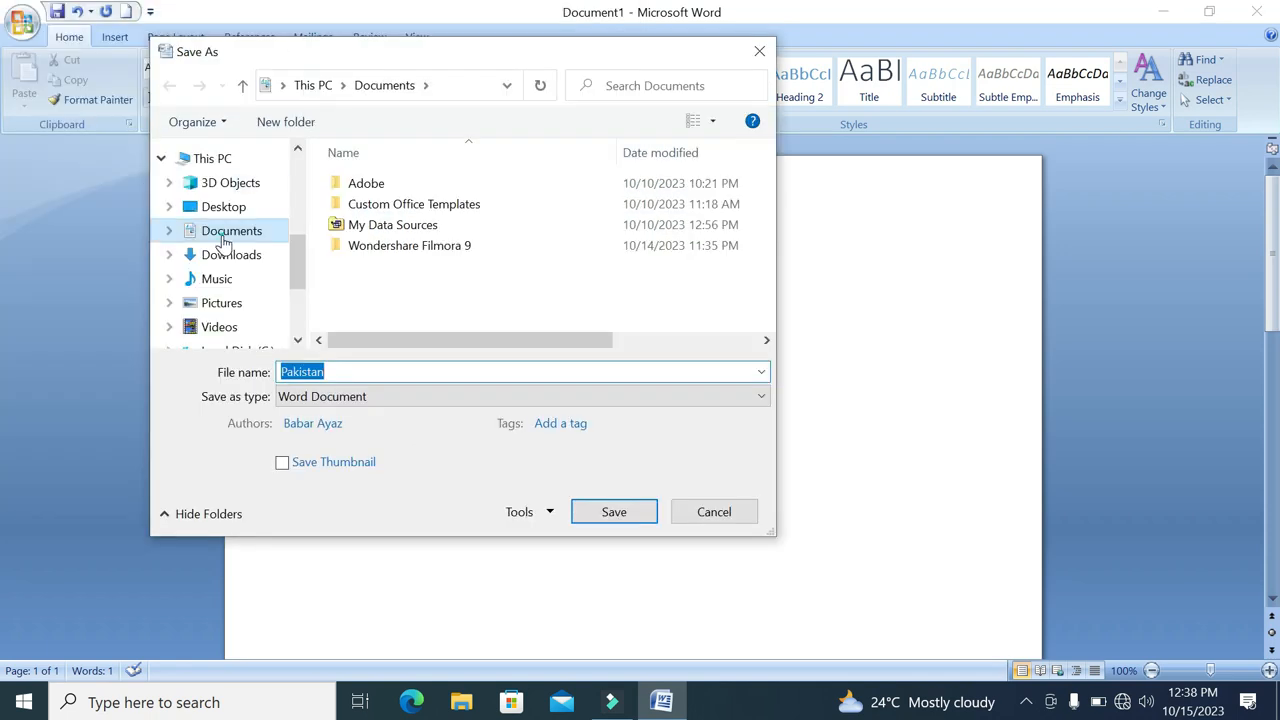
left_click(224, 238)
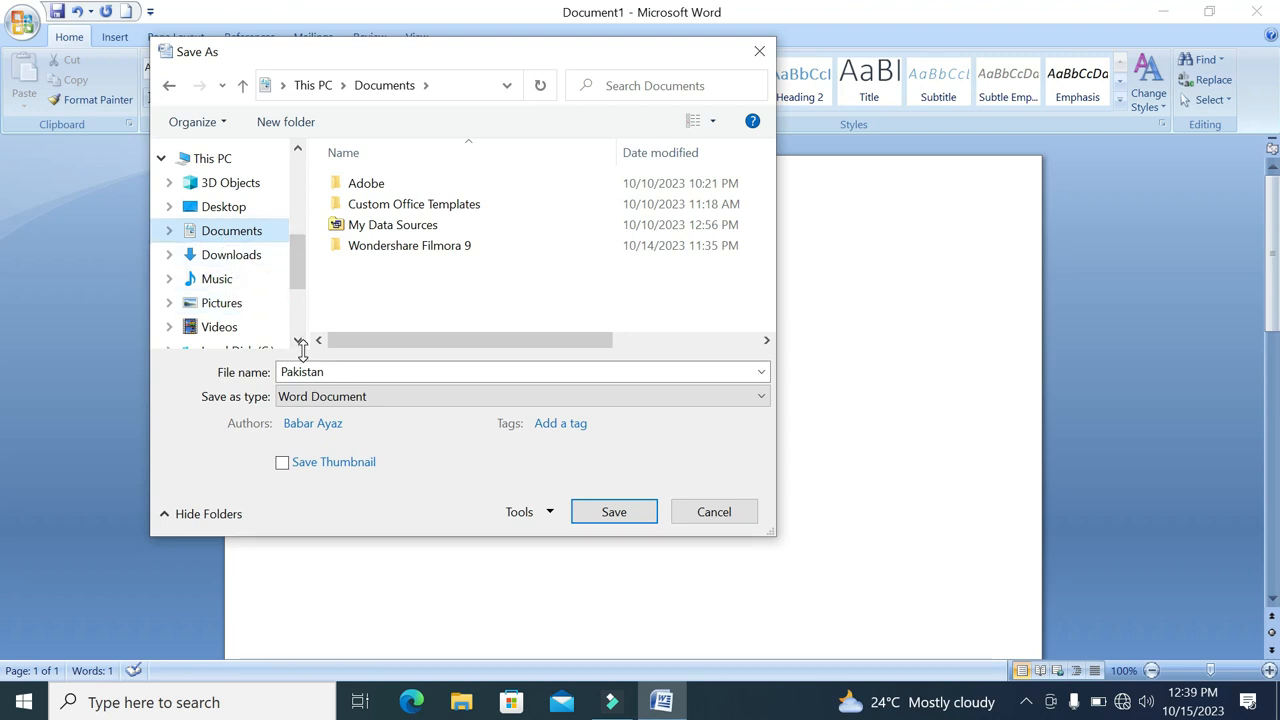
left_click(349, 367)
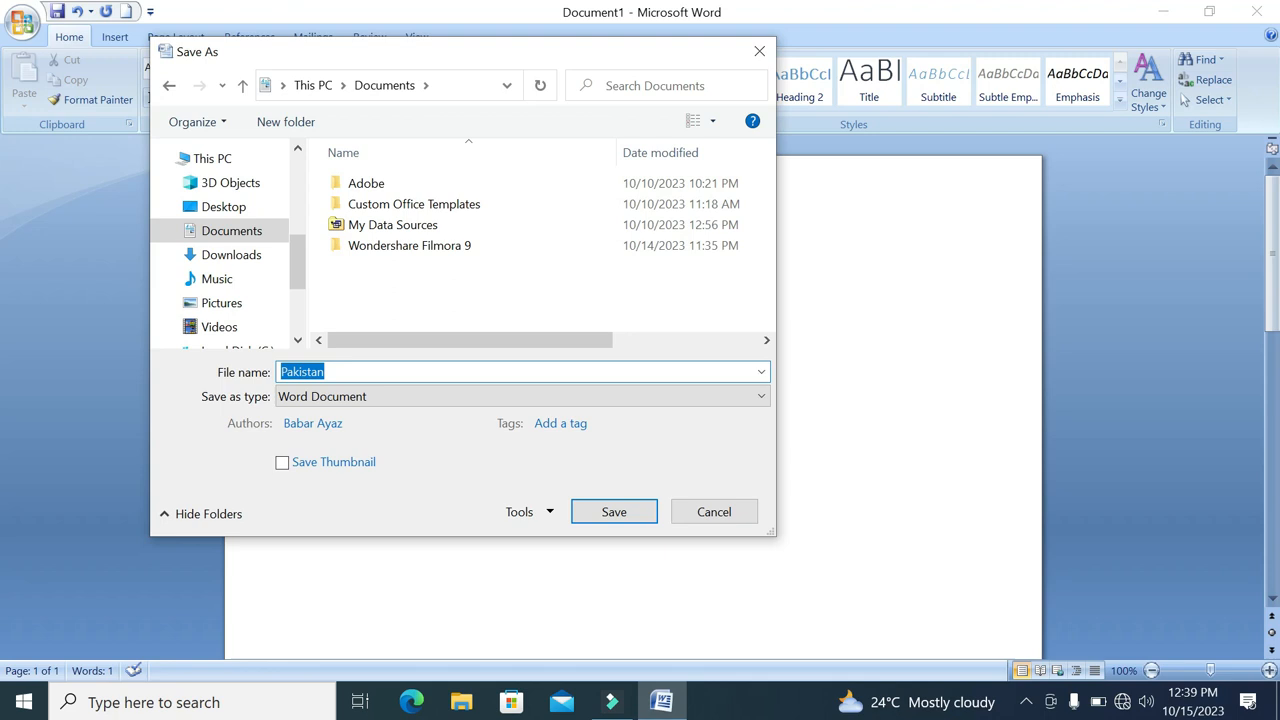
type("66")
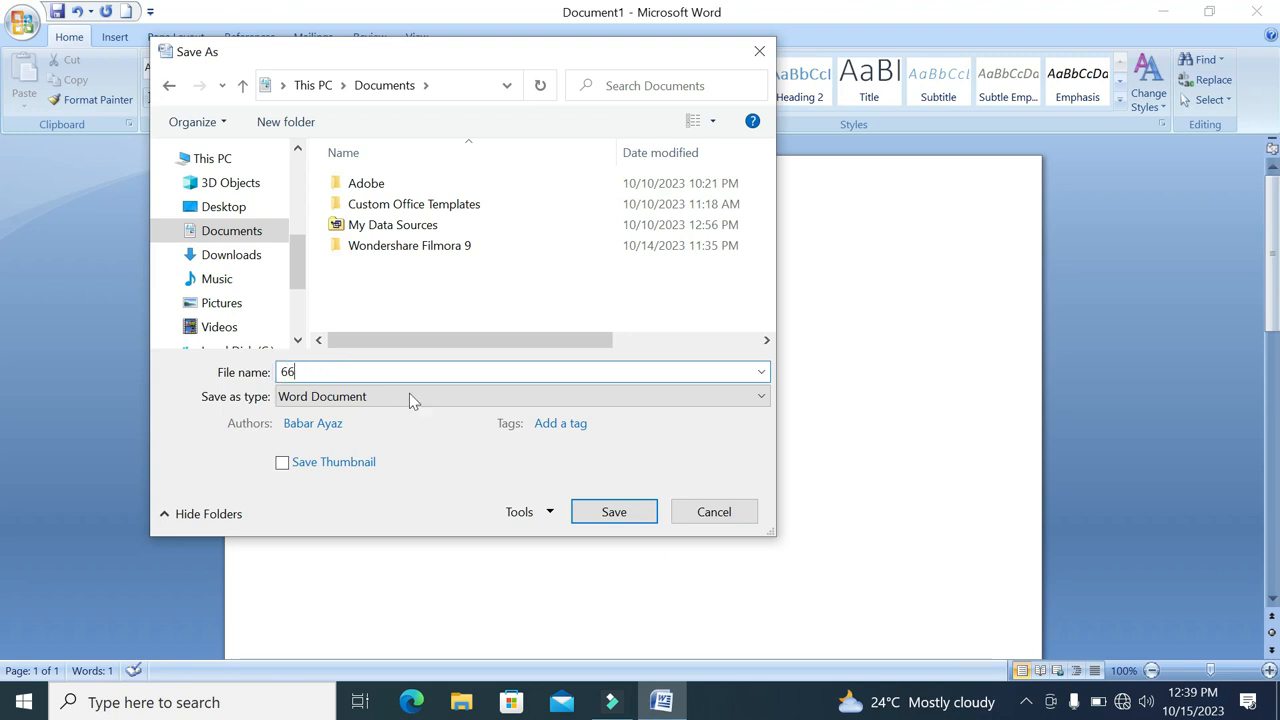
left_click(618, 513)
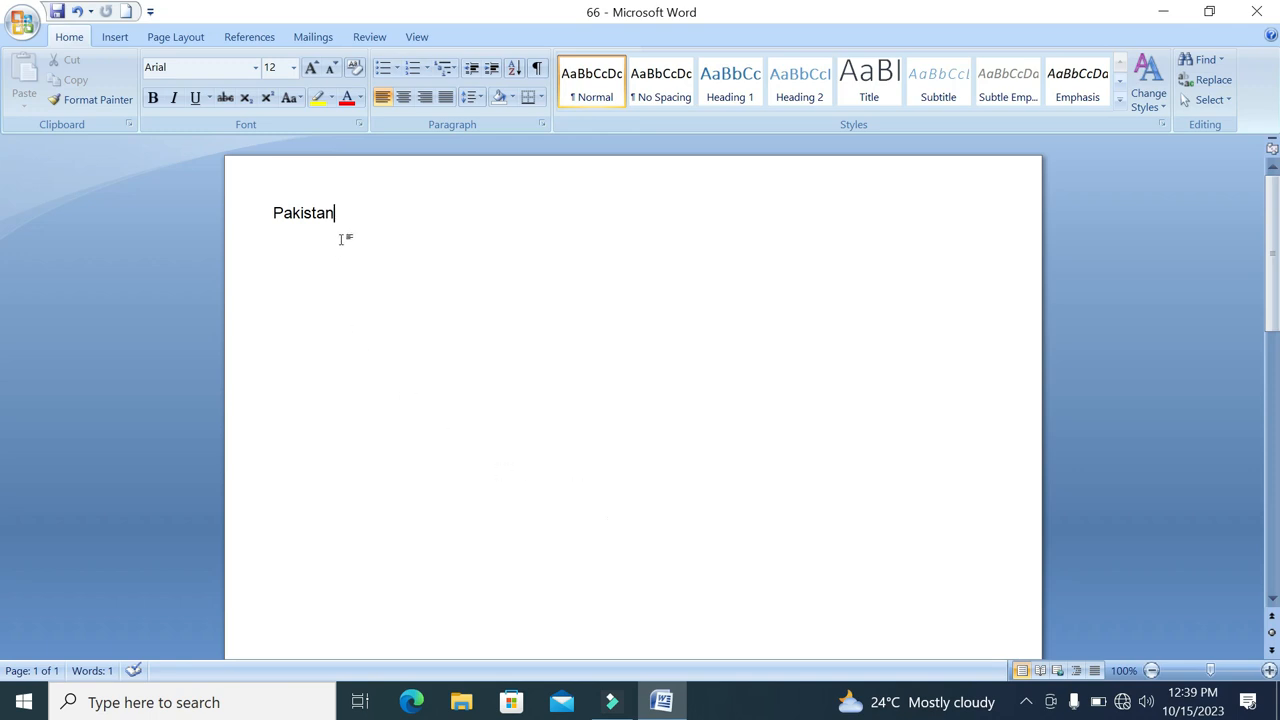
Select the word "Pakistan" and set its font size to 16, 26 and finally 20
left_click_drag(354, 222, 272, 214)
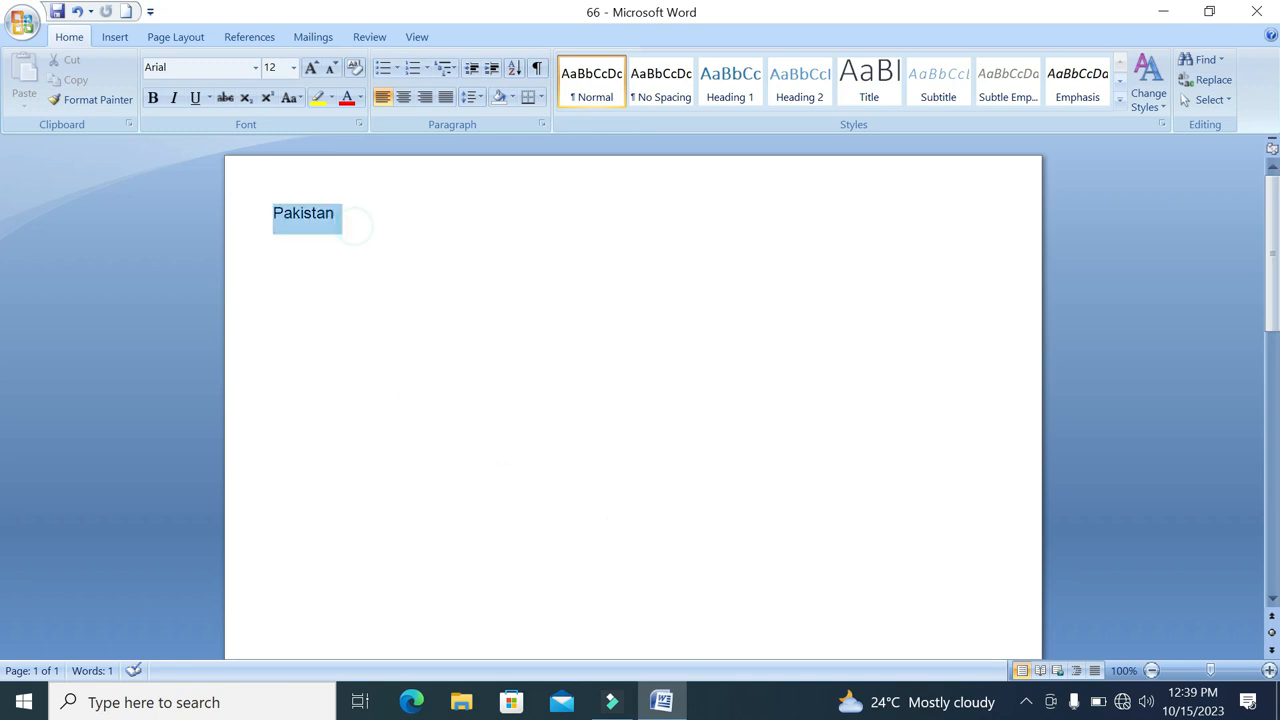
left_click(293, 67)
left_click(271, 189)
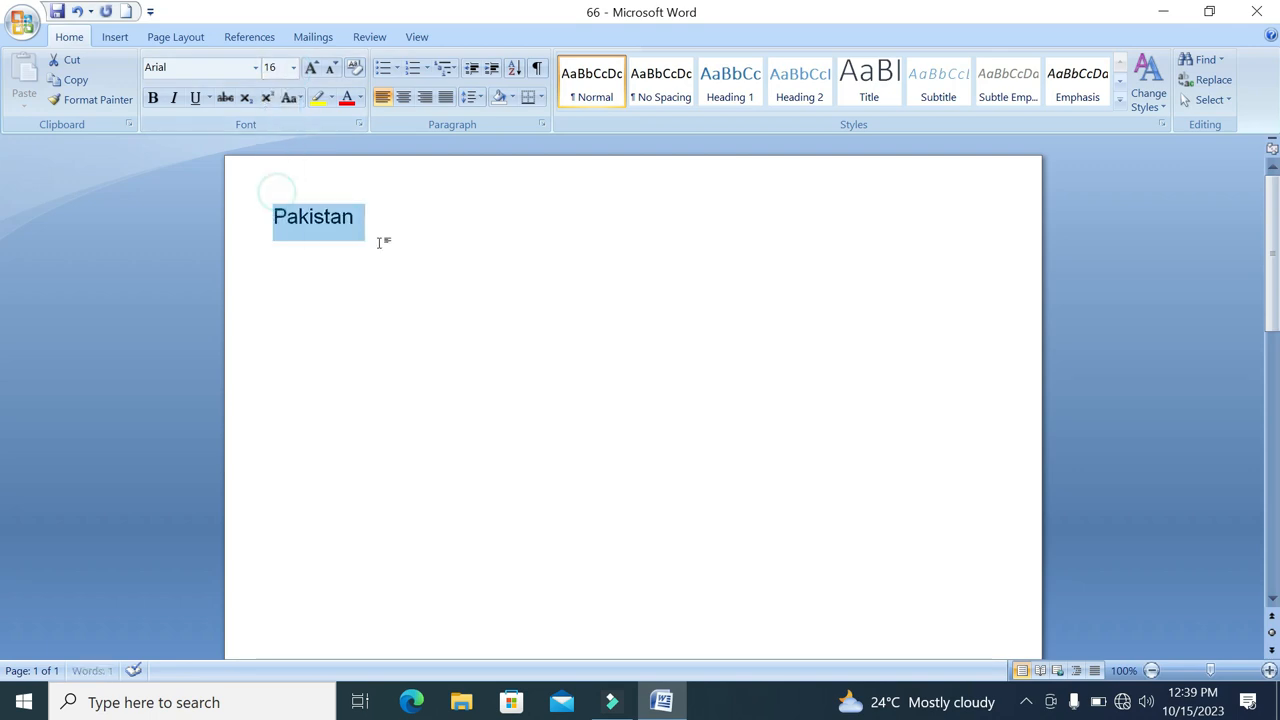
left_click(293, 67)
left_click(272, 273)
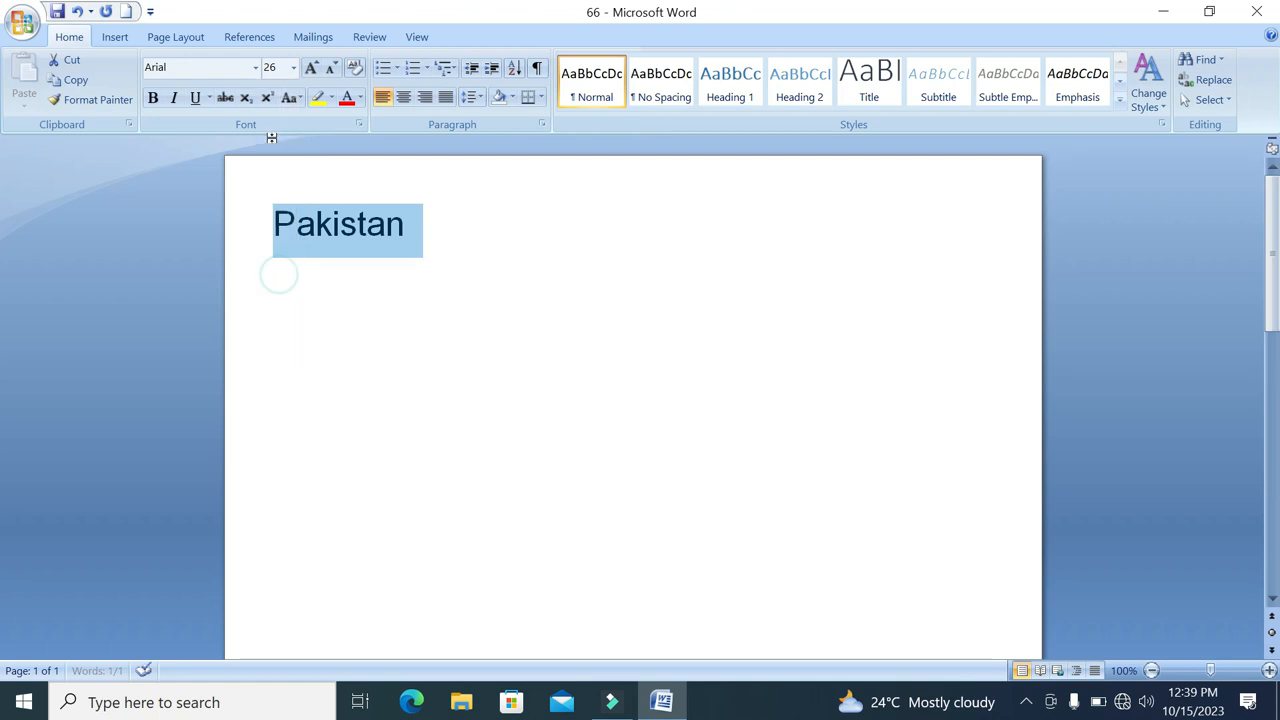
left_click(294, 67)
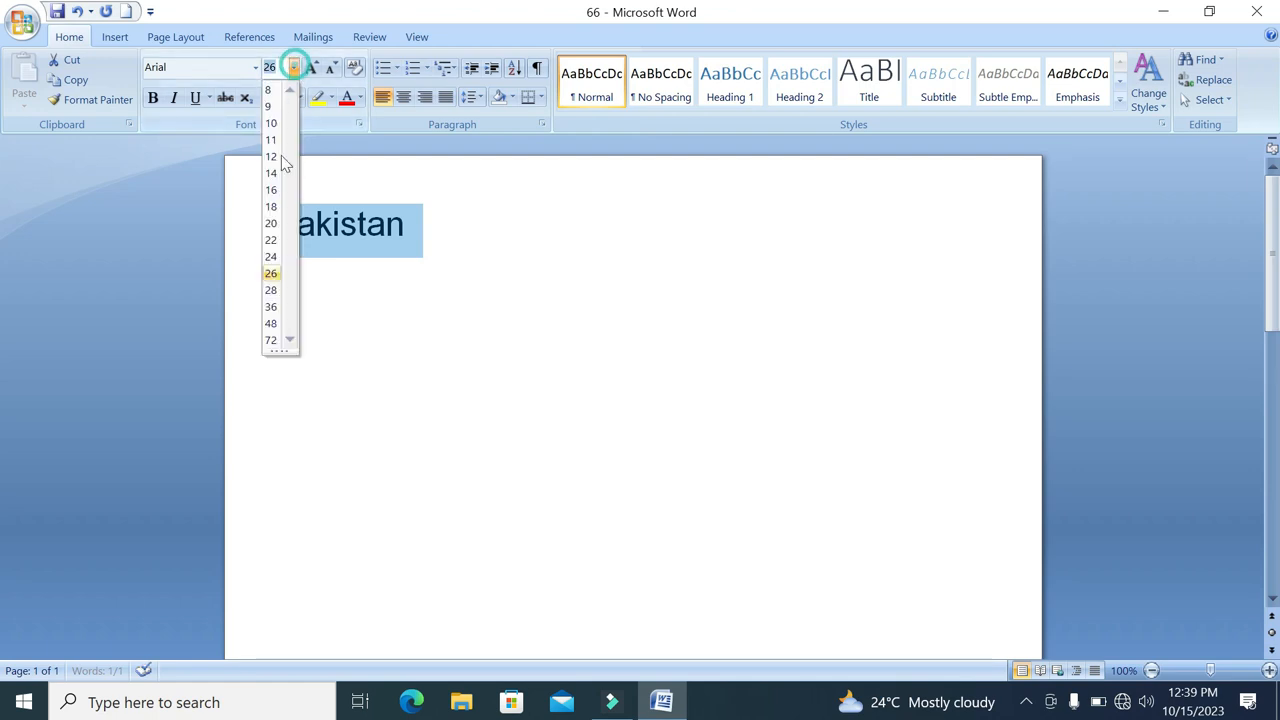
left_click(271, 226)
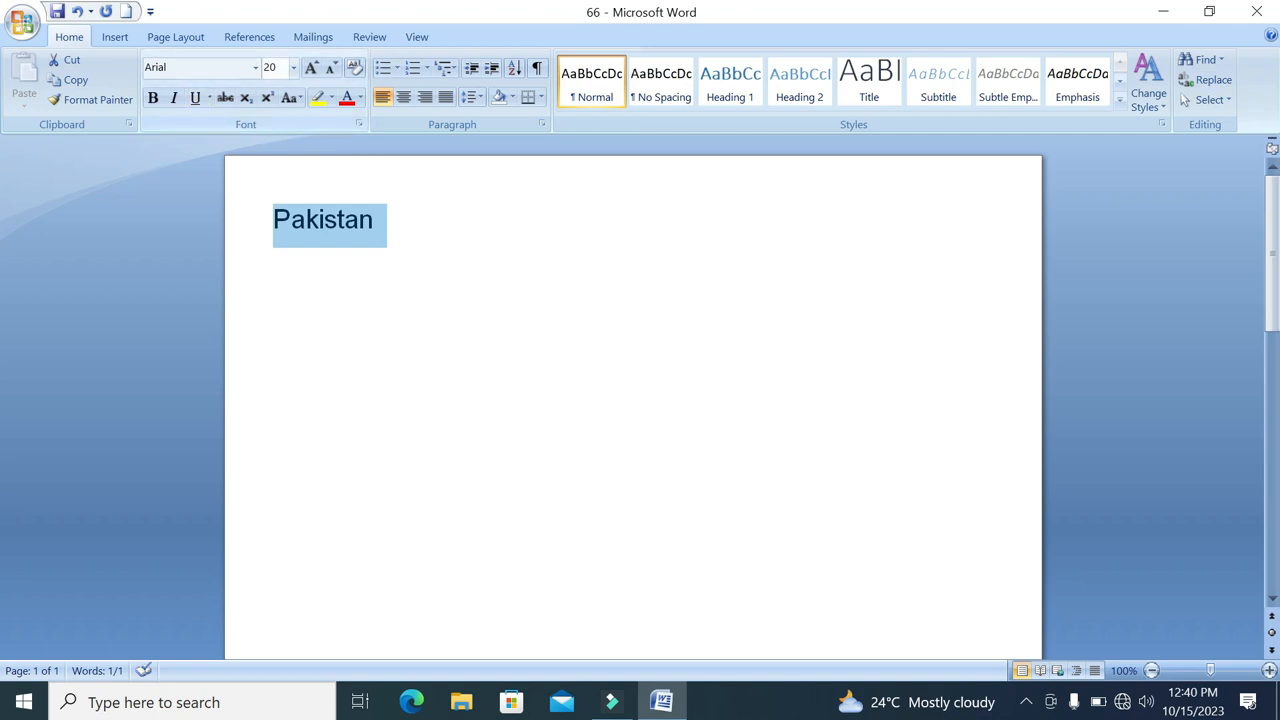
Reselect the word "Pakistan" and set its font size to 24
left_click(293, 67)
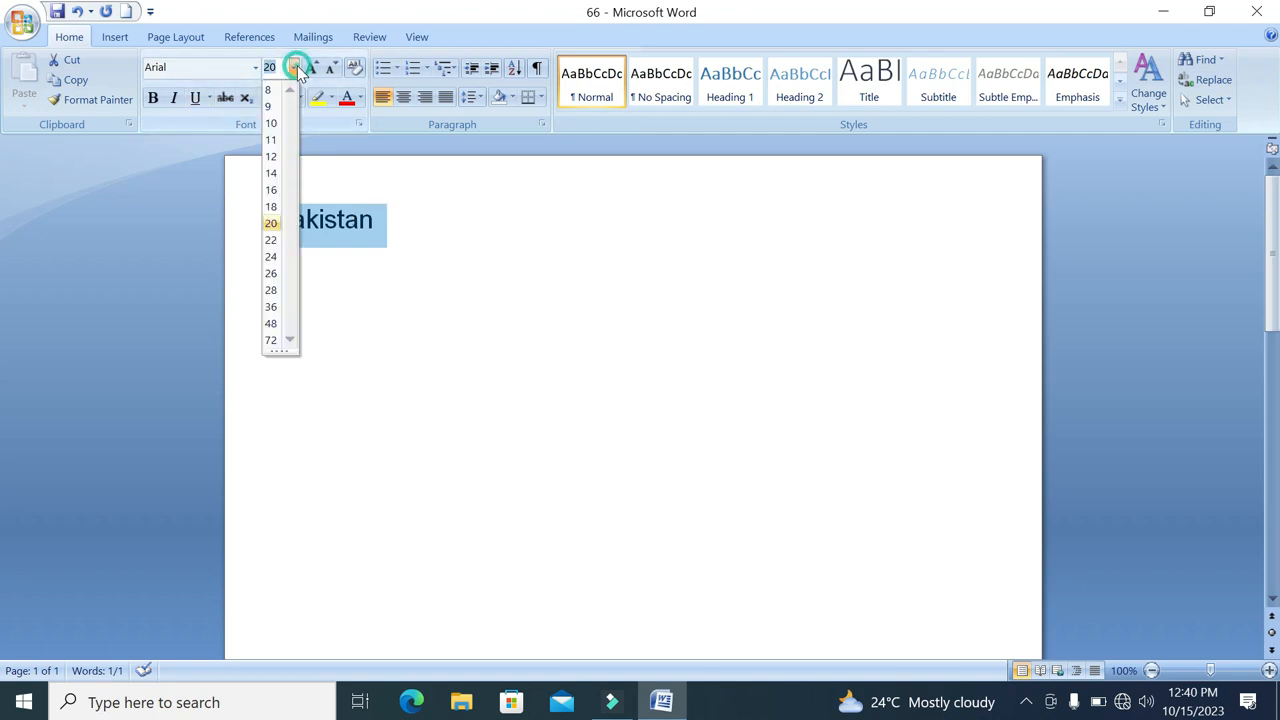
left_click(466, 234)
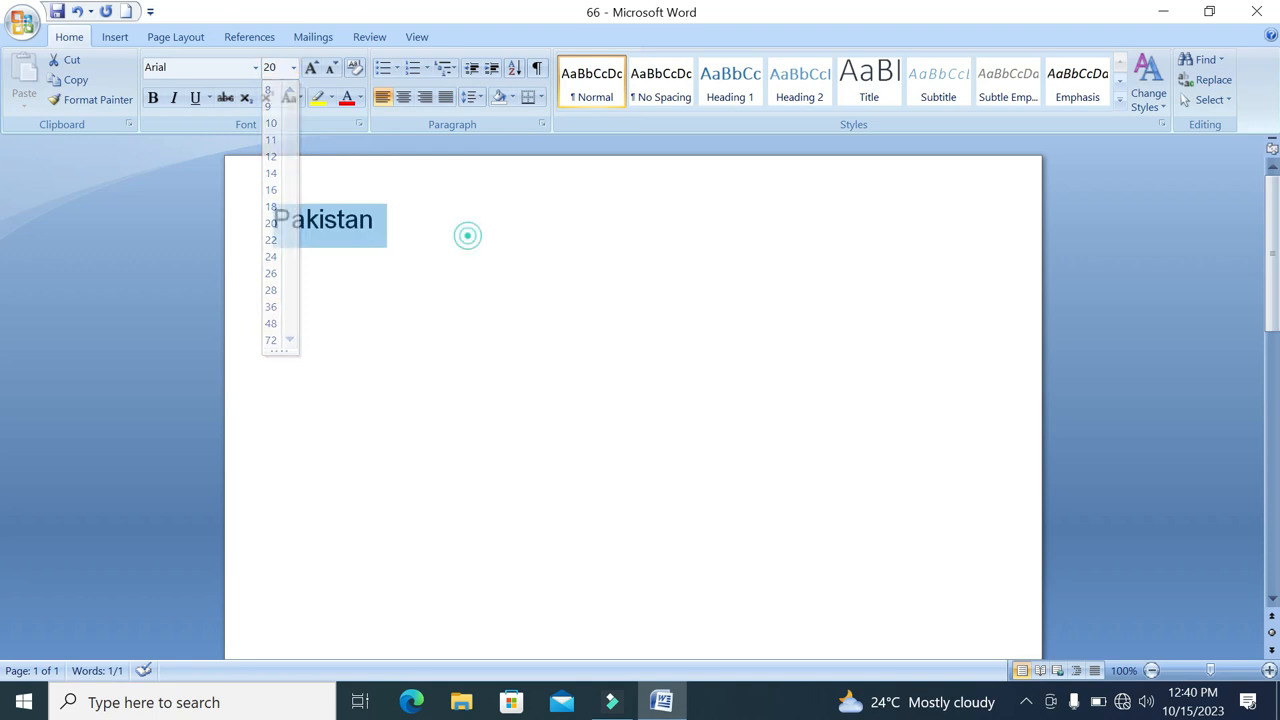
left_click(137, 206)
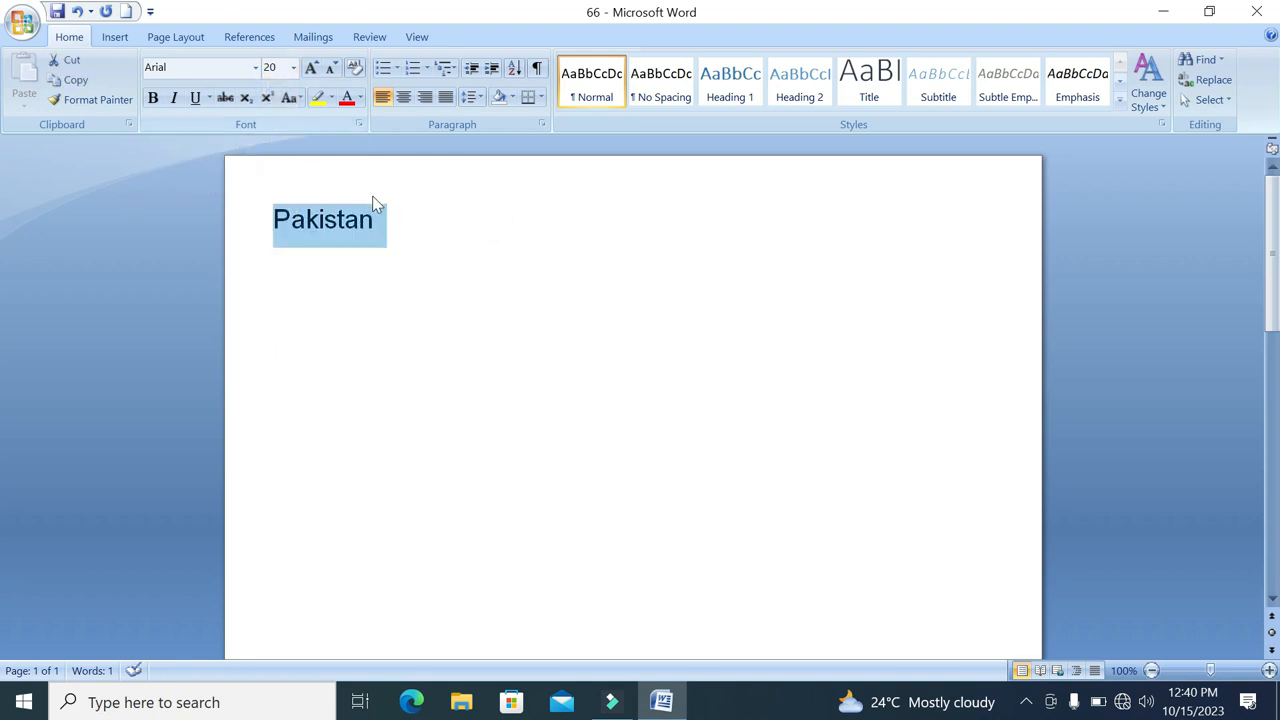
left_click(471, 237)
left_click_drag(398, 220, 202, 228)
left_click(293, 68)
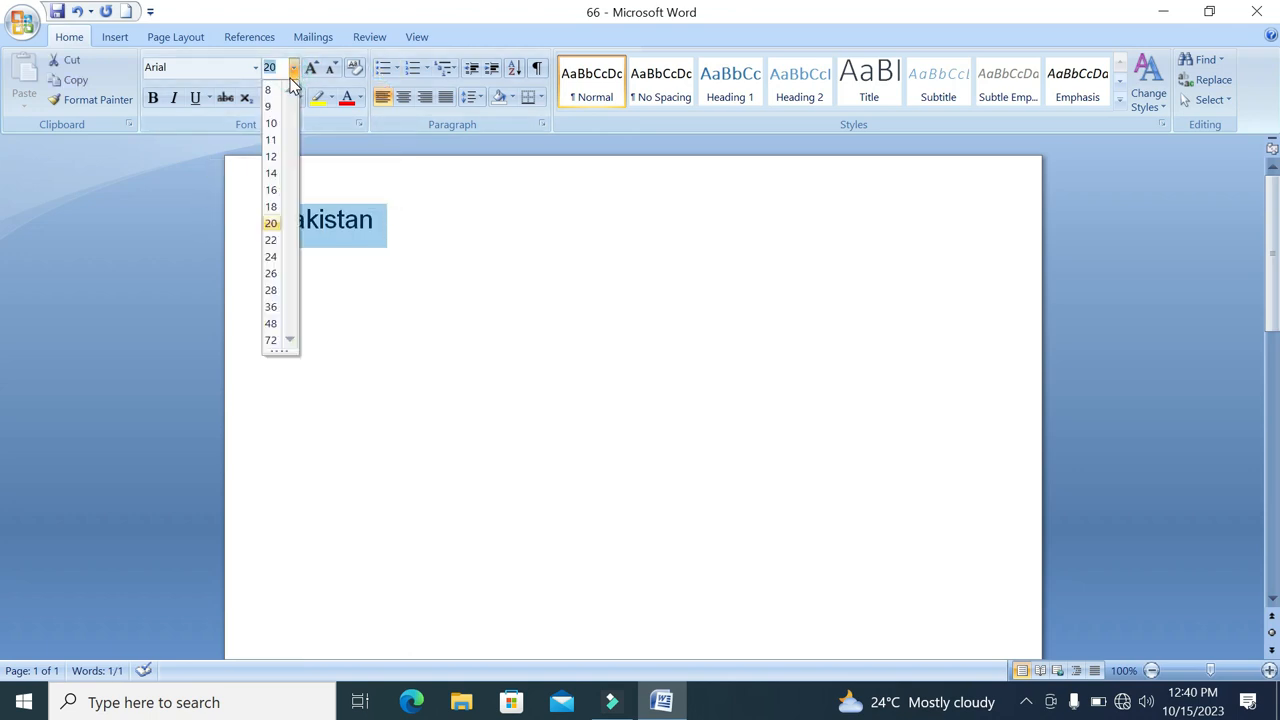
left_click(268, 254)
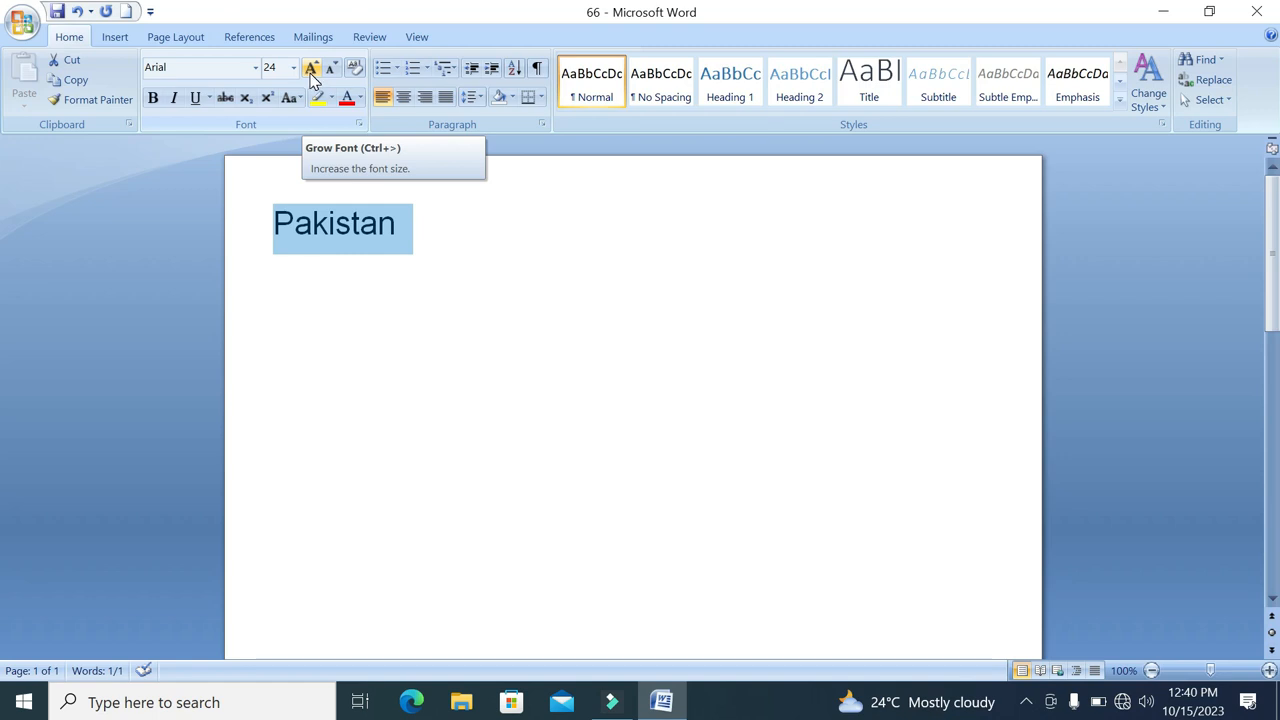
Enlarge "Pakistan" to size 90 with Grow Font and reduce it to size 28 with Shrink Font
left_click(311, 68)
left_click(311, 68)
left_click(311, 68)
left_click(311, 68)
left_click(311, 68)
left_click(311, 68)
left_click(311, 68)
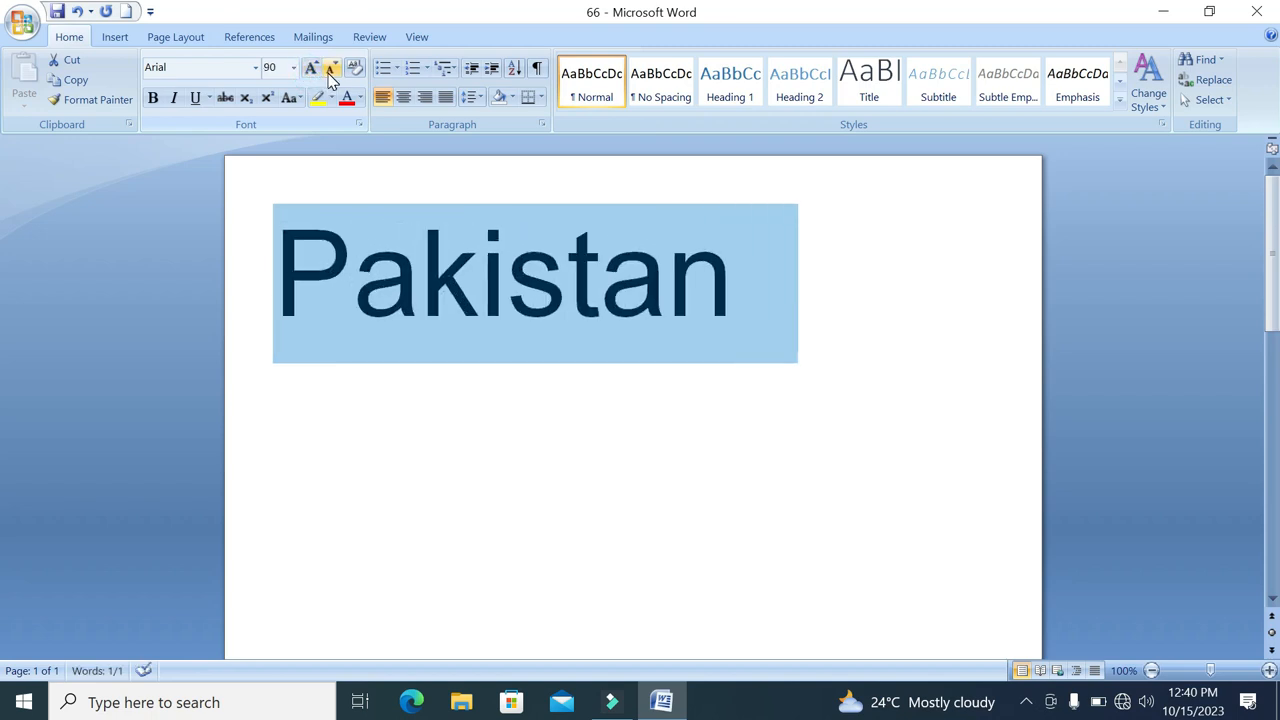
left_click(331, 68)
left_click(331, 68)
left_click(331, 68)
left_click(331, 68)
left_click(331, 70)
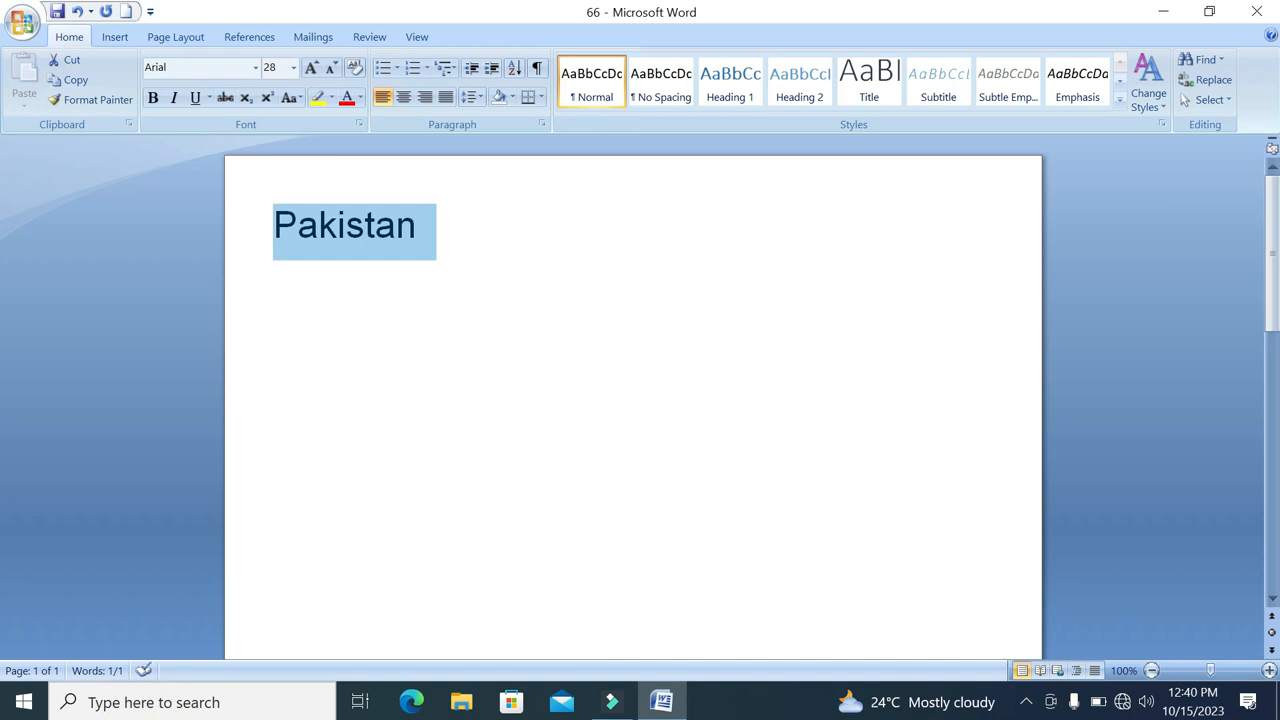
Grow the selected word "Pakistan" to size 80 and shrink it back to size 28
key("ctrl+shift+period")
key("ctrl+shift+period")
key("ctrl+shift+period")
key("ctrl+shift+period")
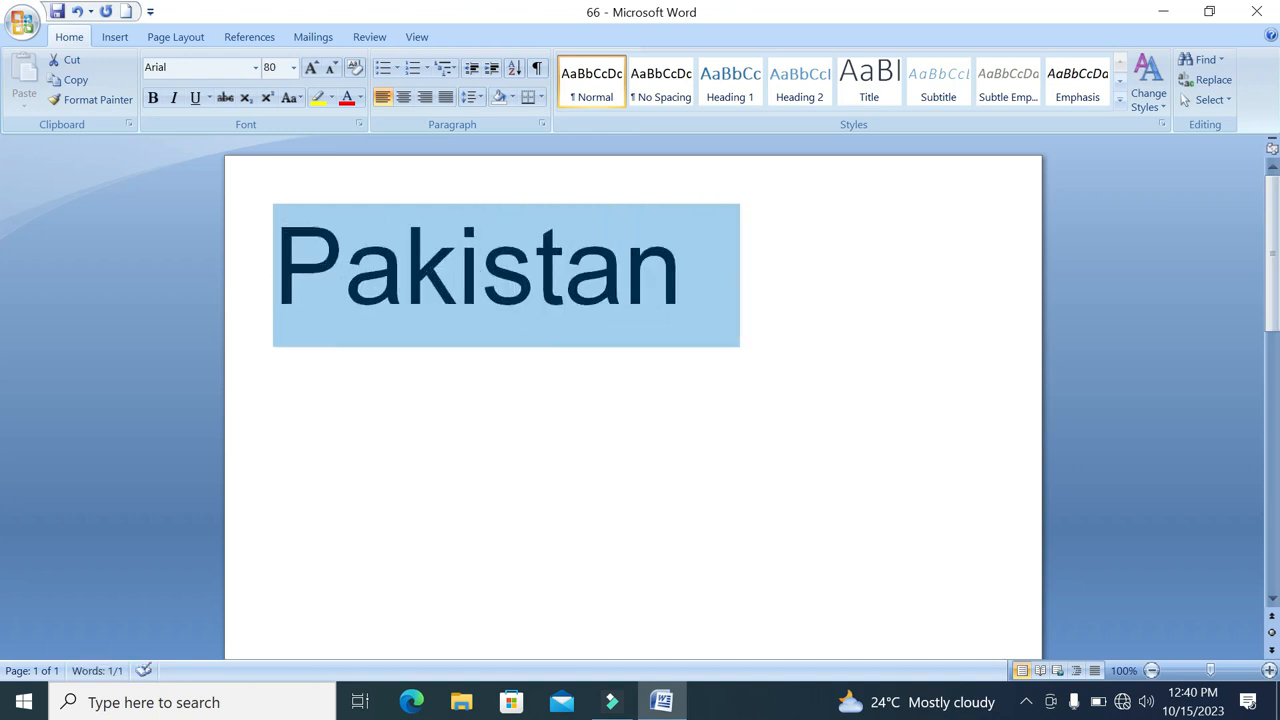
key("ctrl+shift+comma")
key("ctrl+shift+comma")
key("ctrl+shift+comma")
key("ctrl+shift+comma")
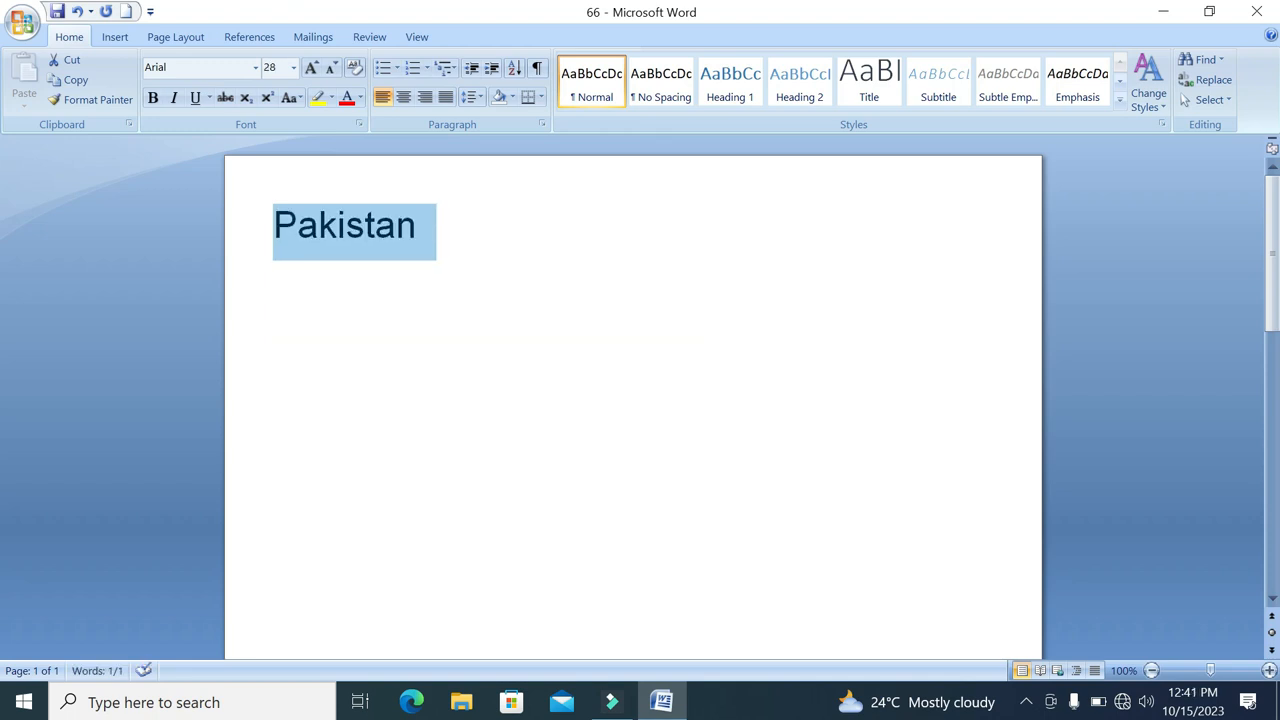
Search Windows for "on" and open the On-Screen Keyboard app over the document
left_click(192, 705)
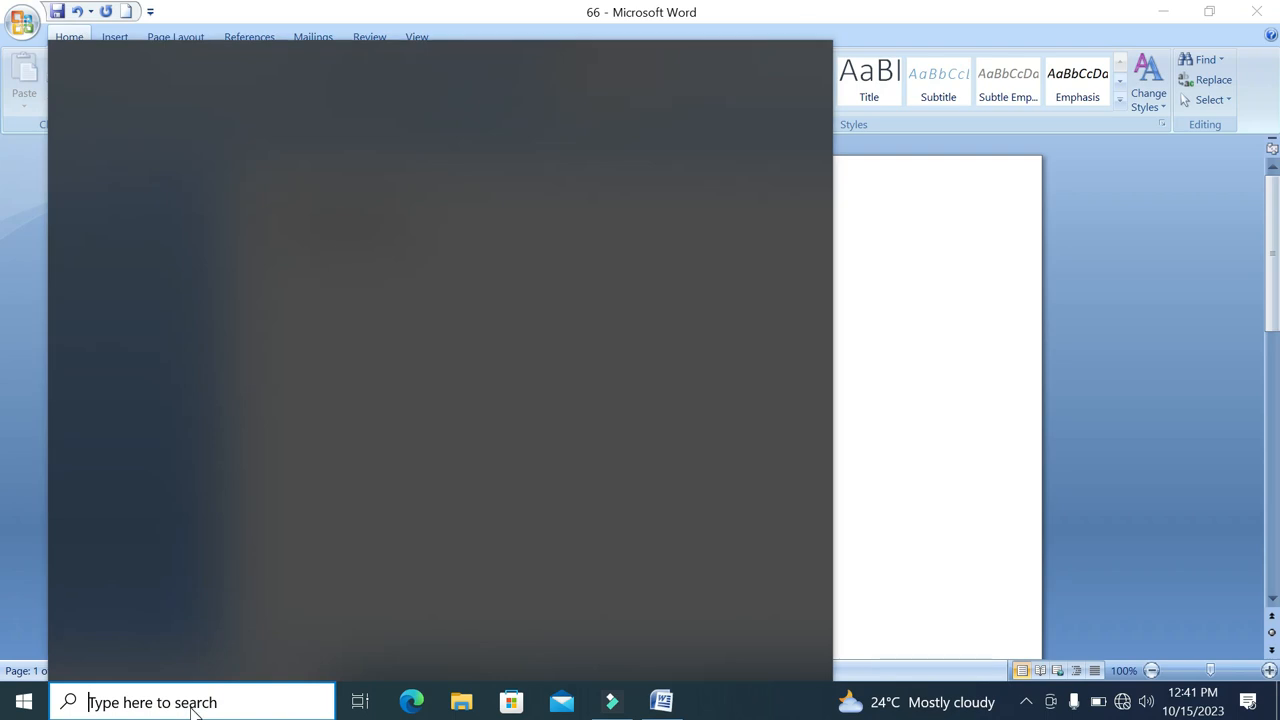
type("on")
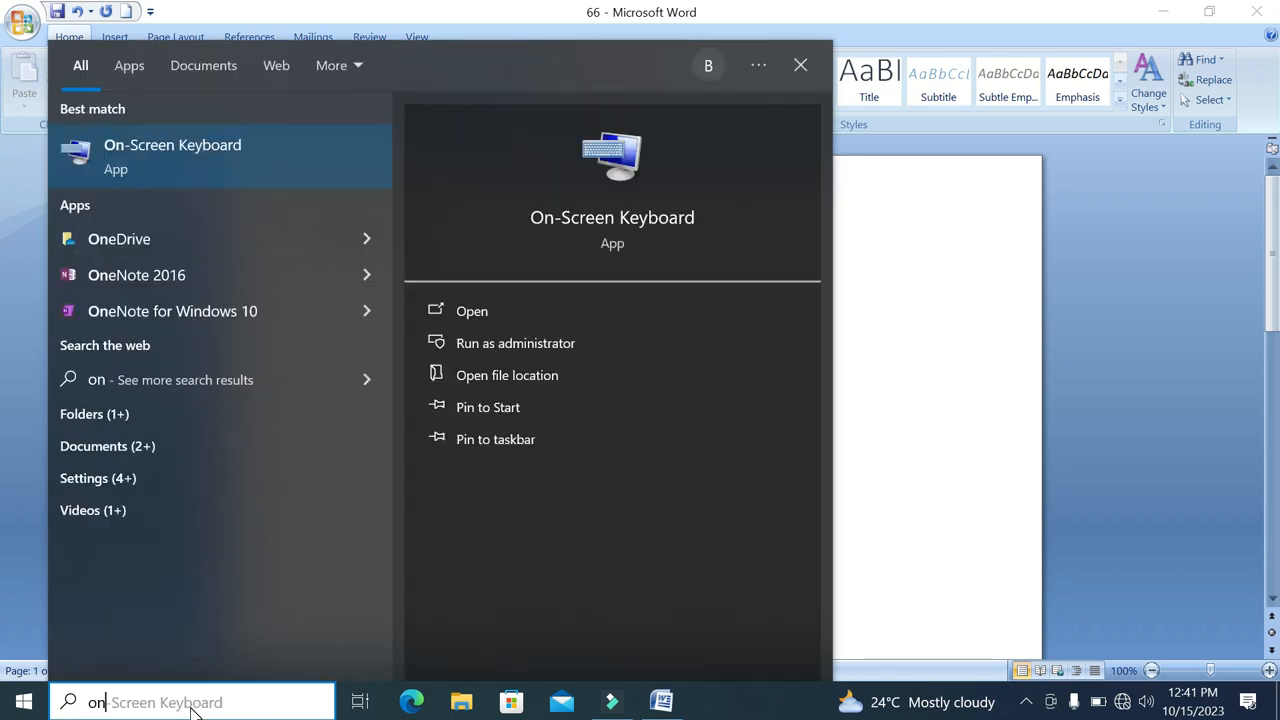
key("Return")
left_click_drag(506, 266, 452, 346)
double_click(424, 227)
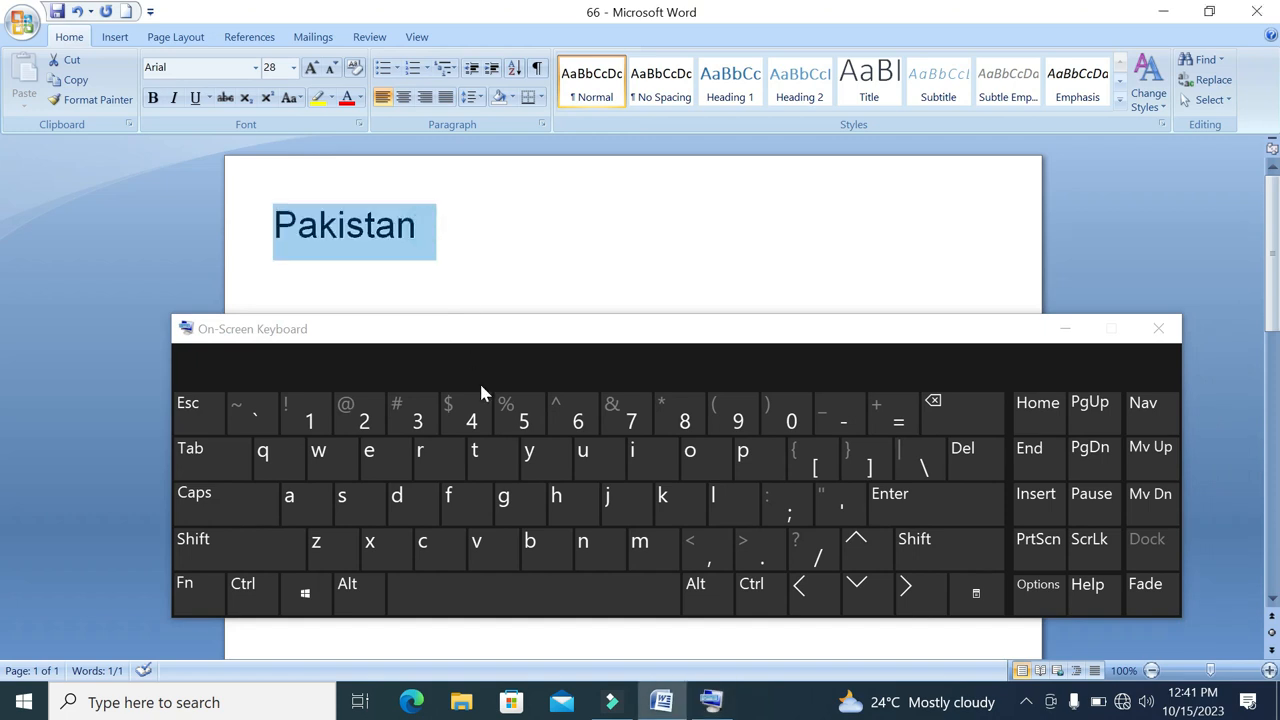
Use the On-Screen Keyboard to grow the selected word "Pakistan" to font size 36, and close the keyboard
left_click(240, 598)
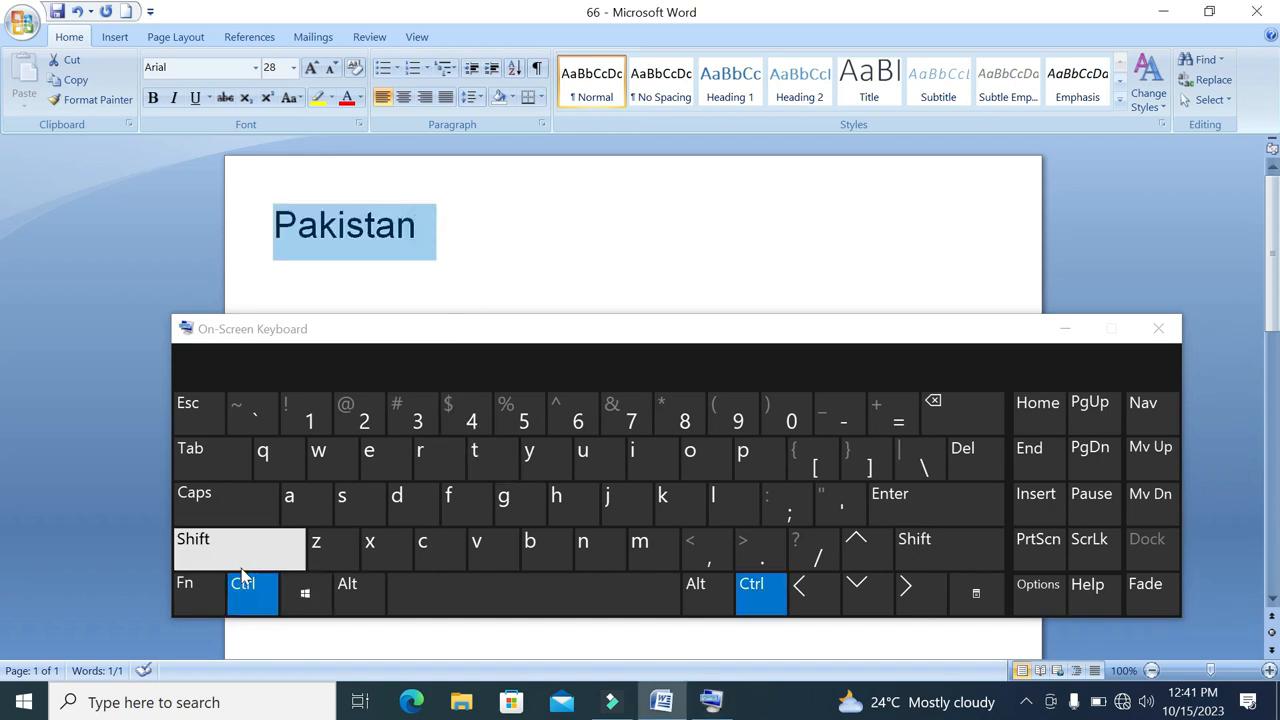
left_click(241, 562)
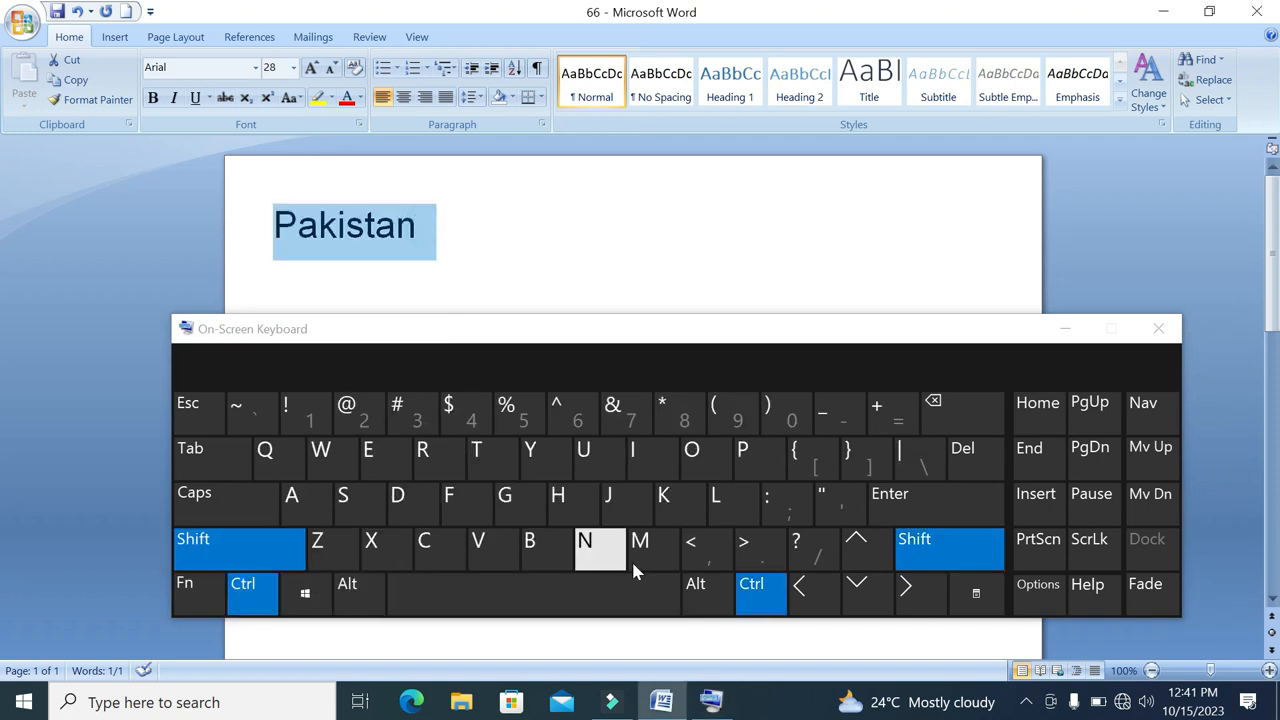
left_click(757, 553)
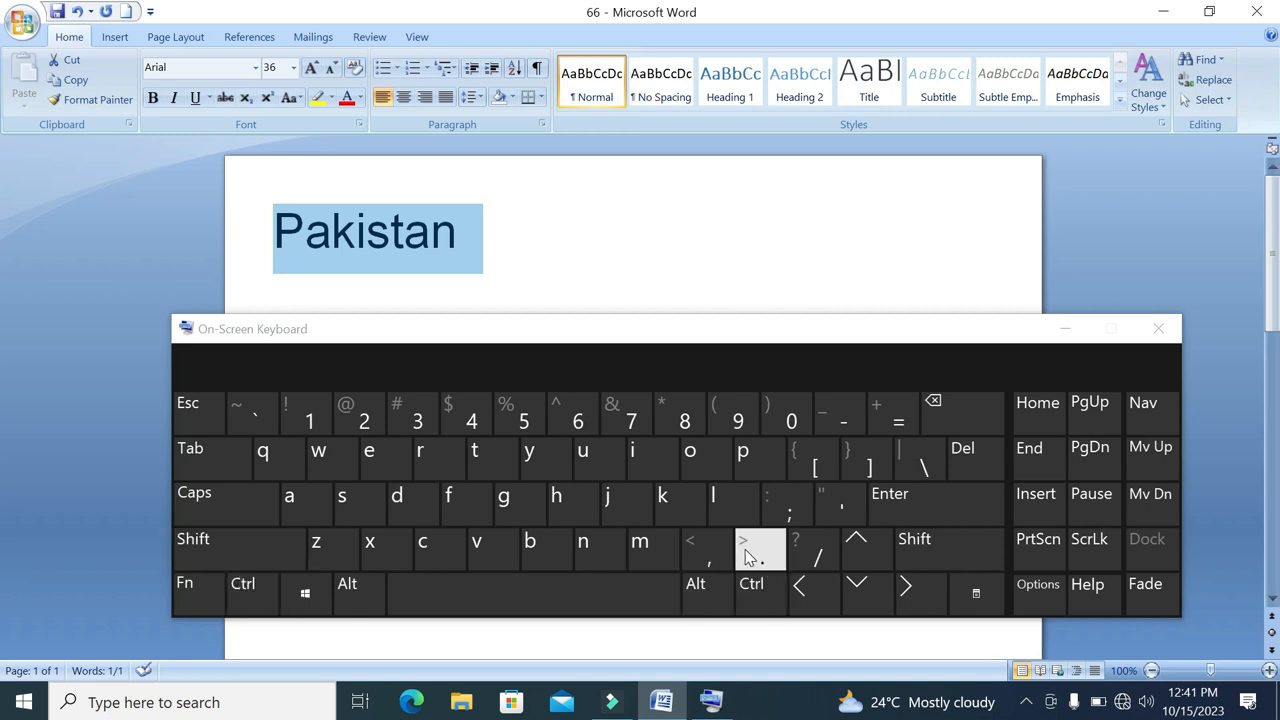
left_click(1155, 331)
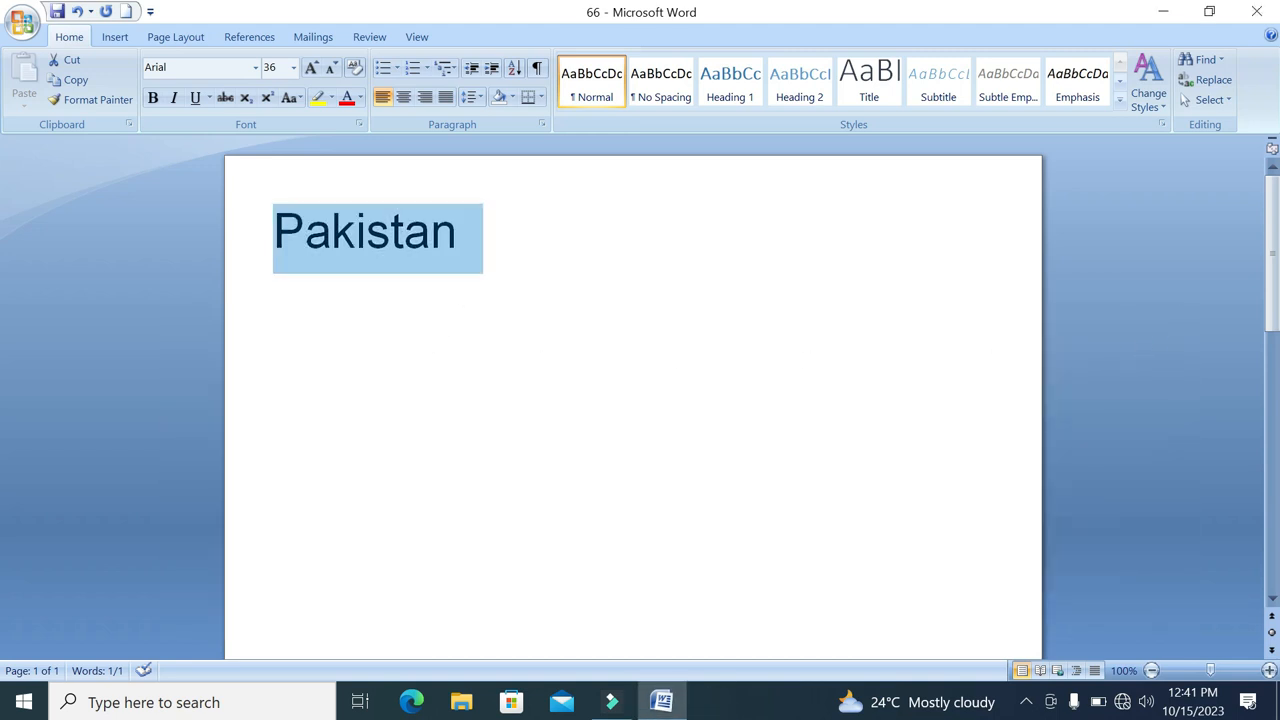
Deselect and reselect all the text, and shrink, grow and shrink its font again, ending at size 28
left_click(508, 239)
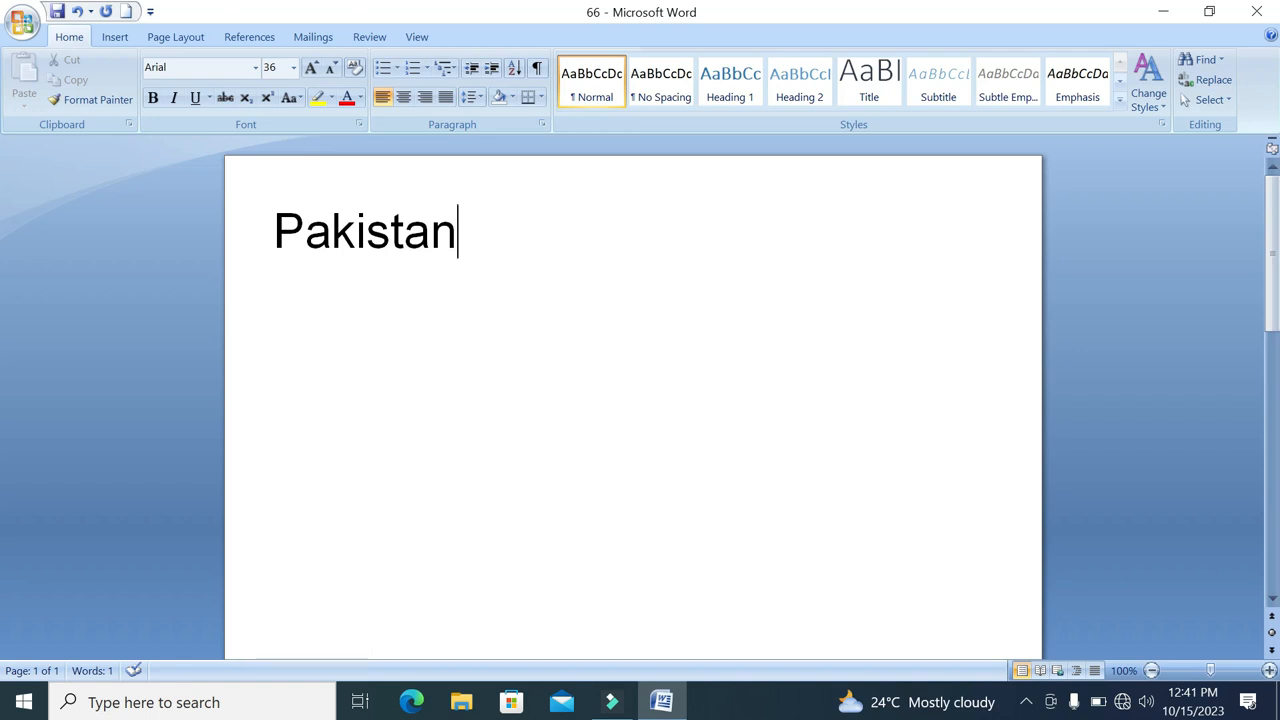
key("ctrl+a")
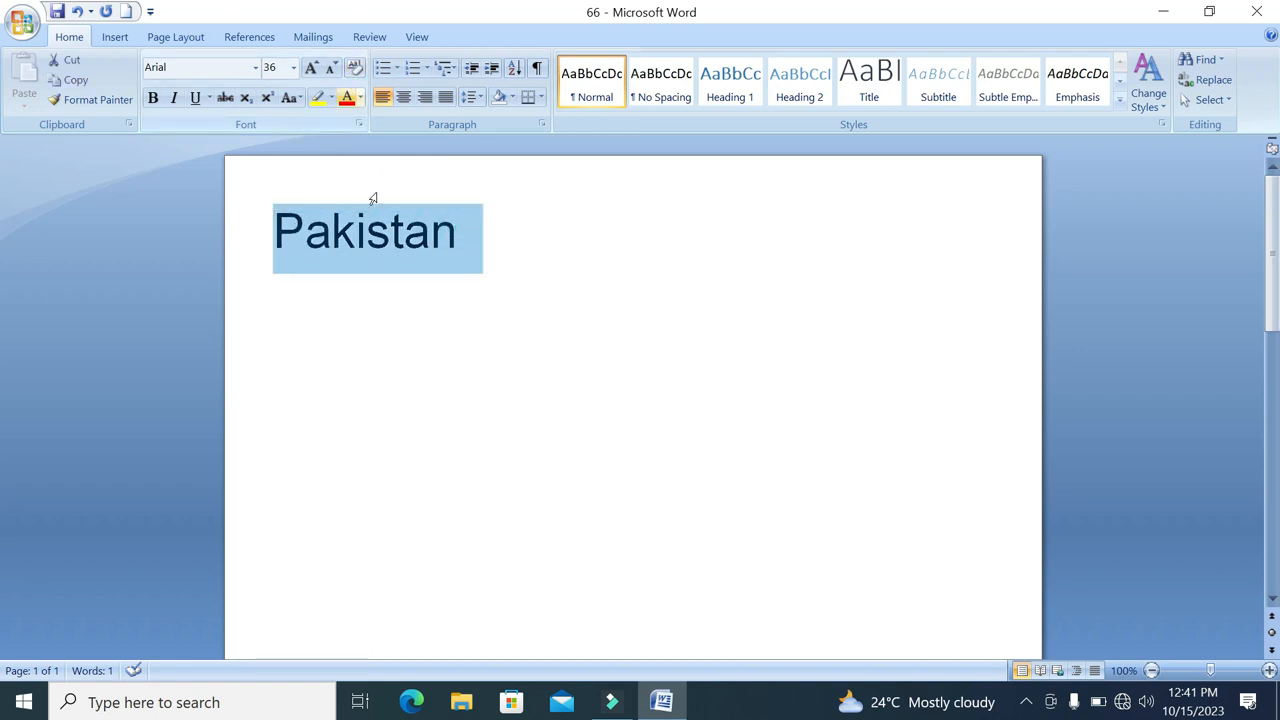
left_click(331, 67)
left_click(311, 67)
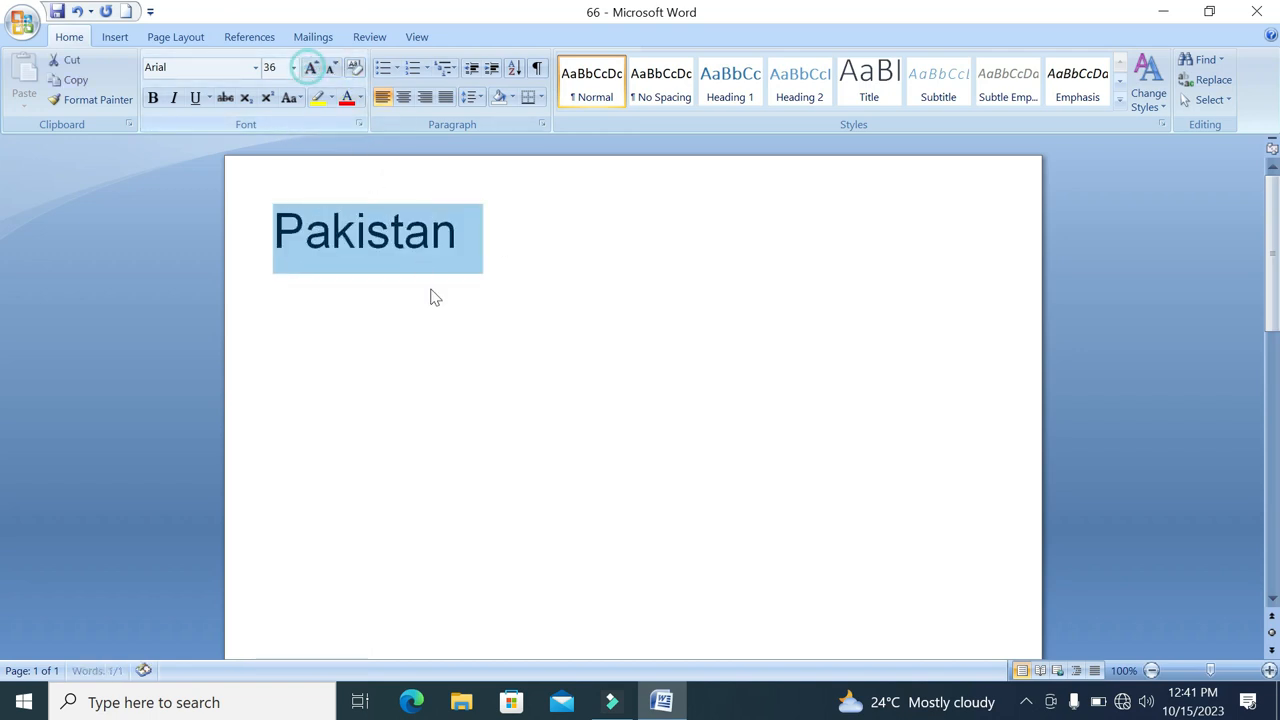
left_click(331, 67)
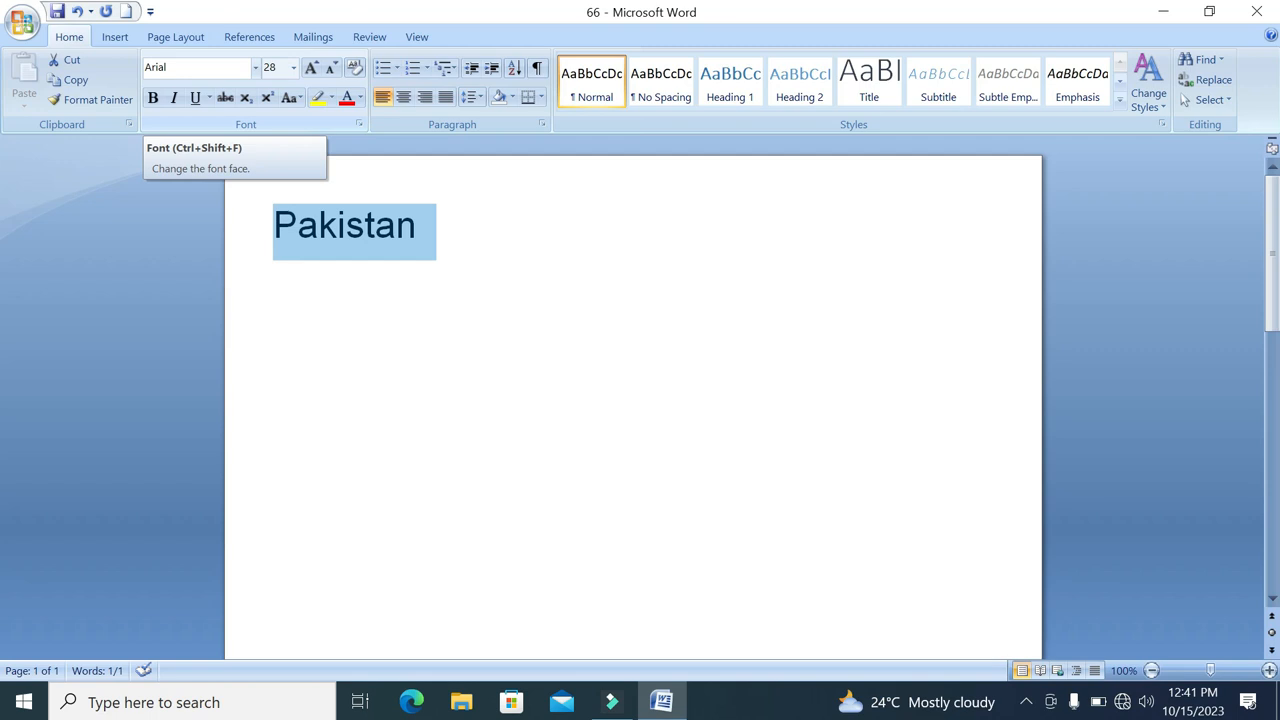
Change the font of "Pakistan" to Algerian and back to Arial
left_click(256, 67)
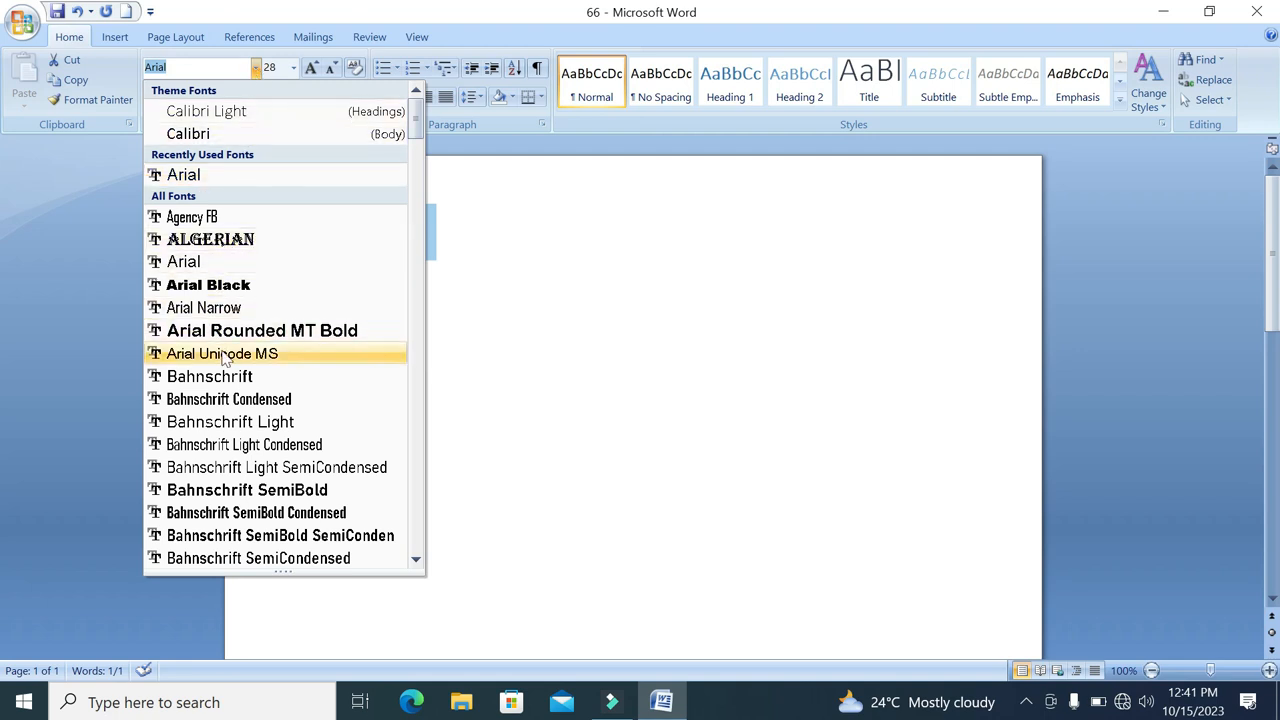
left_click(238, 240)
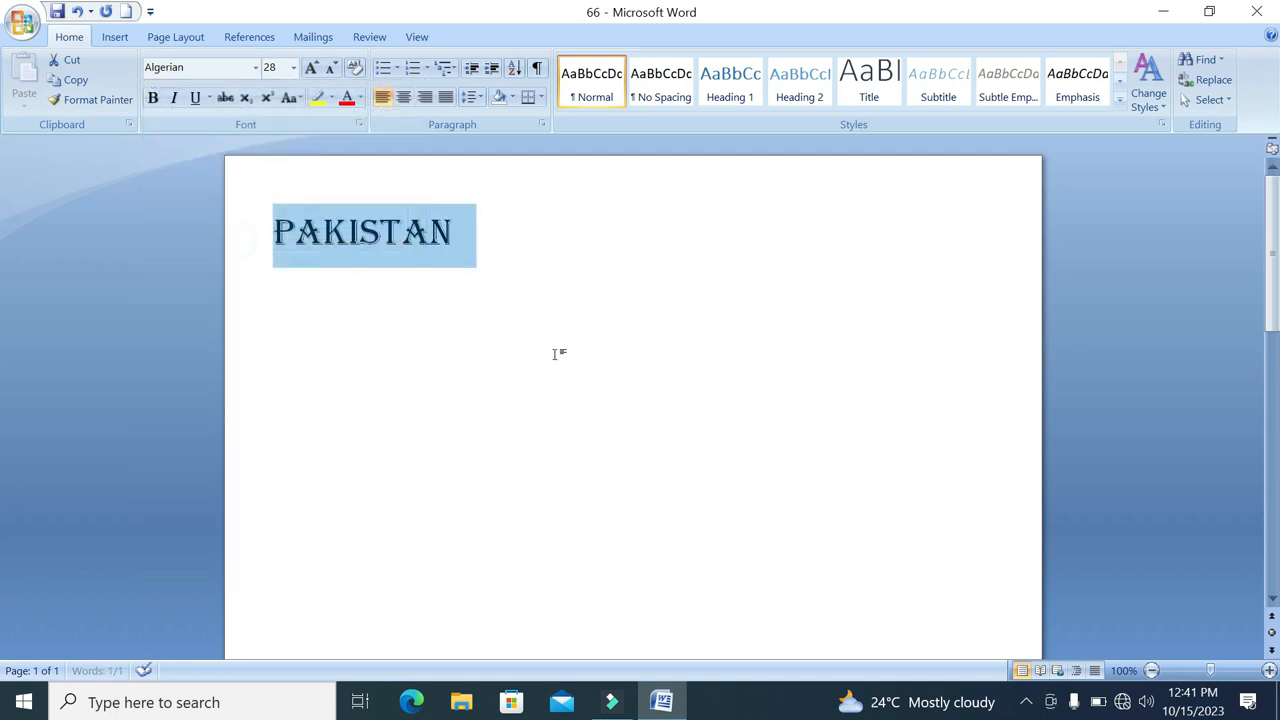
left_click(256, 67)
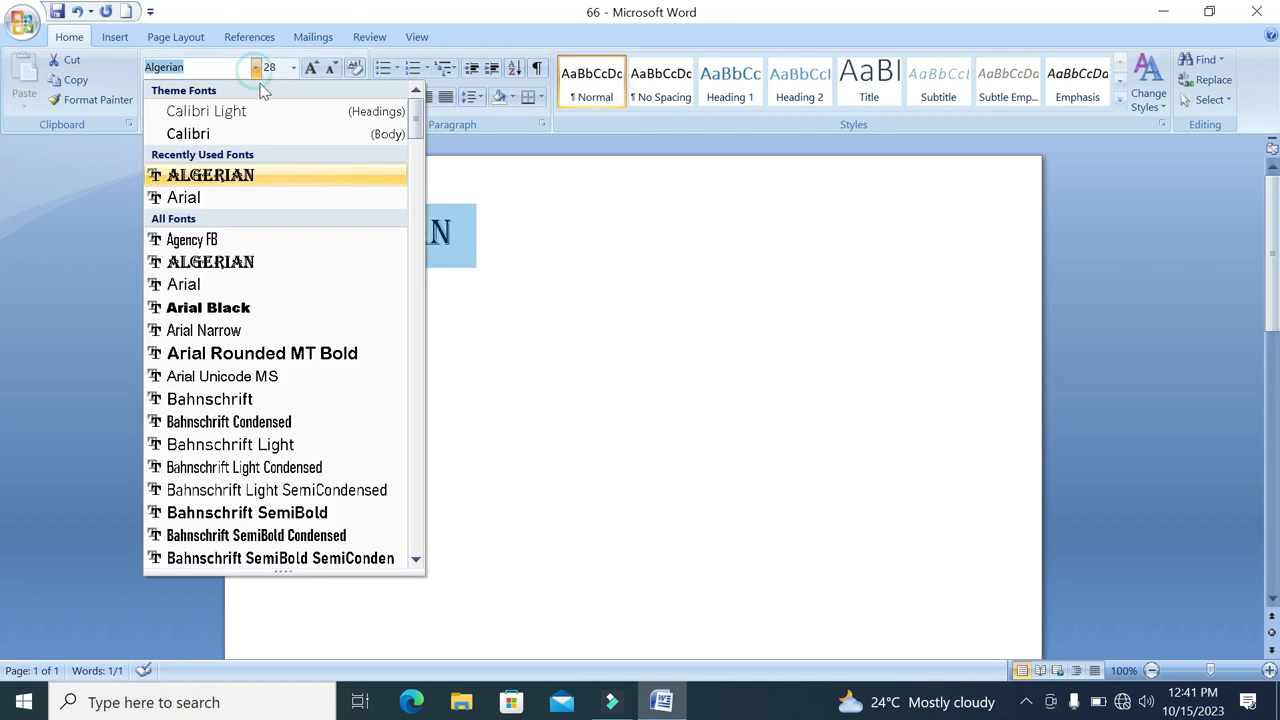
left_click(206, 198)
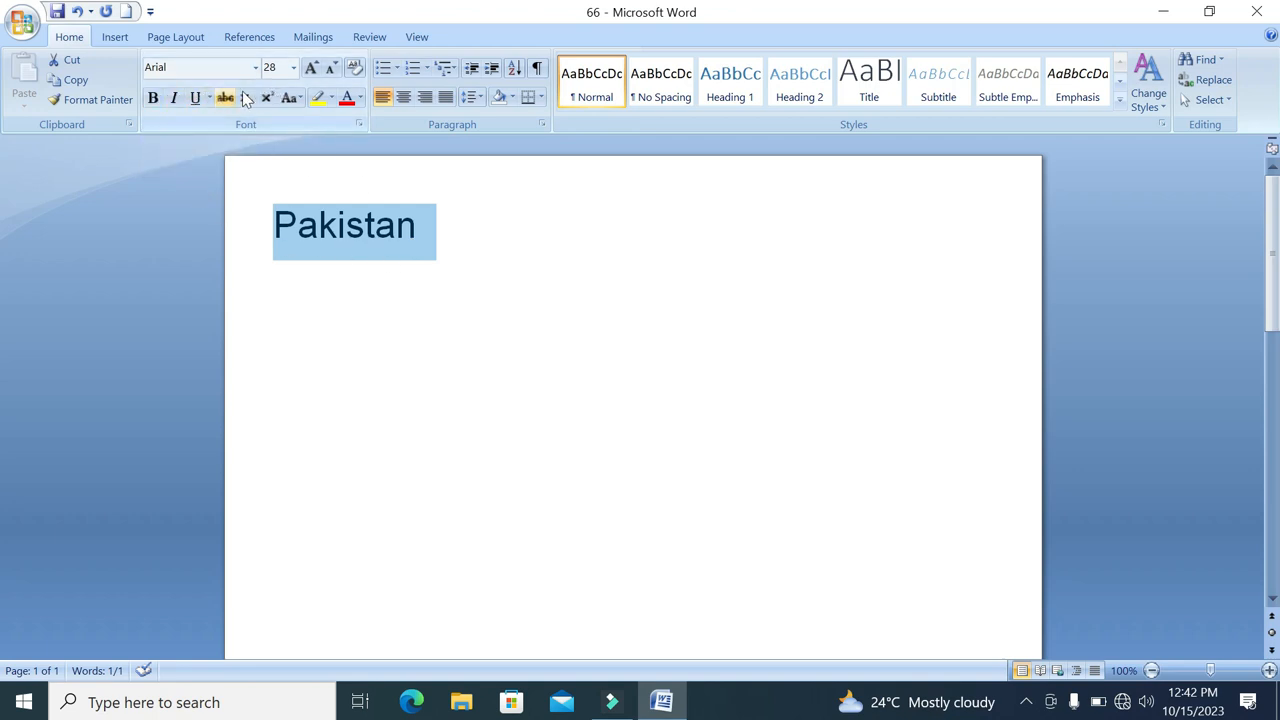
Turn bold, italic and underline on and off in turn for the selected word "Pakistan"
left_click(153, 99)
left_click(153, 99)
left_click(176, 97)
left_click(177, 97)
left_click(195, 98)
left_click(195, 98)
Apply a green underline to "Pakistan", deselect and reselect the word, and remove the underline
left_click(210, 98)
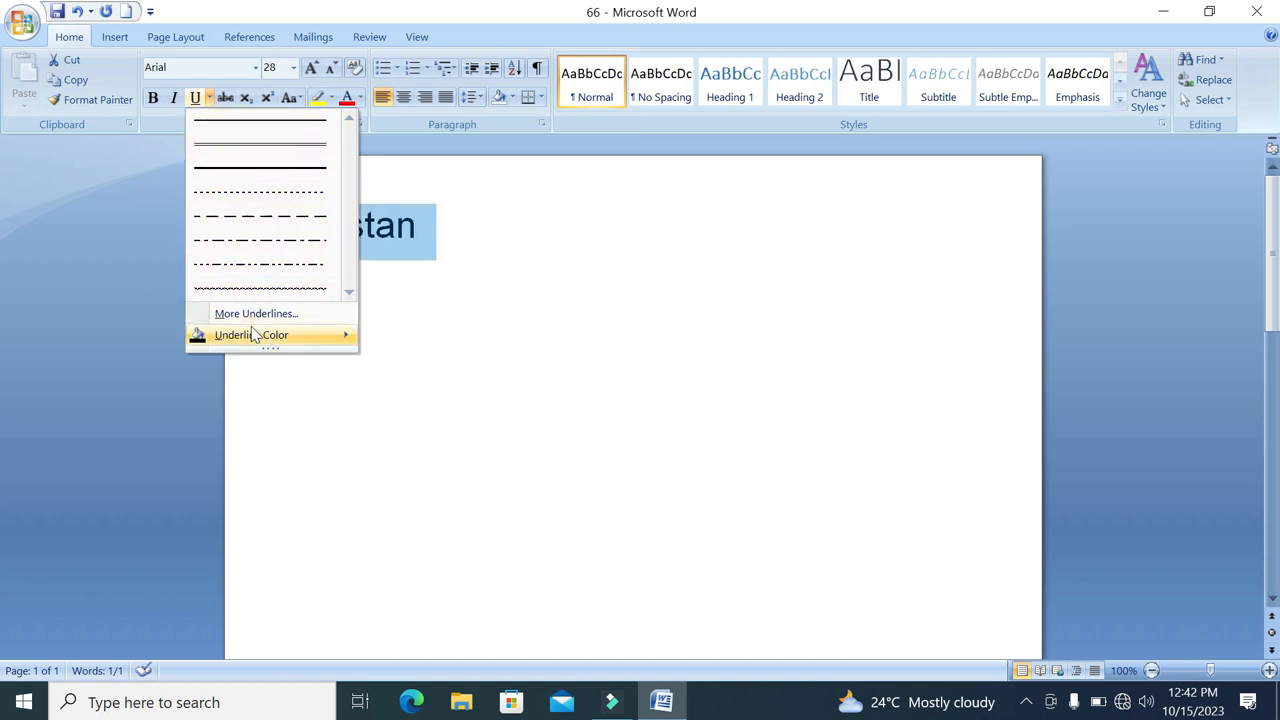
mouse_move(264, 334)
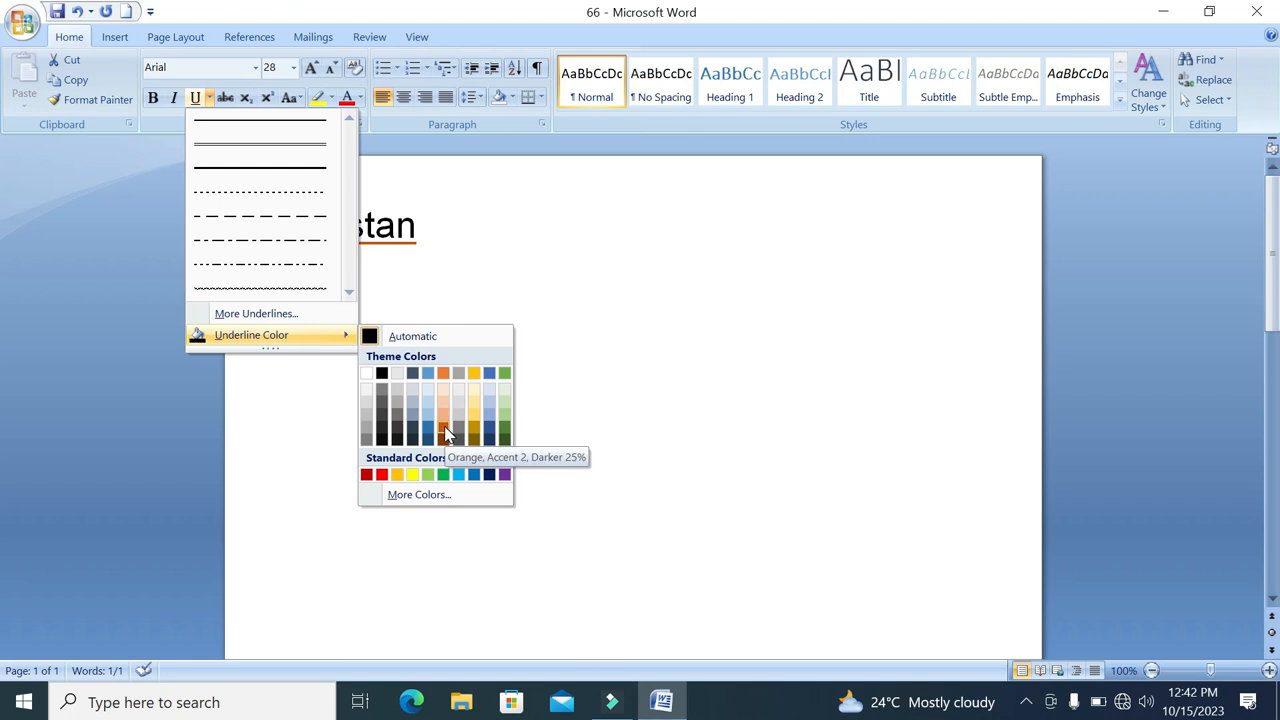
left_click(446, 477)
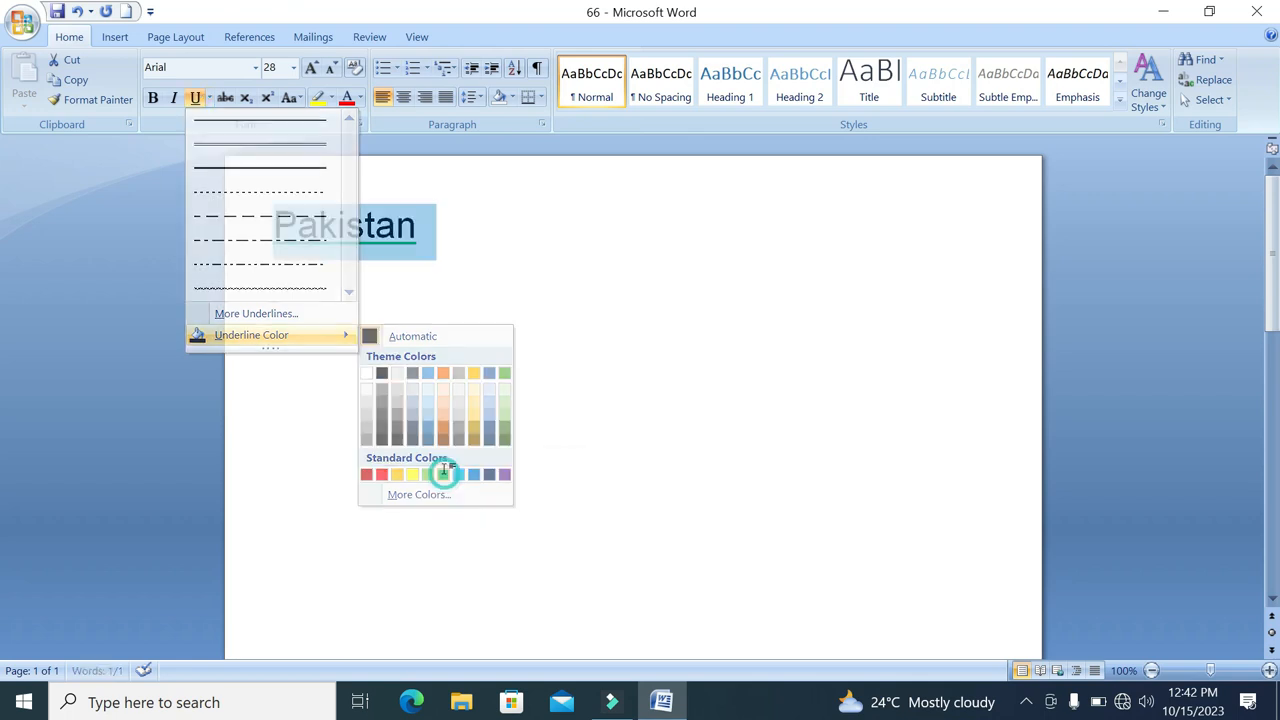
left_click(443, 234)
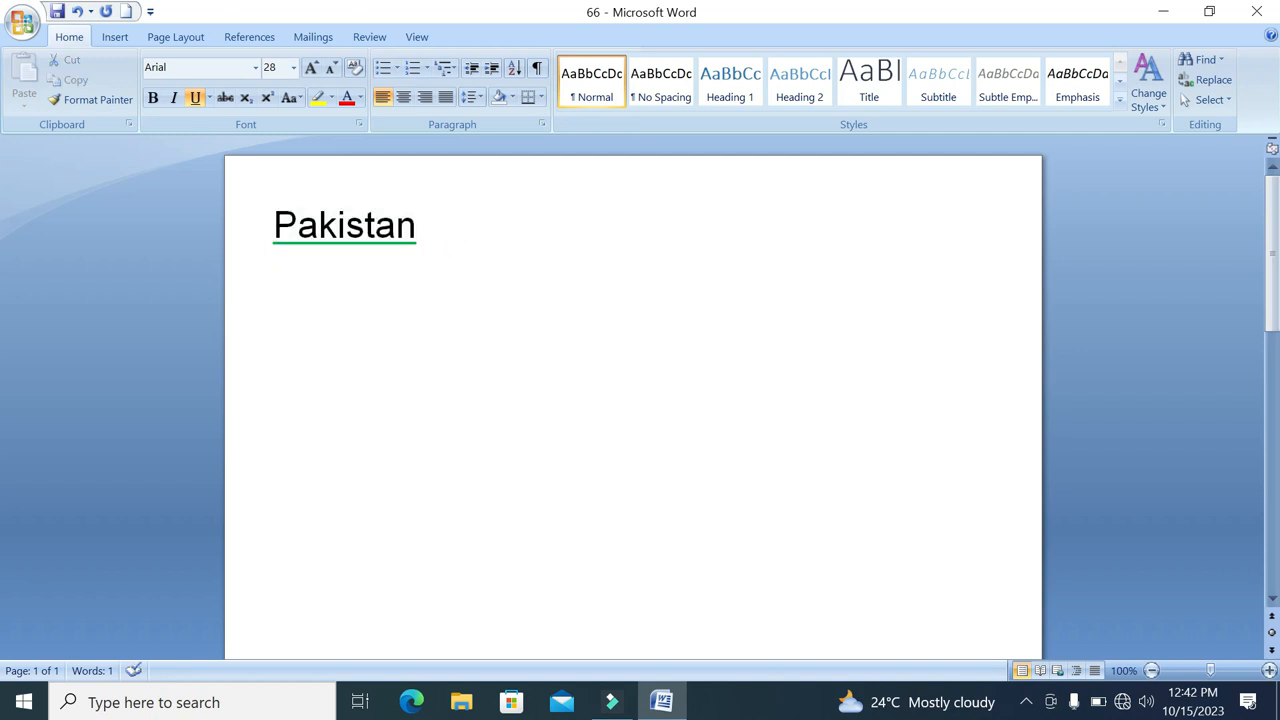
double_click(440, 232)
left_click(195, 97)
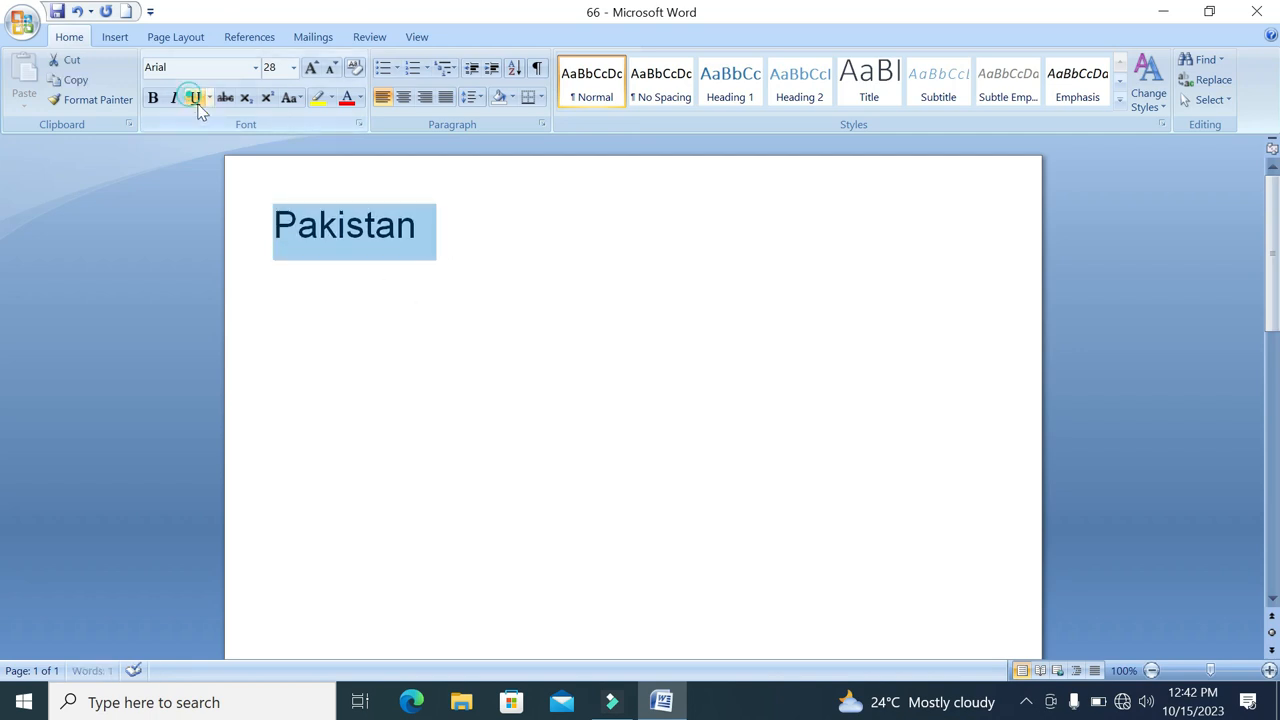
Apply strikethrough to "Pakistan", deselect and reselect the word, and remove the strikethrough
left_click(225, 97)
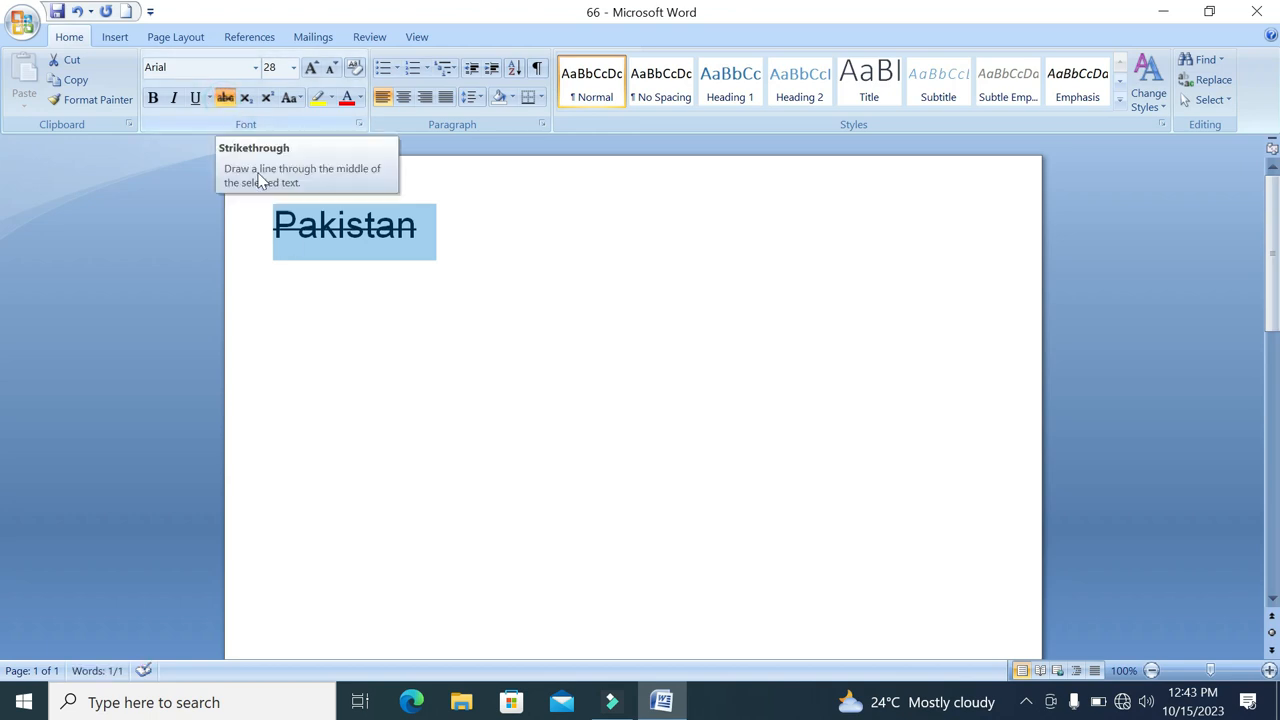
left_click(437, 225)
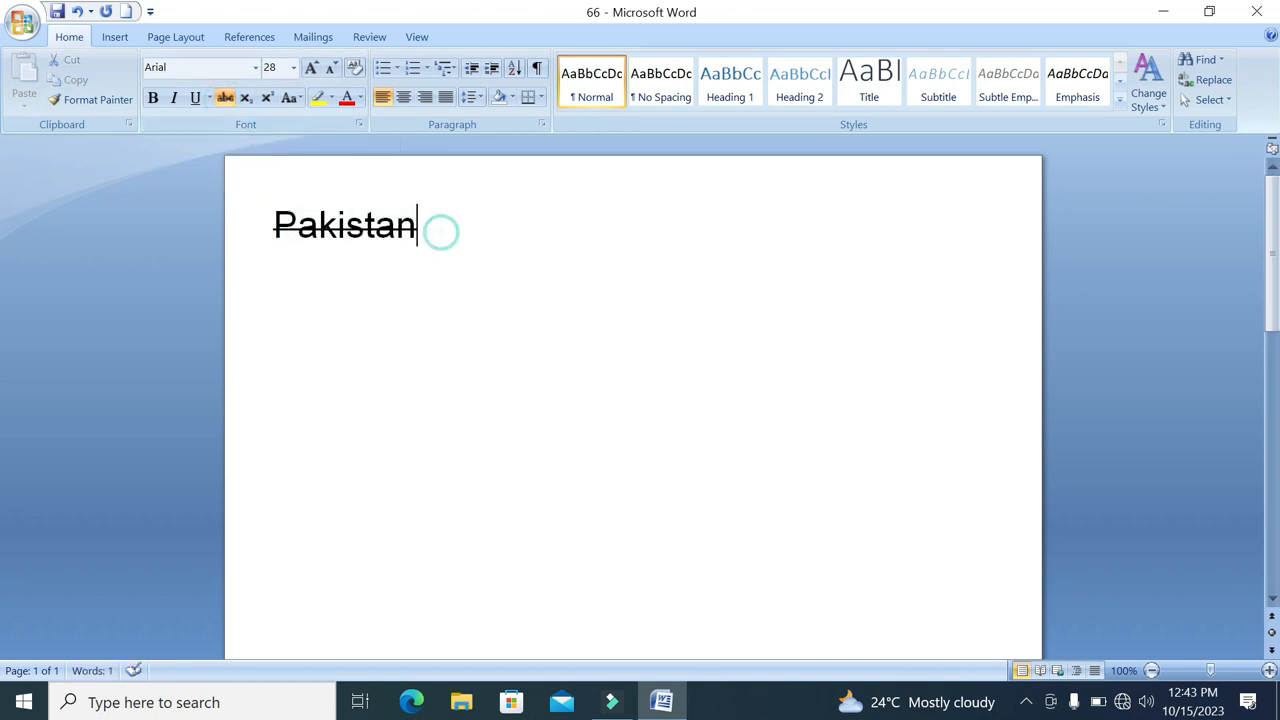
left_click_drag(424, 226, 364, 226)
double_click(410, 226)
left_click(225, 97)
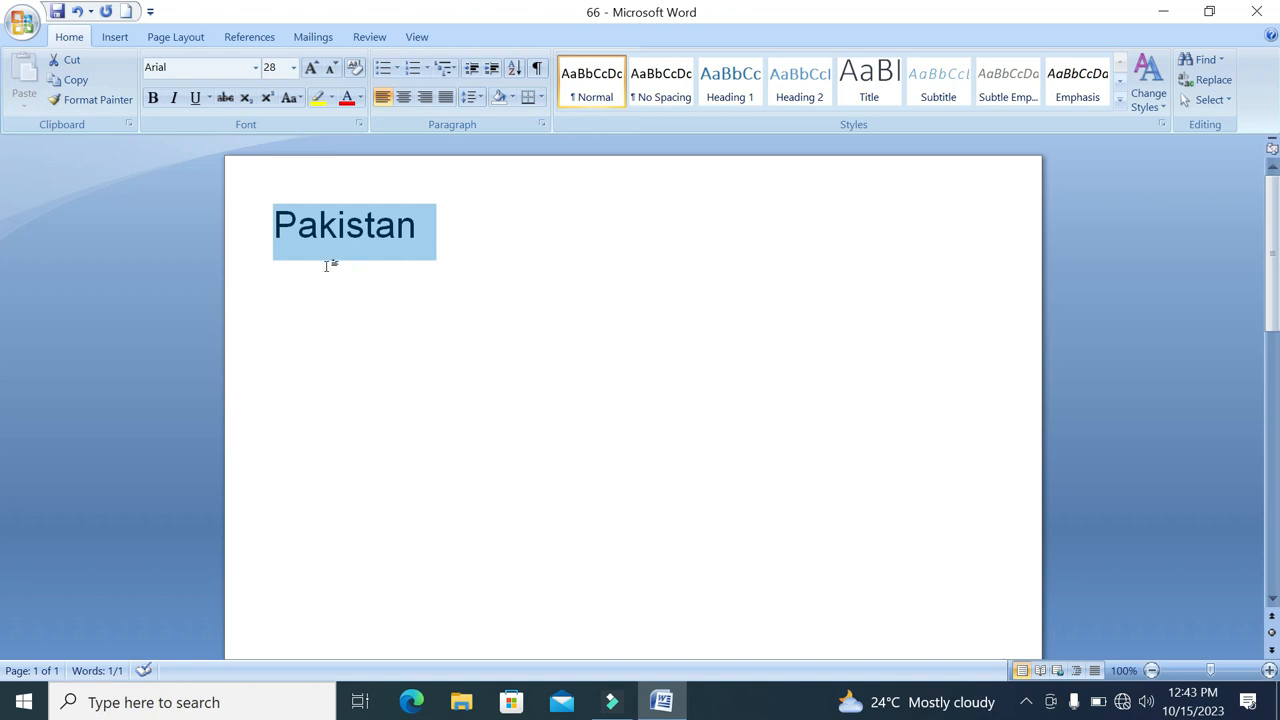
A few lines below "Pakistan", write X followed by a superscript 2
left_click(455, 233)
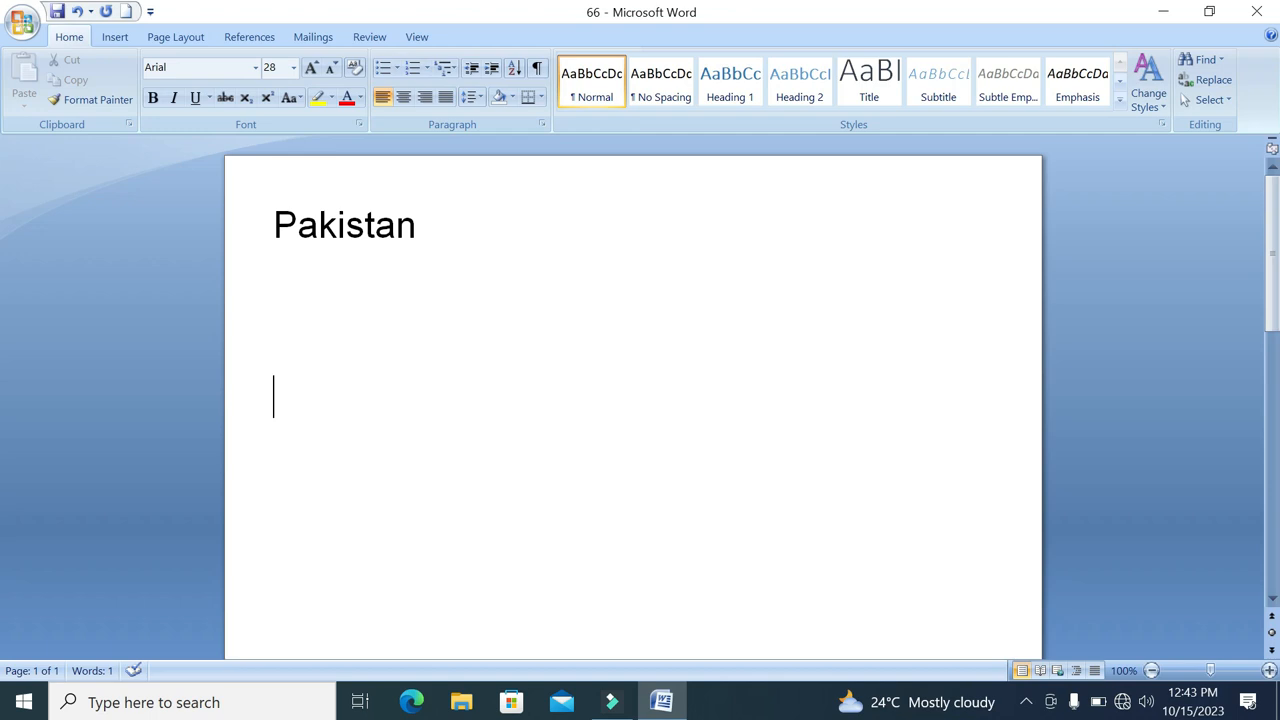
type("X2")
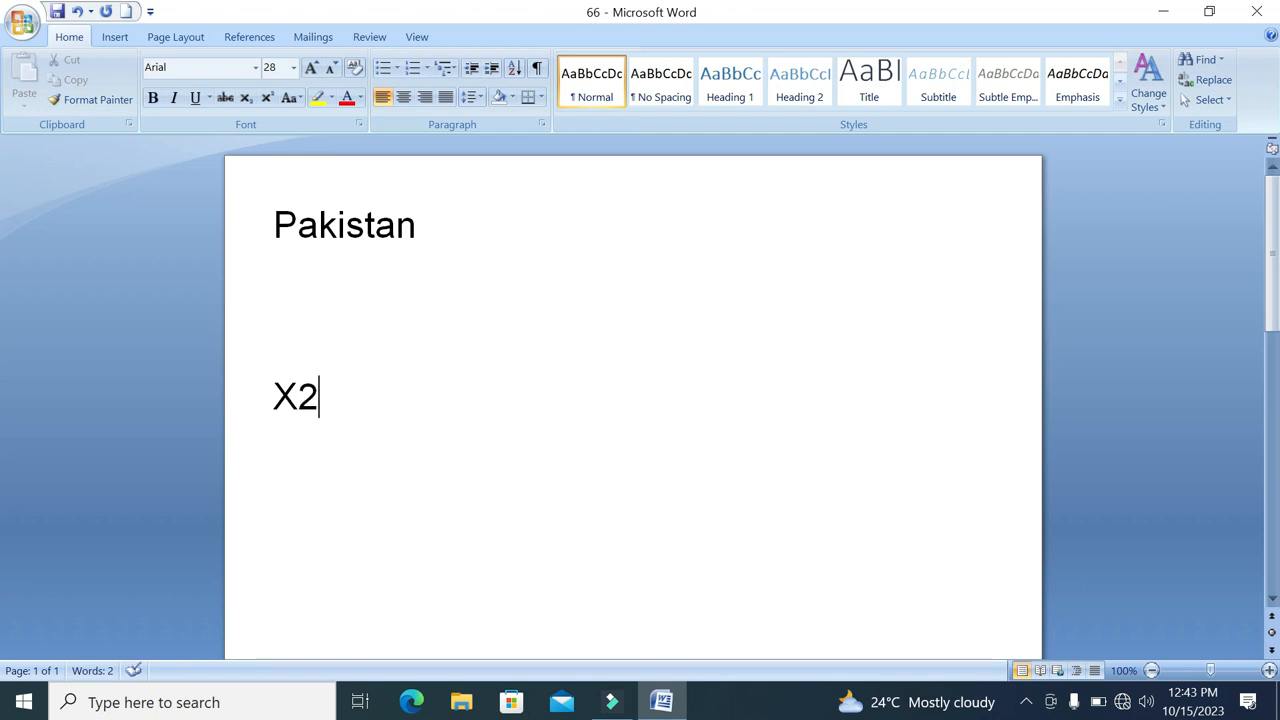
key("BackSpace")
left_click(268, 105)
type("2")
Continue the expression with +Y in normal text followed by a superscript 2
left_click(268, 97)
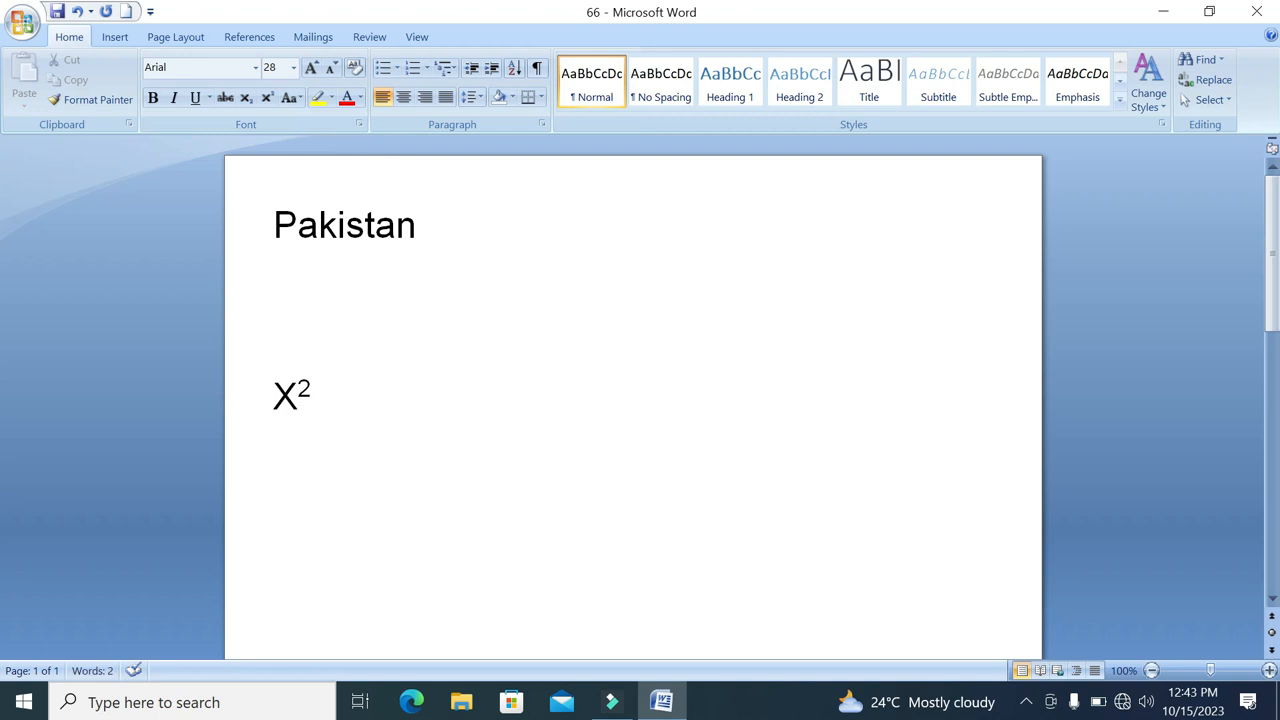
type("-")
key("BackSpace")
type("+Y")
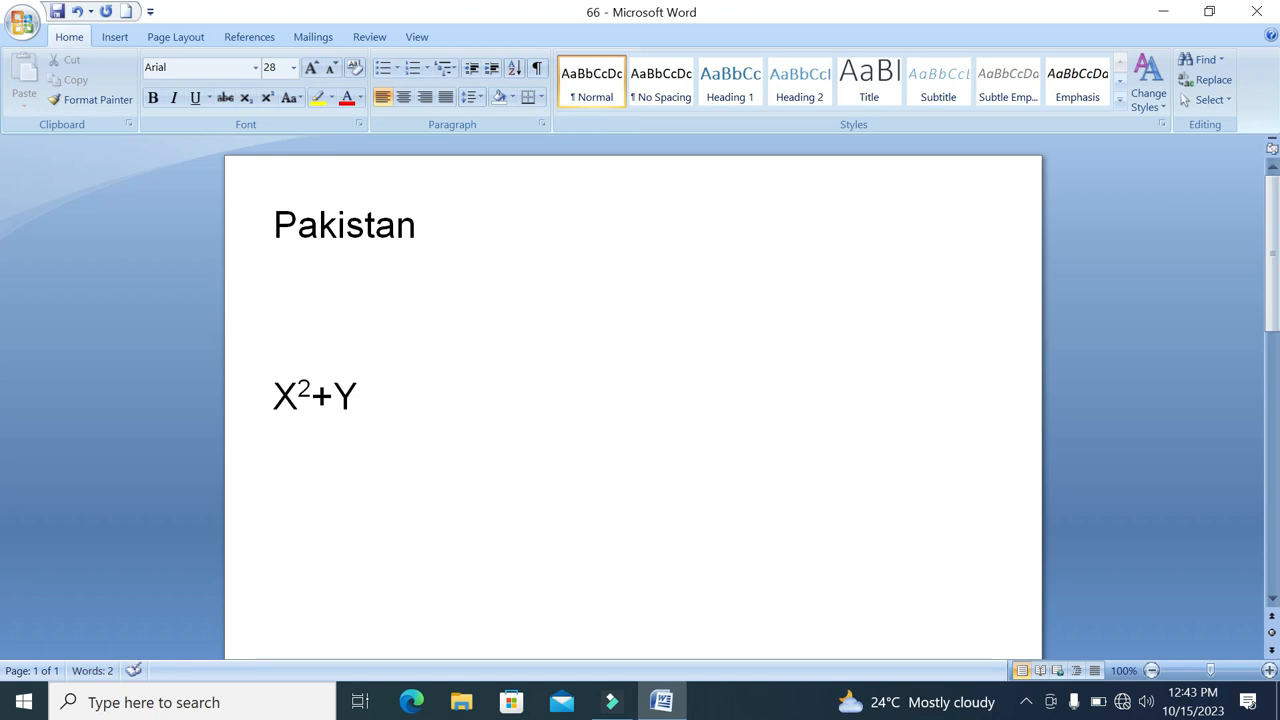
left_click(267, 97)
type("2")
Erase the expression back to X and retype the rest in normal text so it reads X2+Y2
key("BackSpace")
key("BackSpace")
key("BackSpace")
key("BackSpace")
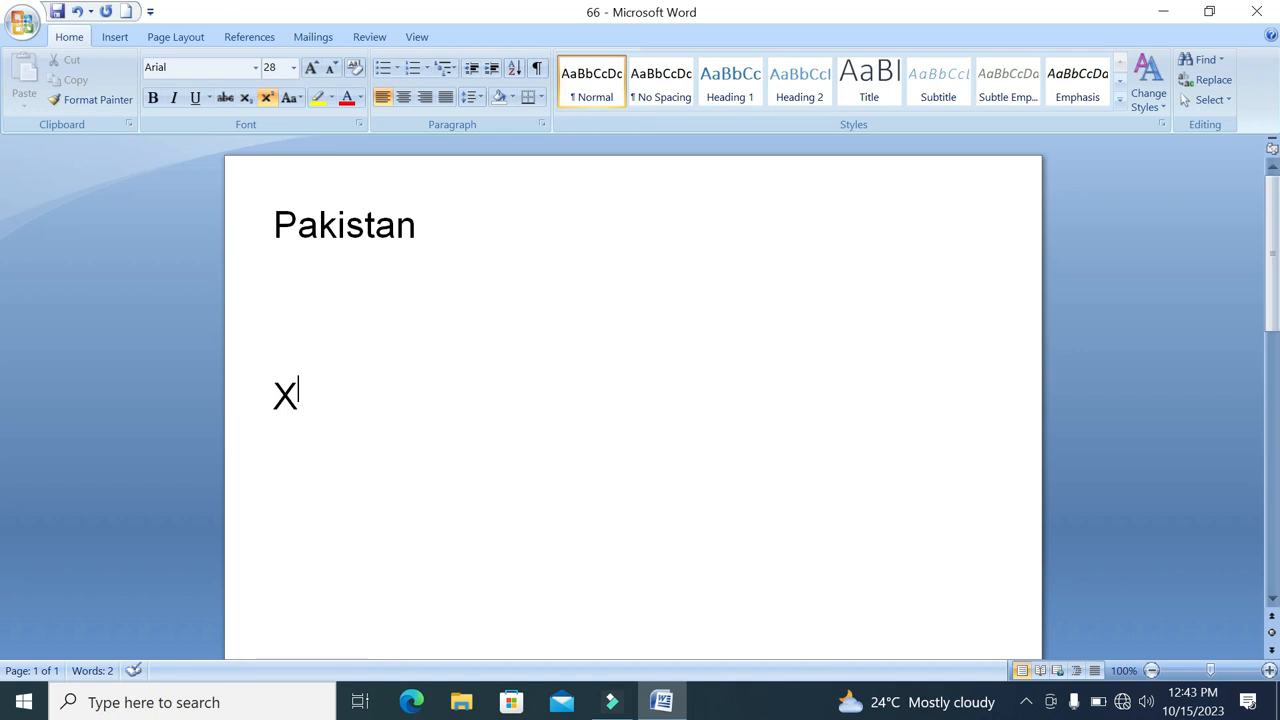
type("2+Y")
key("BackSpace")
key("BackSpace")
key("BackSpace")
left_click(266, 101)
type("2+")
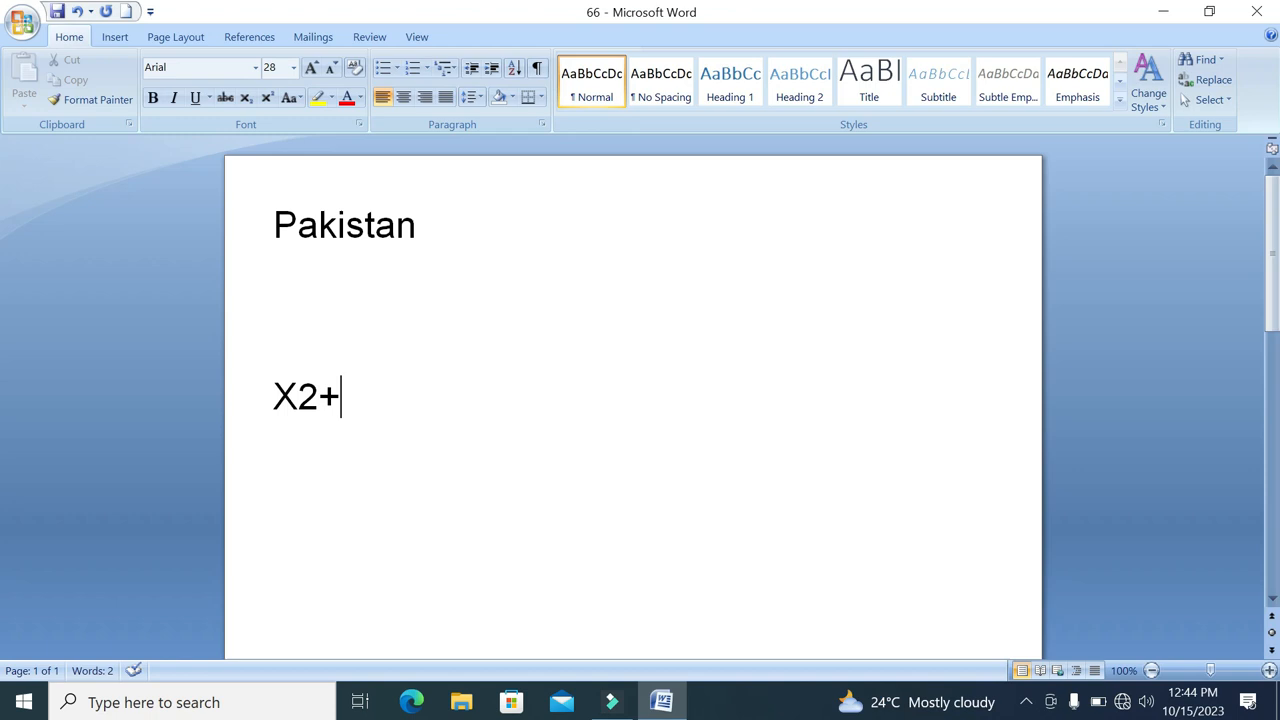
type("Y2")
Format the 2 after X and the 2 after Y as superscript
left_click_drag(320, 399, 300, 399)
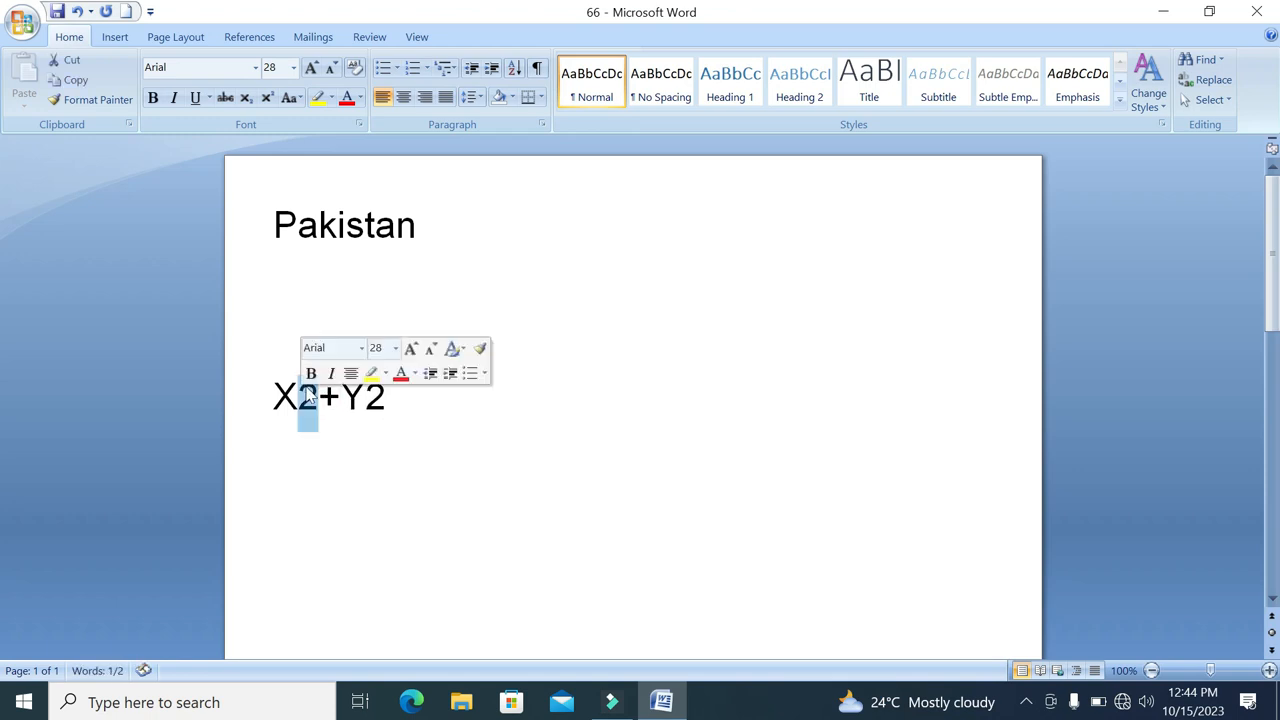
left_click(267, 97)
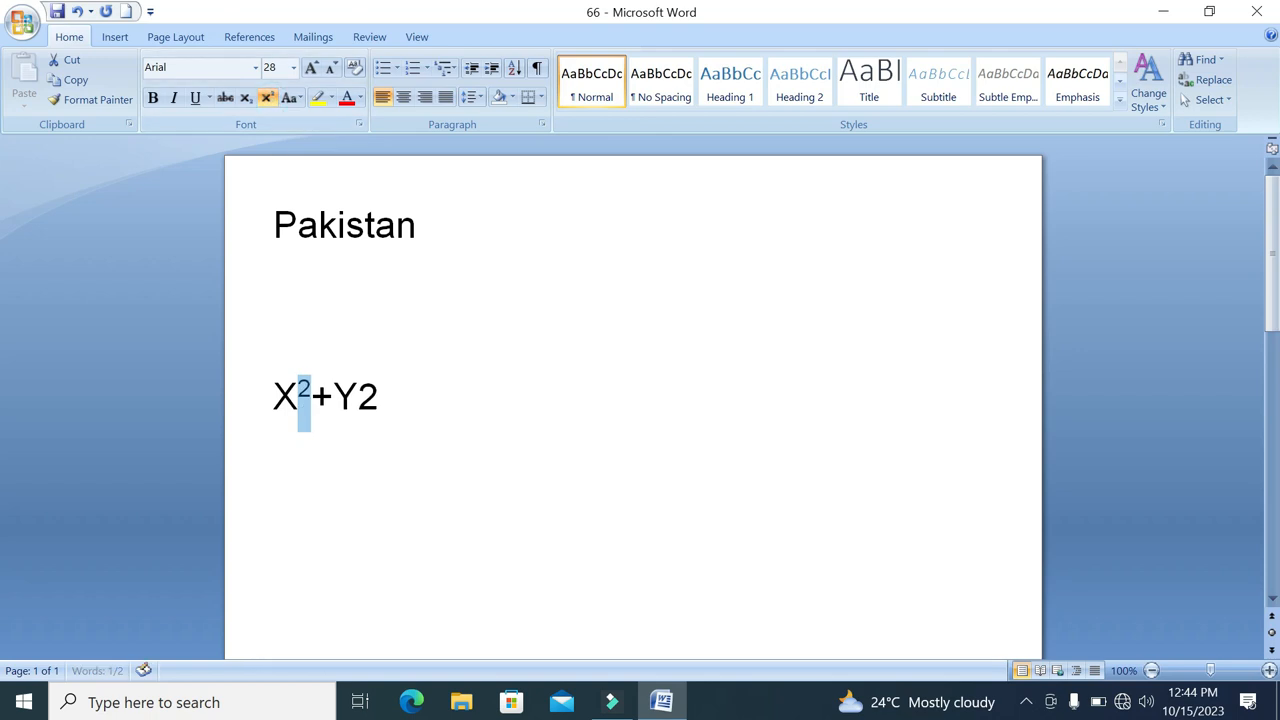
left_click(380, 397)
left_click_drag(380, 397, 358, 397)
left_click(267, 97)
Change both 2s in the X and Y expression to subscript
left_click(246, 97)
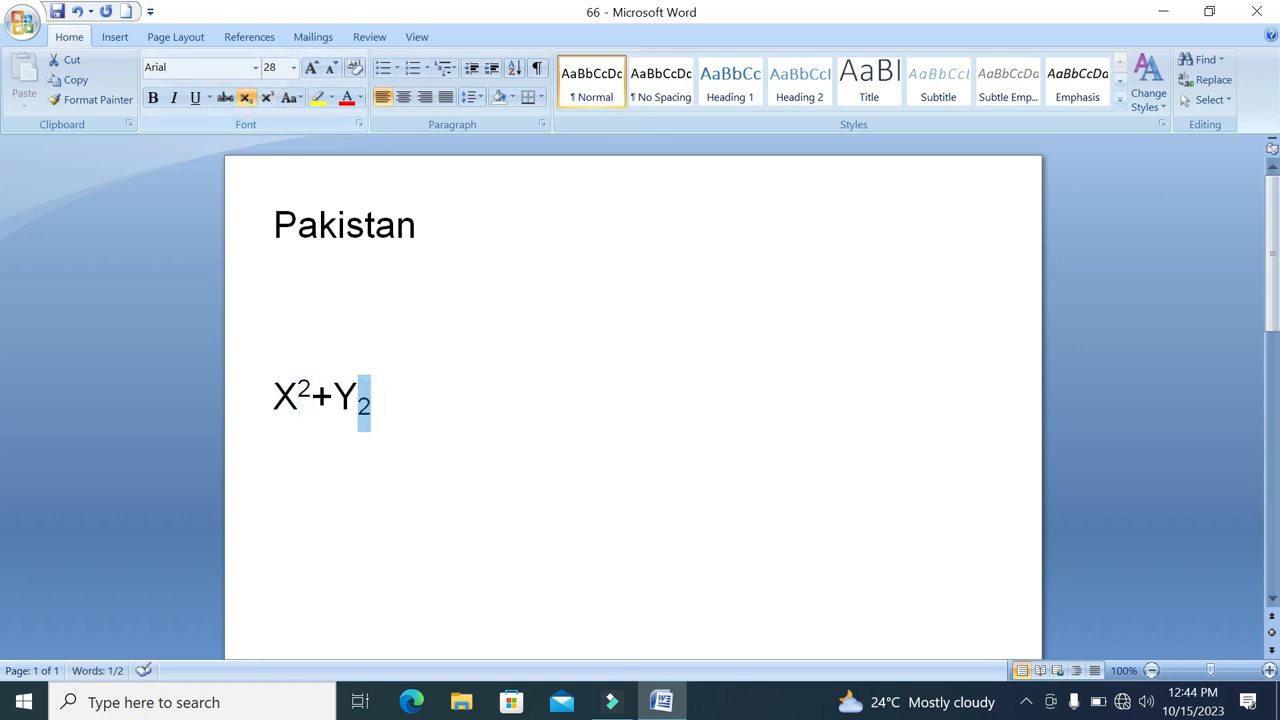
left_click_drag(312, 397, 298, 397)
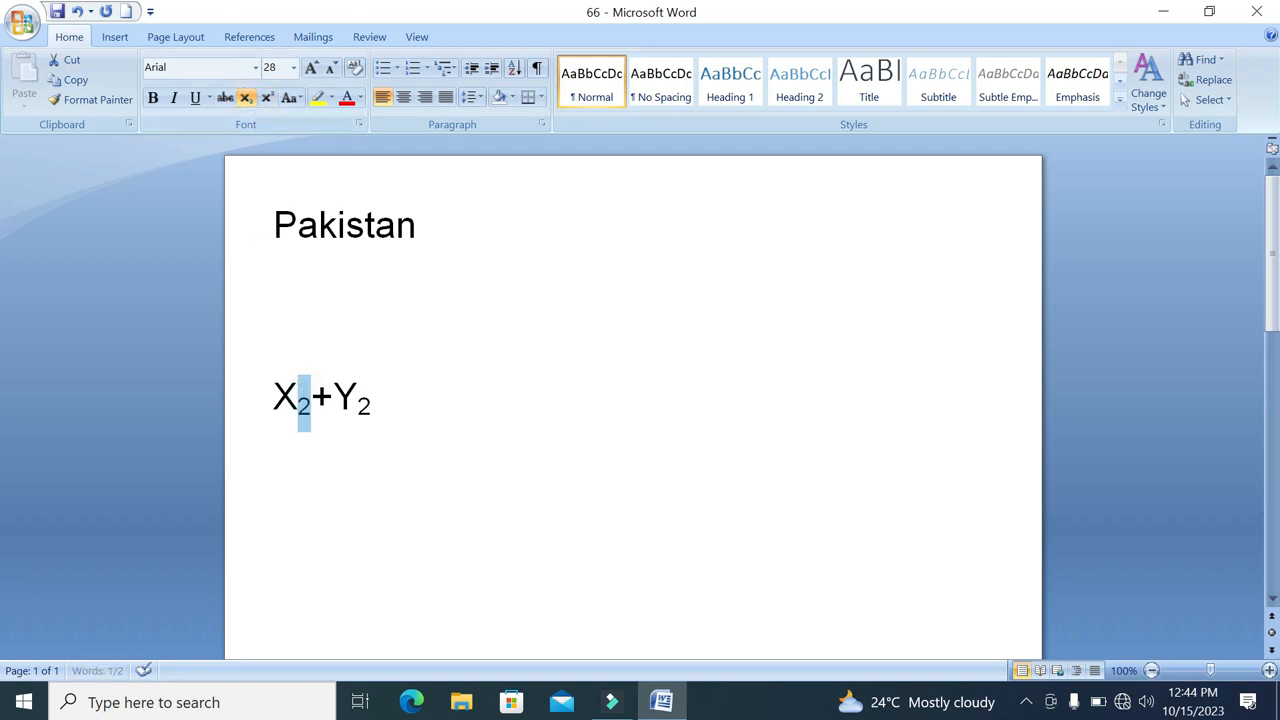
left_click(401, 399)
Delete the X and Y expression, the blank lines and the word "Pakistan" to empty the page
left_click_drag(428, 404, 258, 289)
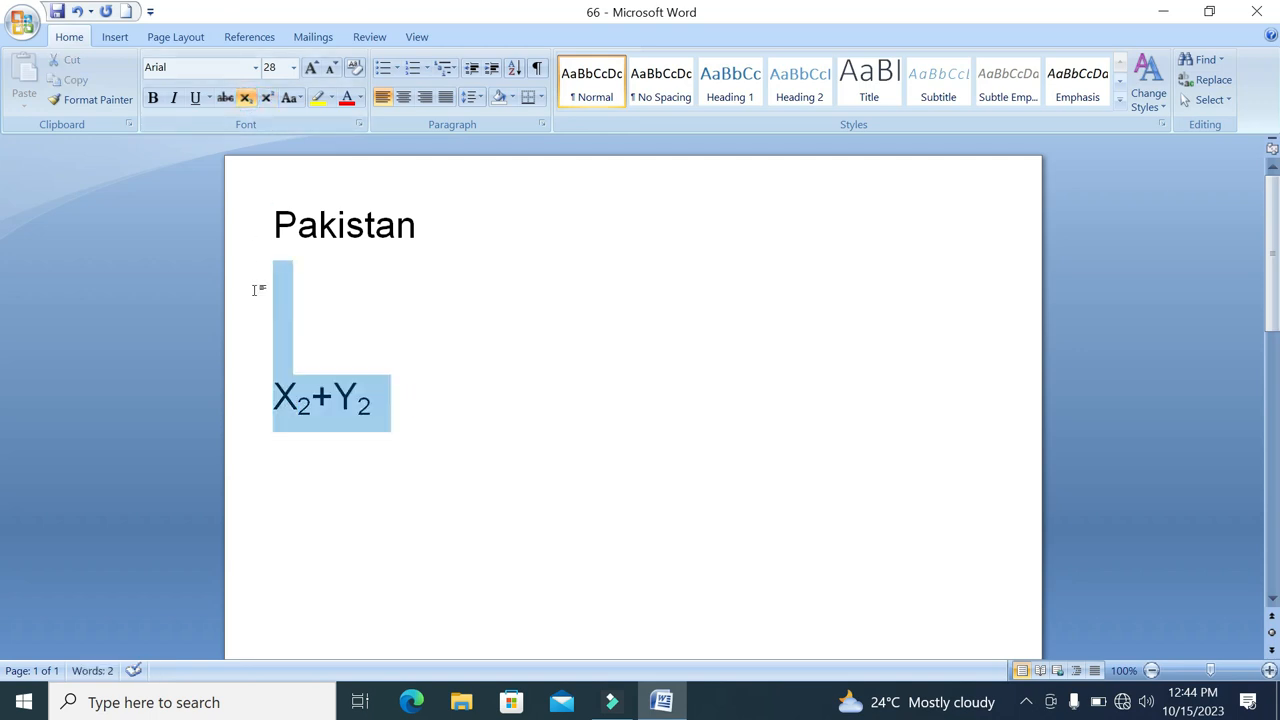
key("Delete")
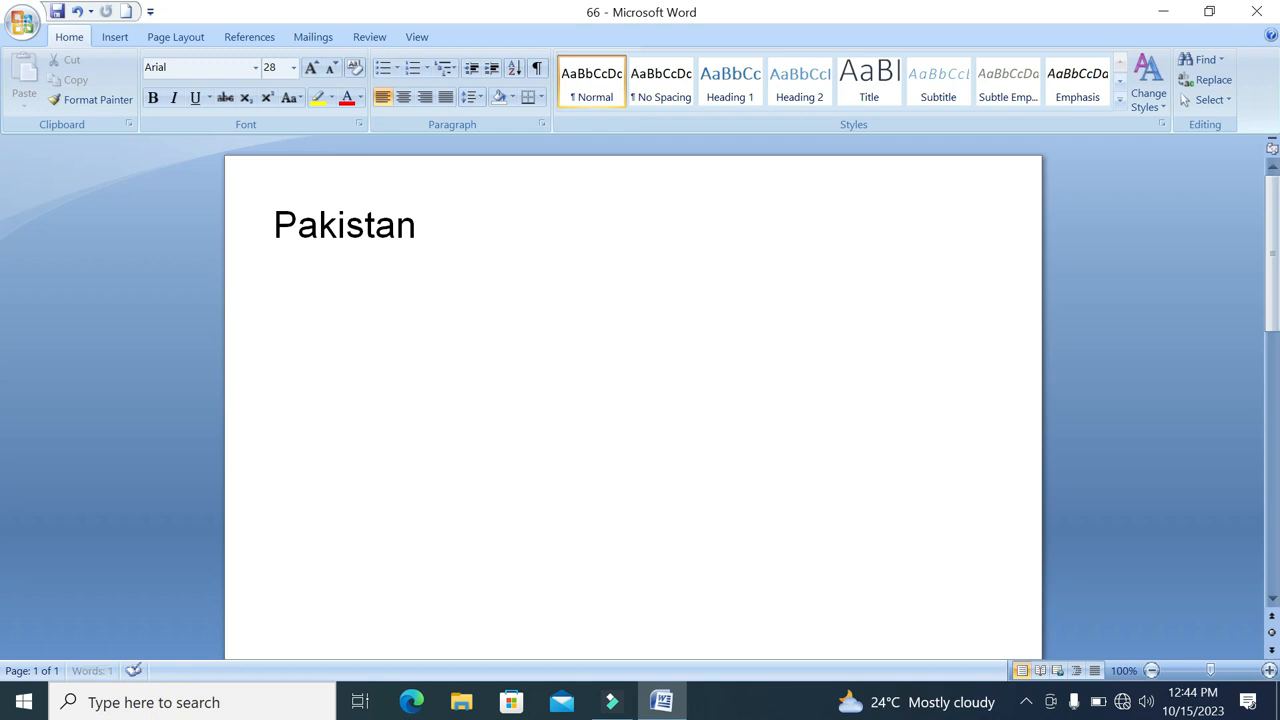
key("BackSpace")
key("BackSpace")
key("BackSpace")
key("BackSpace")
key("BackSpace")
key("BackSpace")
key("BackSpace")
key("BackSpace")
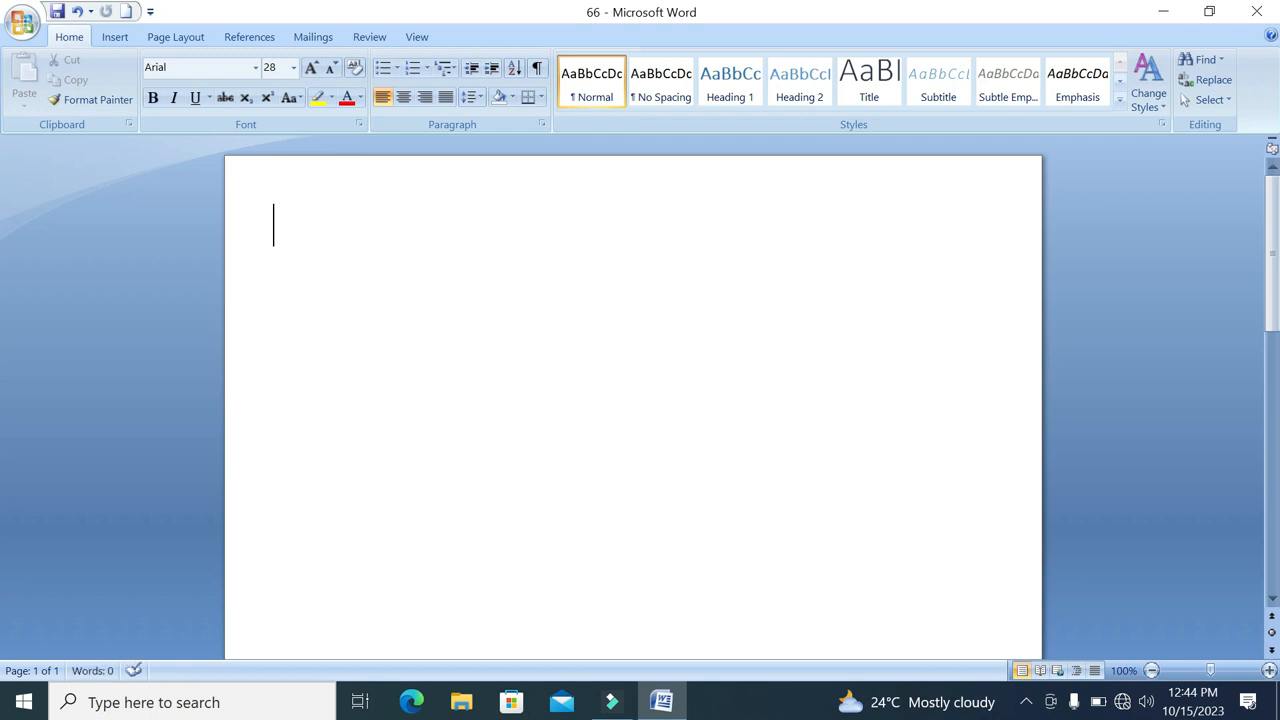
Write "Chishtian Science College Girls Chishtian" on the page and change the whole line to Sentence case
type("Chishtian Science College Girls Chishtian")
left_click_drag(985, 228, 169, 410)
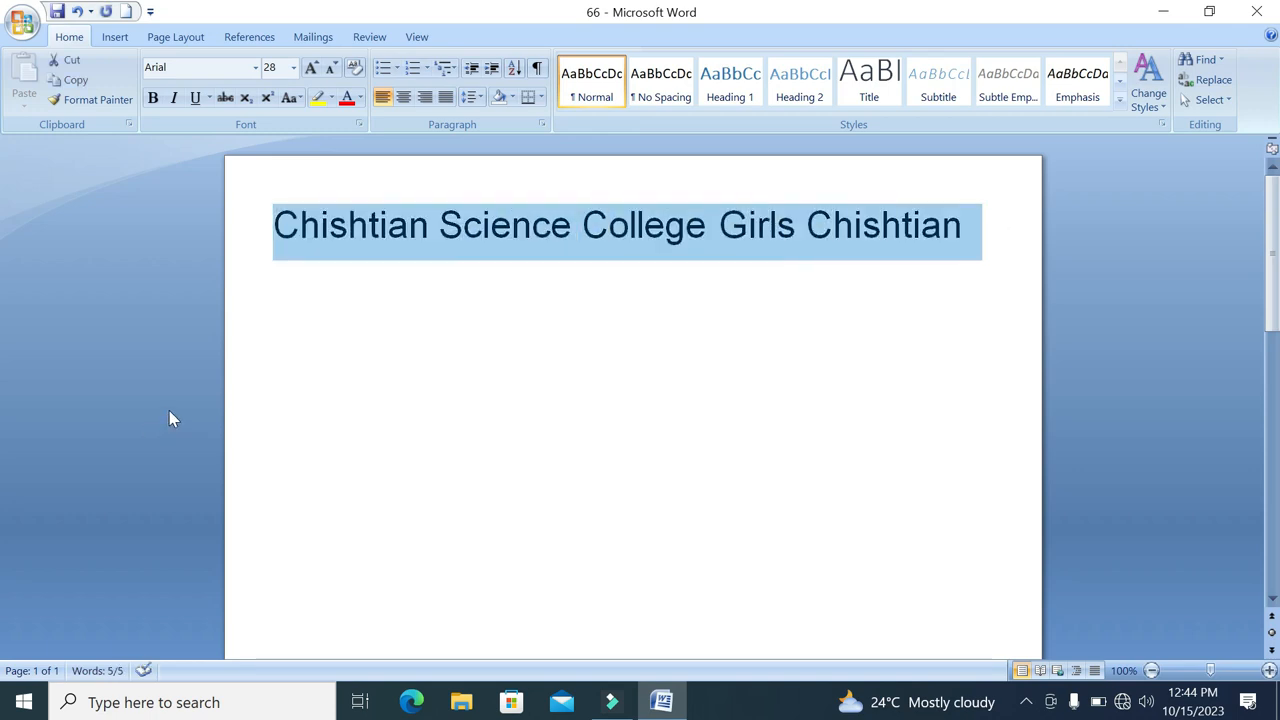
left_click(296, 104)
left_click(294, 104)
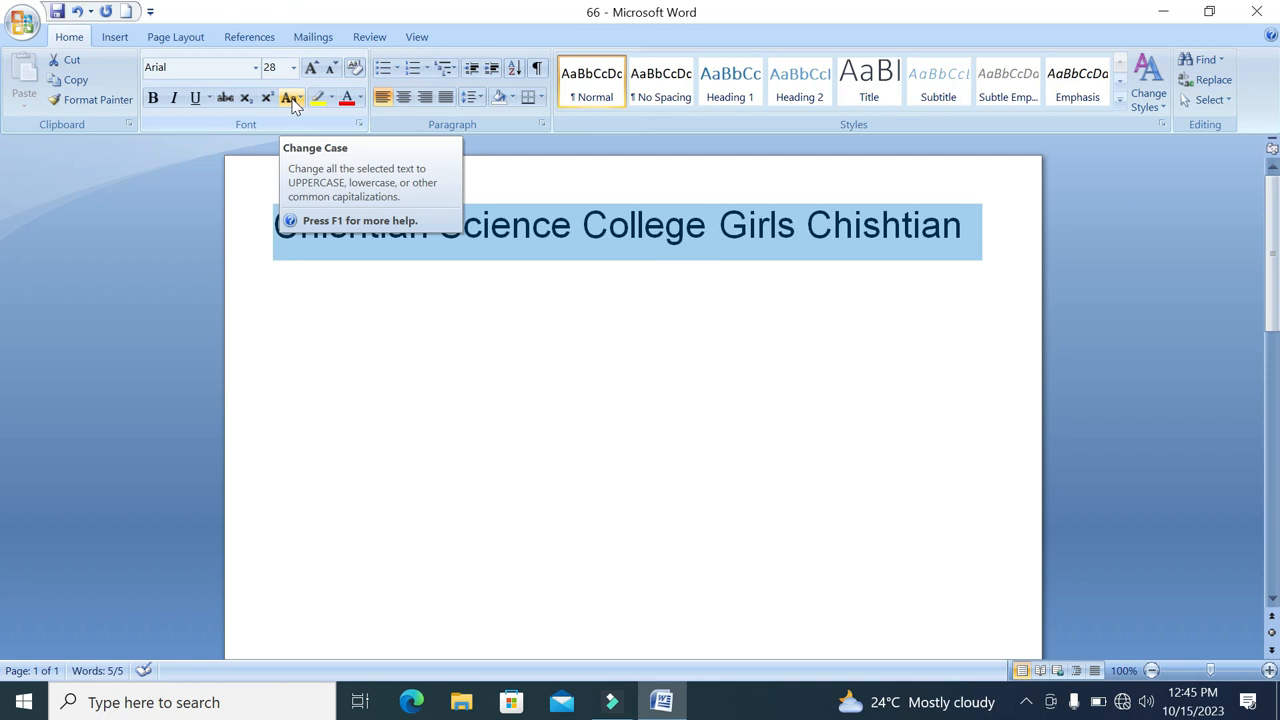
left_click(296, 104)
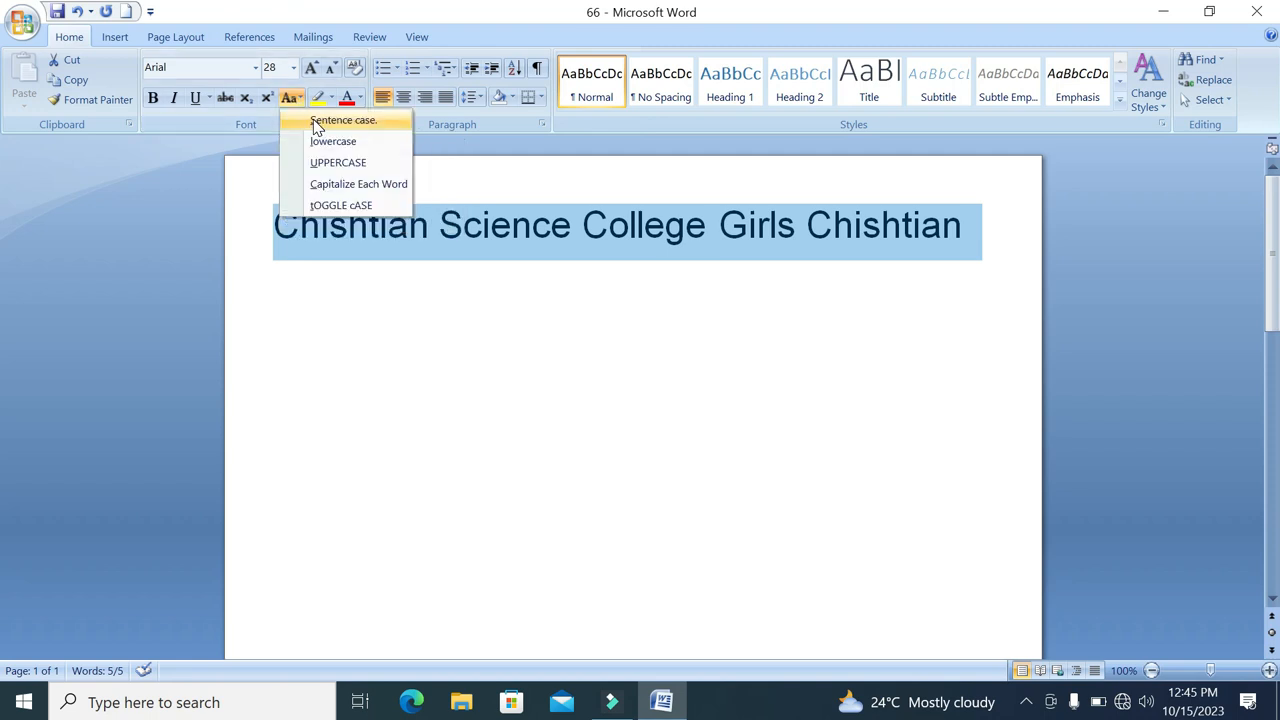
left_click(314, 122)
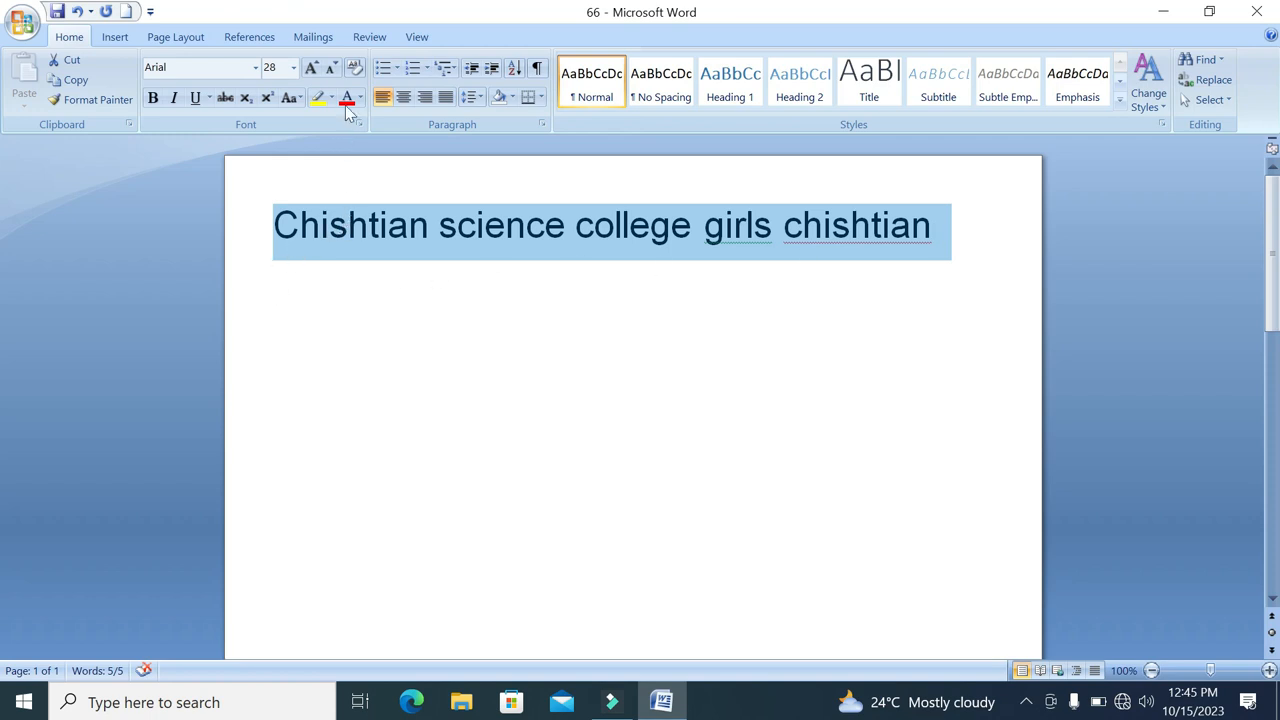
Change the selected college line to lowercase and after that to UPPERCASE
left_click(289, 97)
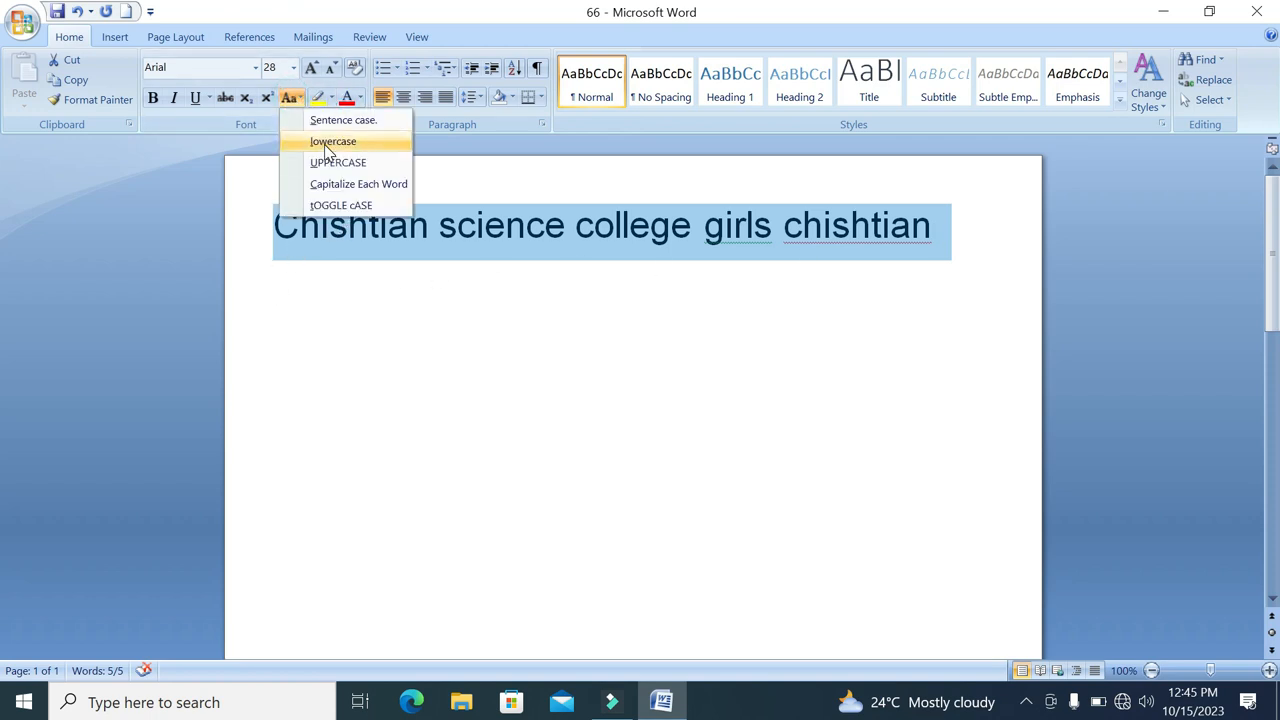
left_click(326, 146)
left_click(289, 97)
left_click(318, 163)
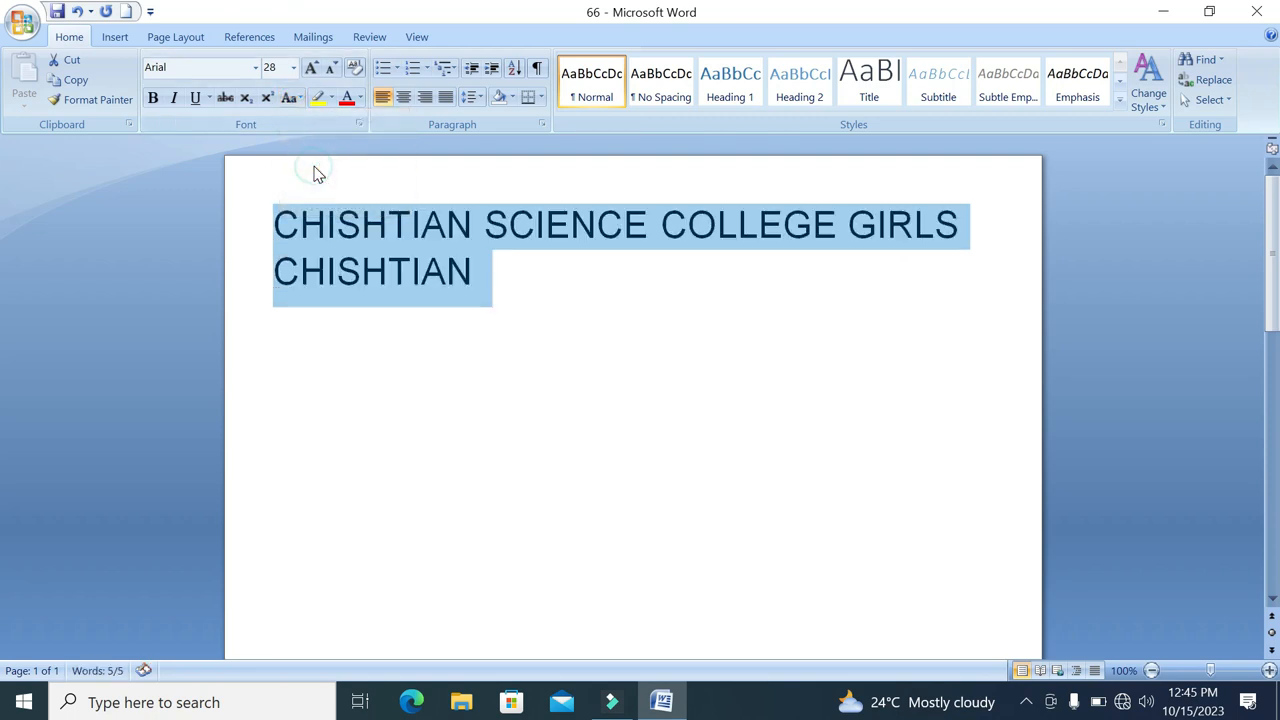
Change the college line to Capitalize Each Word, try tOGGLE cASE, and set it back to Capitalize Each Word
left_click(300, 97)
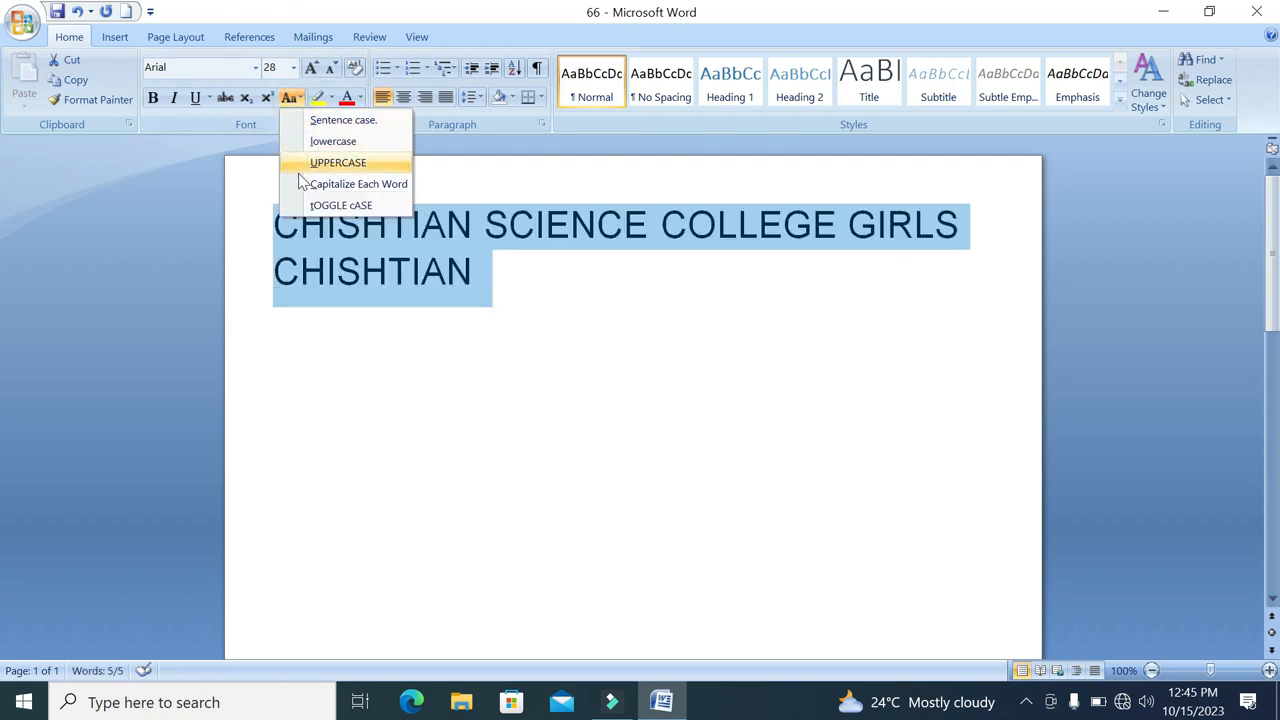
left_click(363, 189)
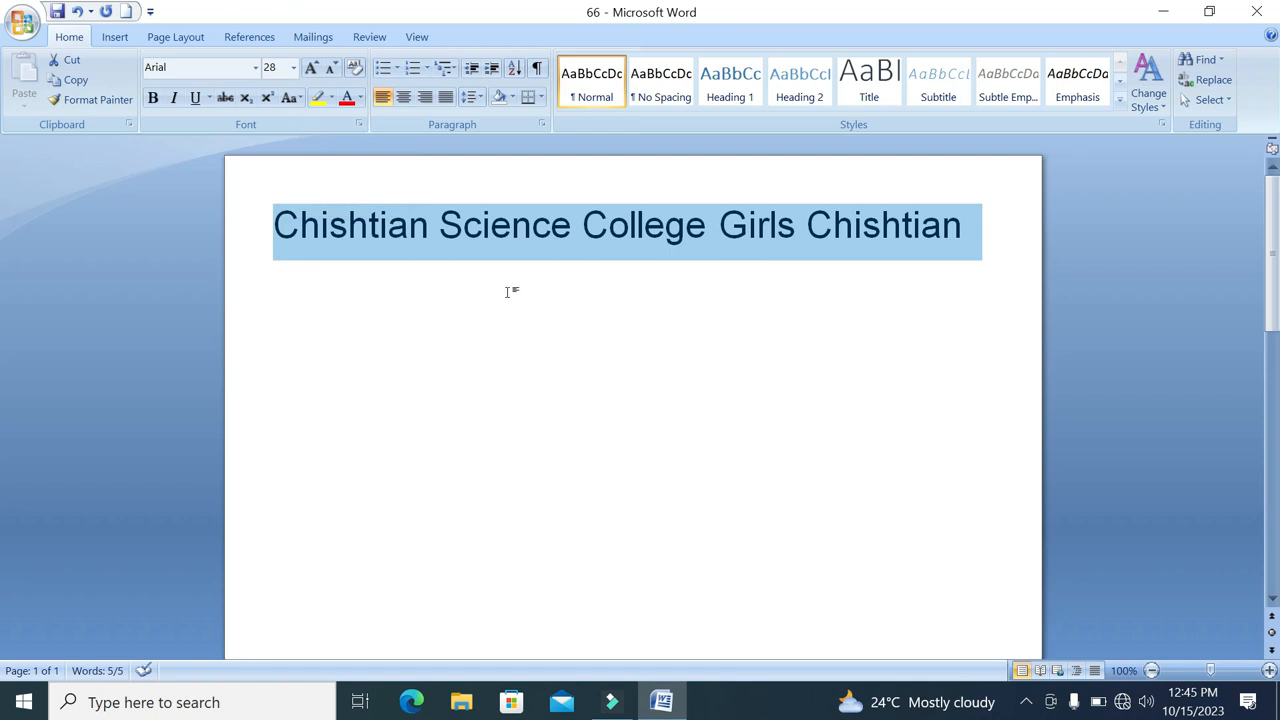
left_click(293, 97)
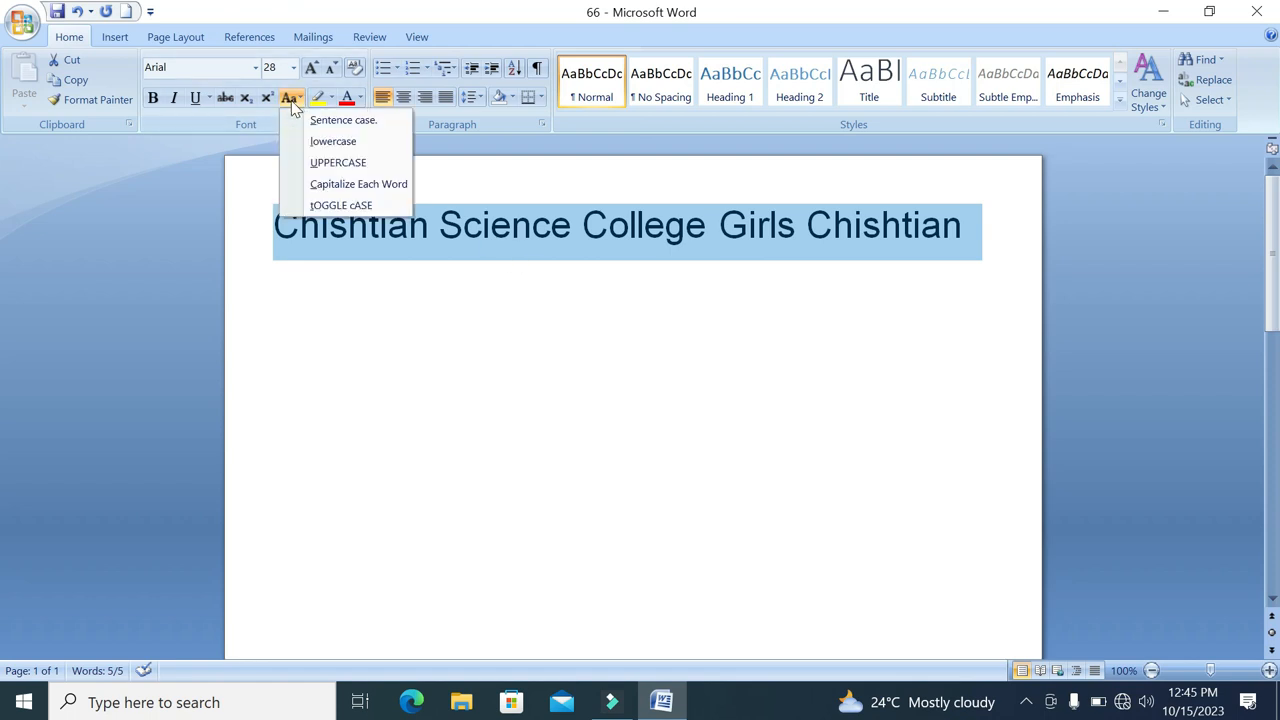
left_click(341, 205)
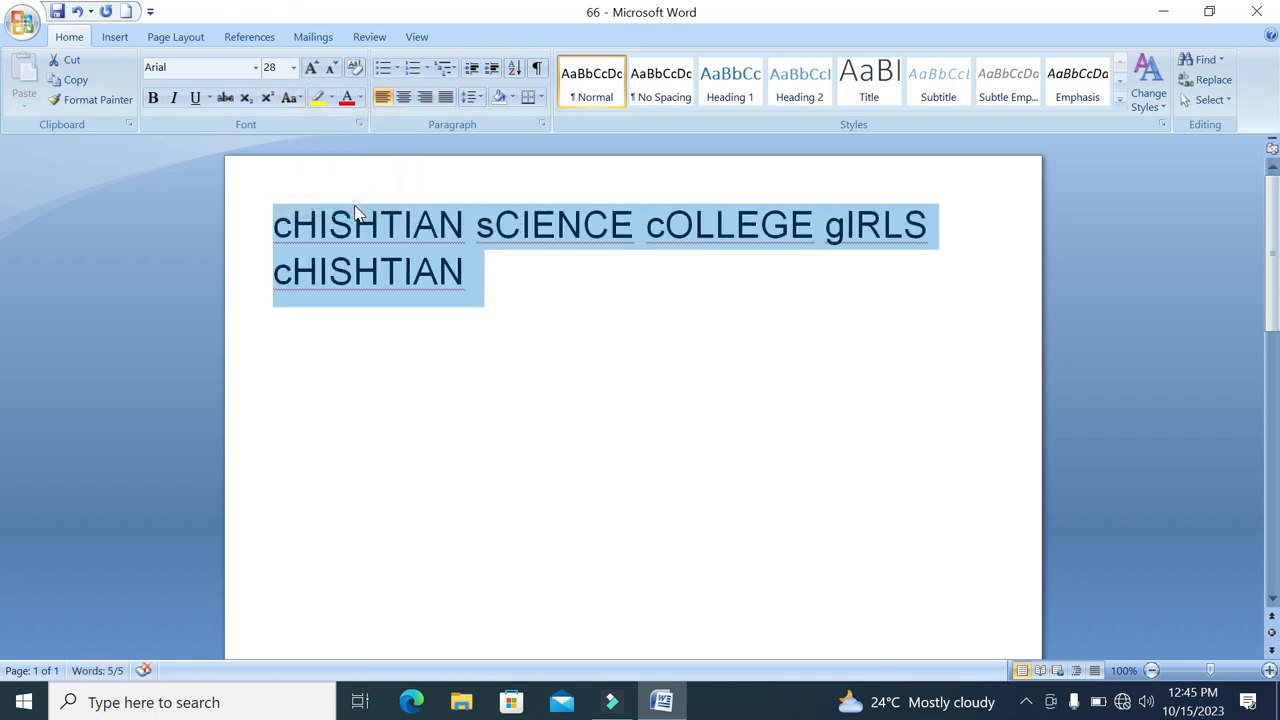
left_click(290, 97)
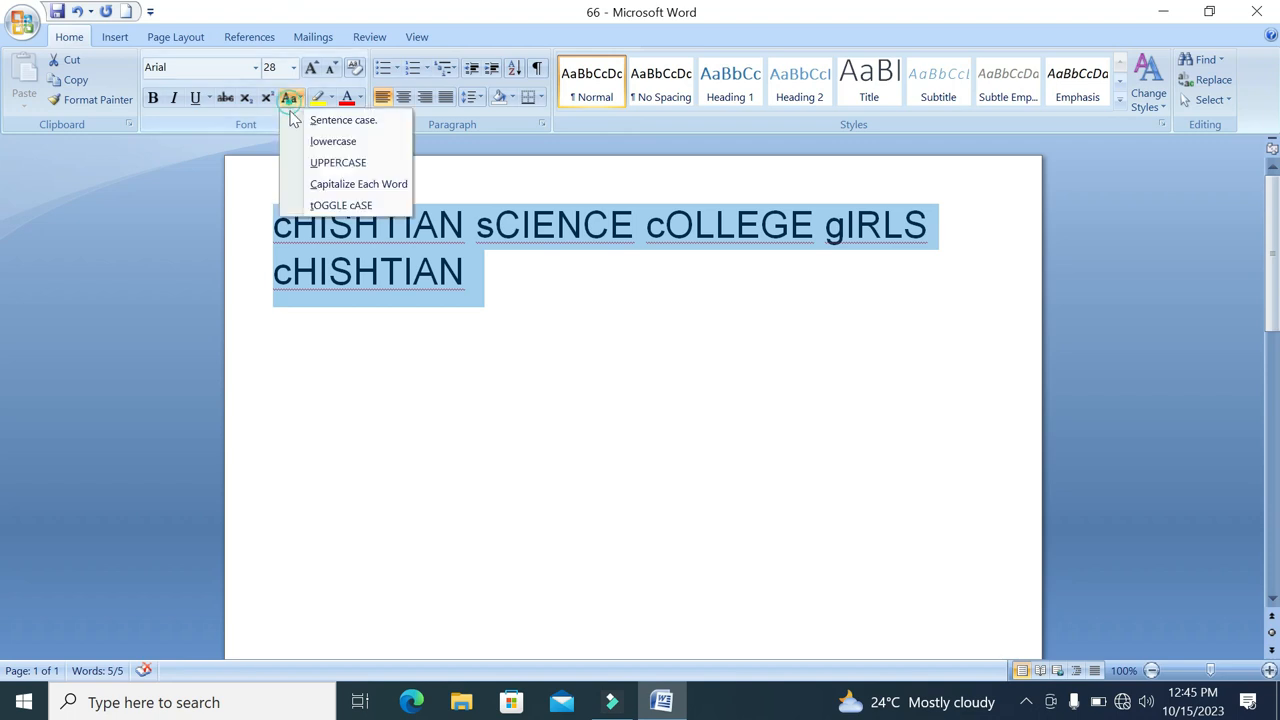
left_click(320, 183)
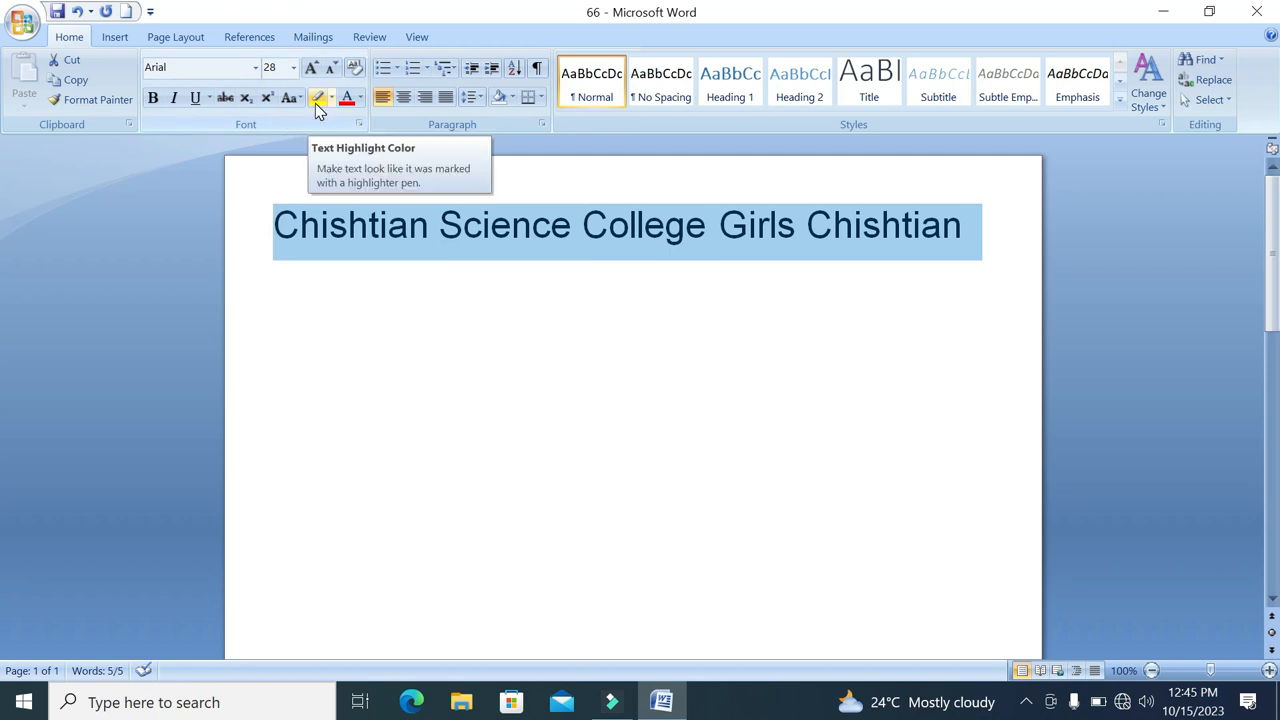
Highlight "Science College" in yellow and remove the highlight from the words again
left_click(436, 333)
left_click(700, 236)
left_click_drag(700, 236, 440, 236)
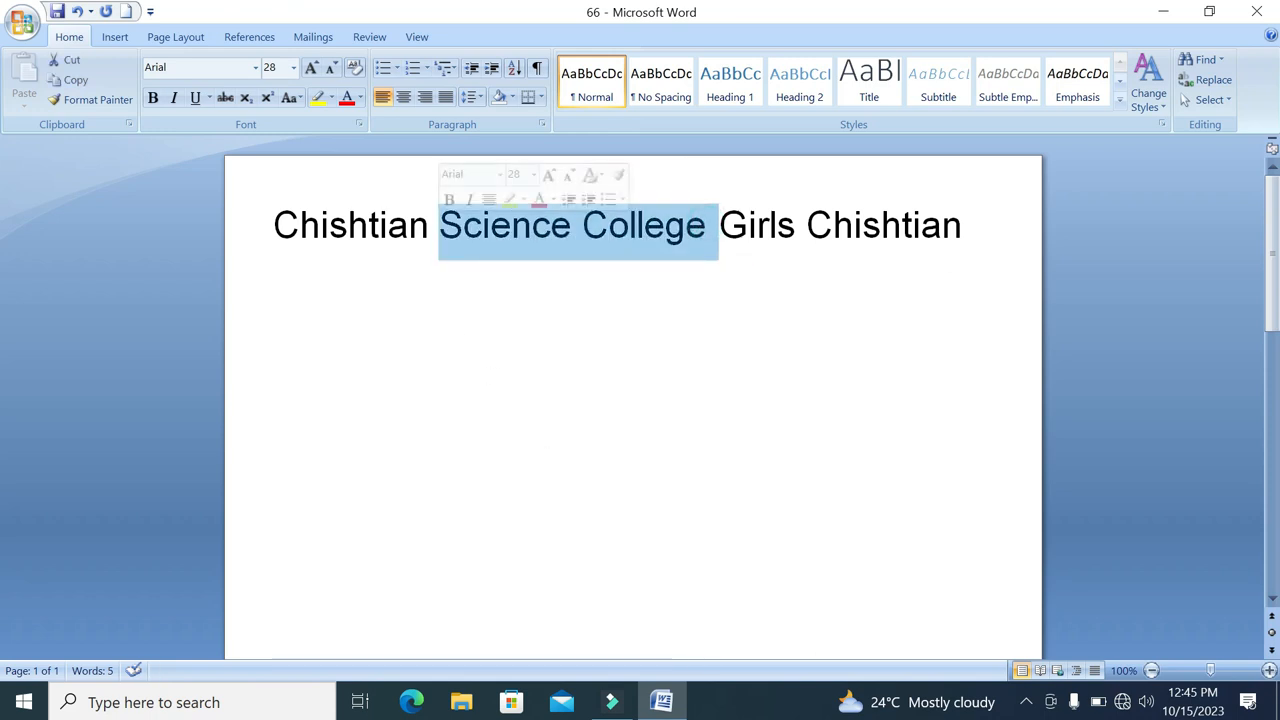
left_click(317, 97)
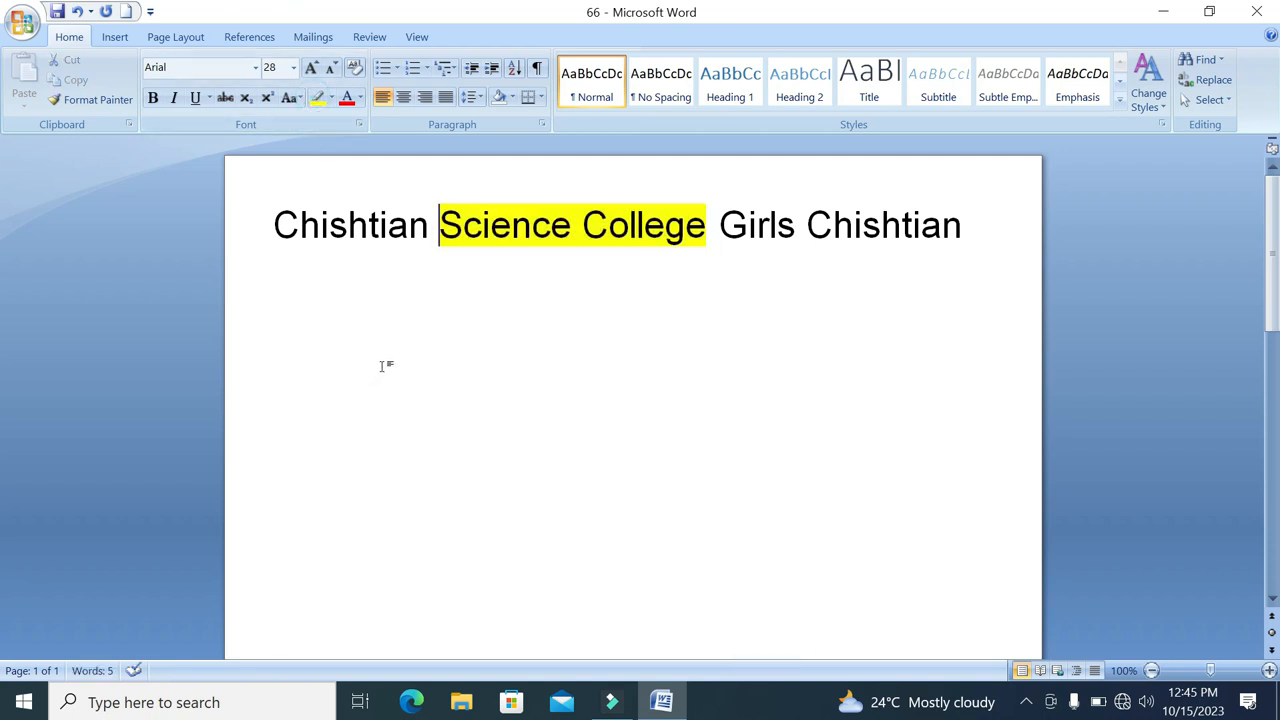
left_click_drag(716, 226, 310, 230)
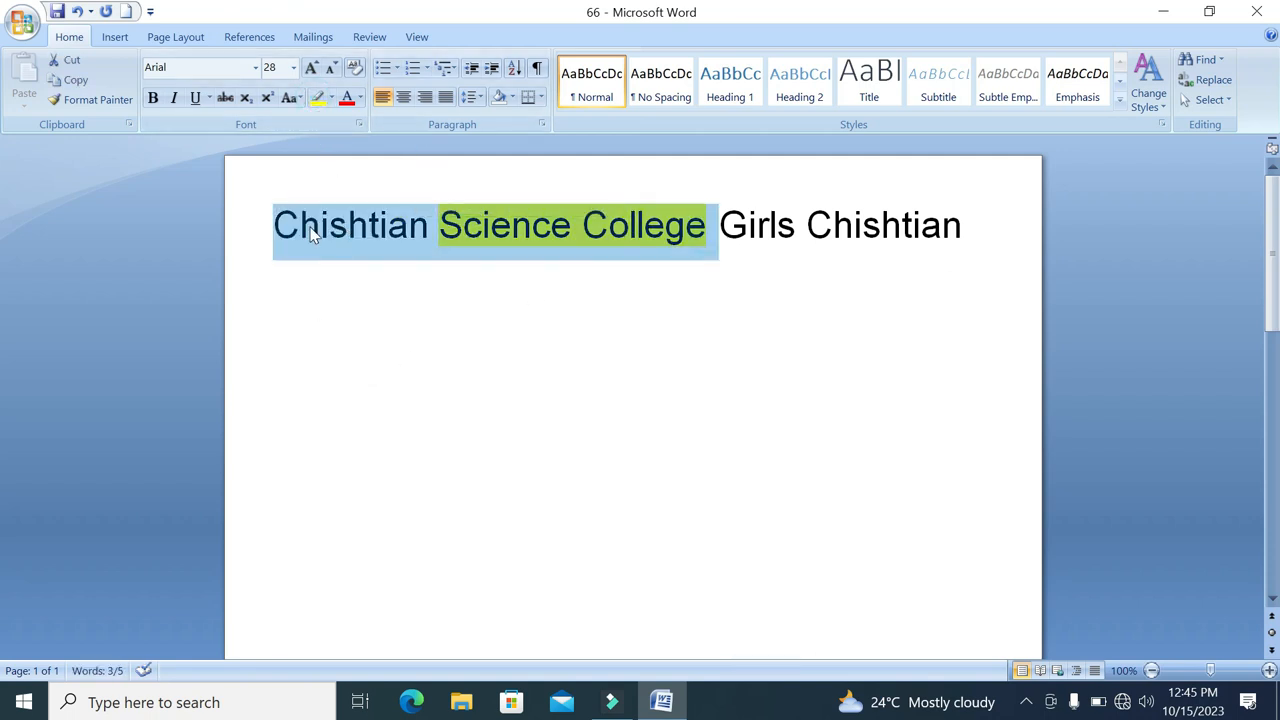
left_click(317, 97)
left_click_drag(716, 226, 274, 226)
left_click(317, 97)
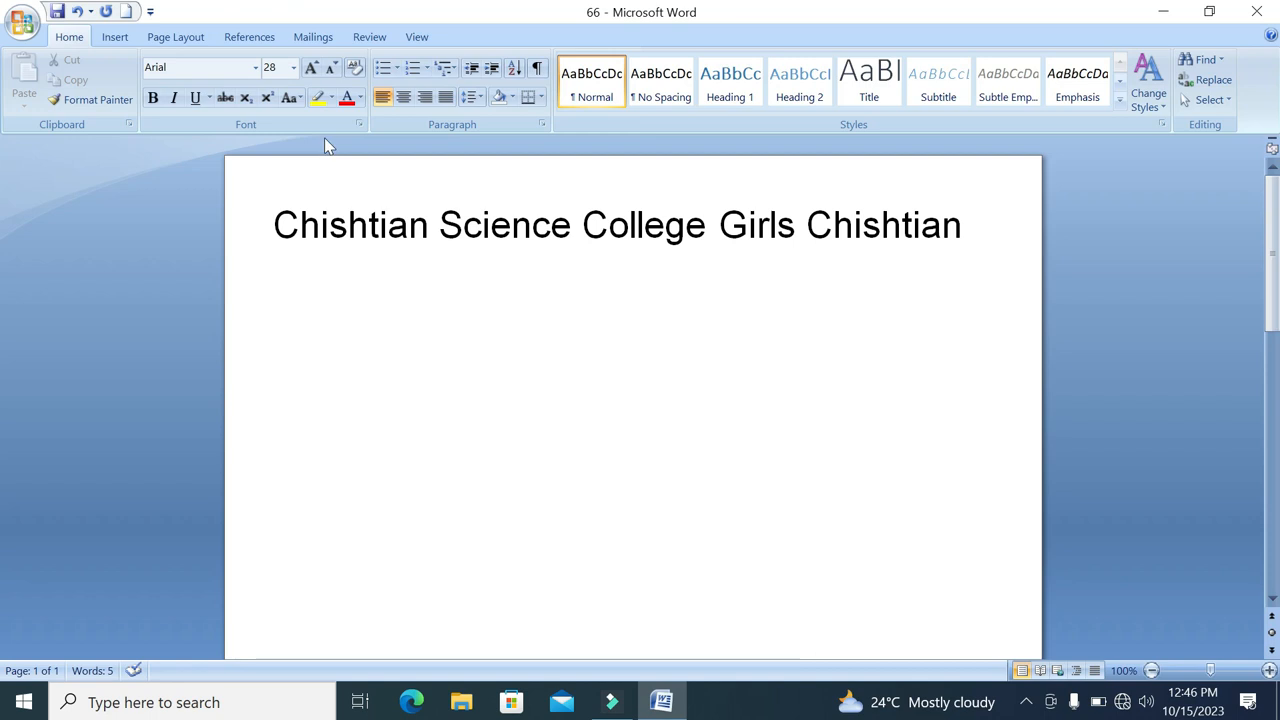
Mark the words "Girls" and "Science" in yellow with the text highlighter
left_click(317, 99)
left_click_drag(800, 230, 718, 230)
mouse_move(453, 217)
left_mouse_down()
mouse_move(570, 226)
mouse_move(450, 221)
mouse_move(464, 226)
left_mouse_up()
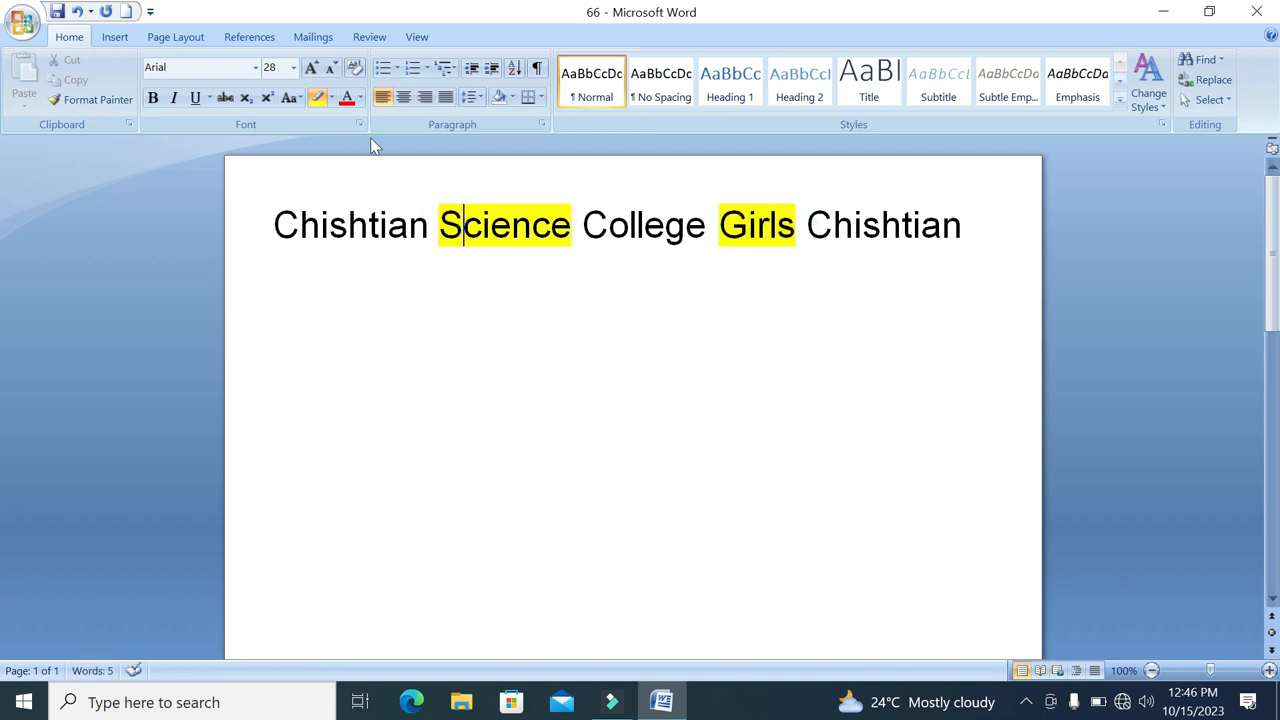
Switch the highlighter to blue, mark the first "Chishtian" with it, and turn the highlighter off
left_click(332, 98)
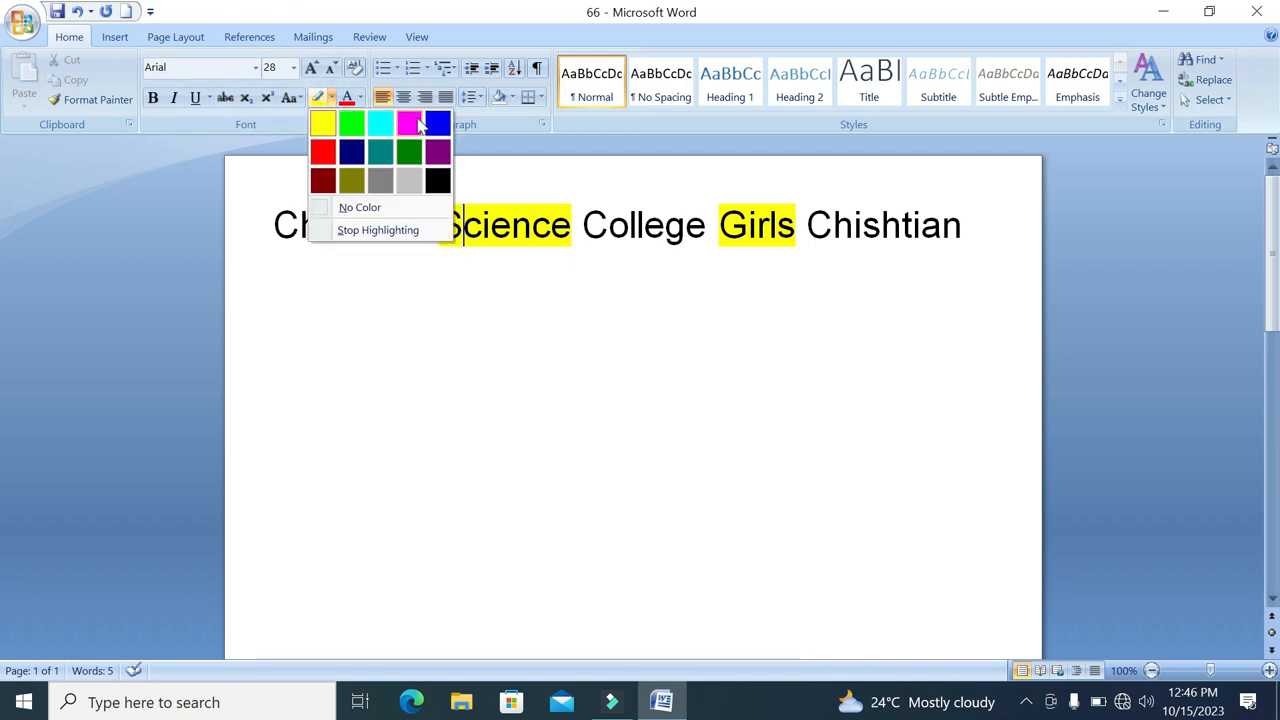
left_click(445, 133)
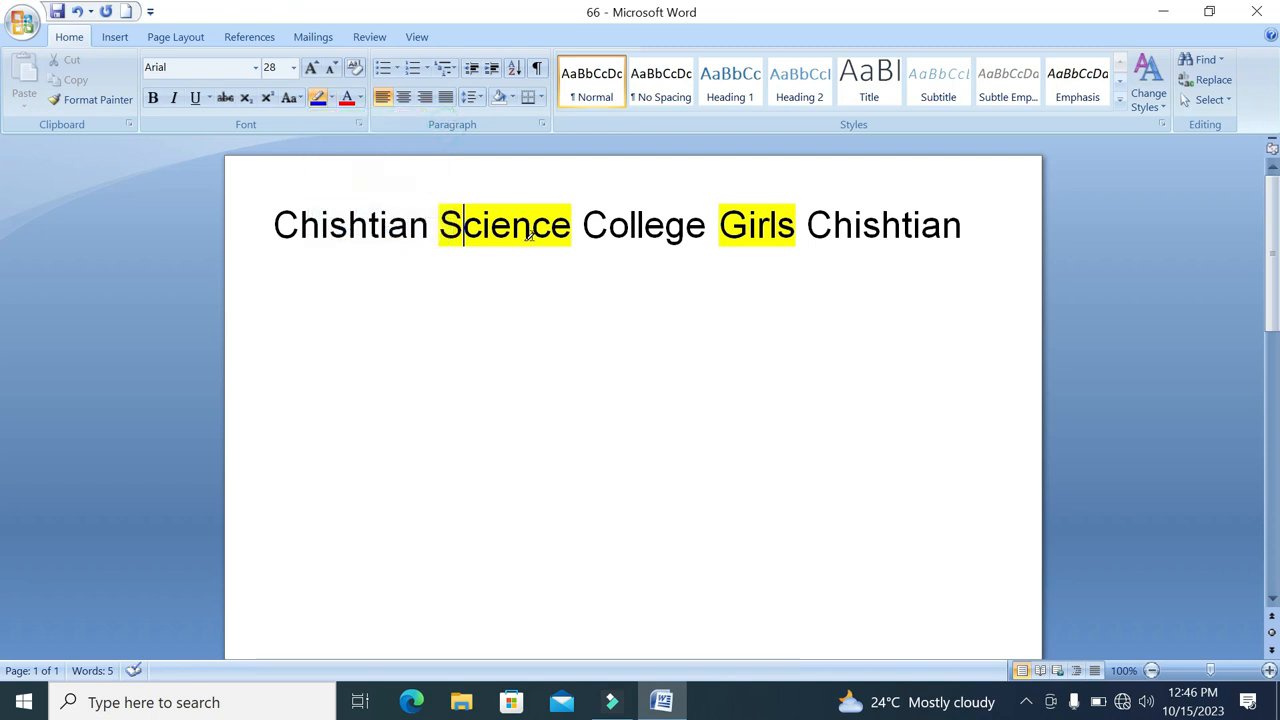
left_click_drag(268, 225, 430, 230)
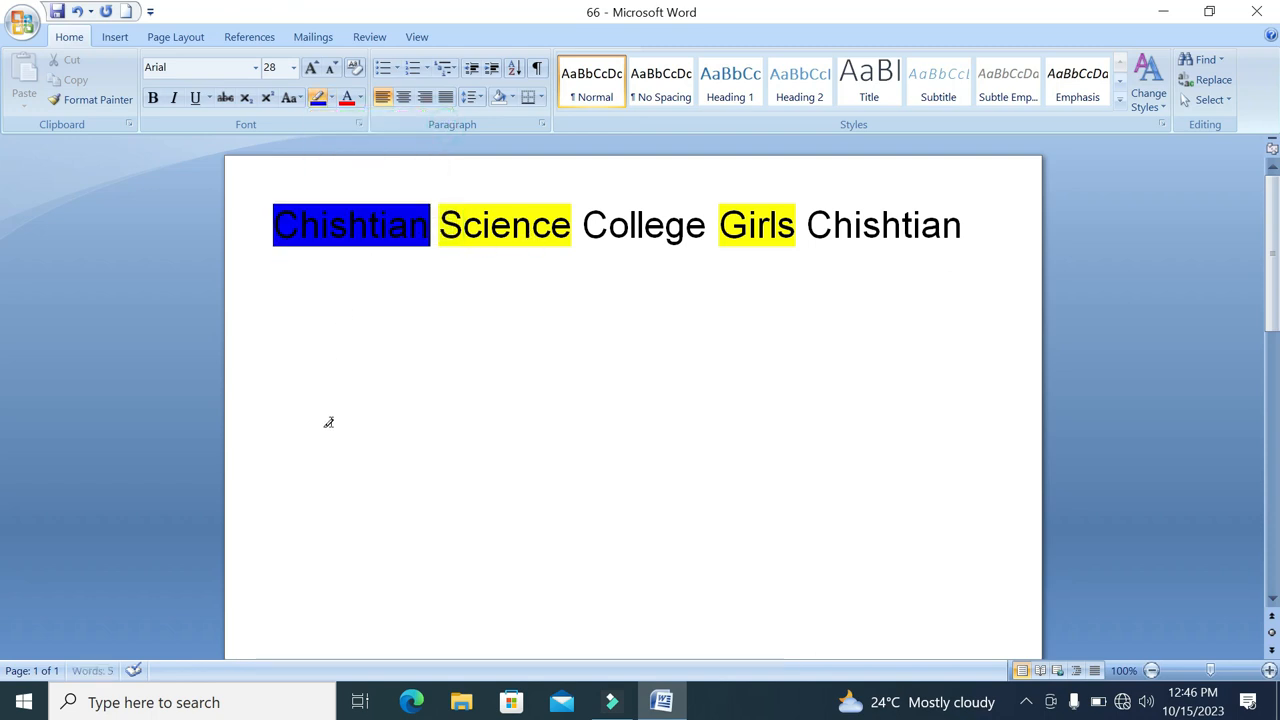
left_click(319, 105)
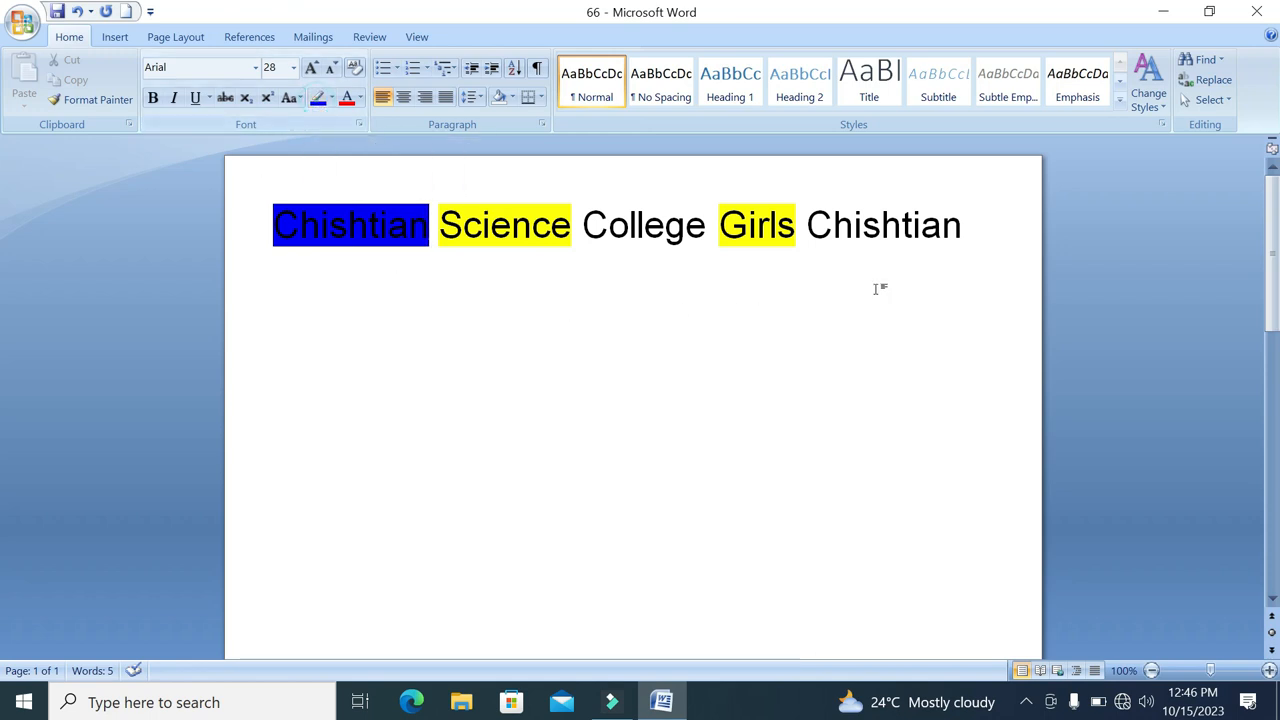
Clear the font formatting of the whole college line
left_click_drag(962, 233, 442, 233)
triple_click(962, 229)
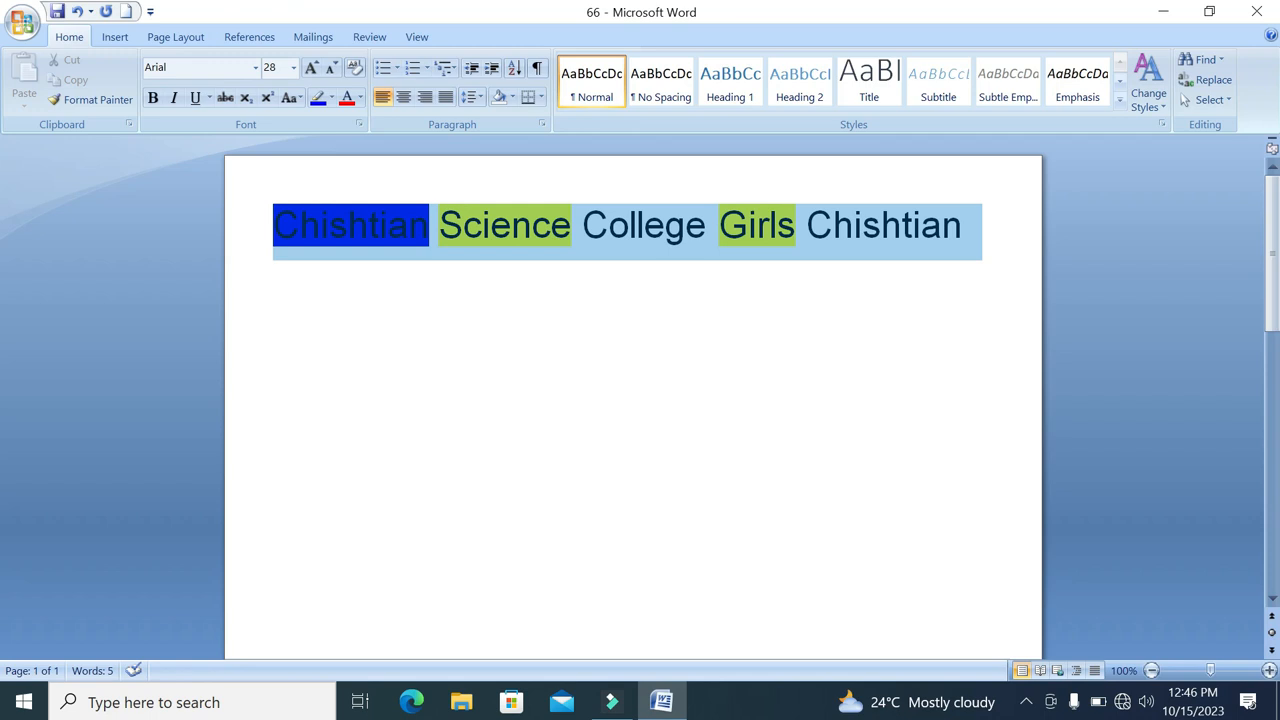
left_click(355, 67)
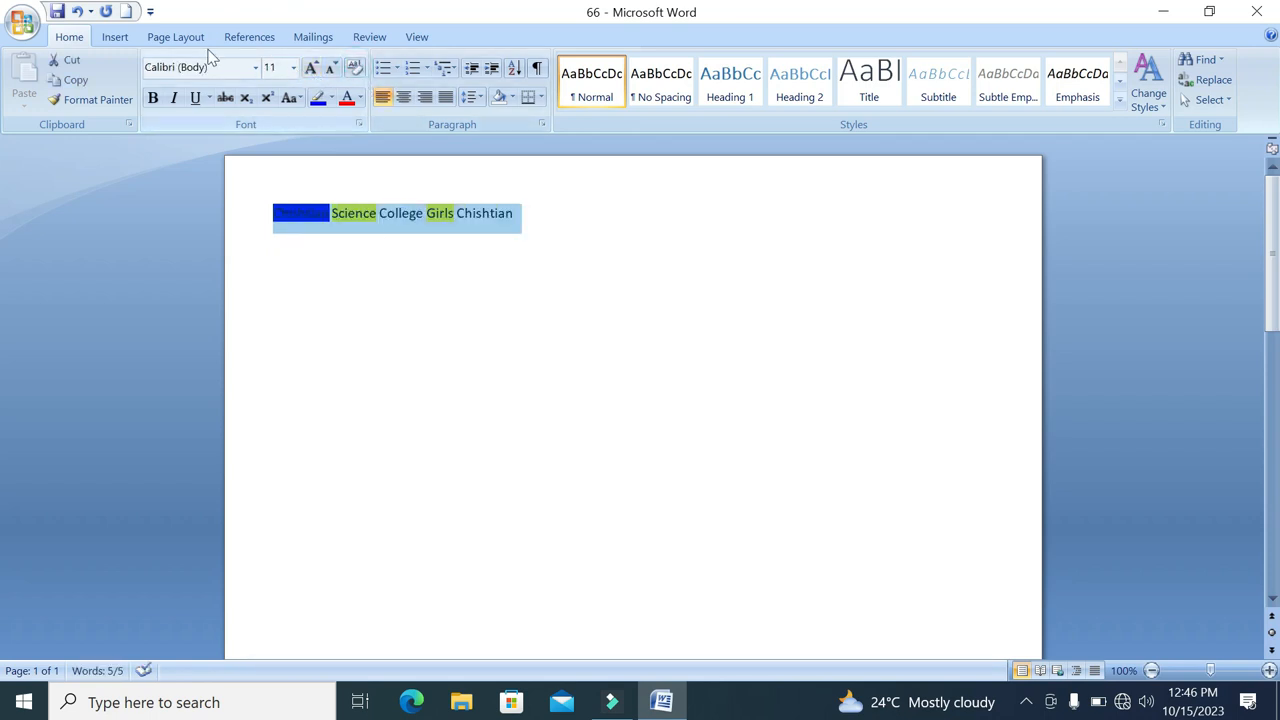
Try bold on the college line, remove it again, and deselect the line
left_click(153, 100)
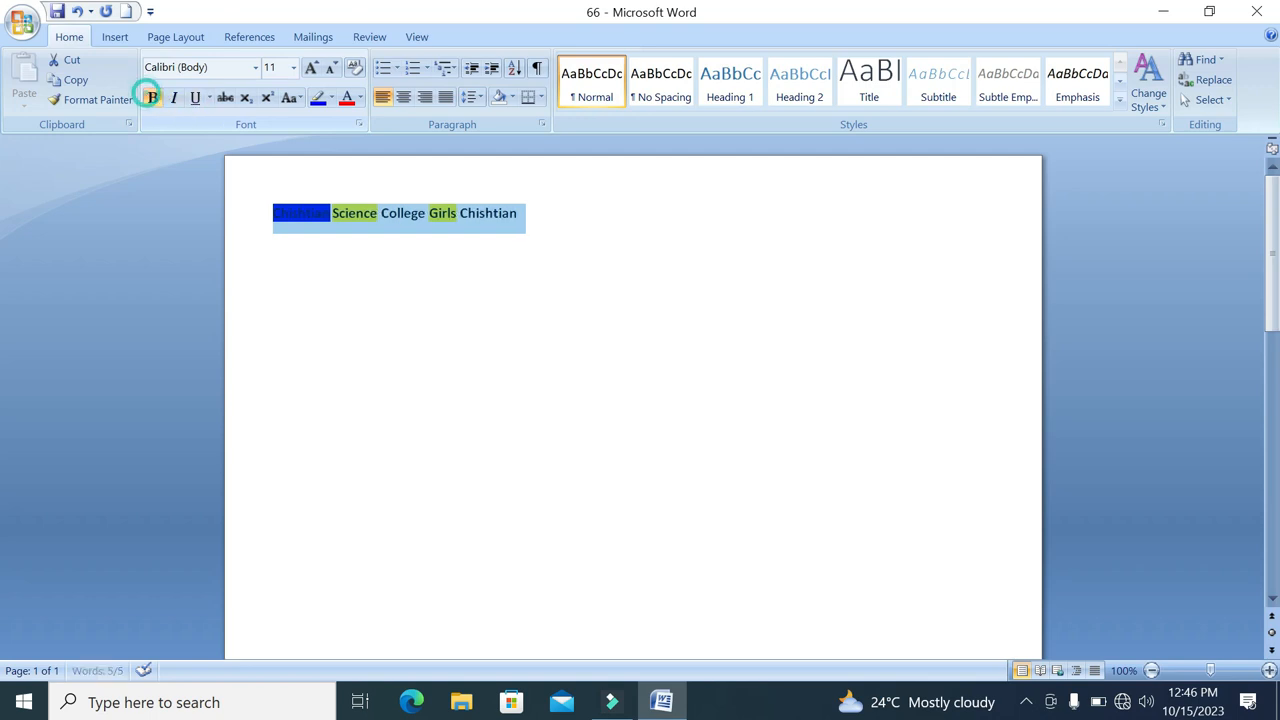
left_click(153, 100)
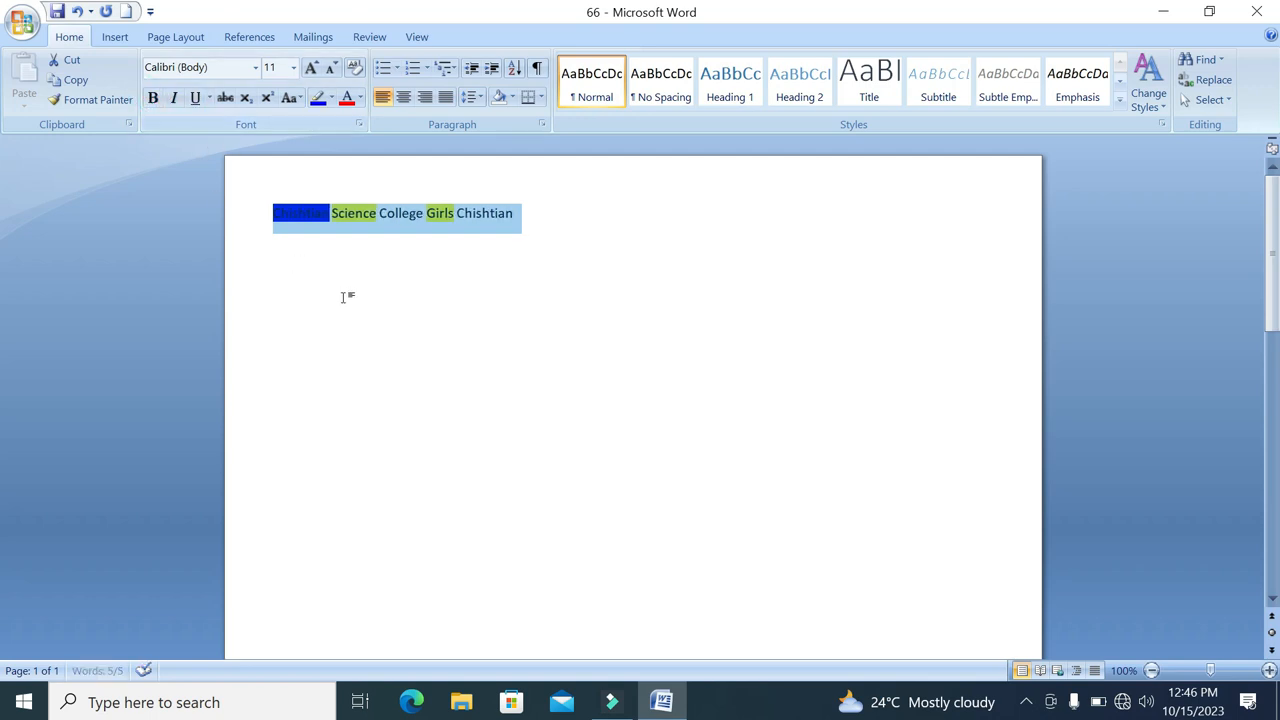
left_click(523, 214)
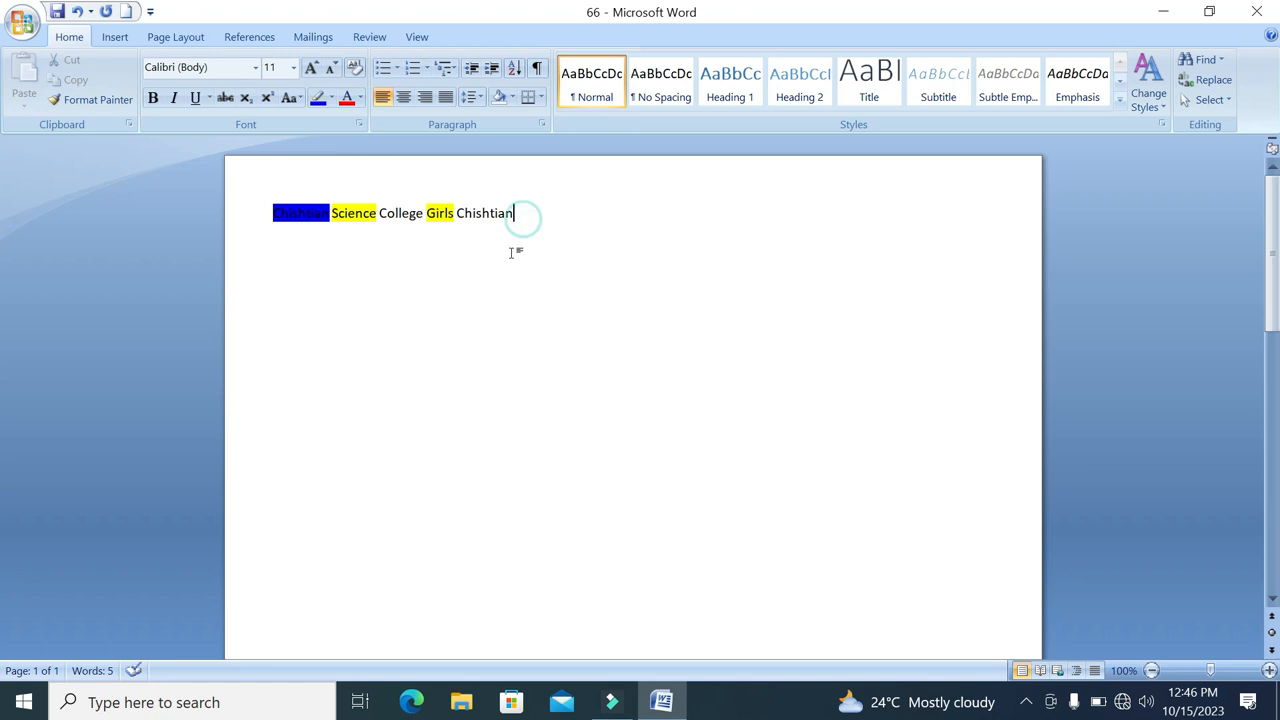
Enlarge the whole college line to font size 24 with Grow Font
left_click_drag(549, 208, 251, 206)
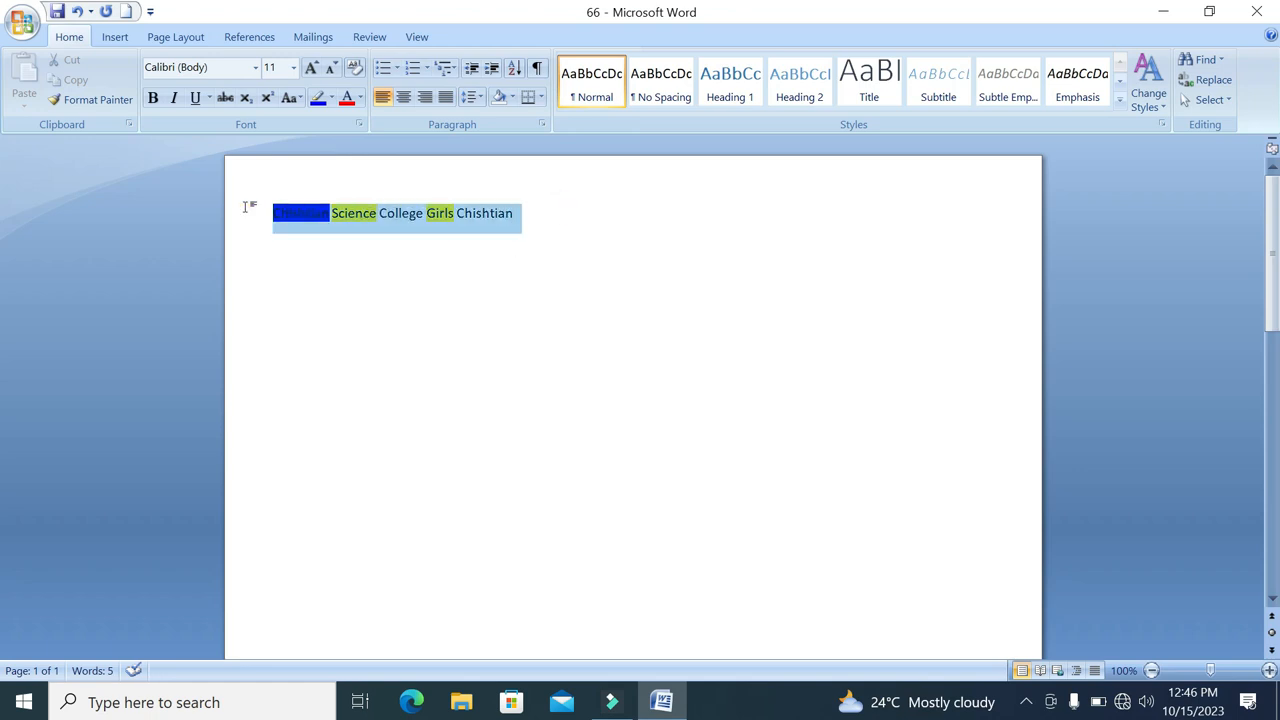
left_click(311, 68)
left_click(311, 68)
left_click(311, 68)
left_click(311, 68)
left_click(311, 68)
left_click(311, 68)
left_click(311, 68)
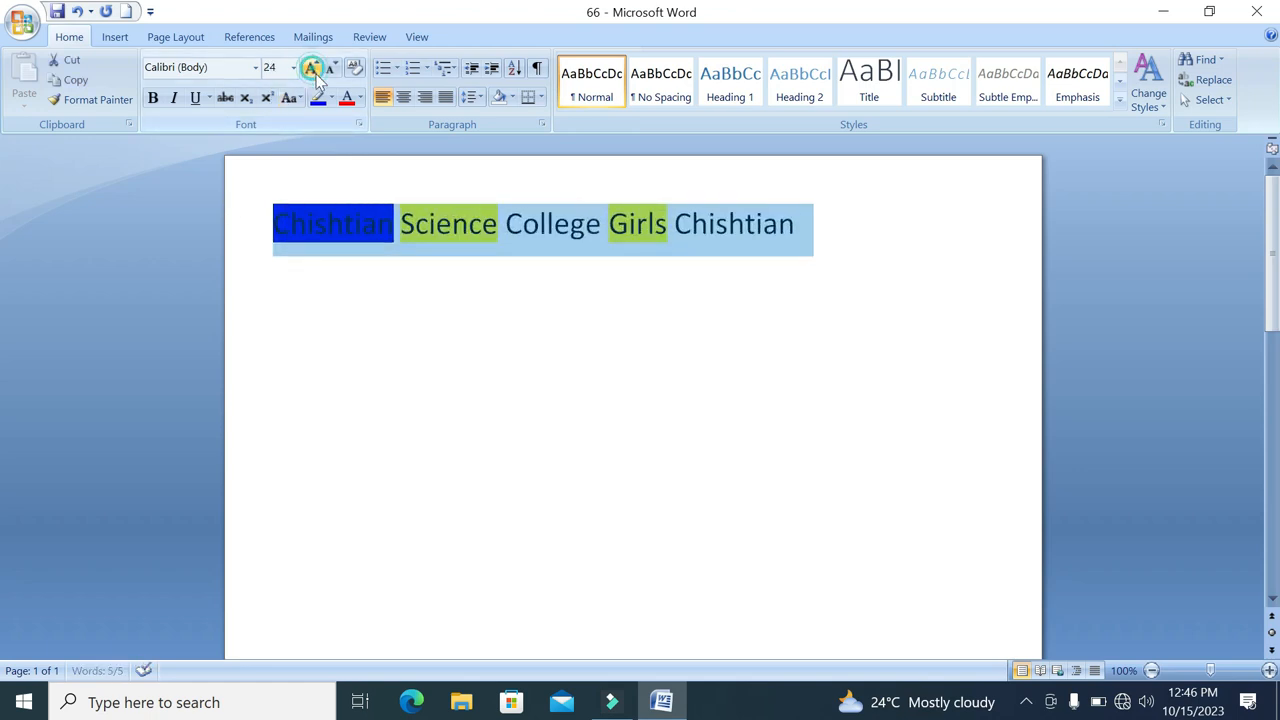
Remove all highlighting from the college line by setting its highlight to No Color
left_click(331, 97)
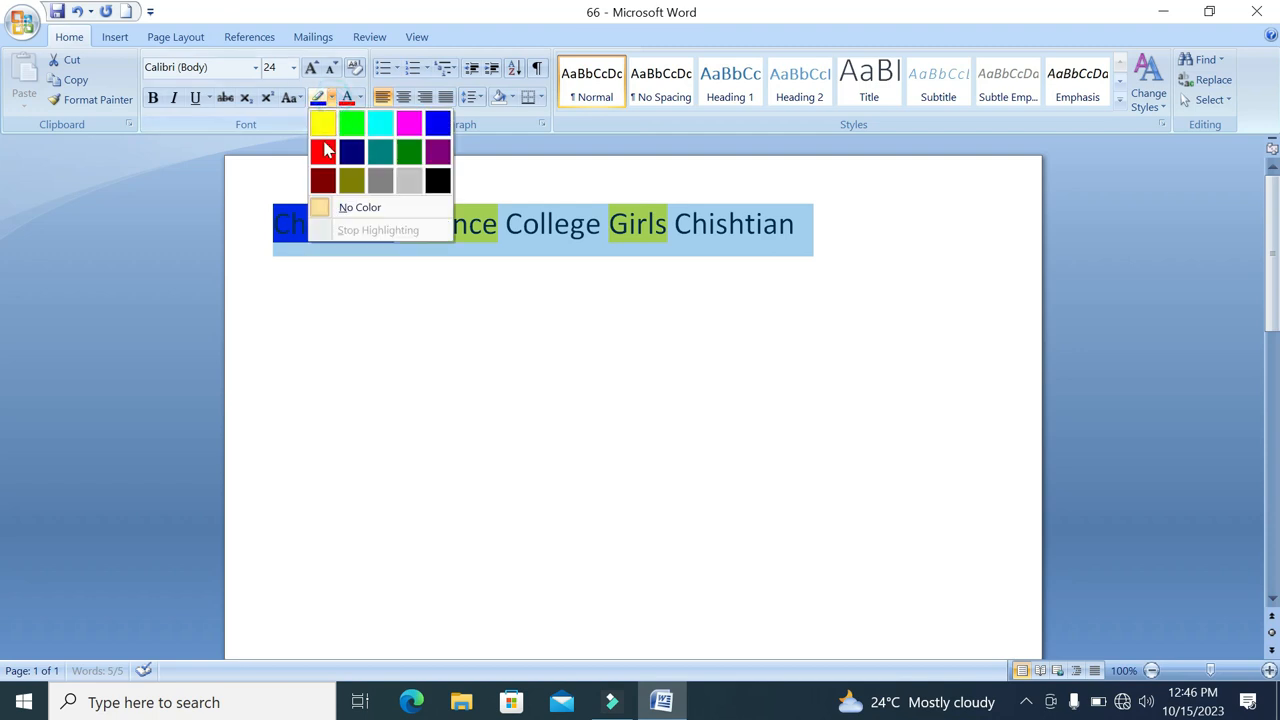
left_click(346, 207)
left_click(837, 220)
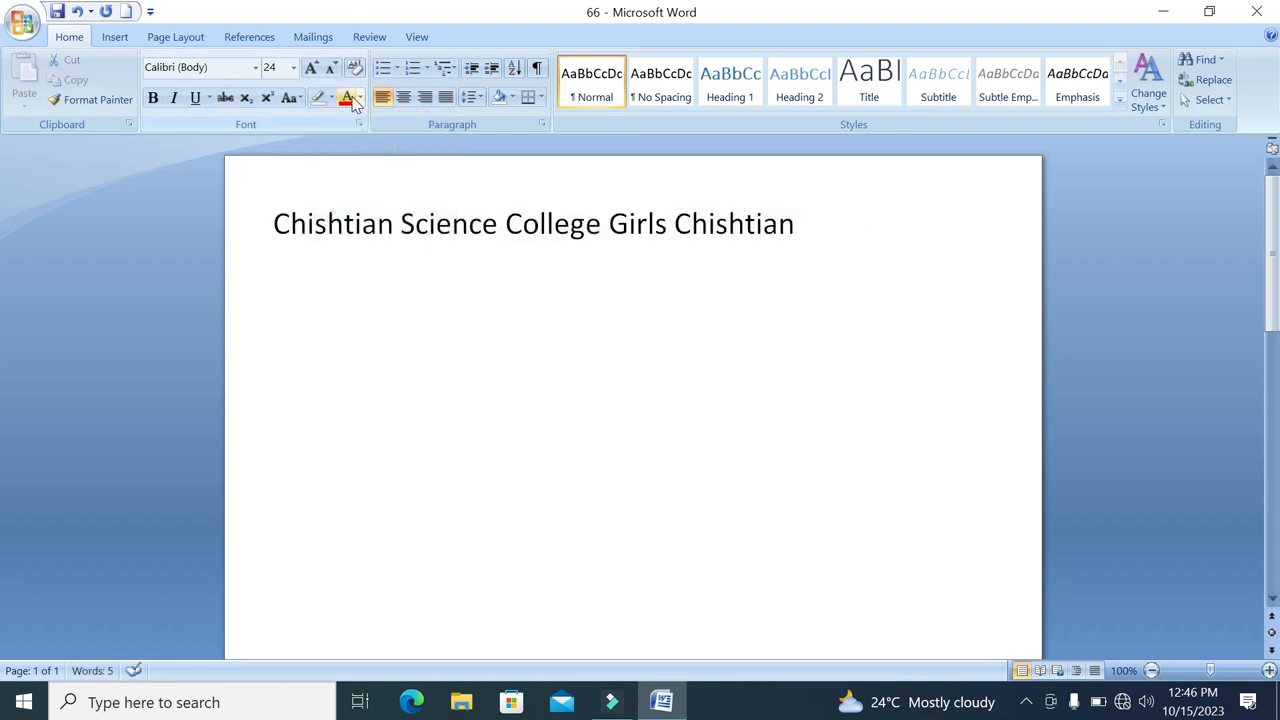
Color the whole college line's text red and undo the font color
left_click_drag(835, 208, 334, 215)
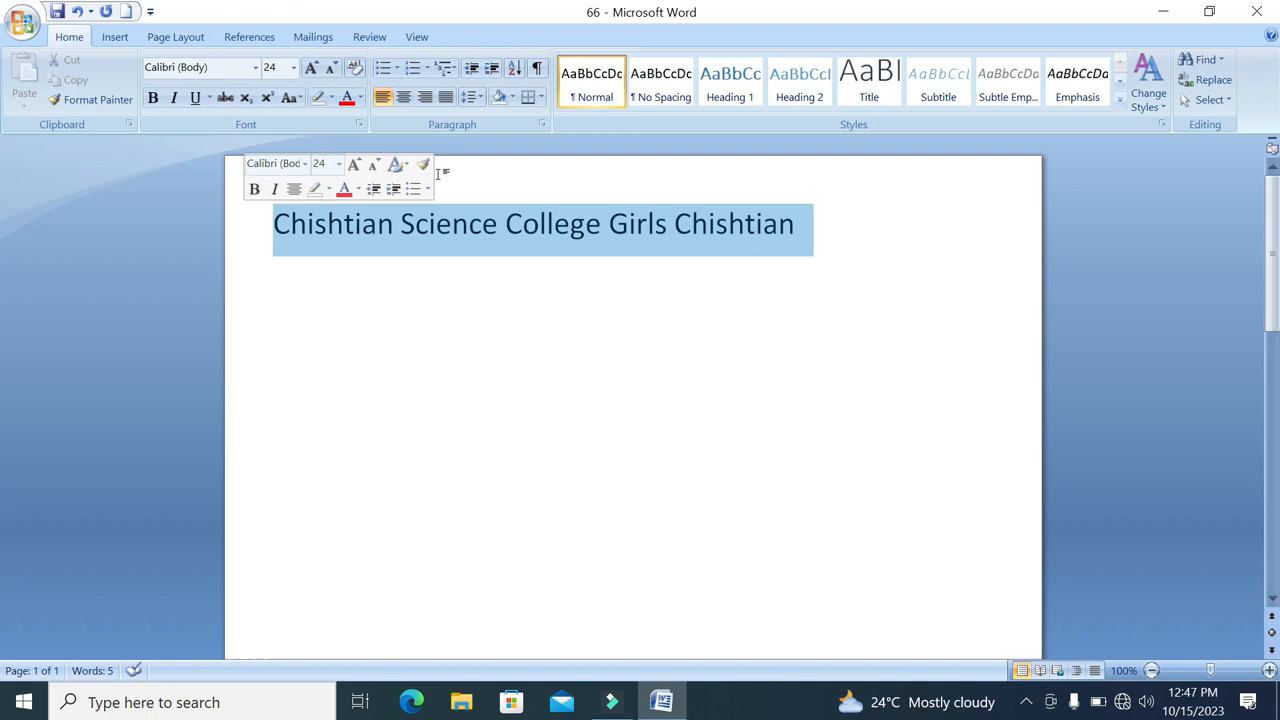
left_click(345, 98)
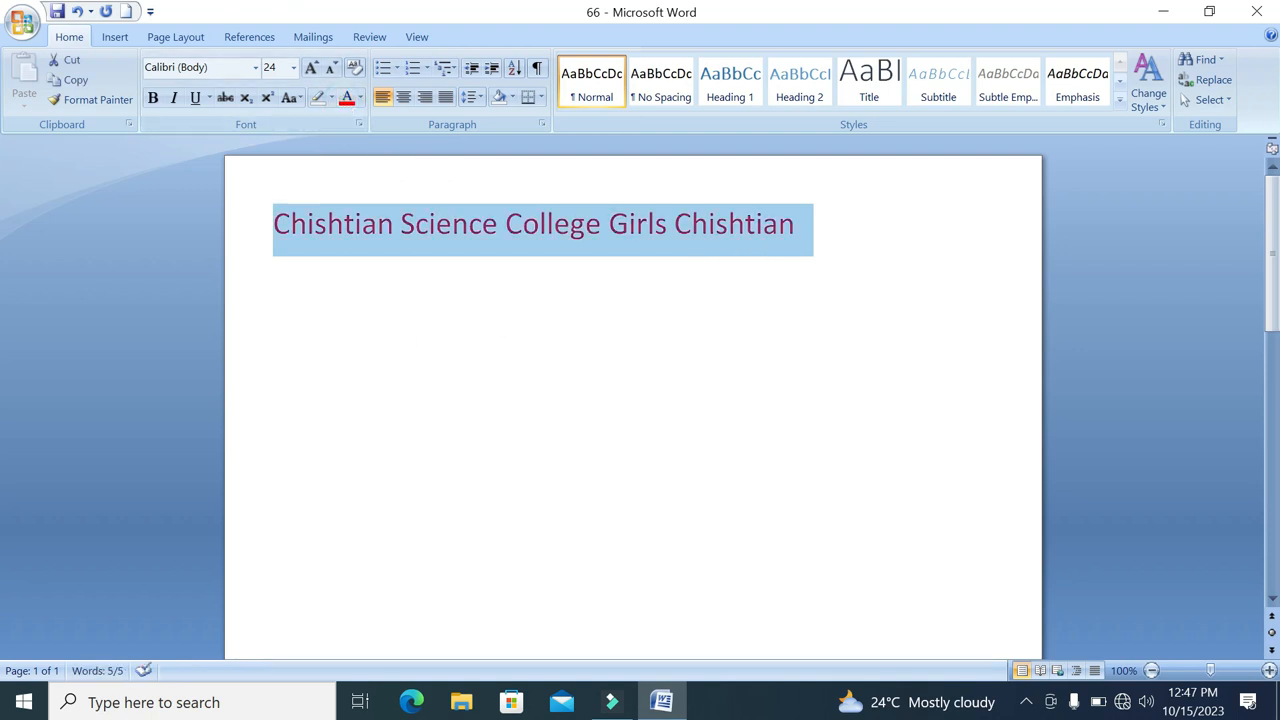
left_click(77, 15)
left_click(808, 224)
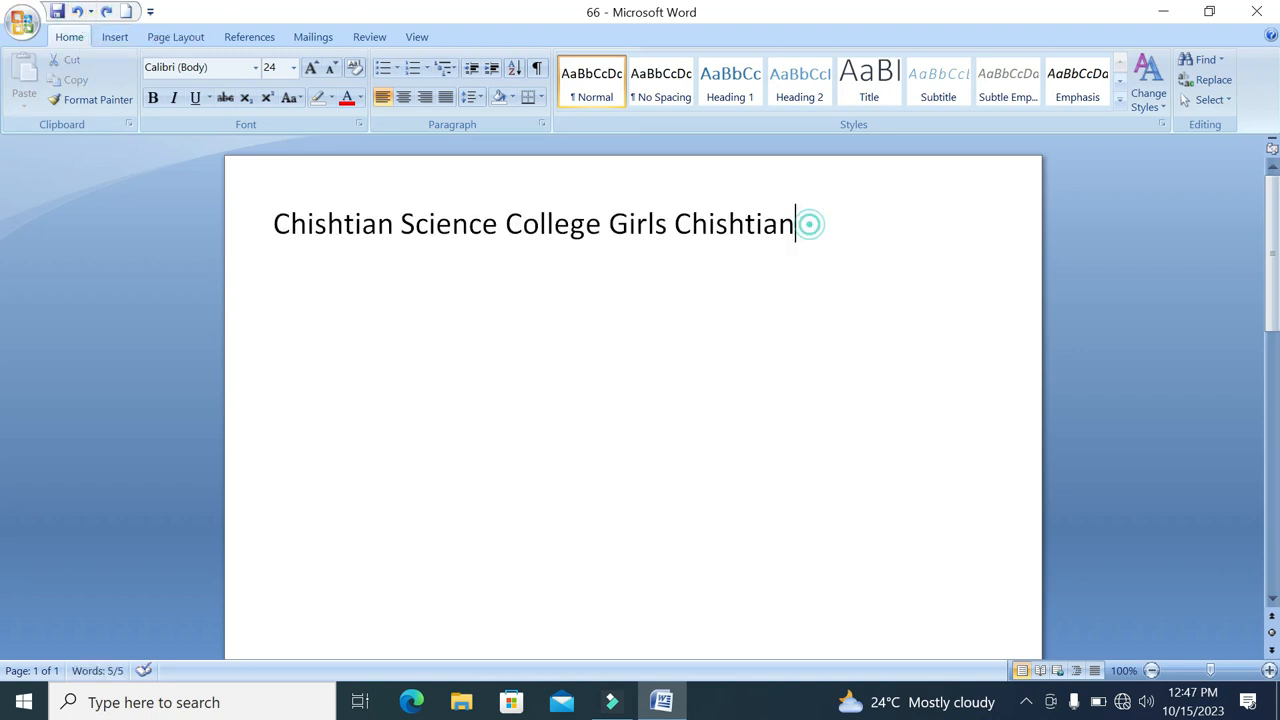
Color only "College Girls Chishtian" red and undo the font color
left_click_drag(800, 224, 505, 224)
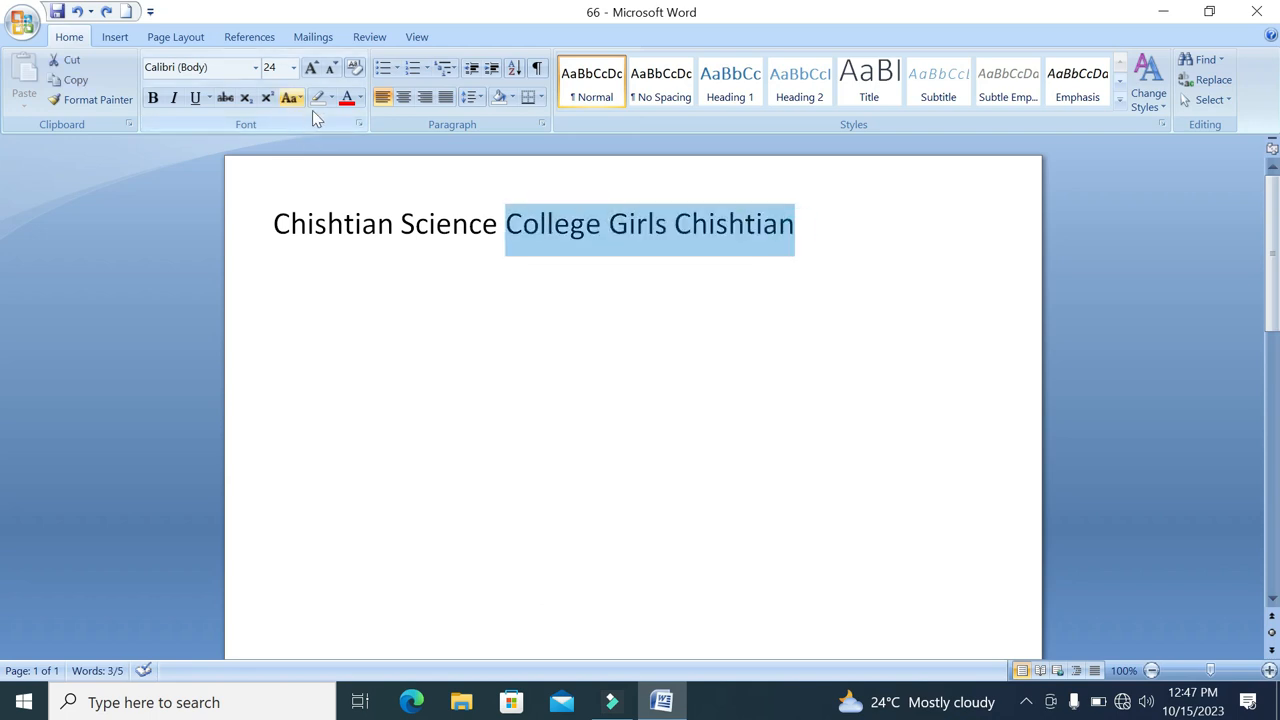
left_click(347, 100)
left_click(807, 212)
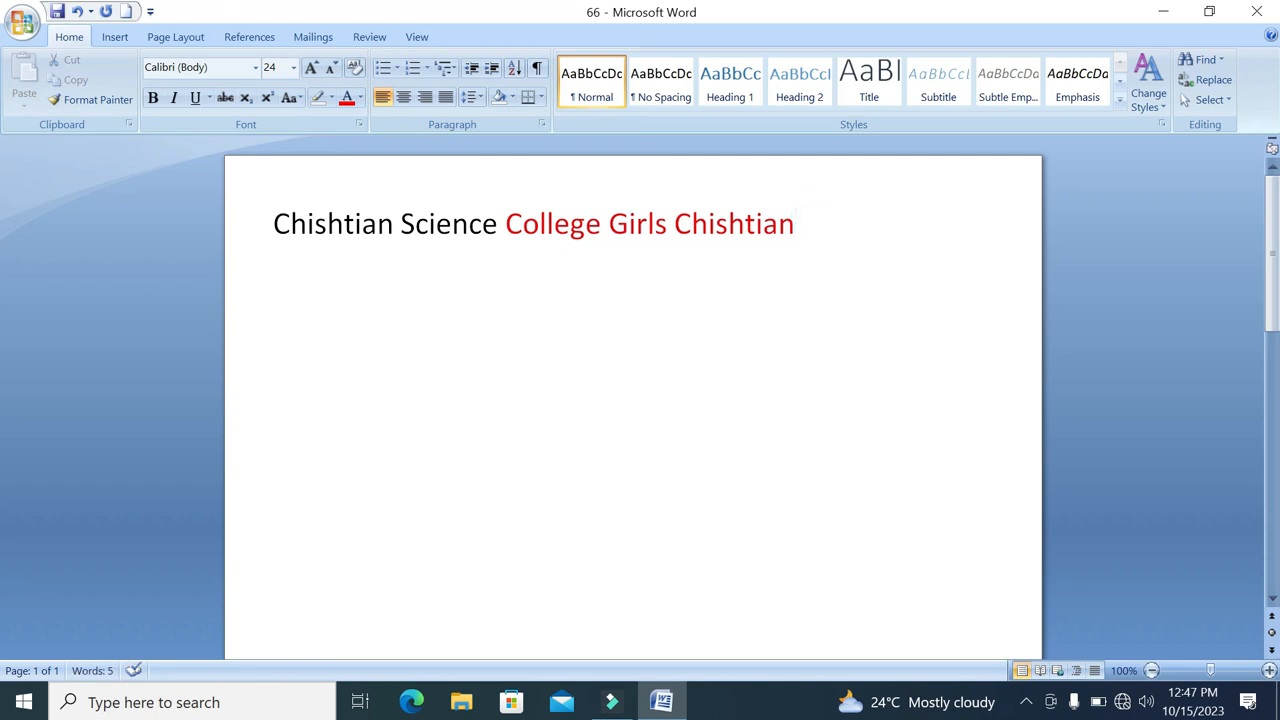
key("ctrl+z")
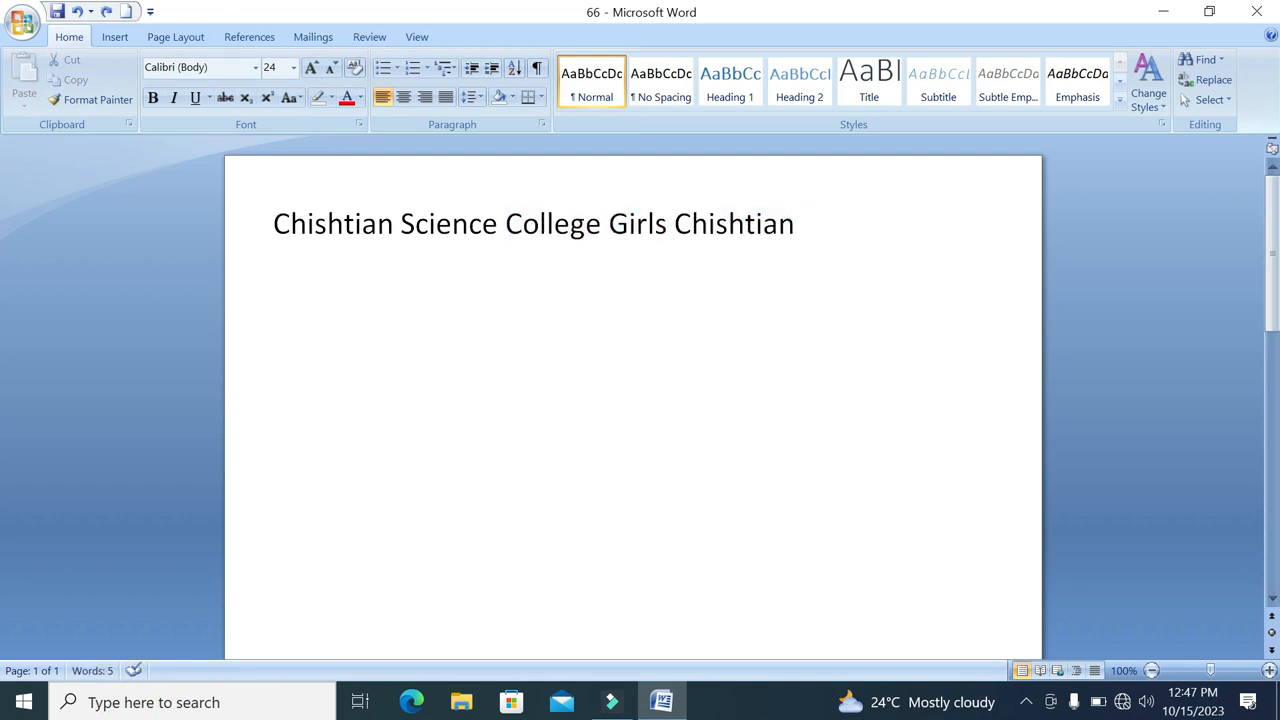
Start a new line below the college line, enter a person's full name there in red, and erase it
key("Return")
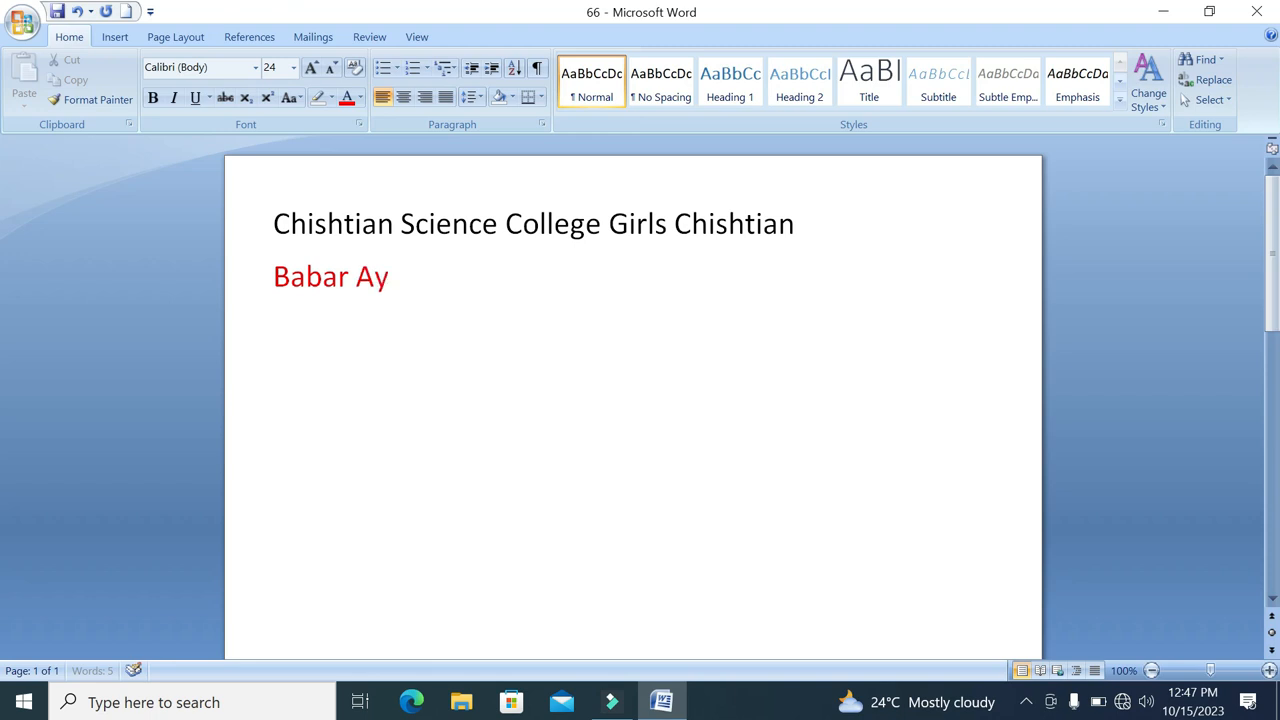
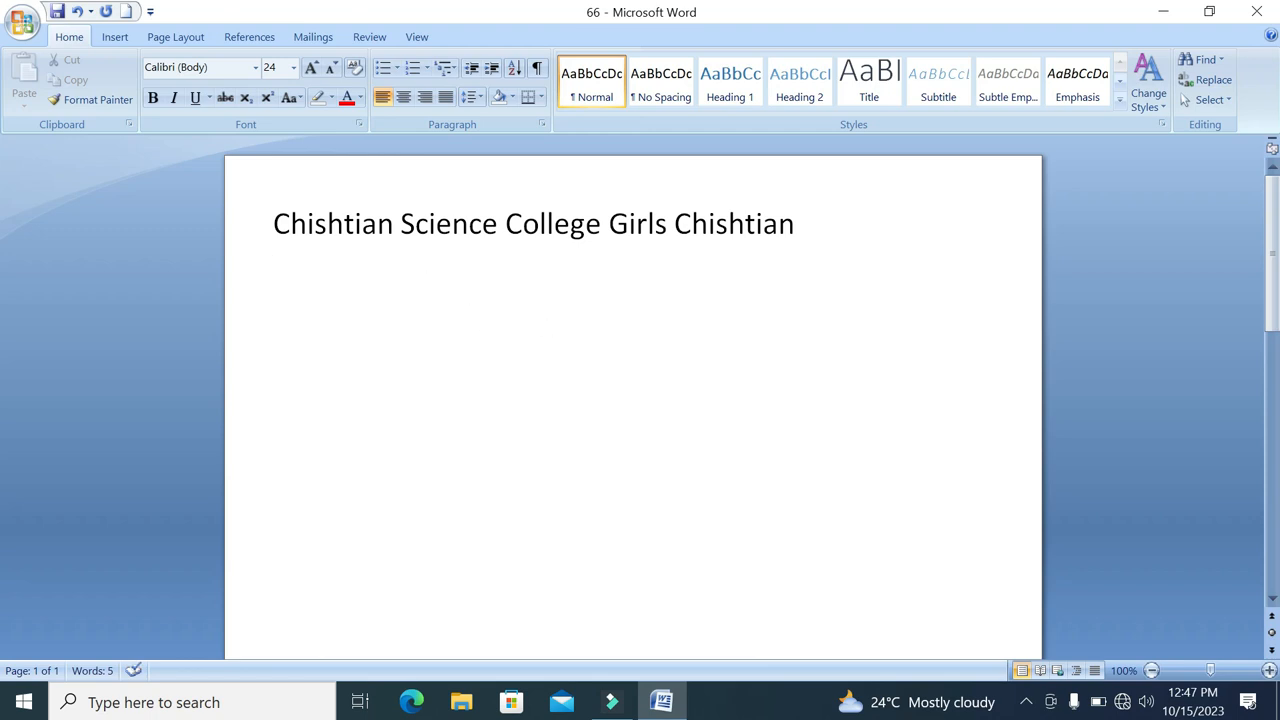
Set the new line's font color to Automatic and create a bulleted list with Pakistan, India, China and America
left_click(360, 100)
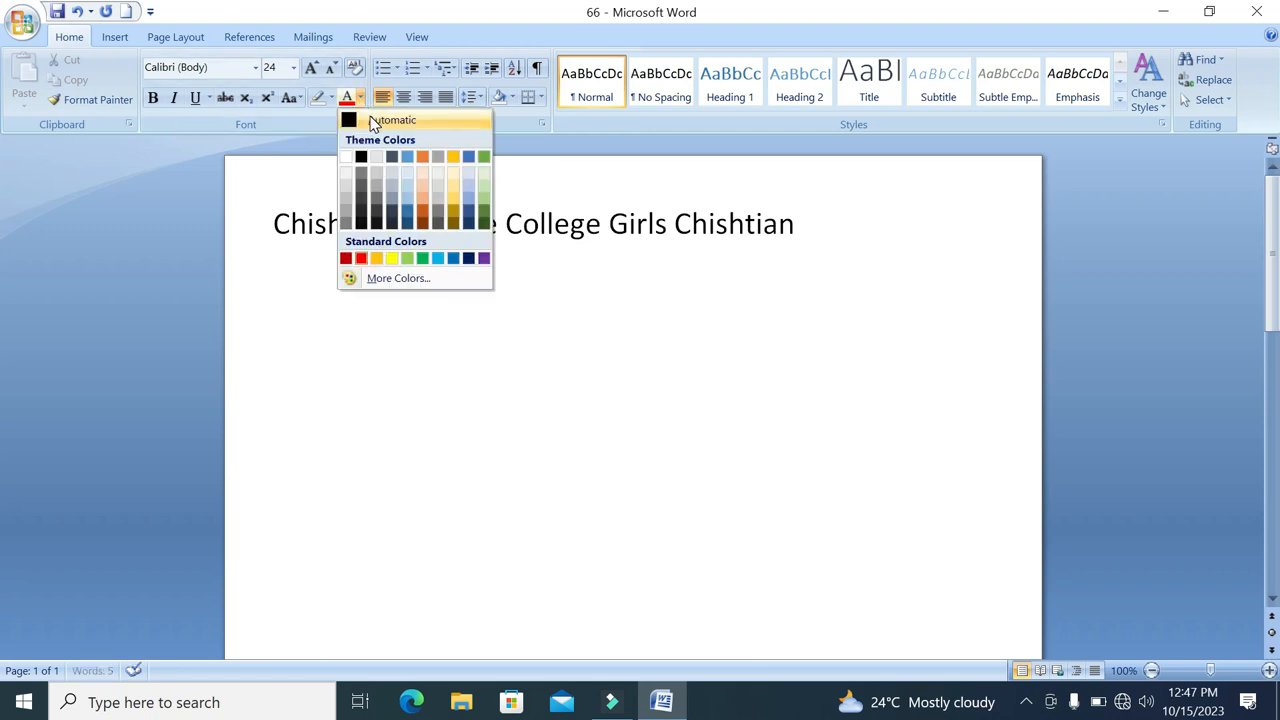
left_click(374, 121)
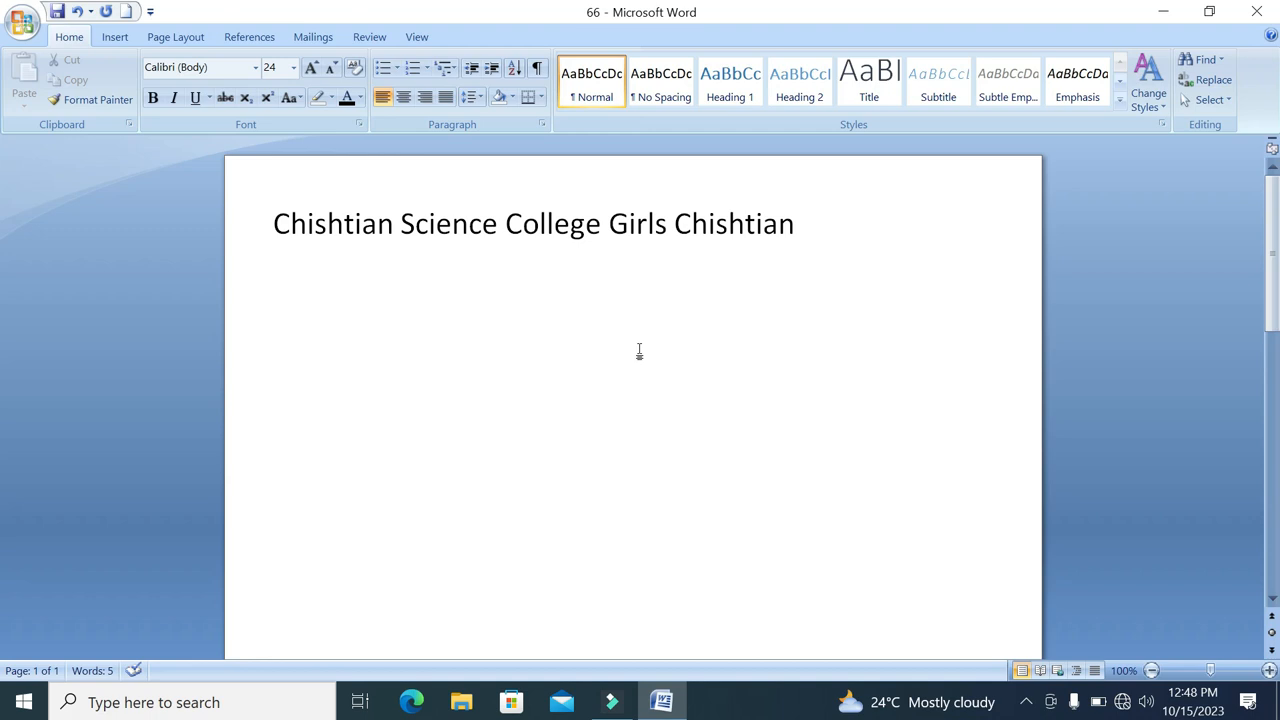
left_click(384, 70)
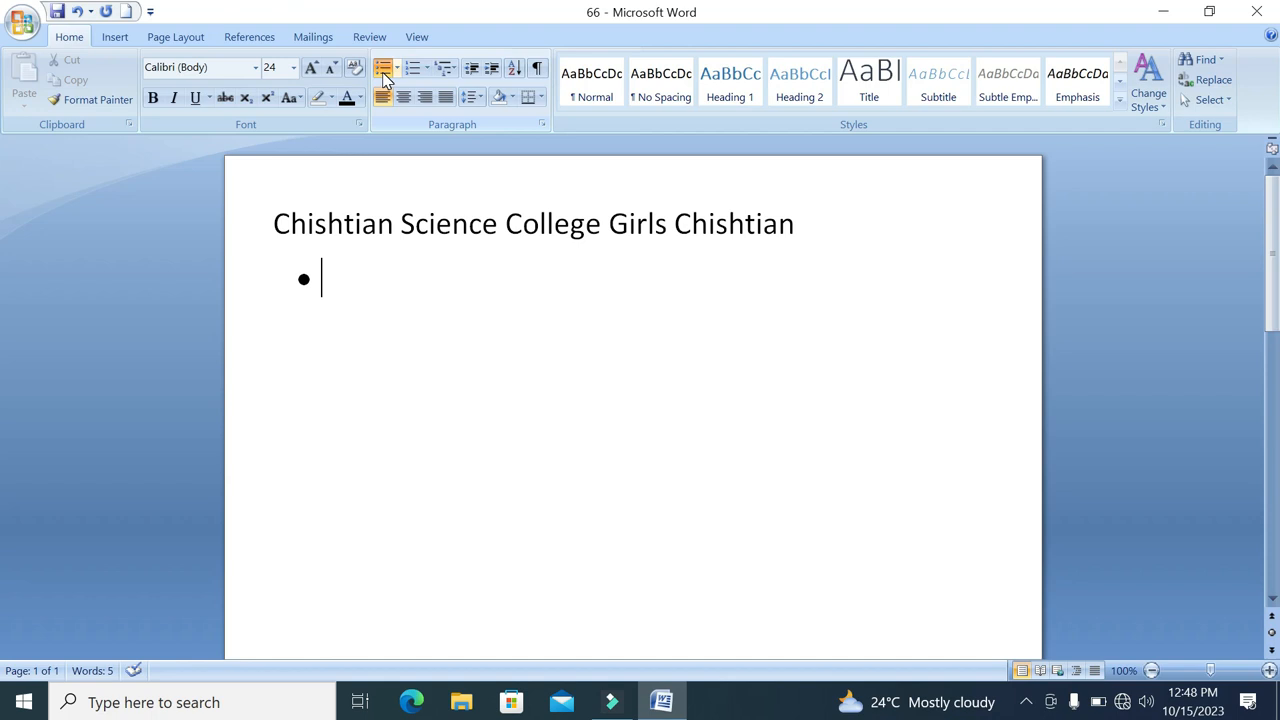
type("Pakistan")
key("Return")
type("India")
key("Return")
type("China")
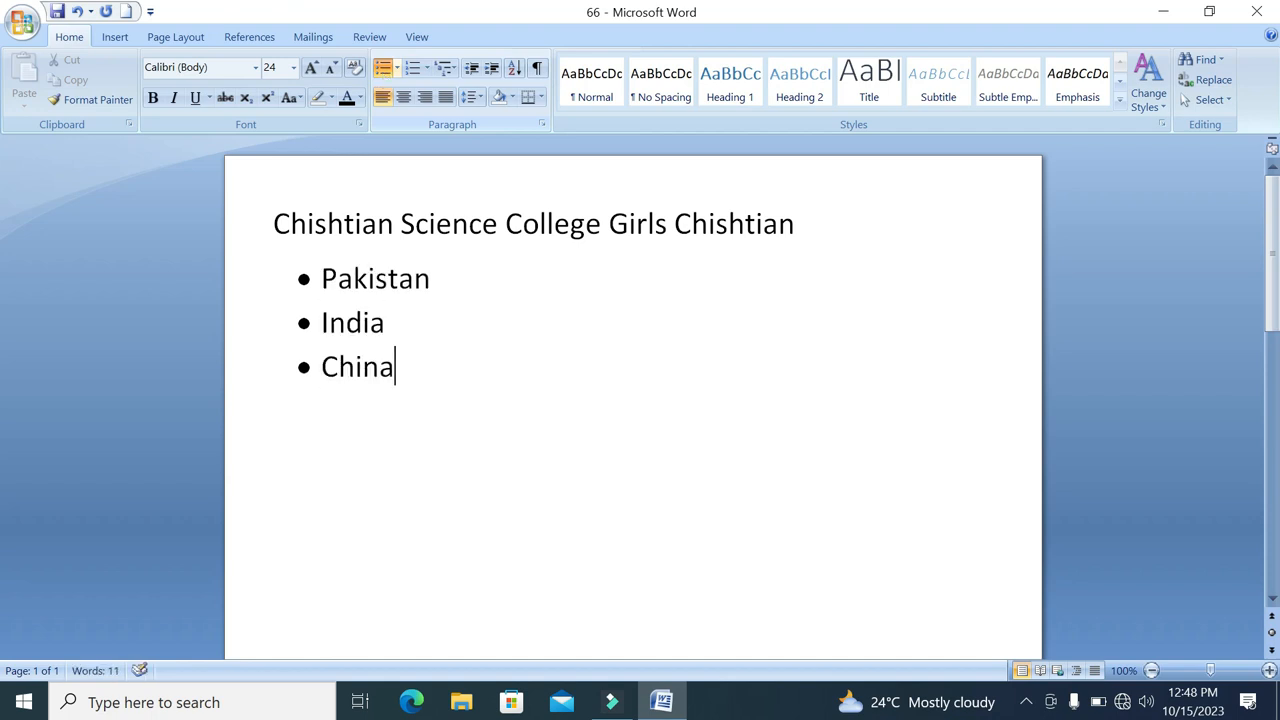
key("Return")
type("America")
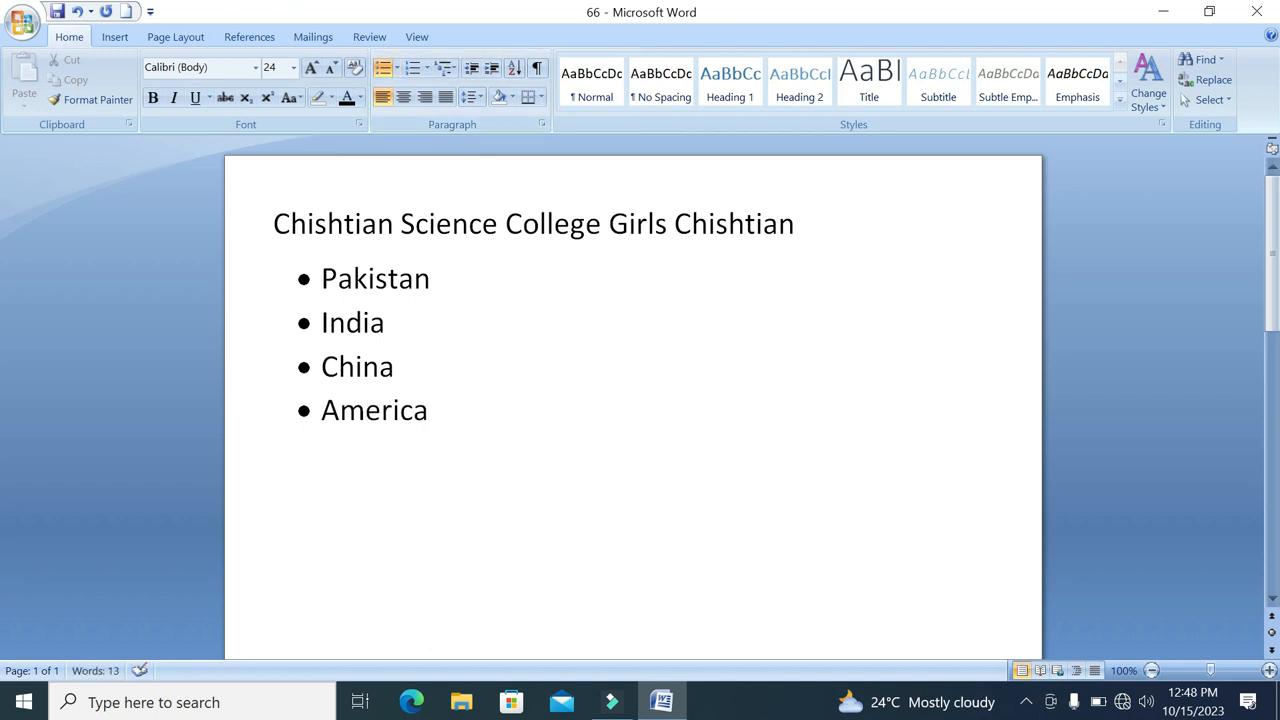
Remove the bullets from the four countries and apply them again
left_click_drag(322, 280, 458, 416)
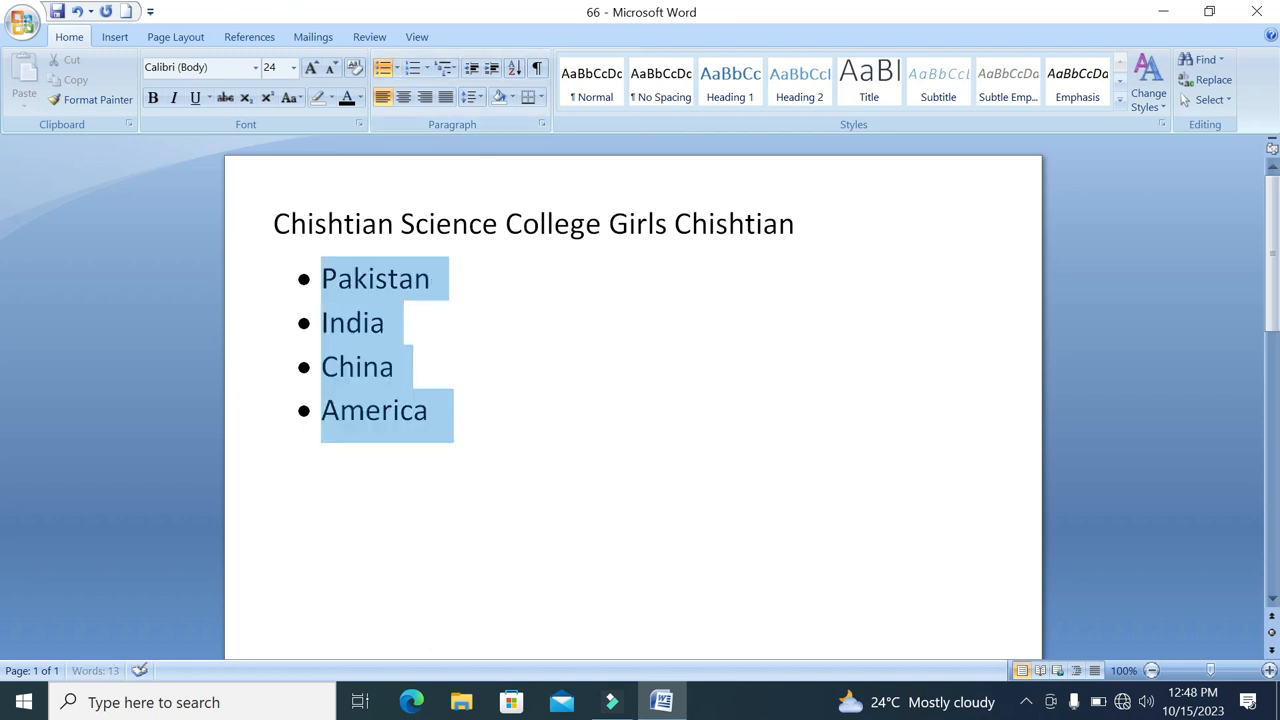
left_click(383, 66)
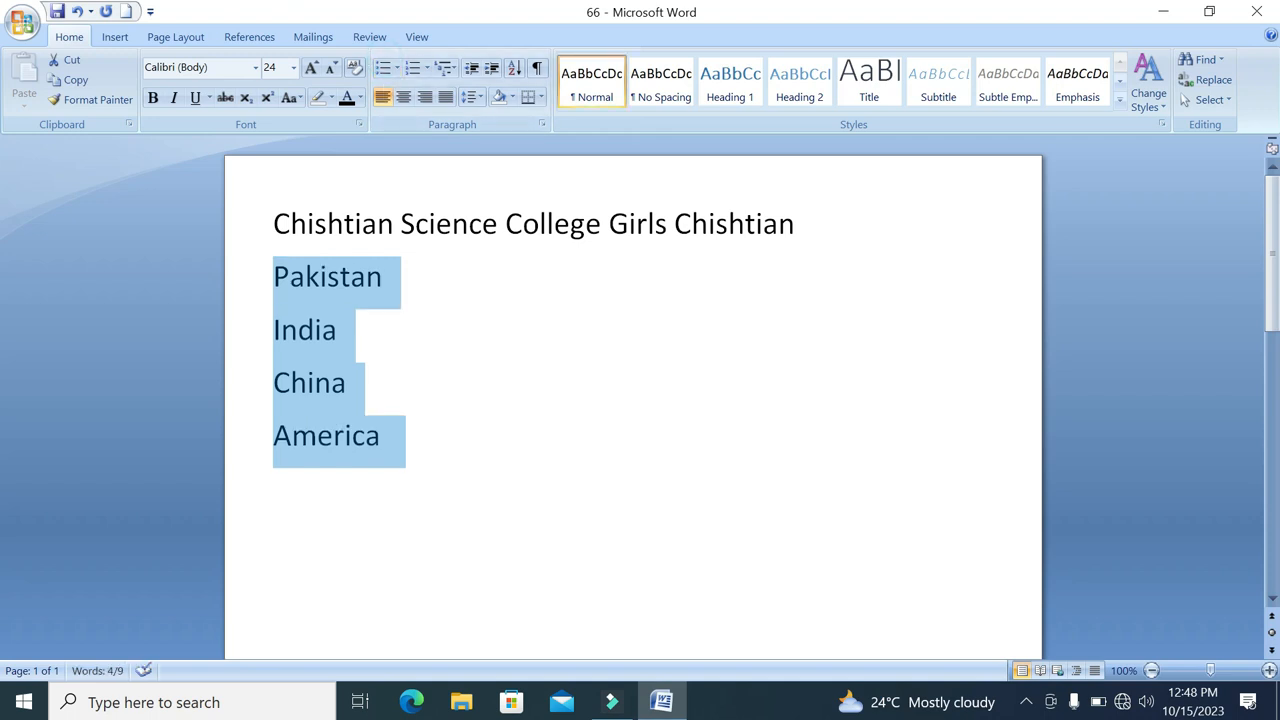
left_click(383, 67)
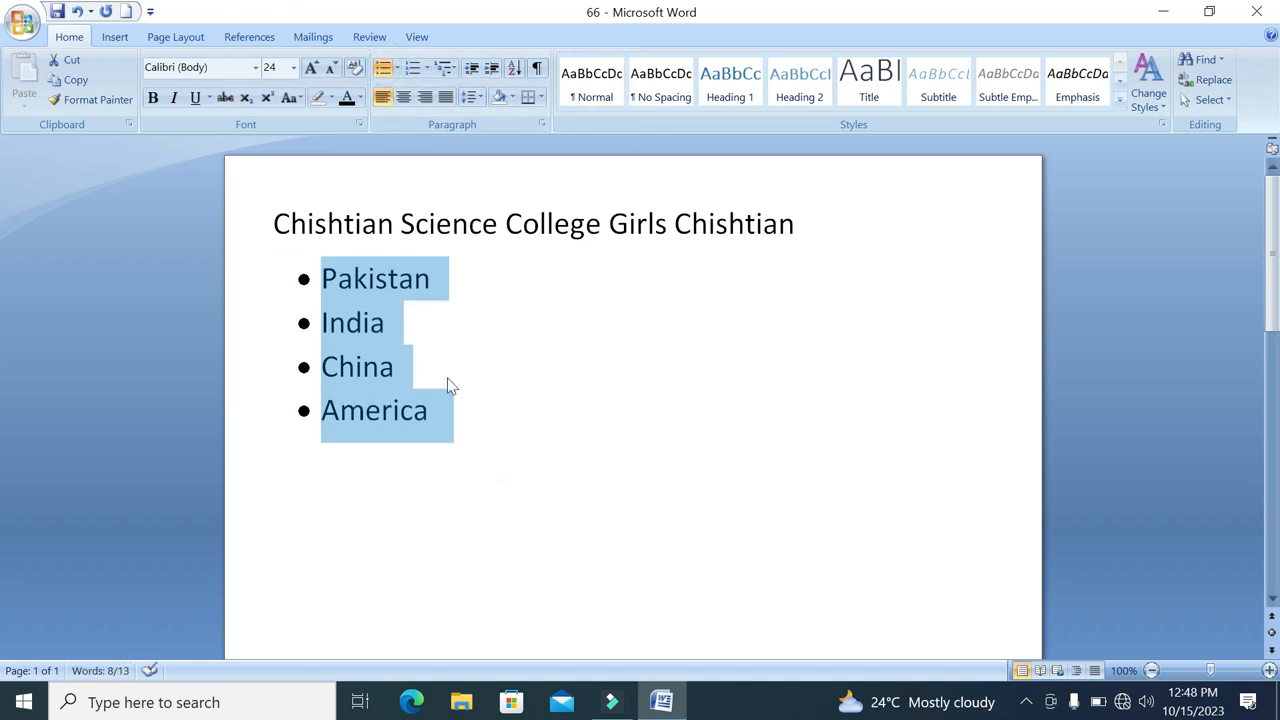
Change the country list's bullets to arrowheads and convert it to a numbered list in the 1., 2., 3. format
left_click(397, 68)
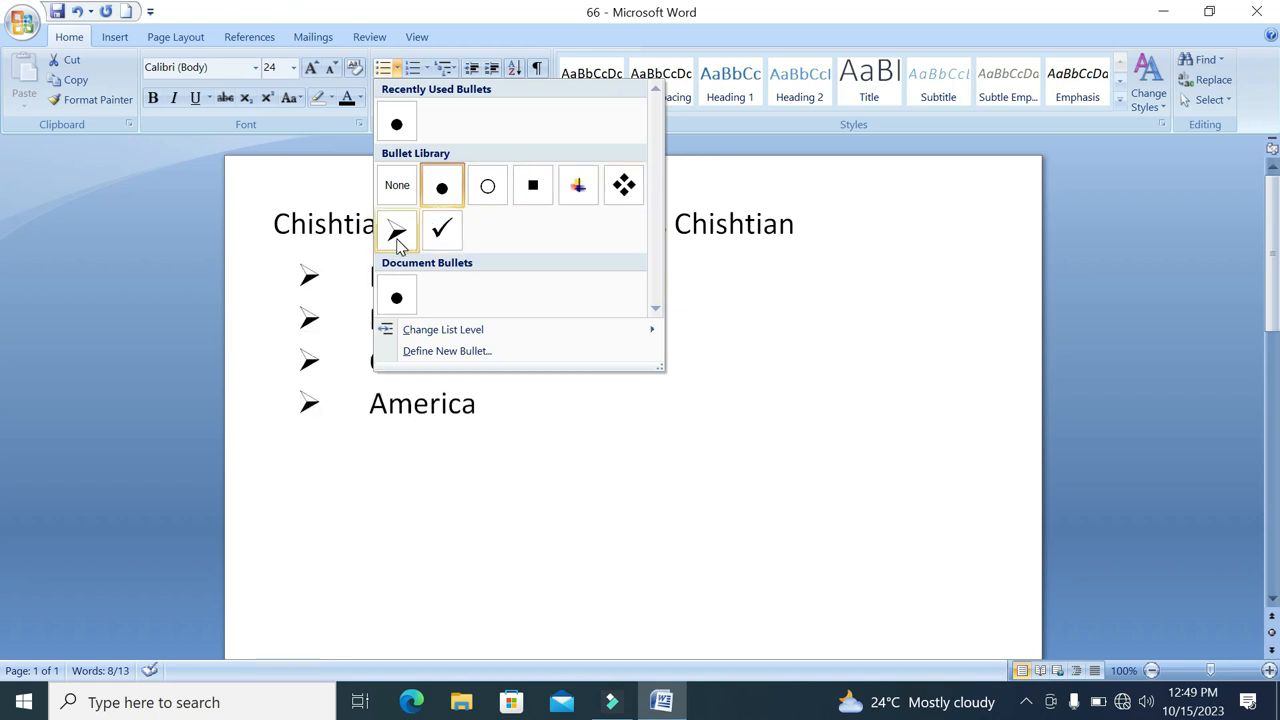
left_click(396, 238)
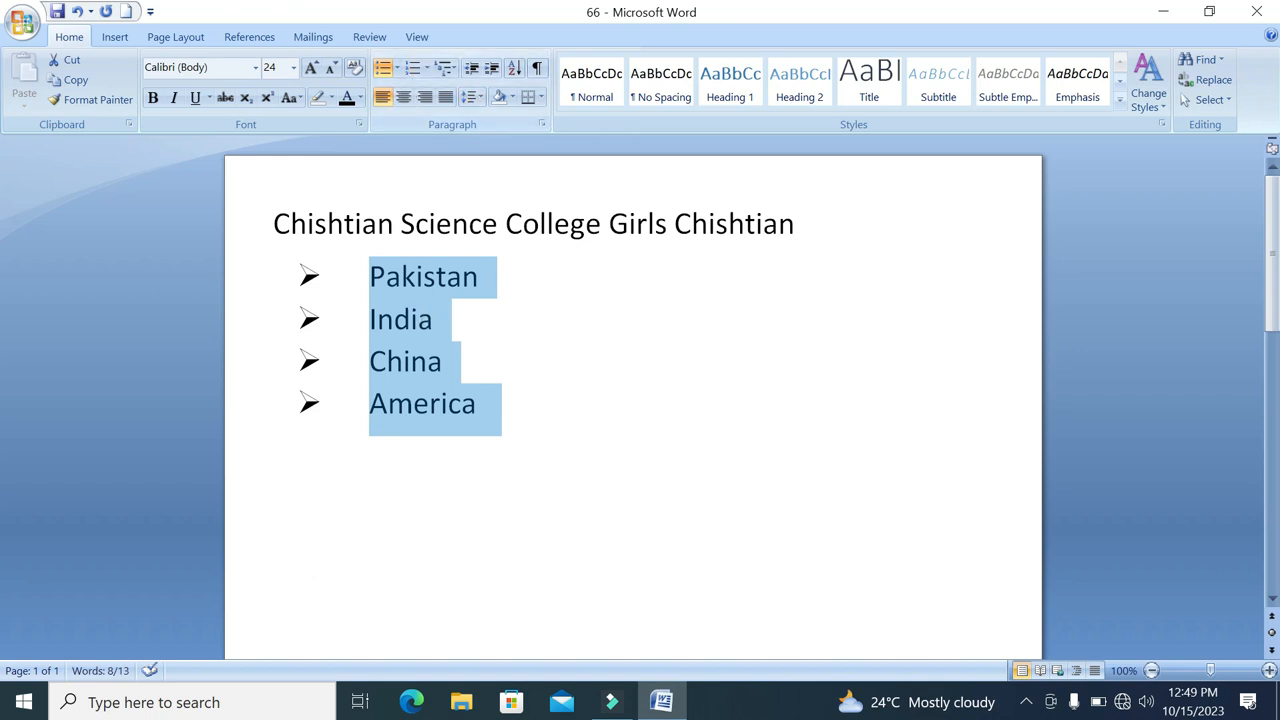
left_click(411, 67)
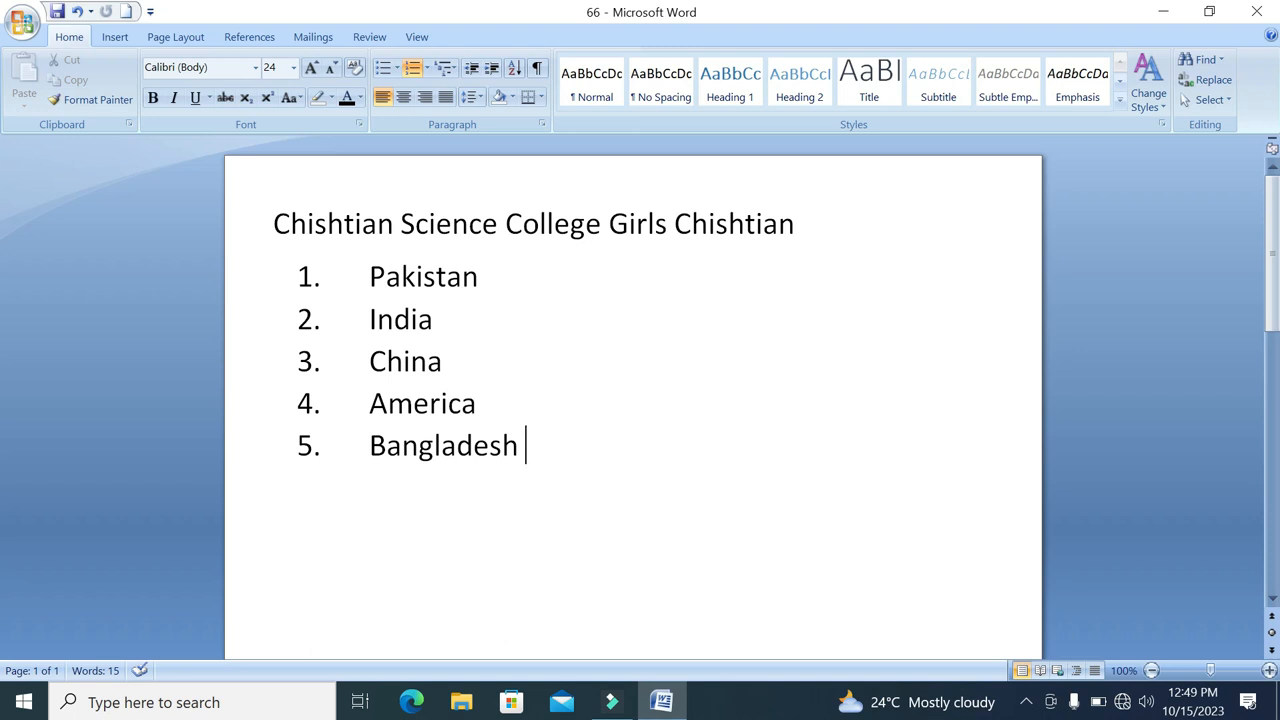
Add filler text as extra numbered items below Bangladesh and undo these additions
key("Return")
type("sdfwefwe")
key("Return")
type("sd")
key("ctrl+z")
key("ctrl+z")
key("ctrl+z")
key("ctrl+z")
Change the numbering of the five-country list to the lowercase a., b., c. format
left_click(551, 451)
left_click_drag(550, 451, 368, 290)
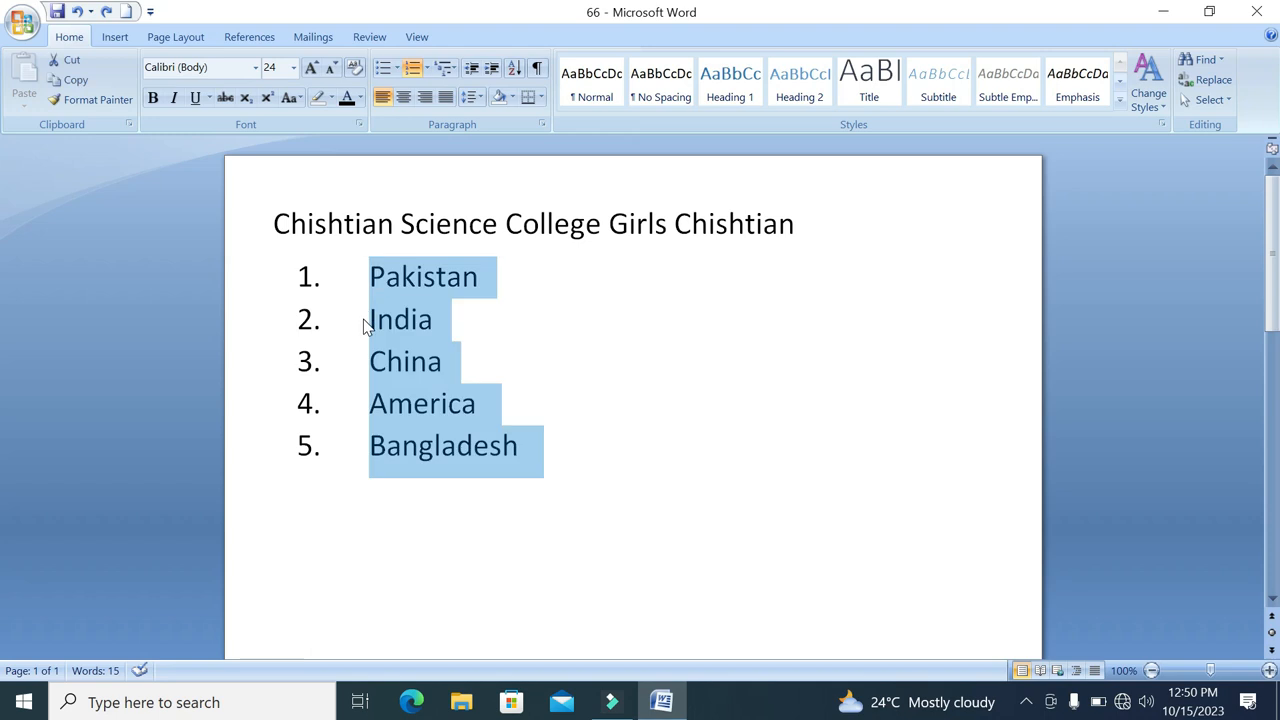
left_click(427, 68)
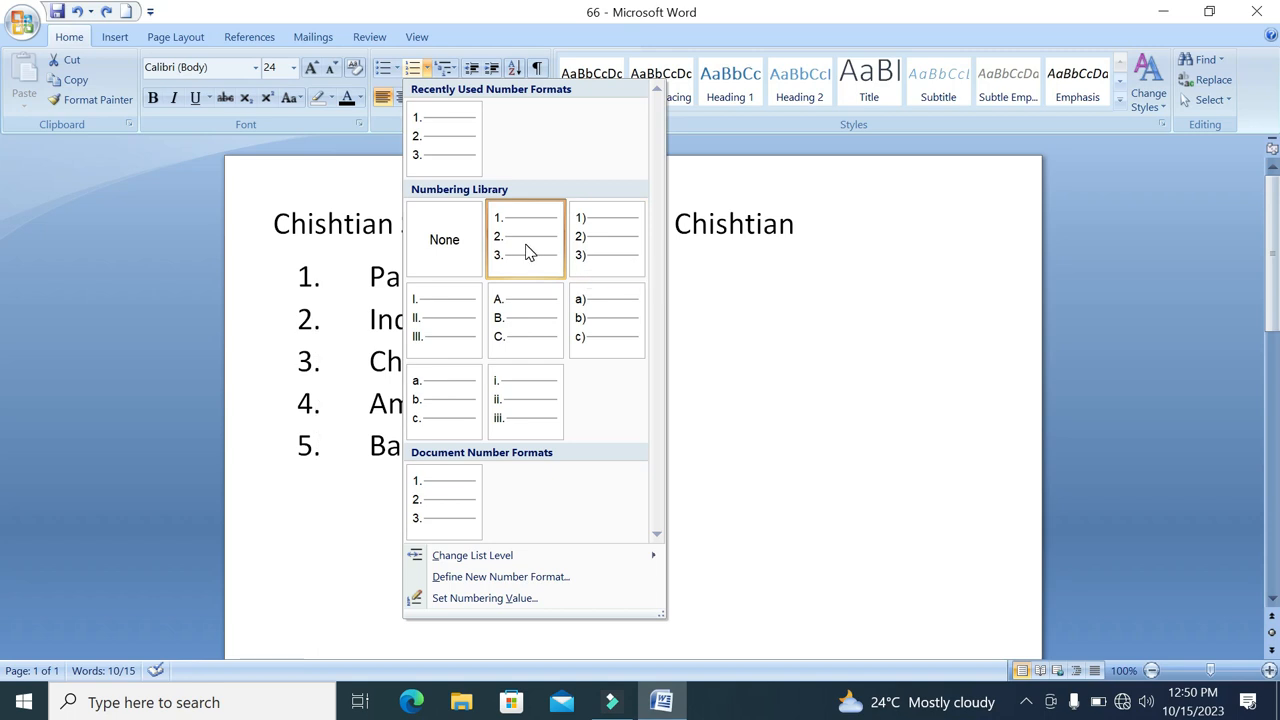
left_click(466, 411)
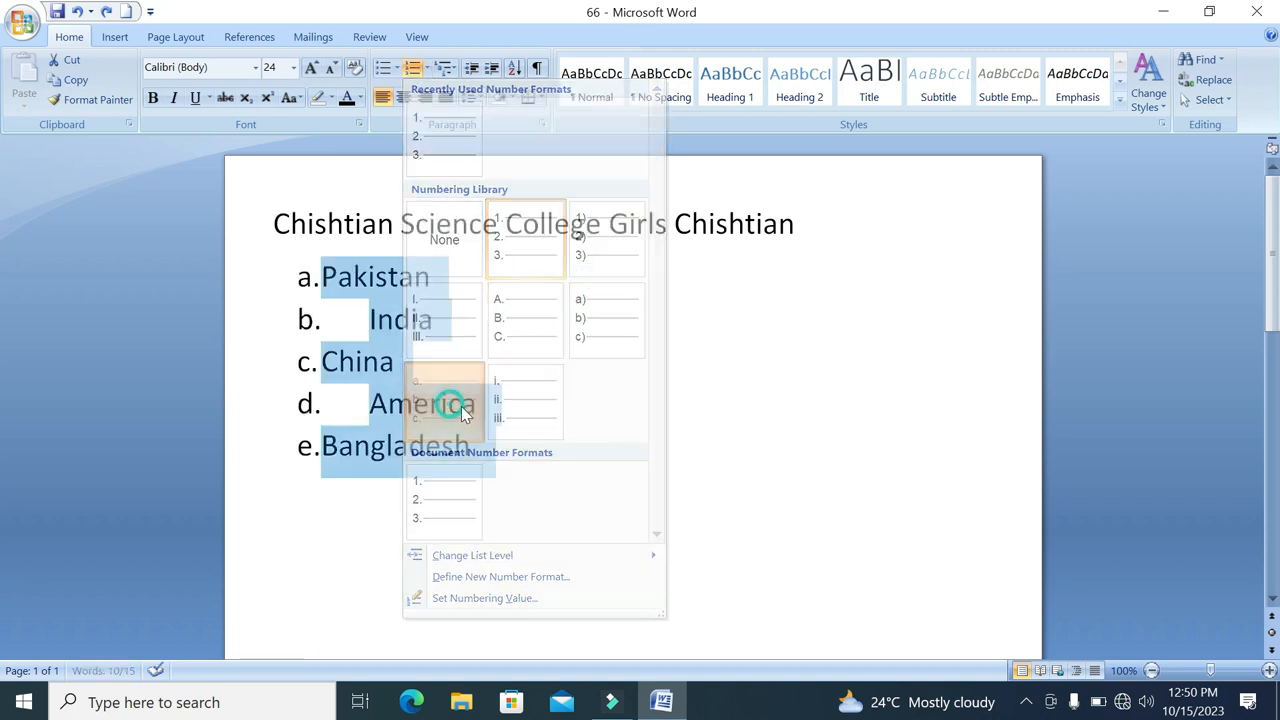
Tab the Pakistan and Bangladesh items across so their text lines up with the other countries
left_click(517, 318)
left_click(322, 278)
key("Tab")
left_click(326, 272)
key("Tab")
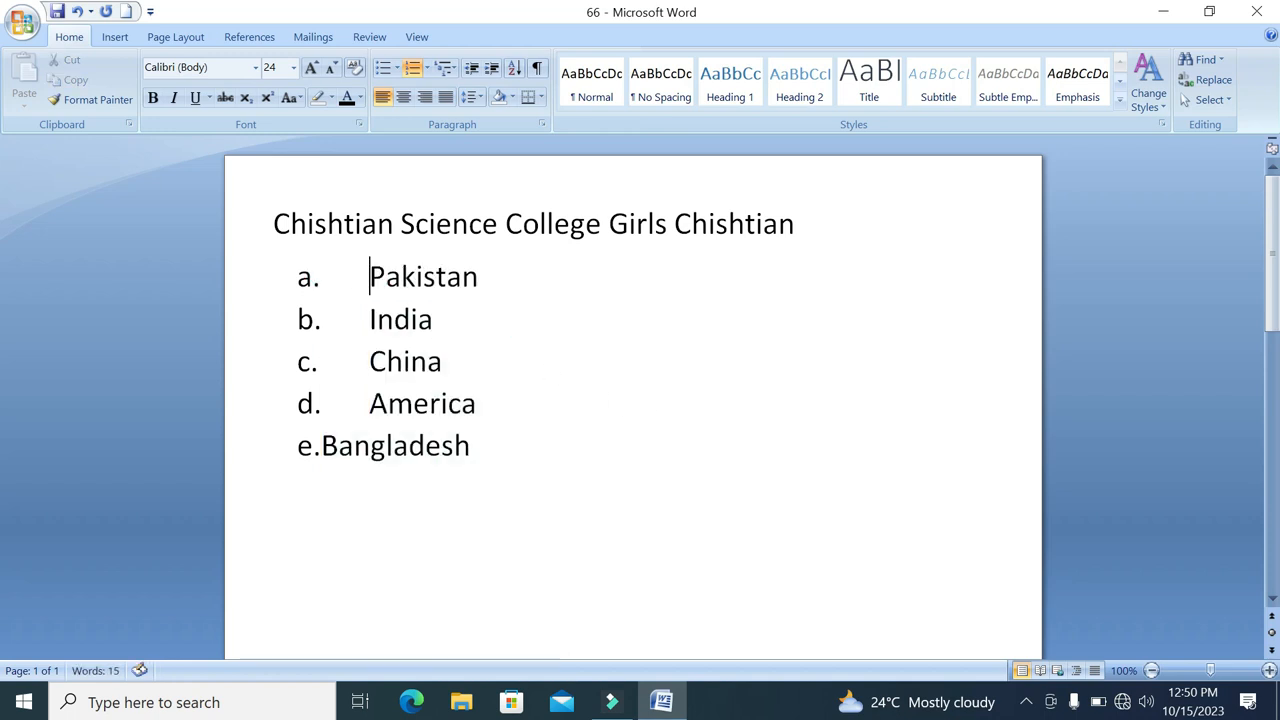
left_click(321, 445)
key("Tab")
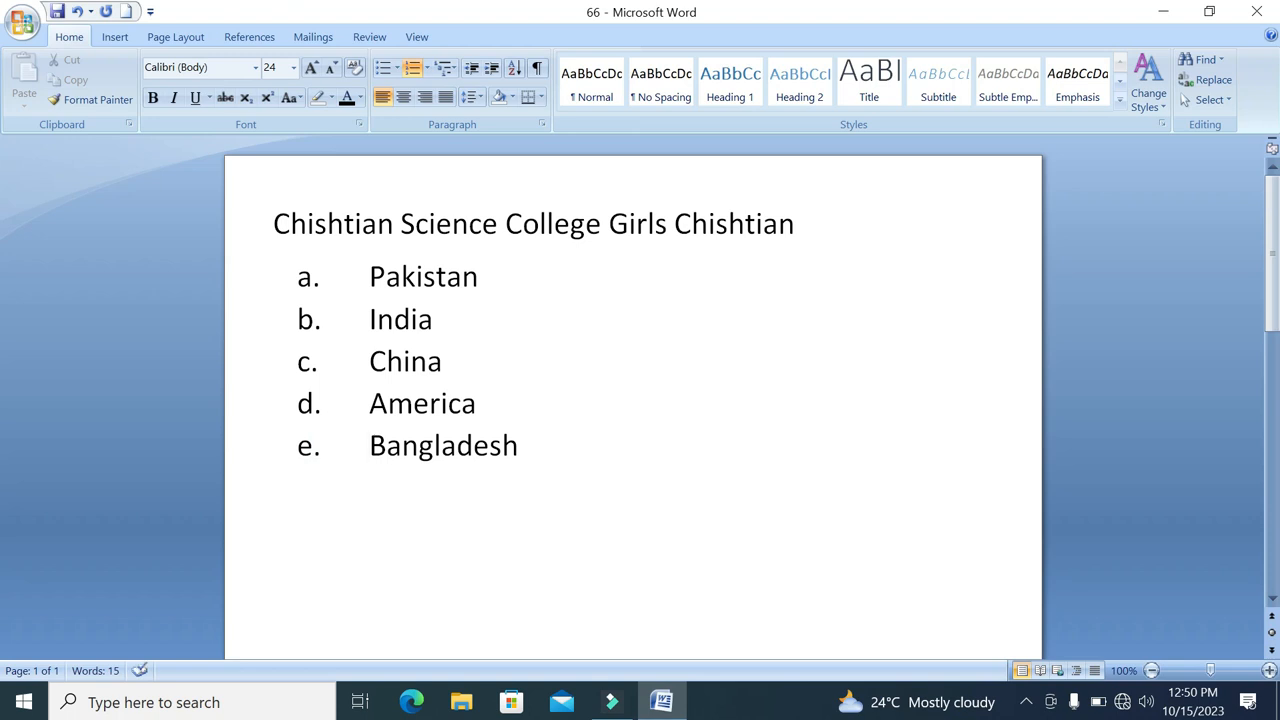
Add an empty list item below Bangladesh, then indent the Bangladesh text by a tab and remove that tab
left_click(557, 443)
key("Return")
left_click(387, 445)
key("Left")
key("Tab")
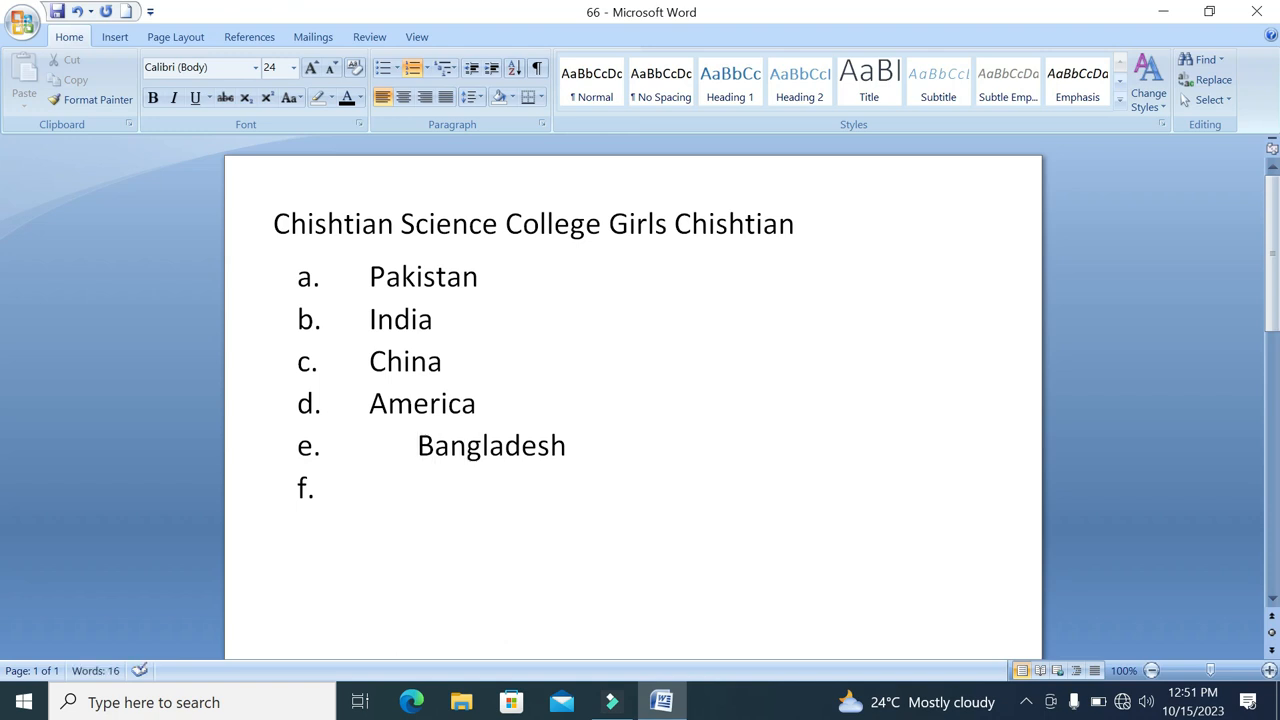
key("BackSpace")
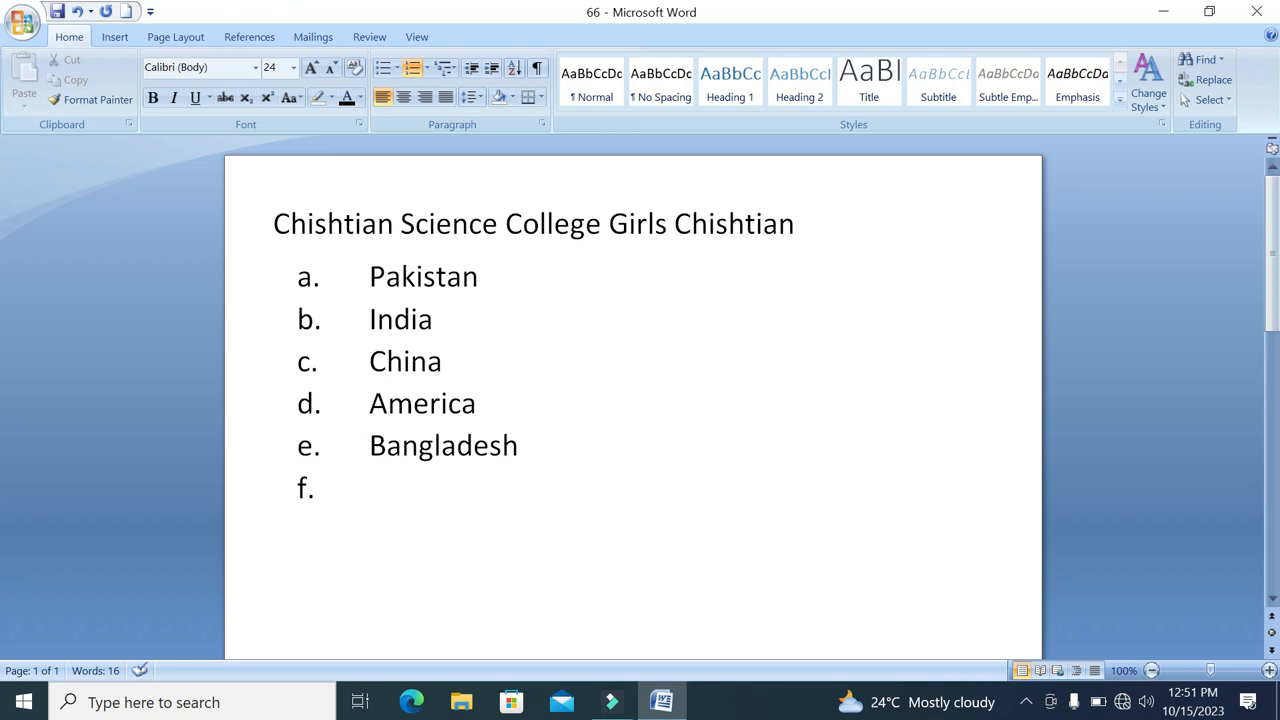
Delete all the country items from the lettered list, leaving one empty item
left_click_drag(450, 485, 370, 275)
left_click(457, 494)
left_click_drag(457, 494, 380, 272)
key("BackSpace")
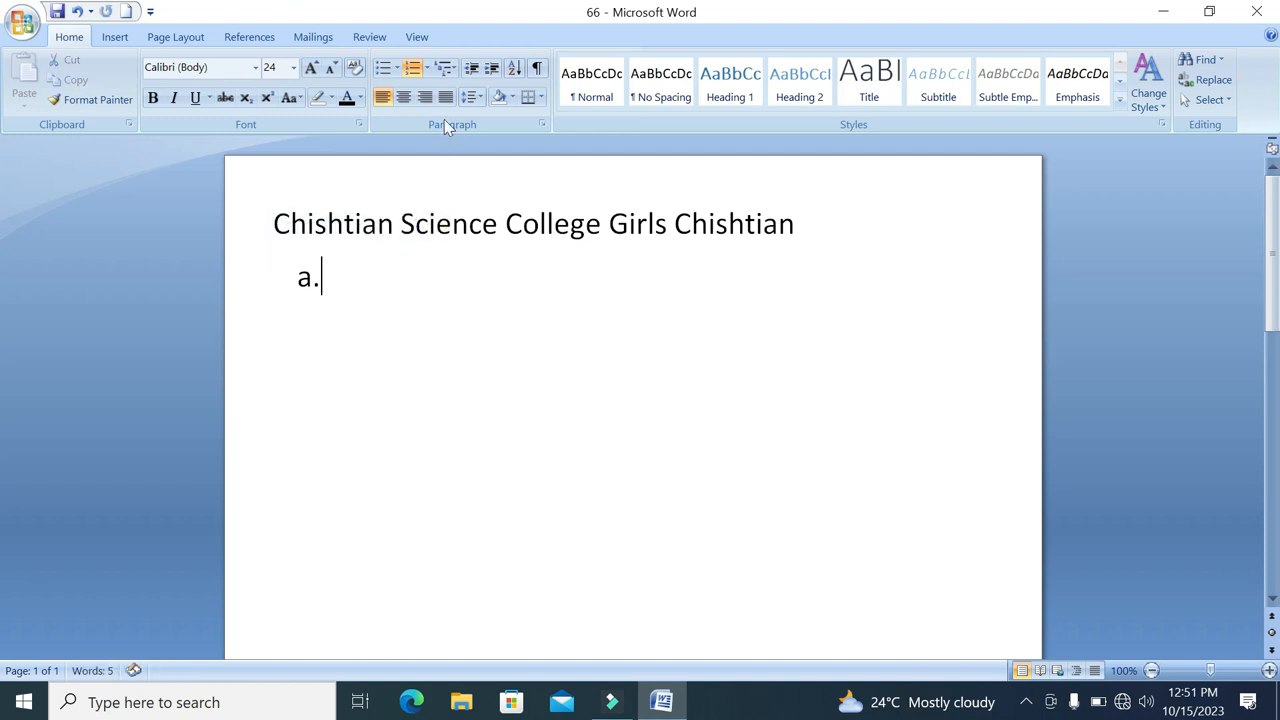
Look through the multilevel list styles for the empty item and close them without choosing one
left_click(456, 70)
left_click(454, 71)
left_click(454, 71)
mouse_move(480, 193)
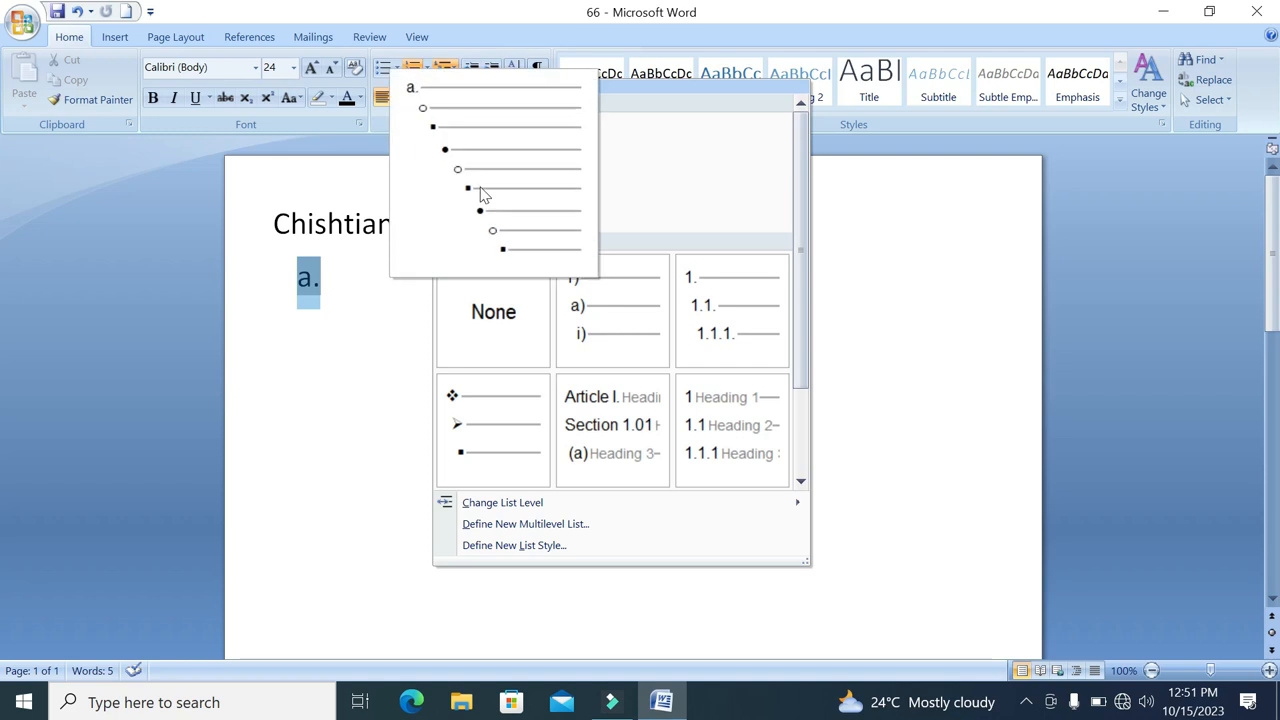
left_click(342, 272)
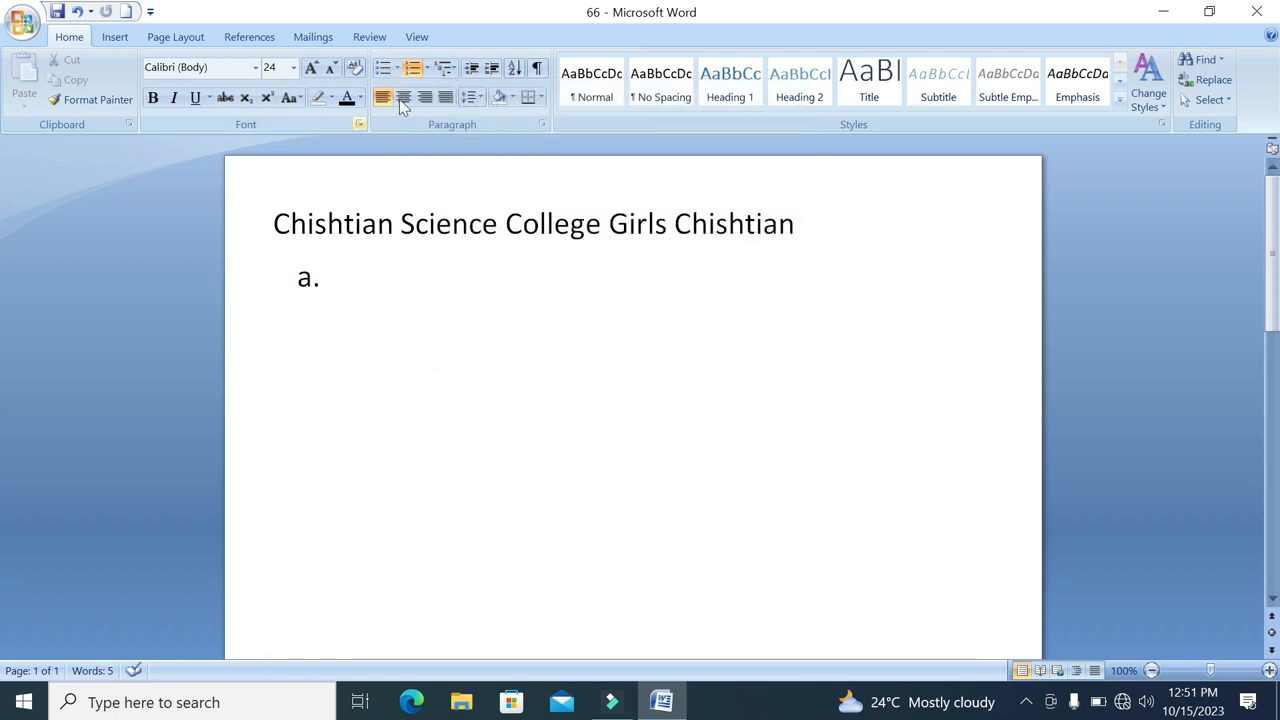
Remove the empty list item and the college line, and save the blank document
left_click(412, 67)
key("BackSpace")
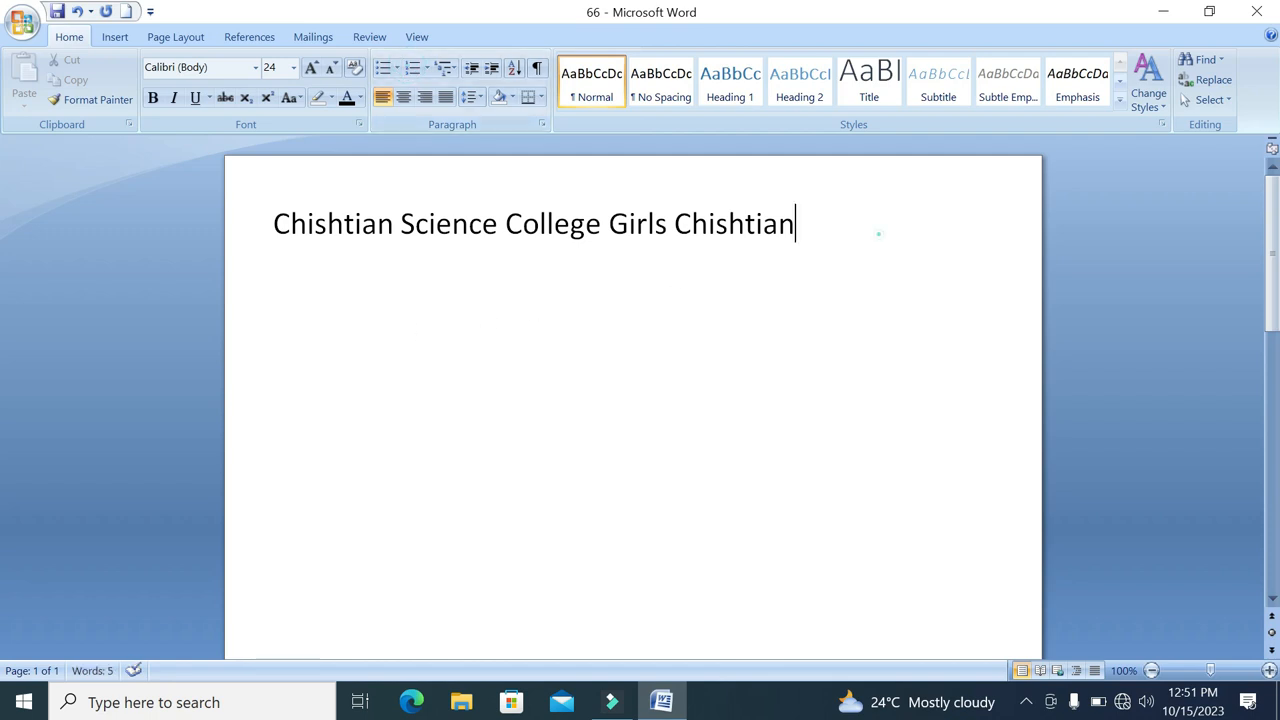
left_click(62, 238)
key("BackSpace")
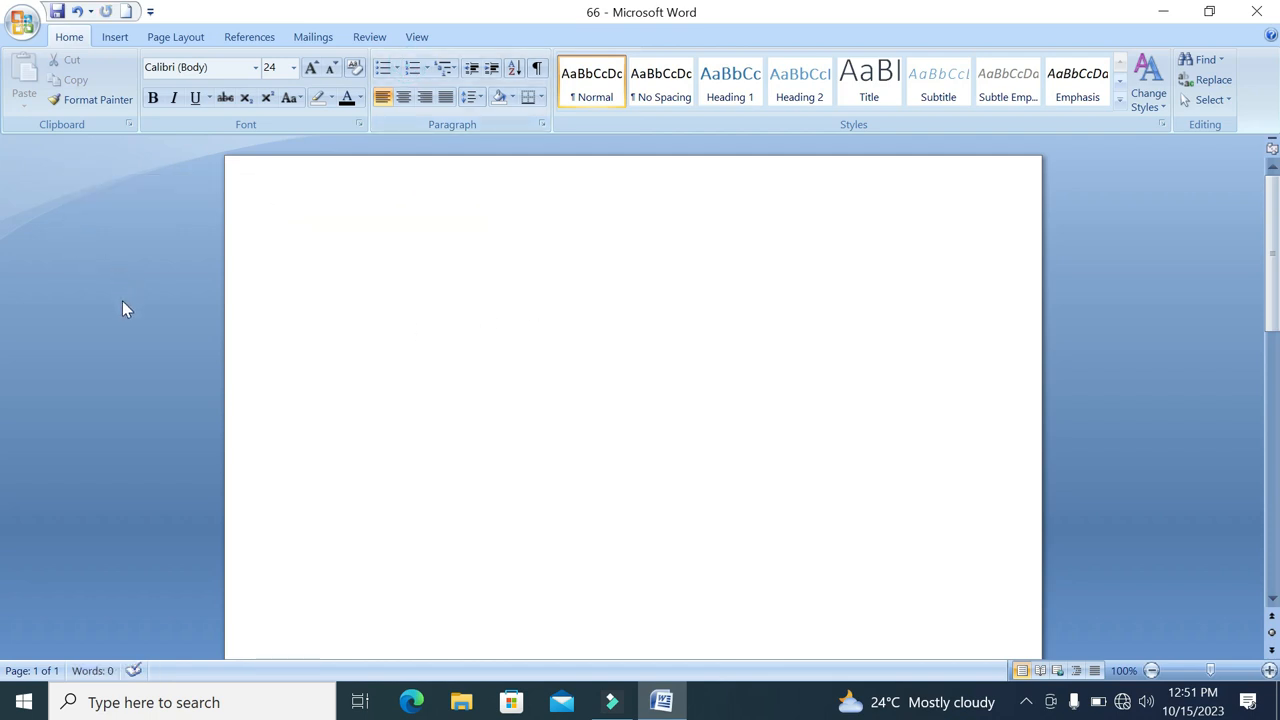
key("ctrl+s")
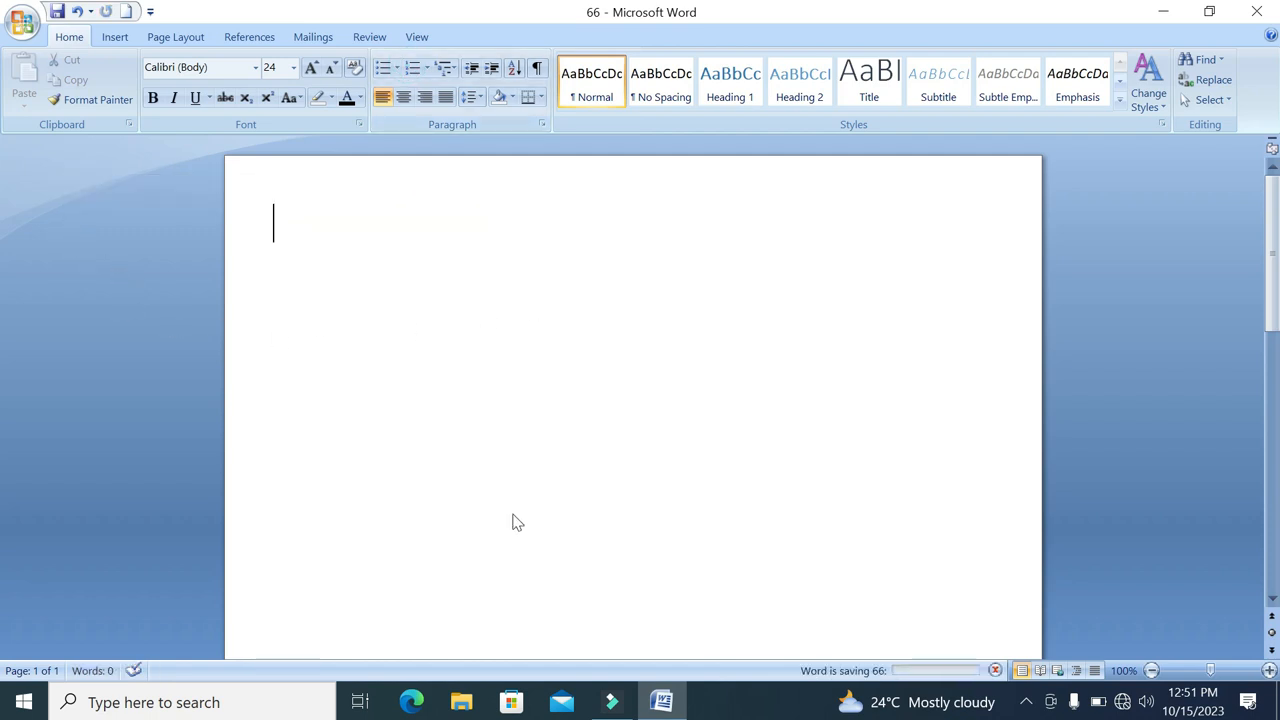
Enter the headings Software and Hardware on separate lines, with an empty line below each
type("Software")
key("Return")
key("Return")
type("Hardware")
key("Return")
key("Return")
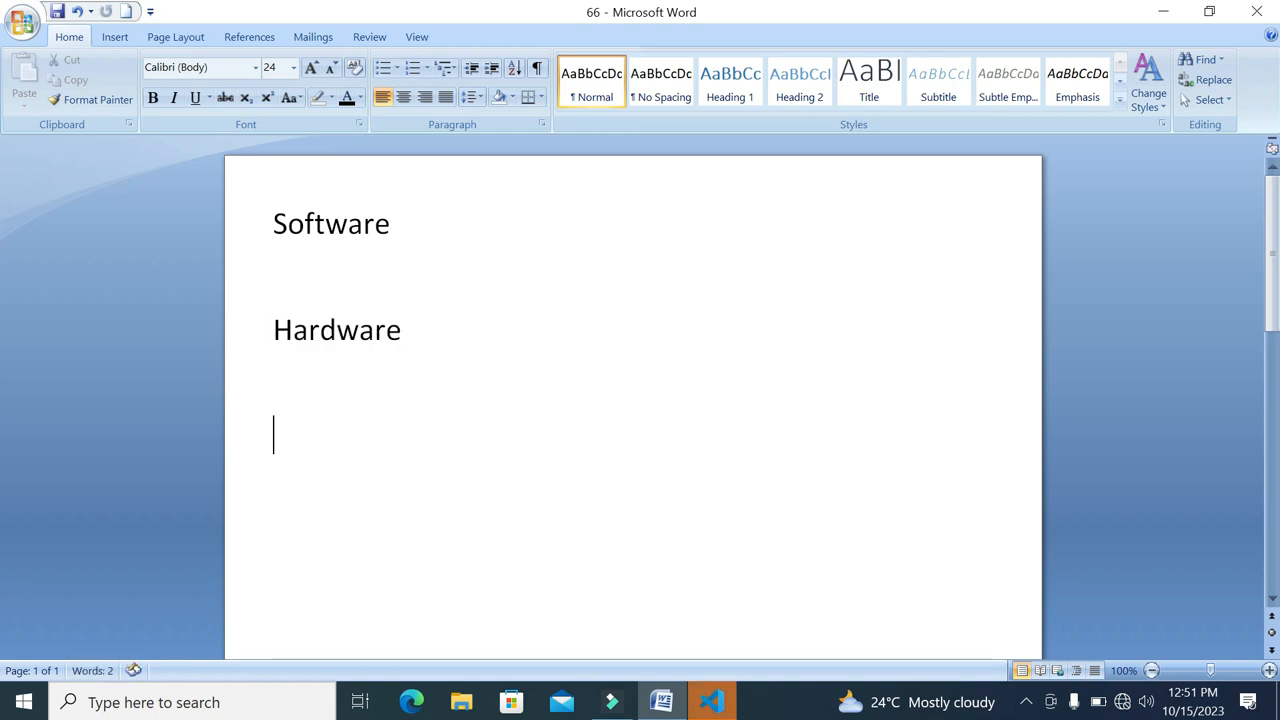
Add the headings CPU, LCD and Printer below Hardware, with an empty line between them
type("CUP")
key("BackSpace")
key("BackSpace")
key("BackSpace")
type("CPU")
key("Return")
key("Return")
type("LCD")
key("Return")
key("Return")
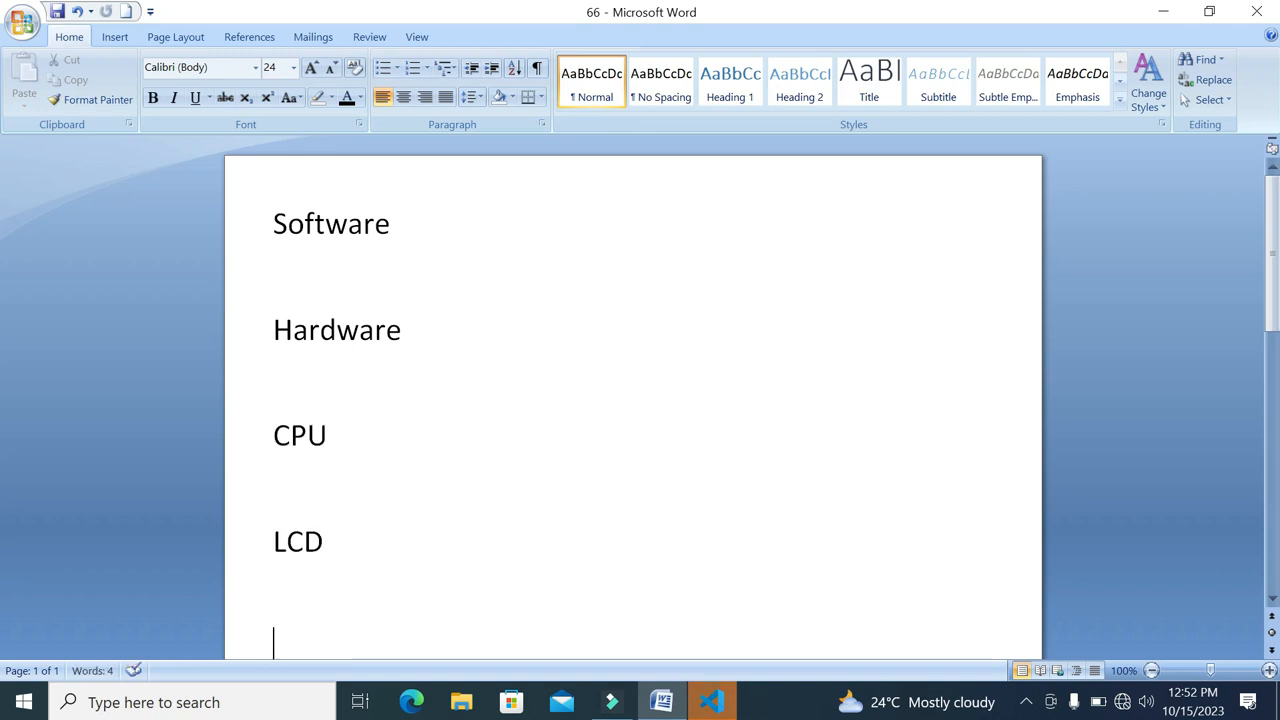
type("Printer")
key("Return")
Clear the formatting of all five headings
key("ctrl+a")
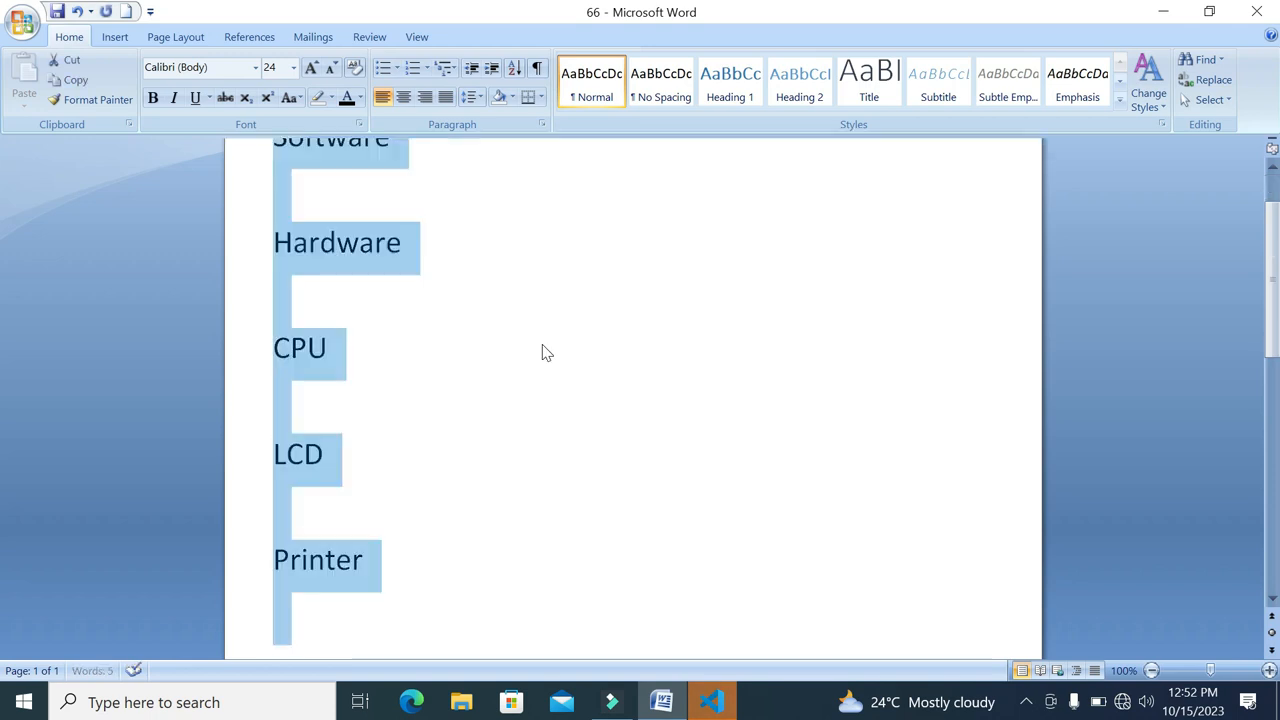
left_click(355, 67)
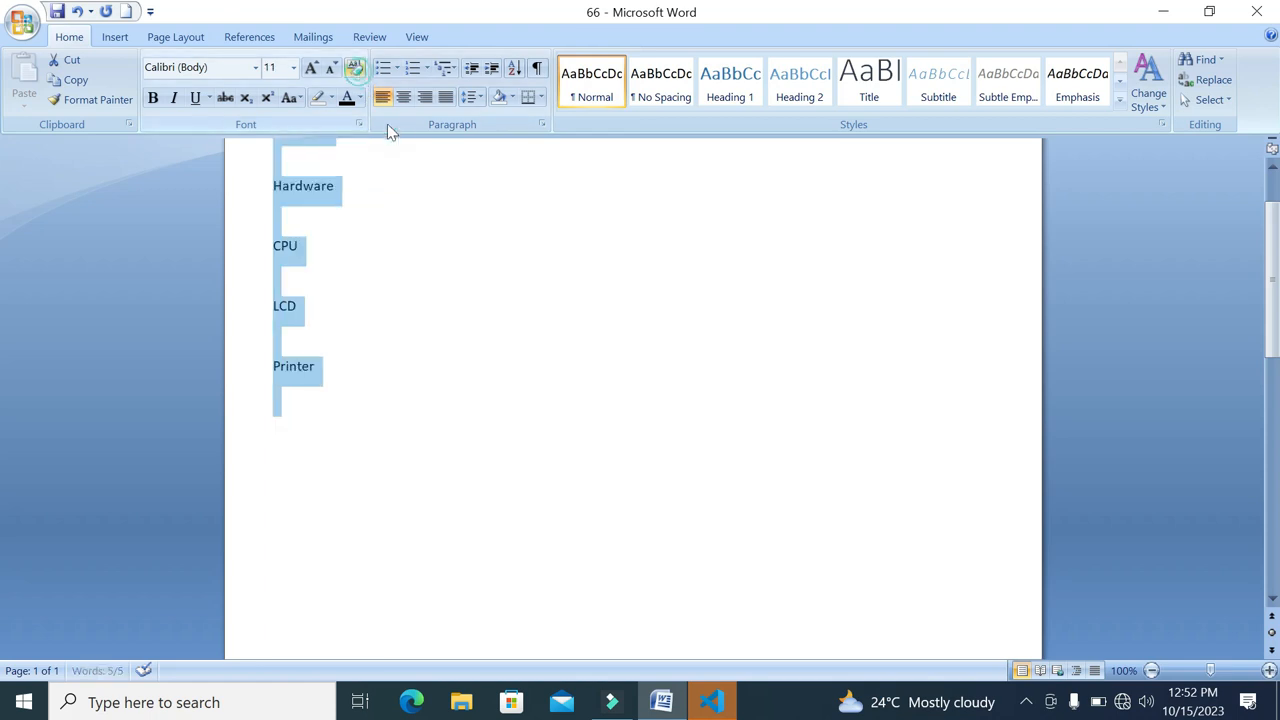
scroll(563, 457, "up", 3)
Insert the copied Lorem ipsum text as Unformatted Text on the empty line below Software
left_click(326, 251)
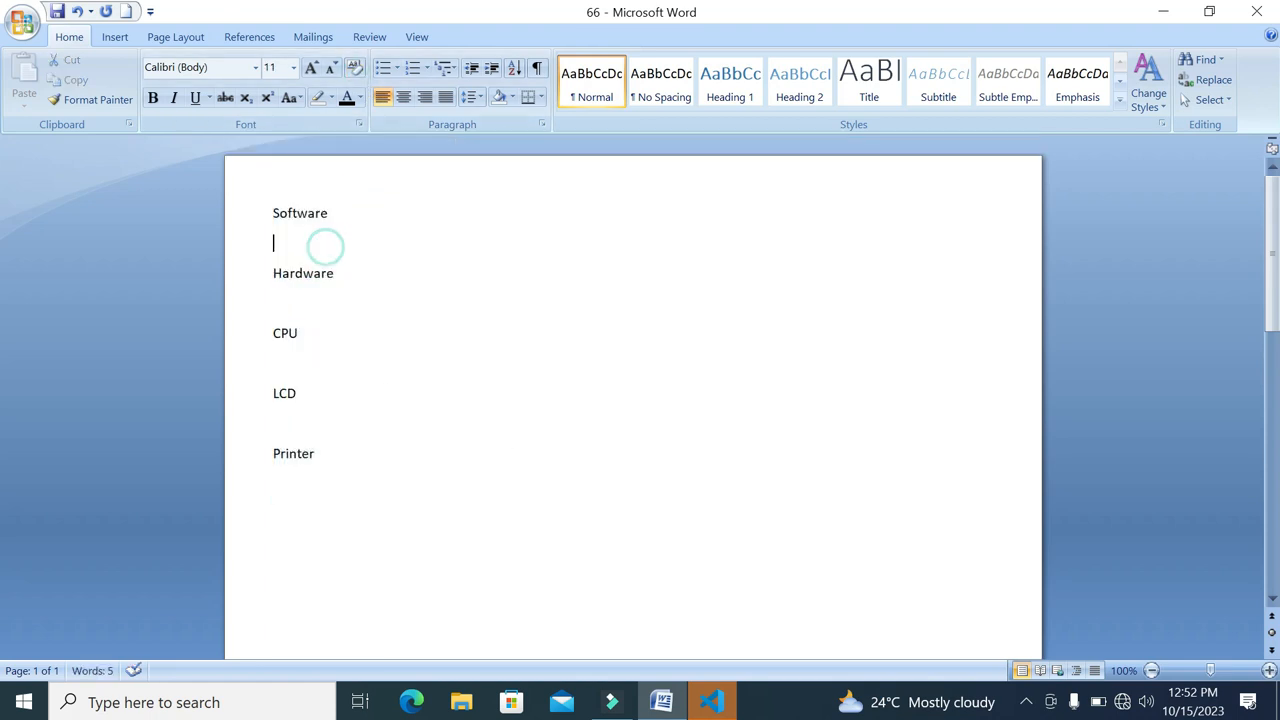
left_click(612, 702)
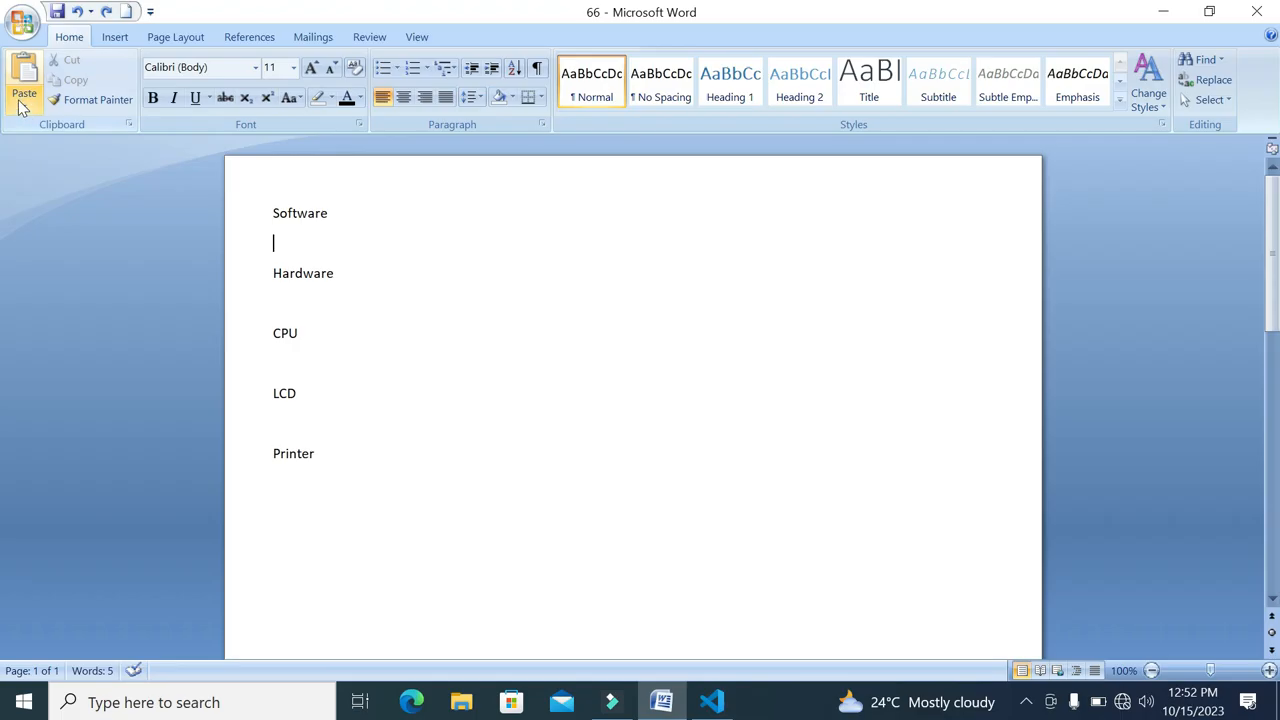
left_click(24, 100)
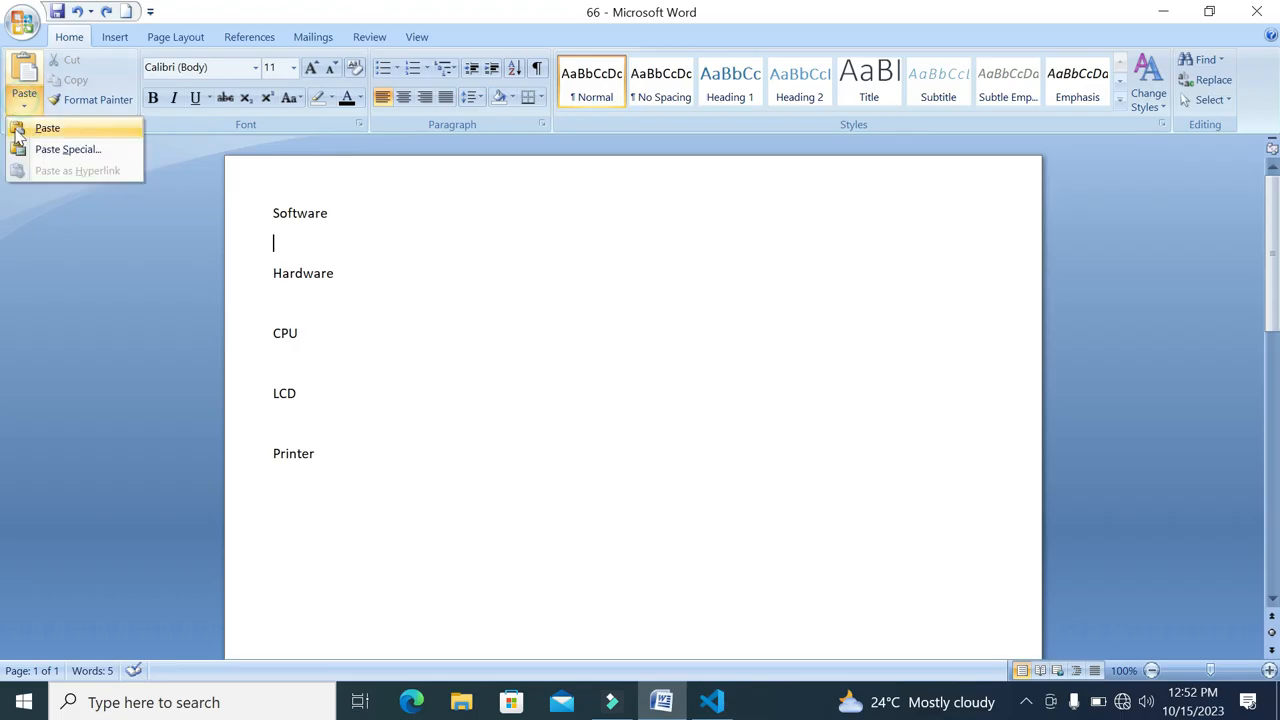
left_click(55, 149)
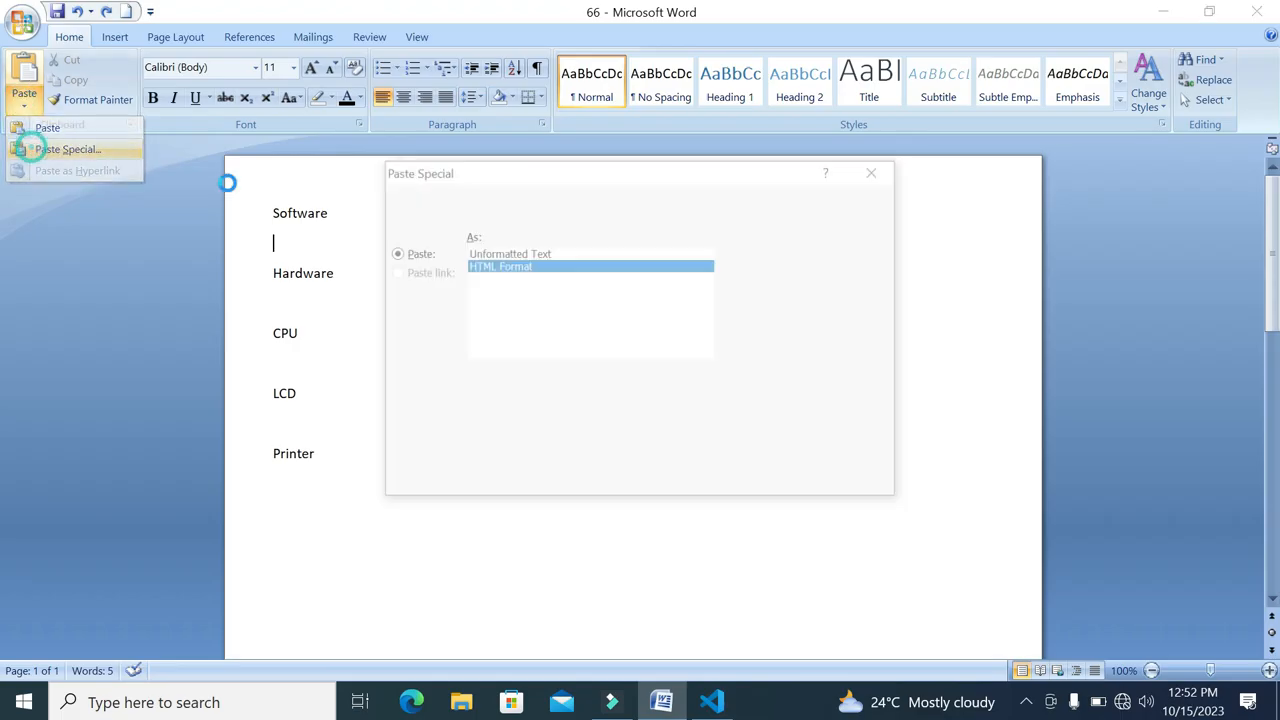
left_click(500, 253)
left_click(772, 481)
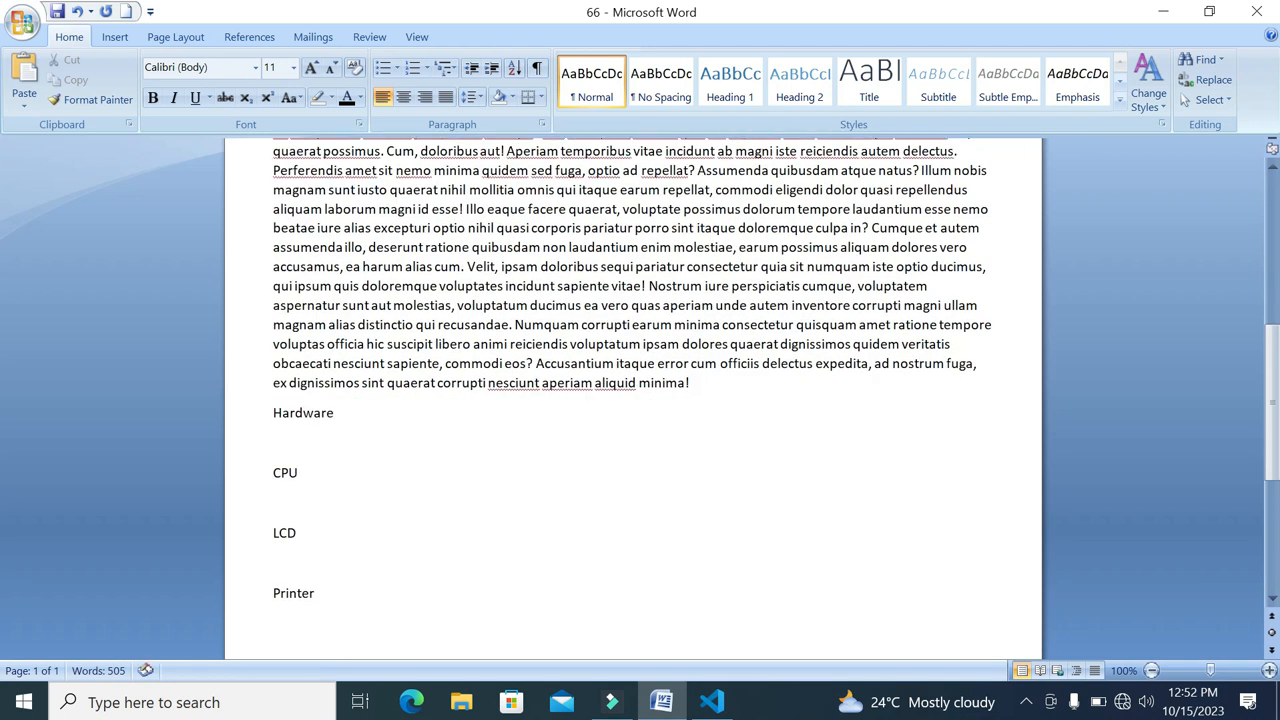
Move the second half of the Lorem ipsum text from the Software section to the empty line below Hardware
mouse_move(690, 383)
left_mouse_down()
mouse_move(273, 170)
mouse_move(273, 132)
mouse_move(329, 294)
left_mouse_up()
key("ctrl+c")
key("Delete")
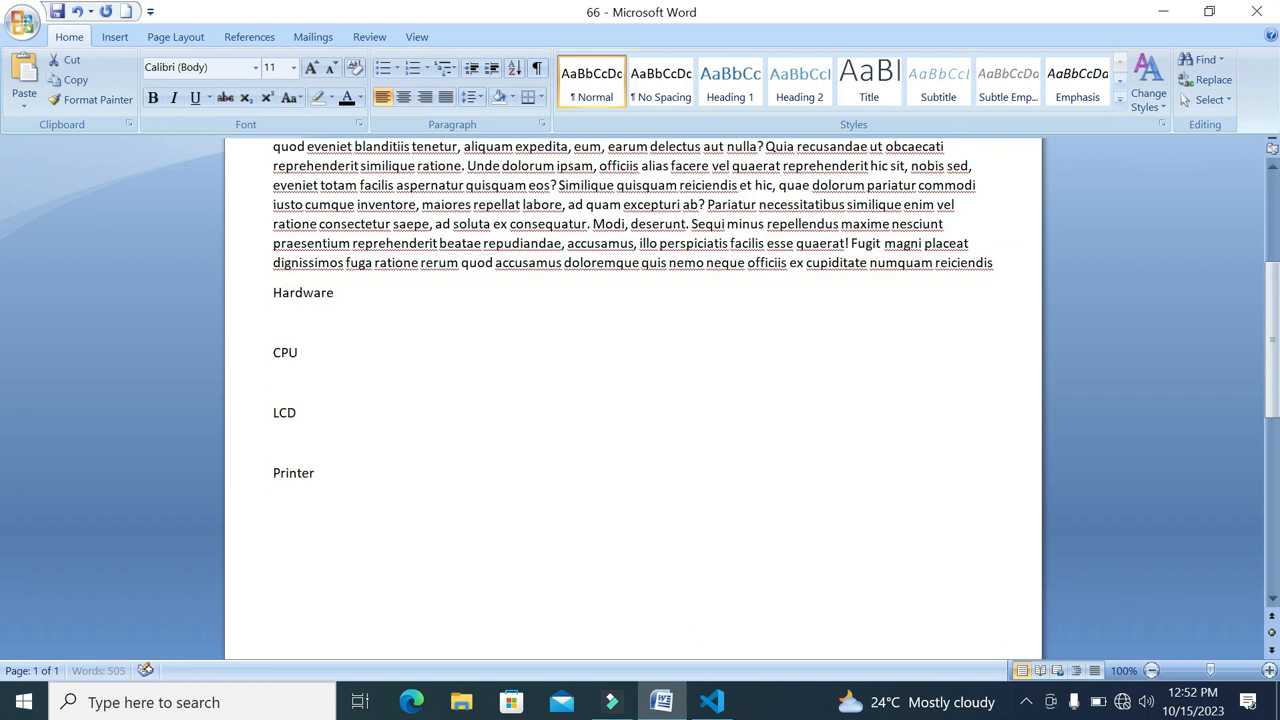
left_click(390, 322)
key("ctrl+v")
Paste the same Lorem ipsum passage below the CPU, LCD and Printer headings
scroll(390, 322, "down", 4)
left_click(375, 500)
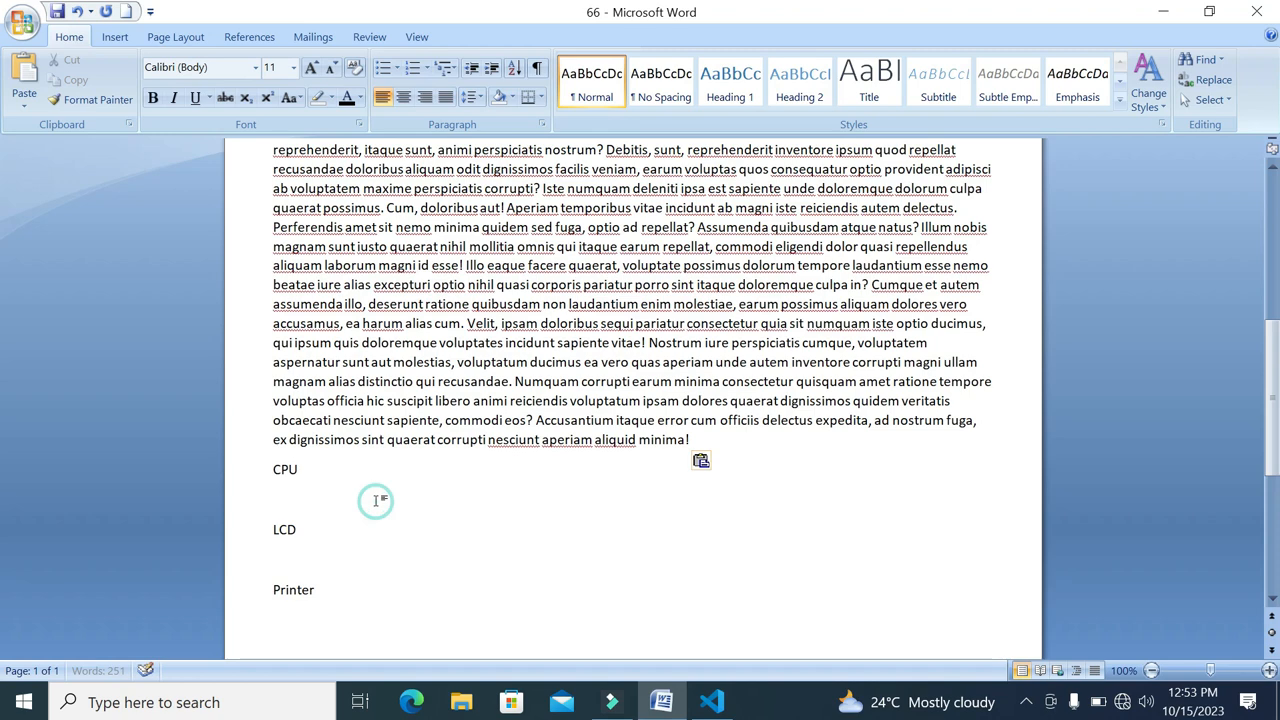
key("ctrl+v")
scroll(375, 500, "down", 5)
left_click(408, 502)
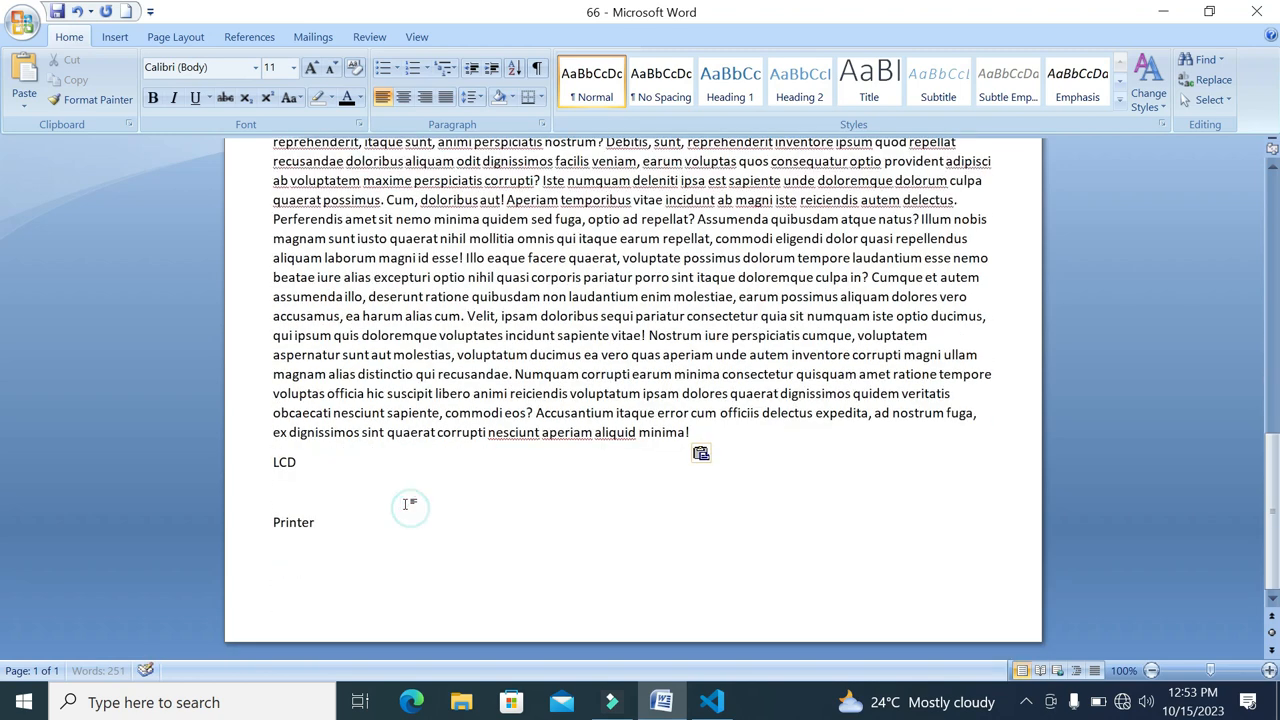
key("ctrl+v")
scroll(405, 510, "down", 3)
left_click(402, 519)
key("ctrl+v")
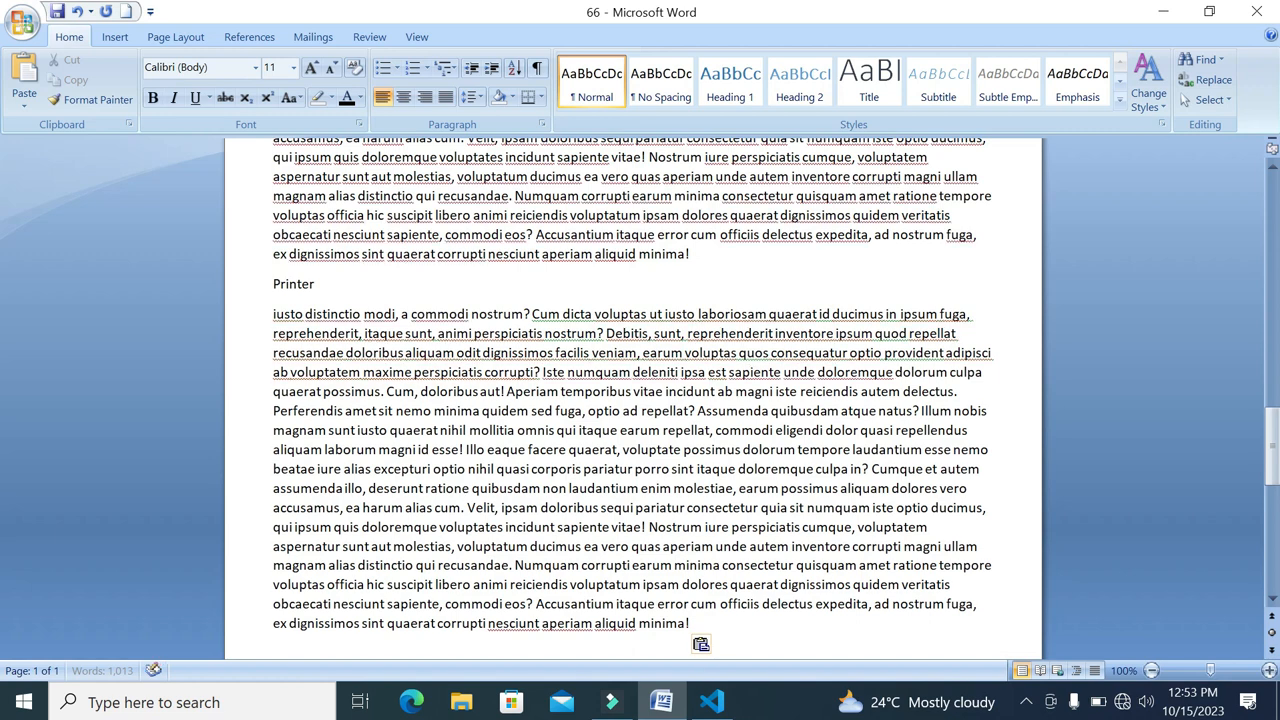
Set the whole paragraph below Software to font size 12 and Times New Roman
scroll(632, 400, "up", 12)
scroll(632, 400, "up", 15)
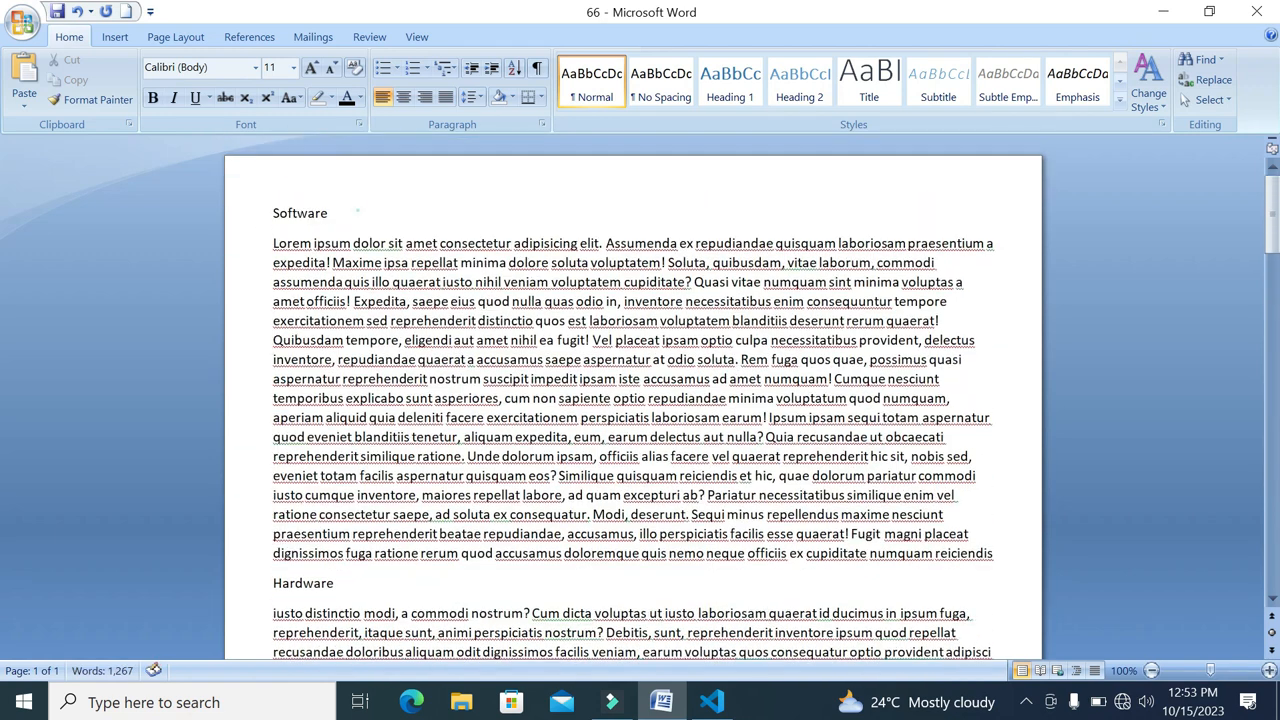
left_click_drag(358, 211, 264, 217)
left_click_drag(268, 275, 633, 534)
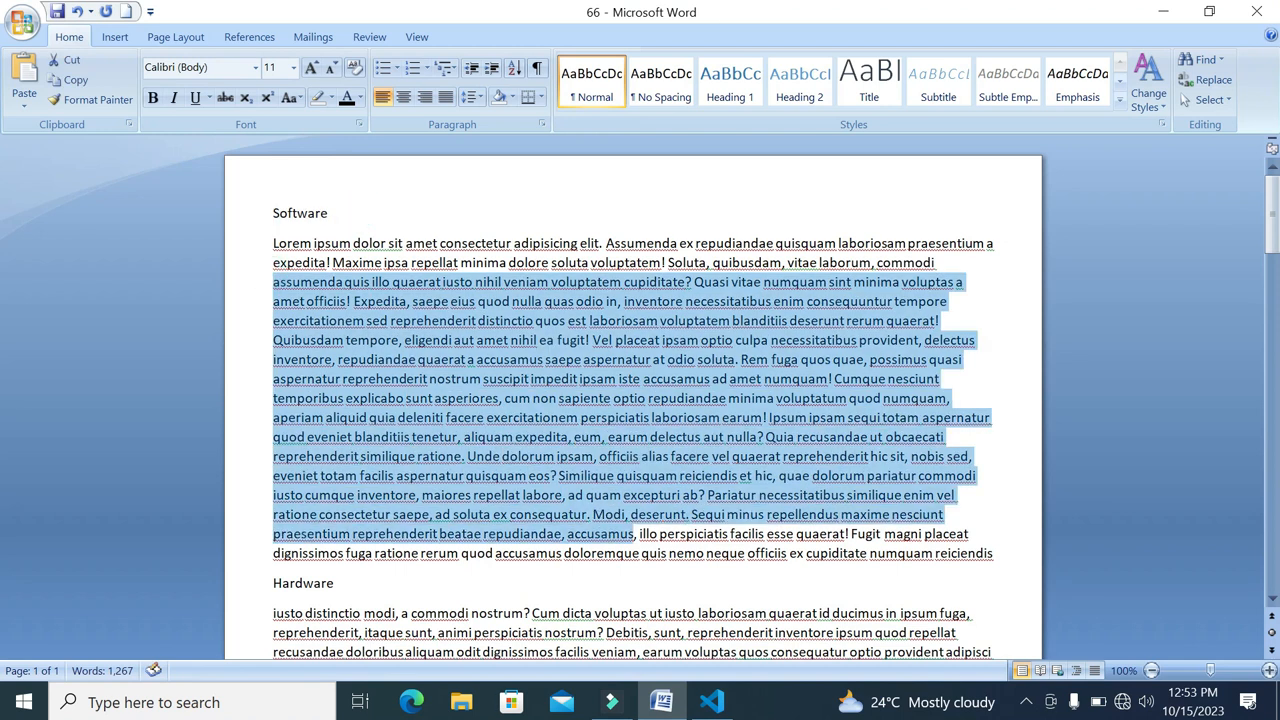
left_click(449, 304)
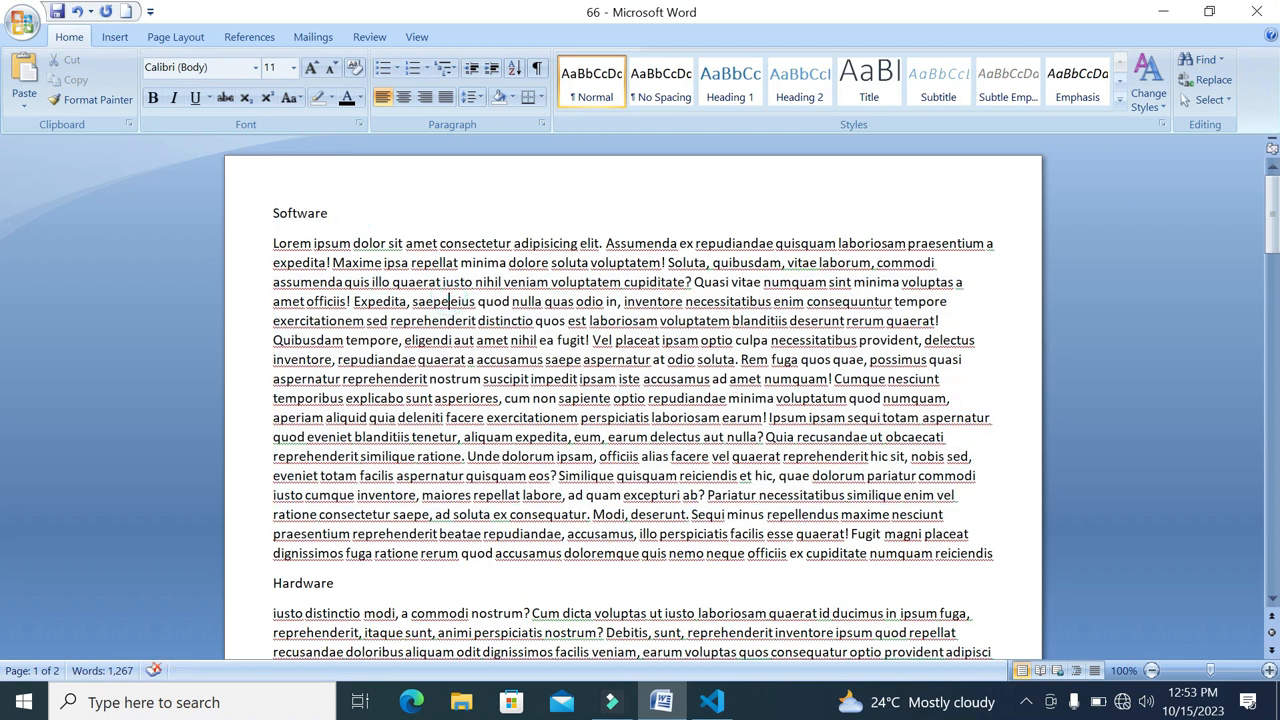
left_click_drag(996, 553, 250, 240)
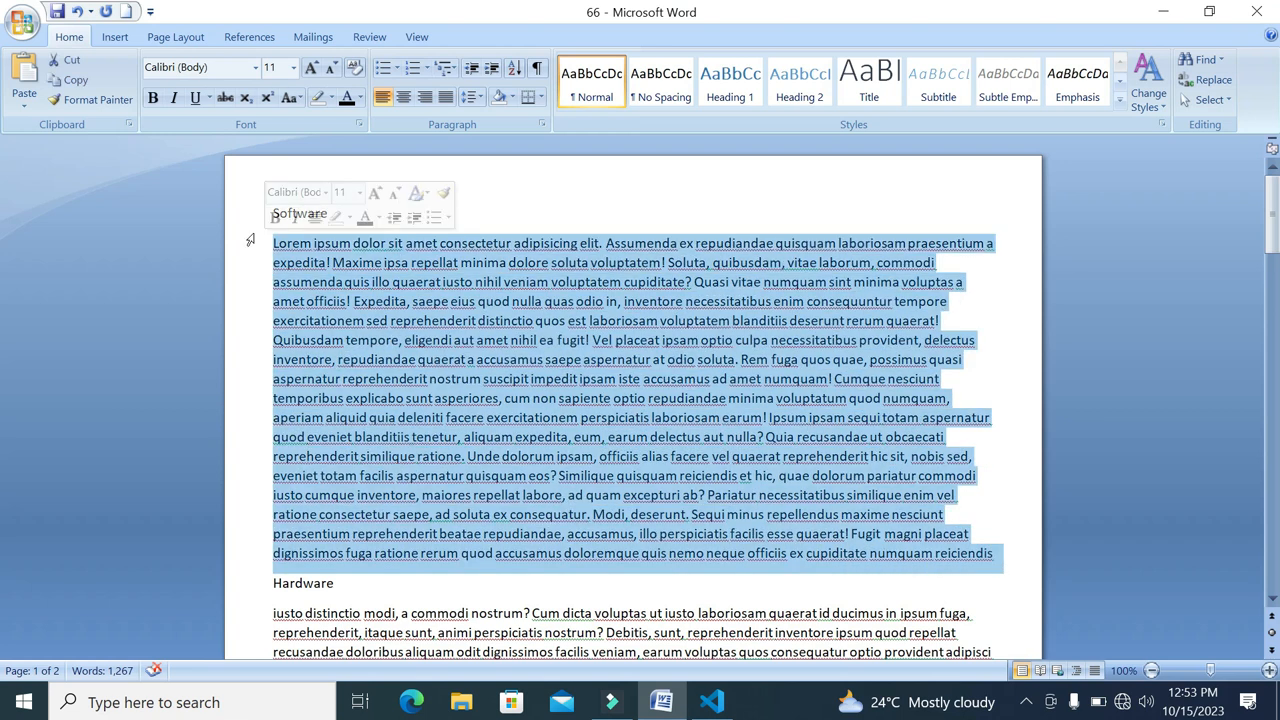
left_click(310, 70)
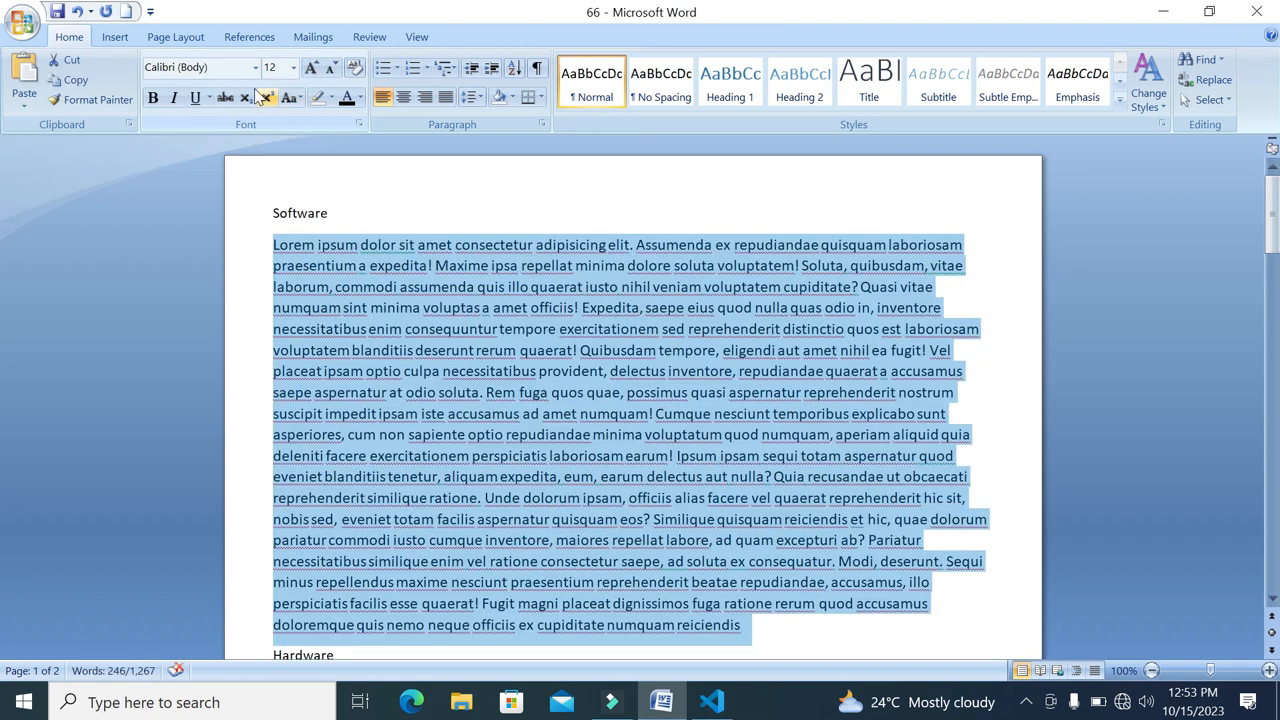
left_click(257, 70)
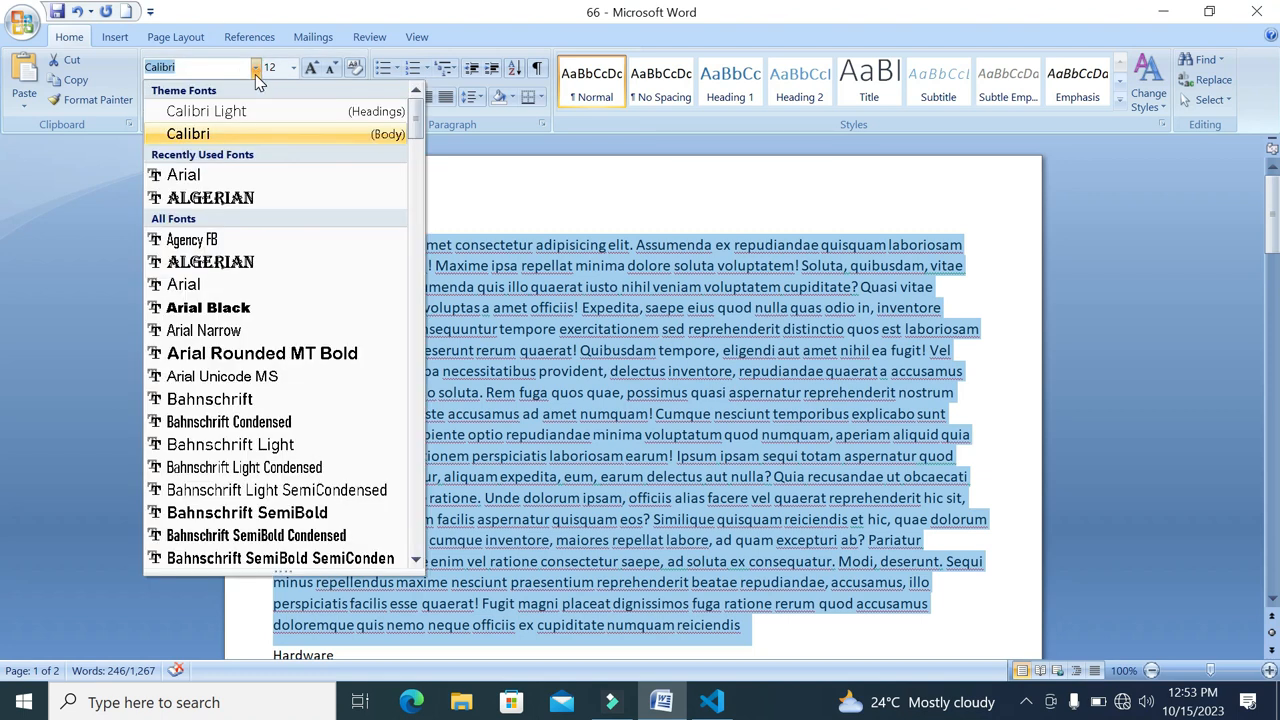
type("Times New Roman")
key("Return")
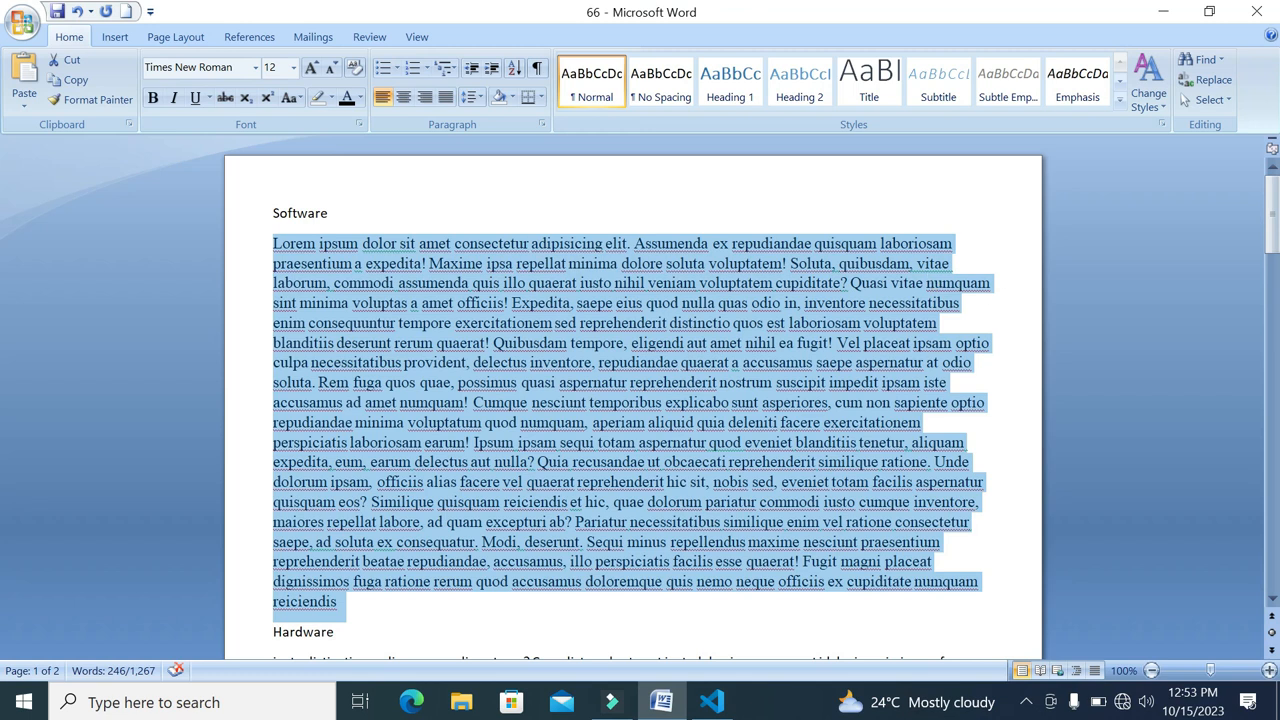
Try centre, right and left alignment on the paragraph below Software
left_click(401, 102)
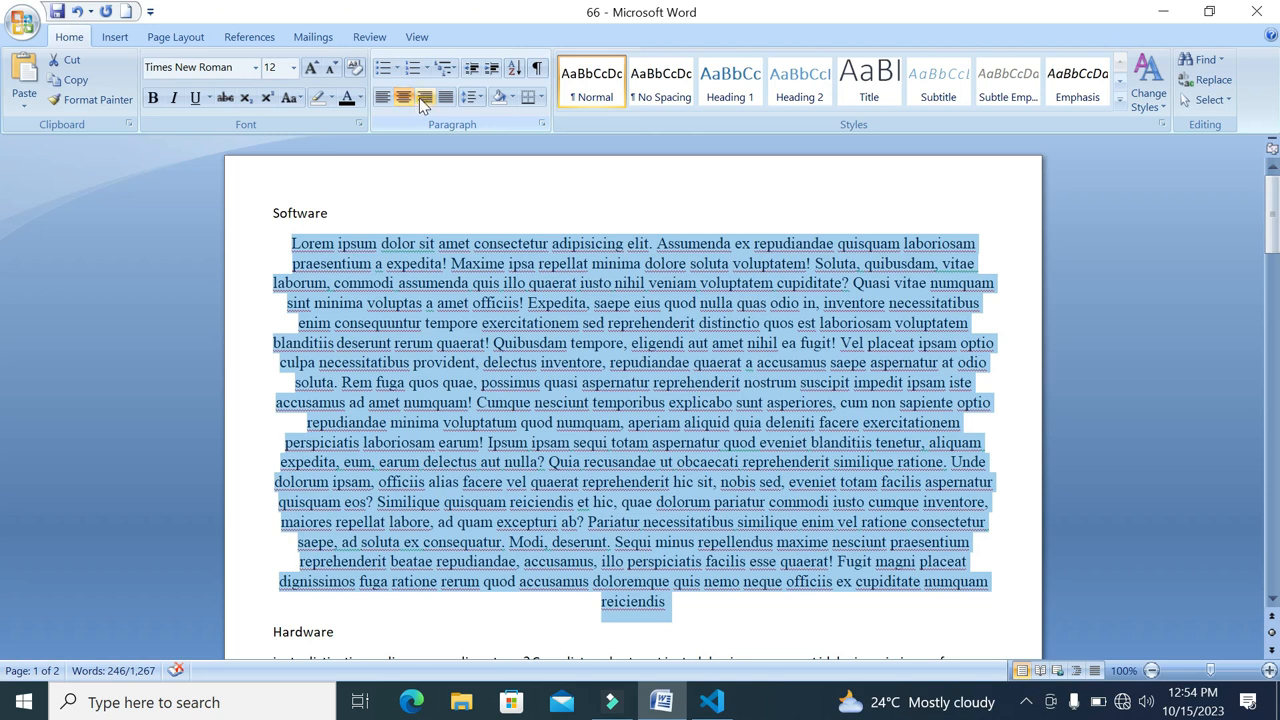
left_click(424, 97)
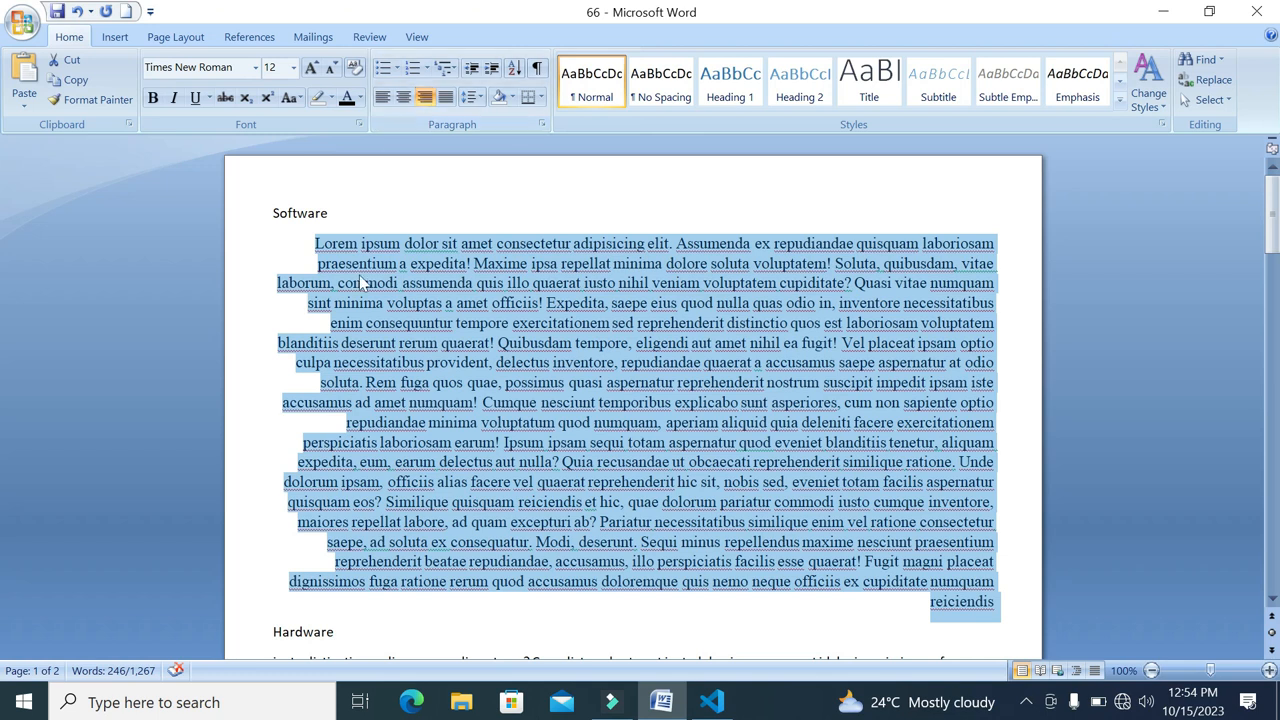
key("ctrl+l")
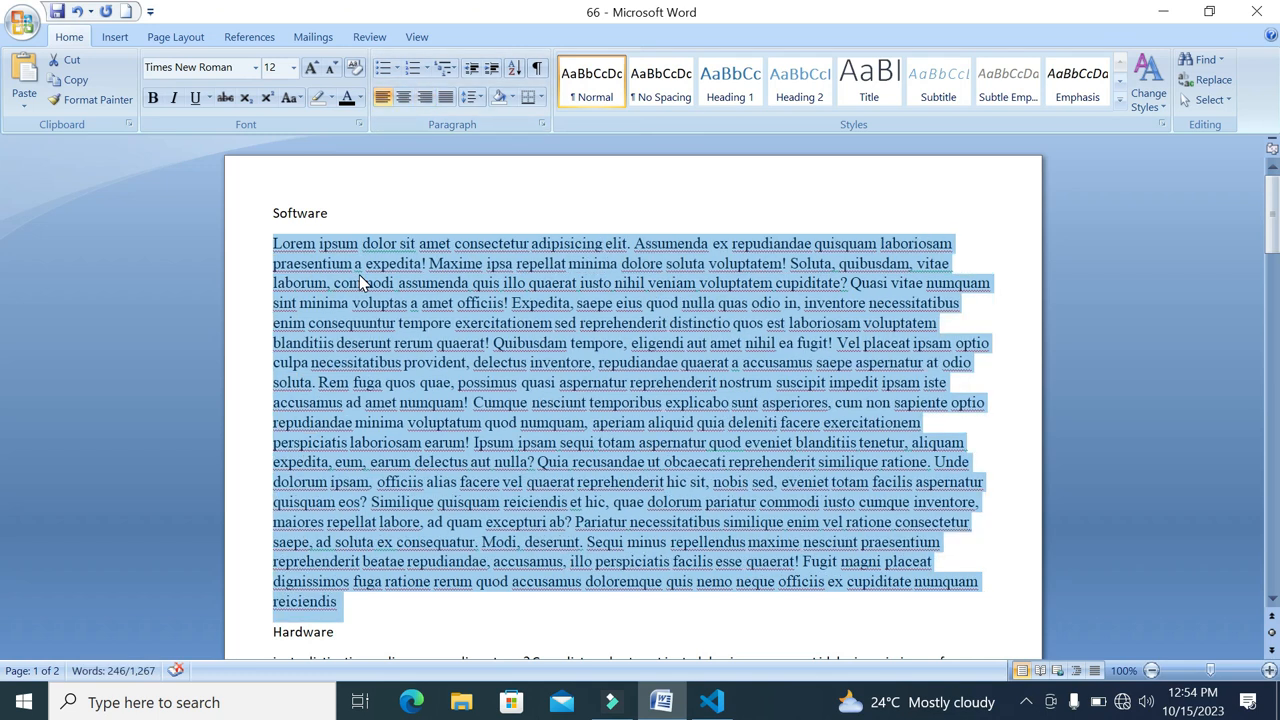
key("ctrl+e")
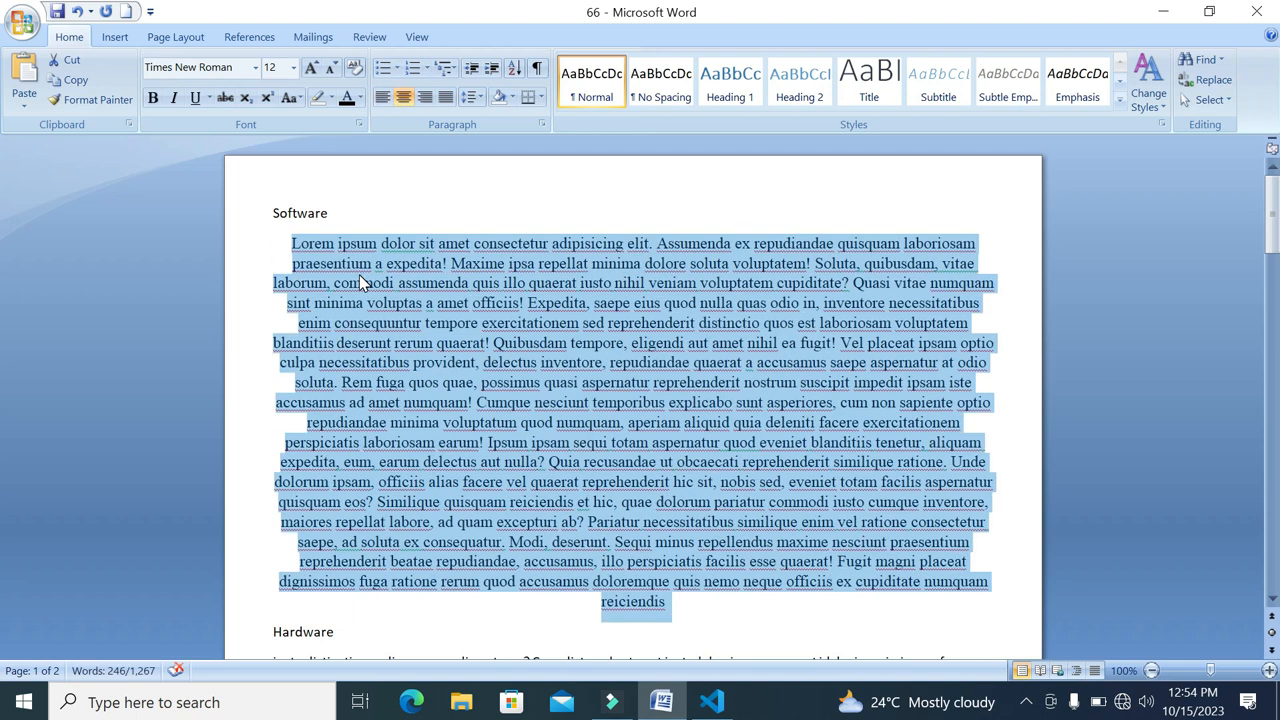
key("ctrl+r")
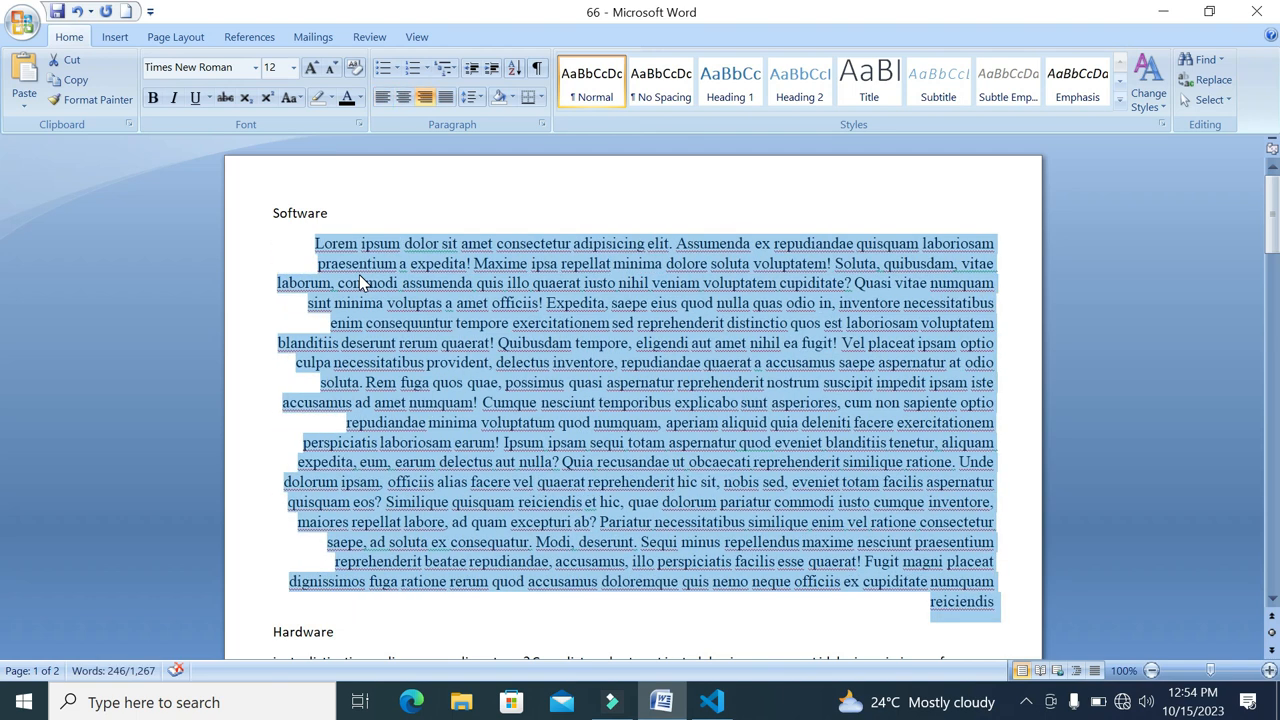
Justify the paragraph below Software and increase its indent by one level
key("ctrl+j")
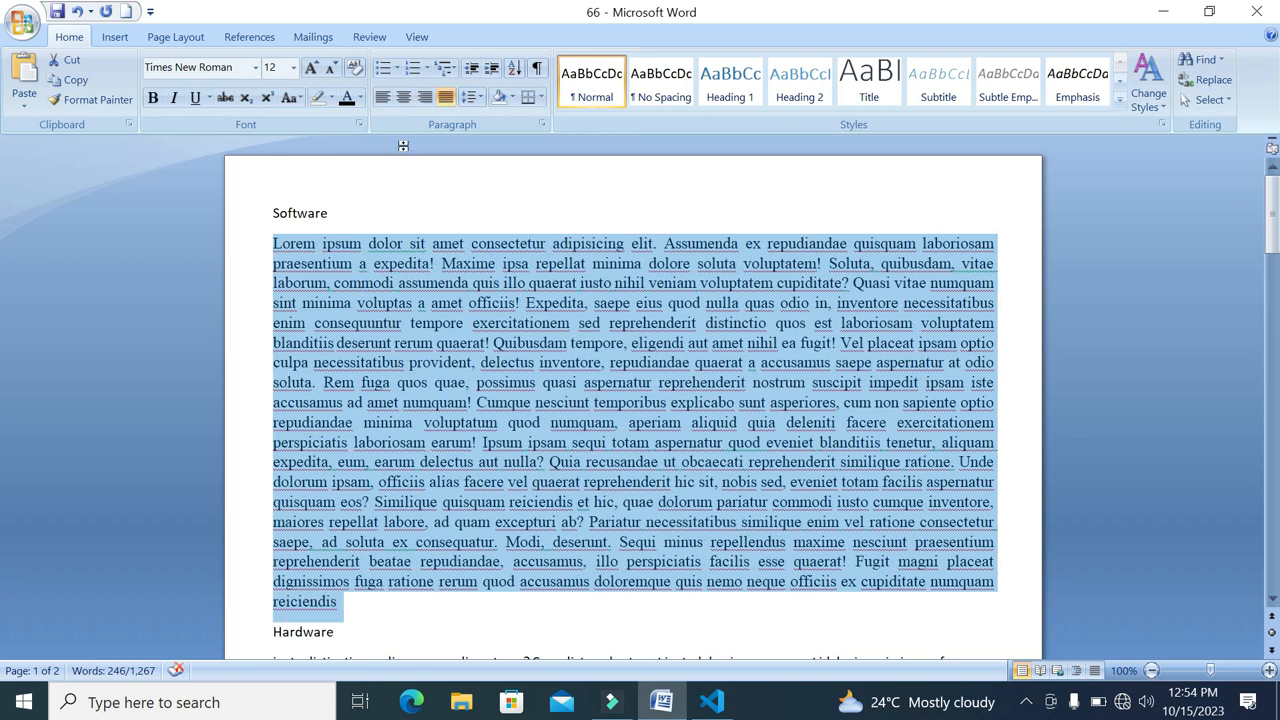
left_click(447, 101)
left_click(447, 101)
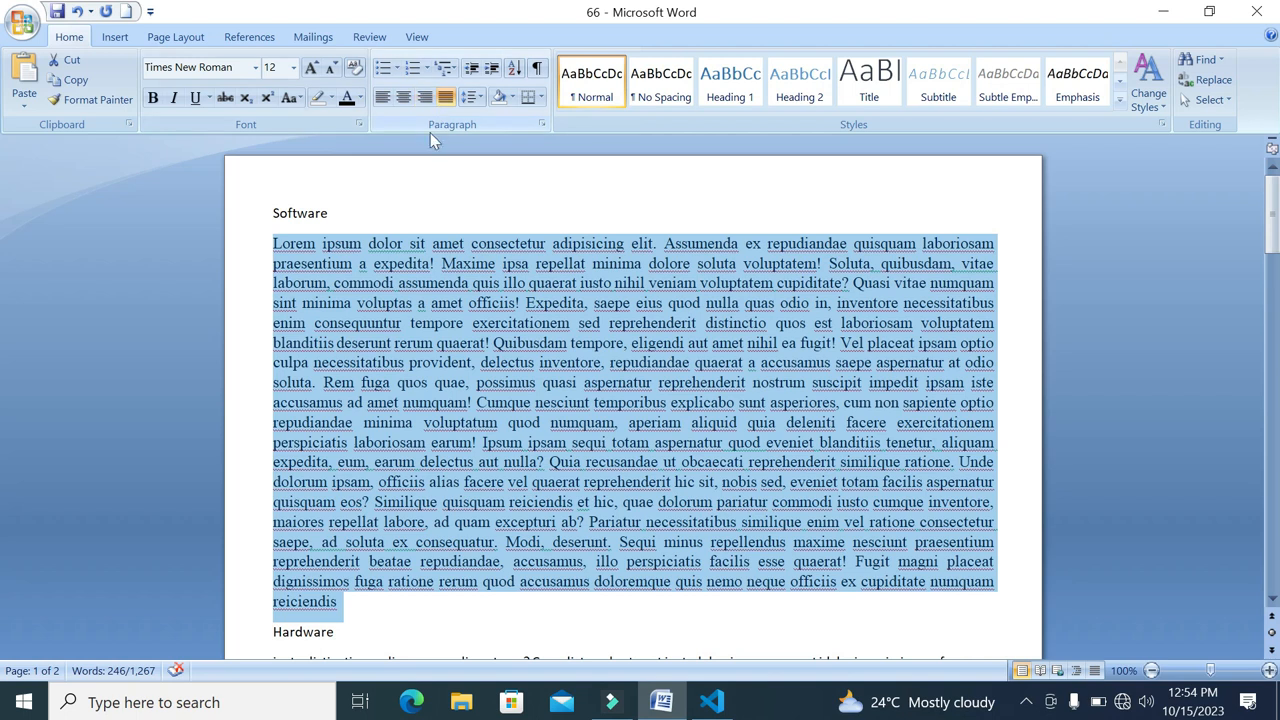
left_click(492, 69)
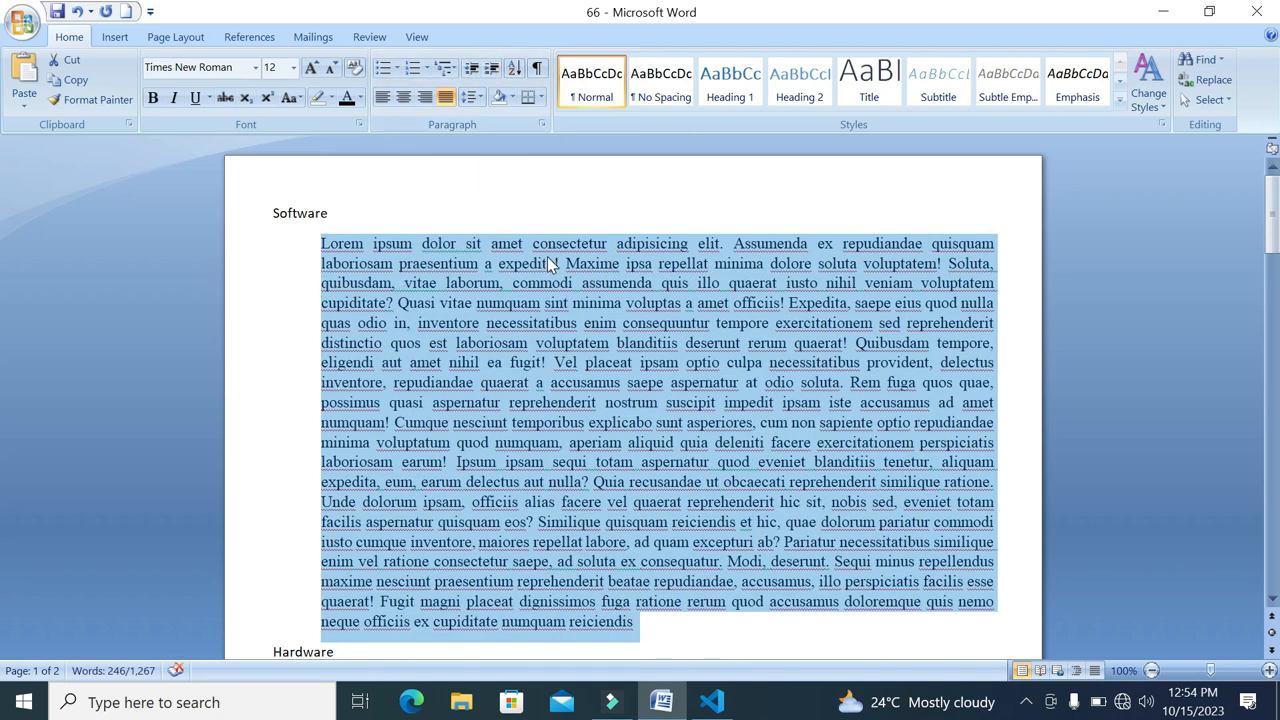
Set the Software heading to the Arial font at size 16
left_click_drag(349, 217, 273, 217)
left_click(386, 317)
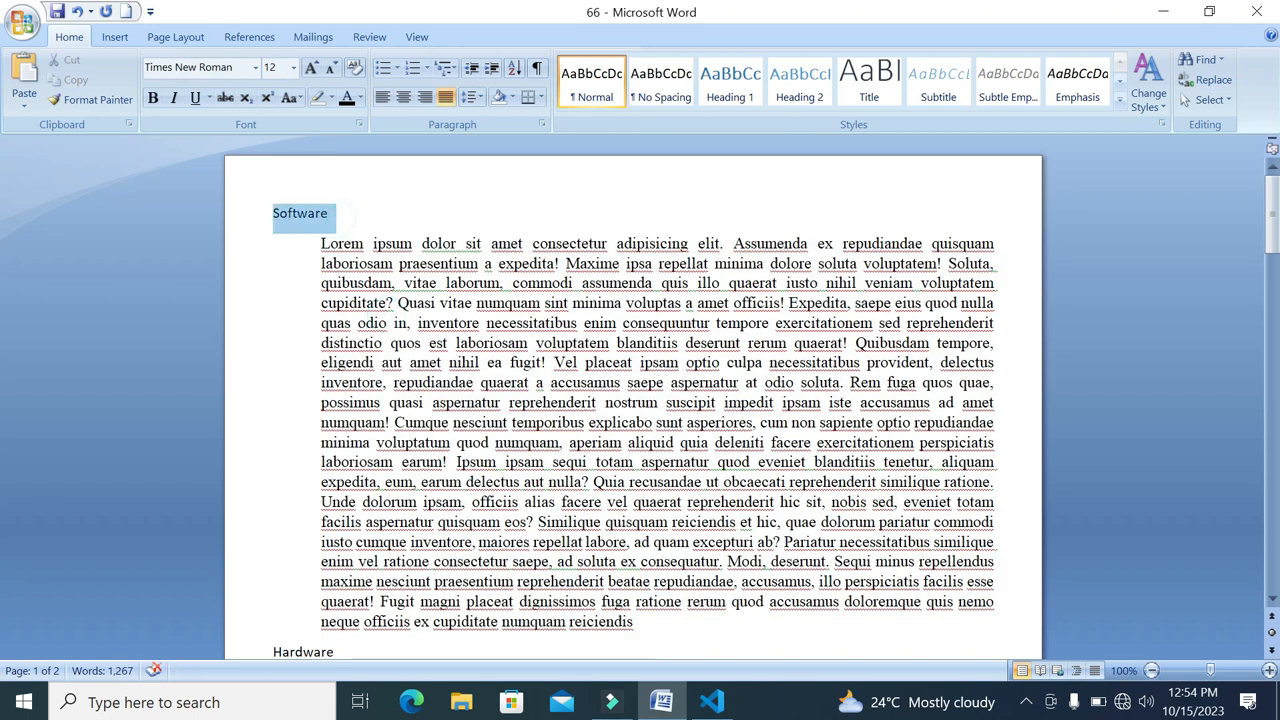
left_click(255, 68)
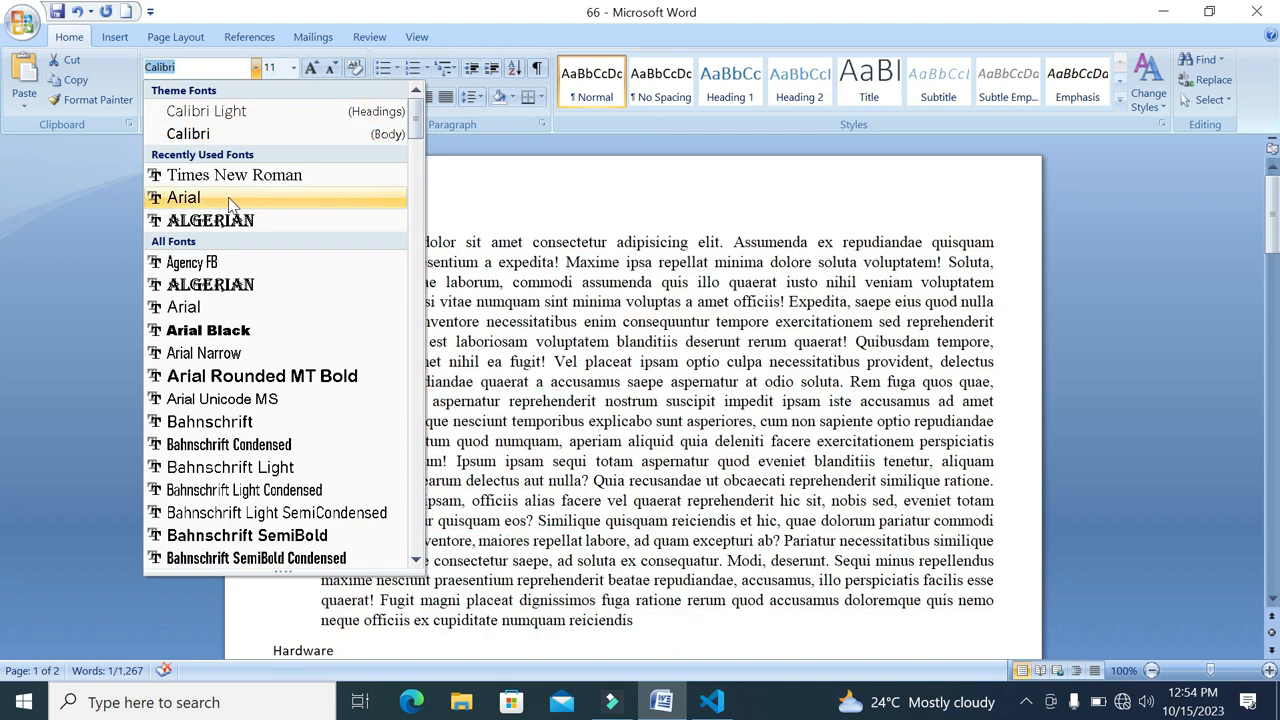
left_click(180, 197)
left_click(311, 69)
left_click(312, 70)
left_click(311, 69)
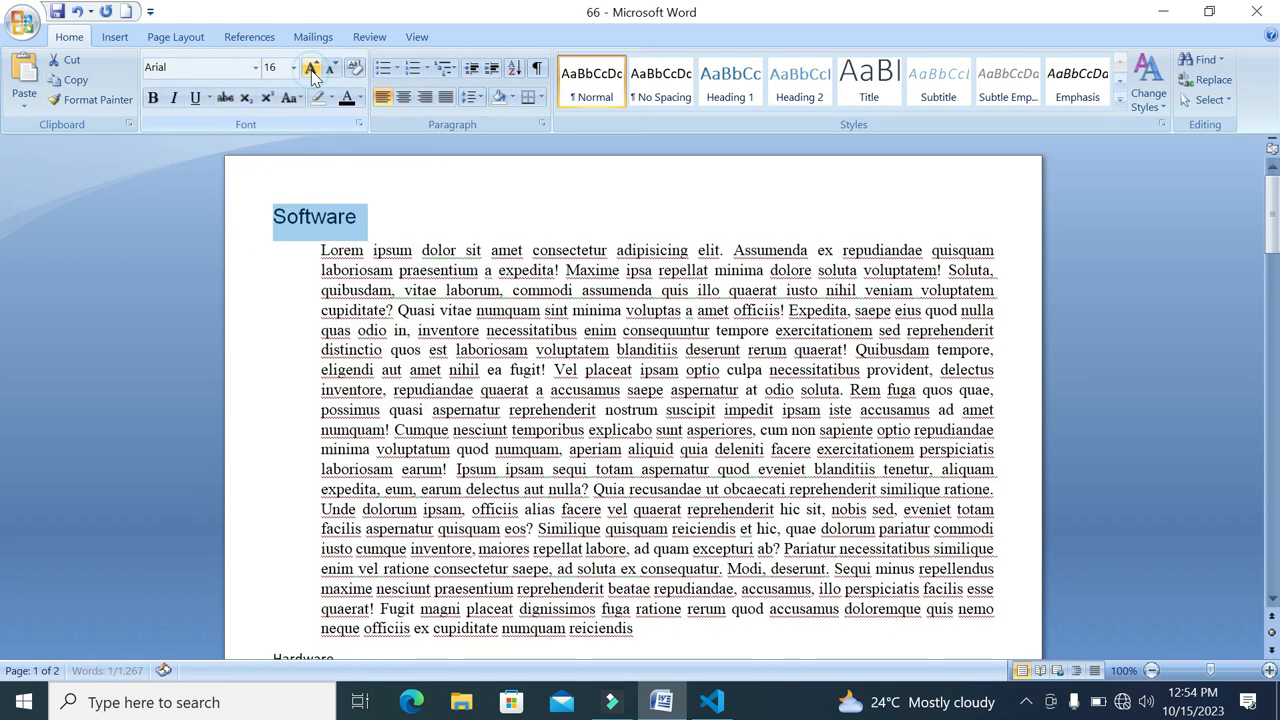
Make the Software heading bold and underlined
left_click(153, 99)
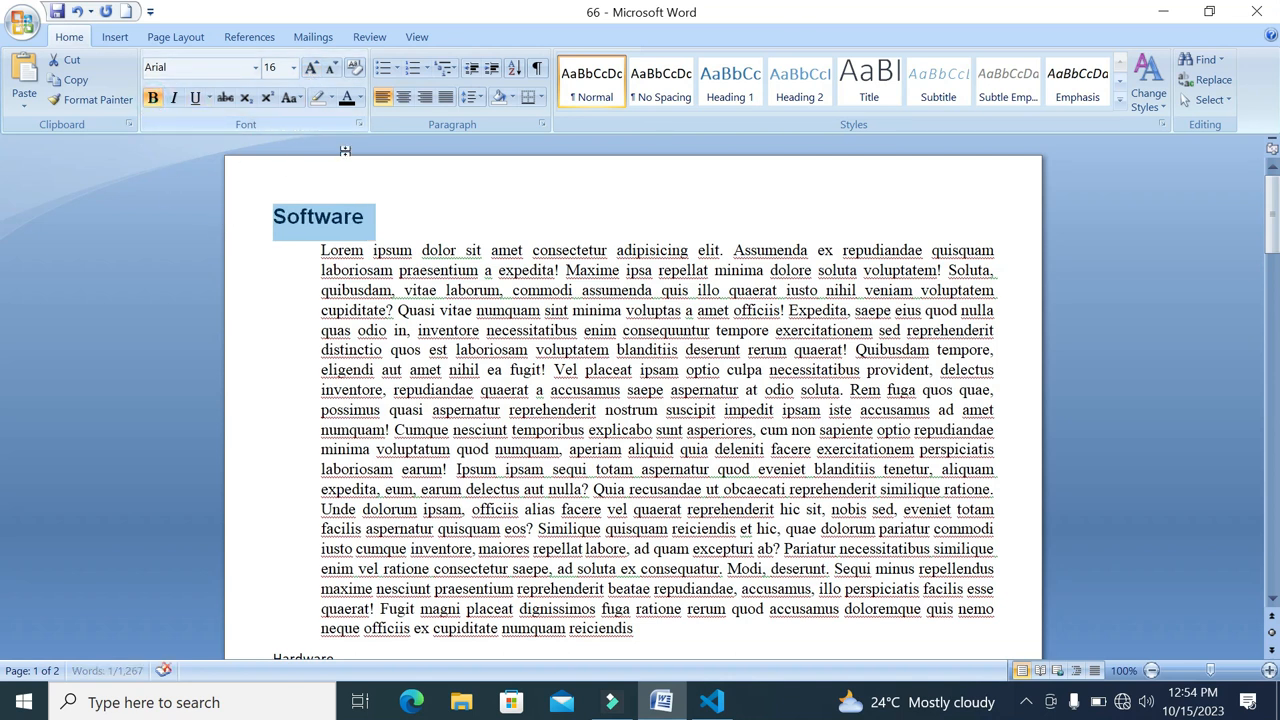
left_click(430, 209)
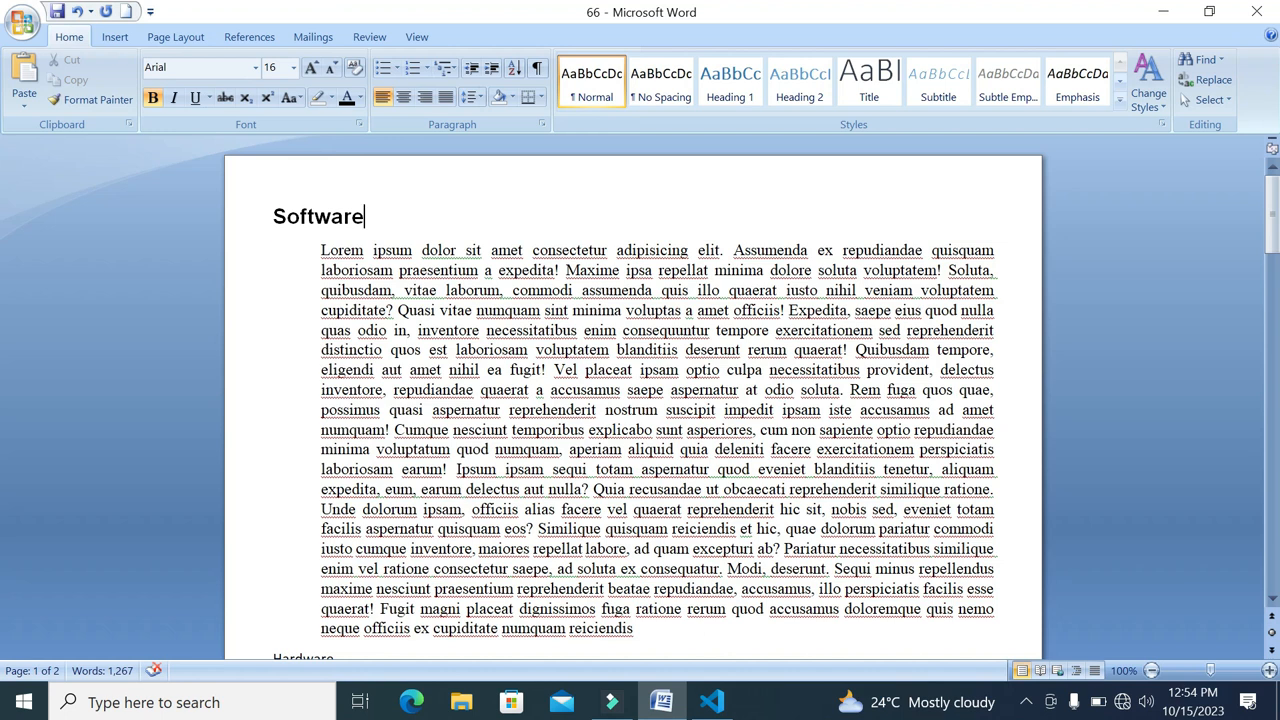
triple_click(371, 214)
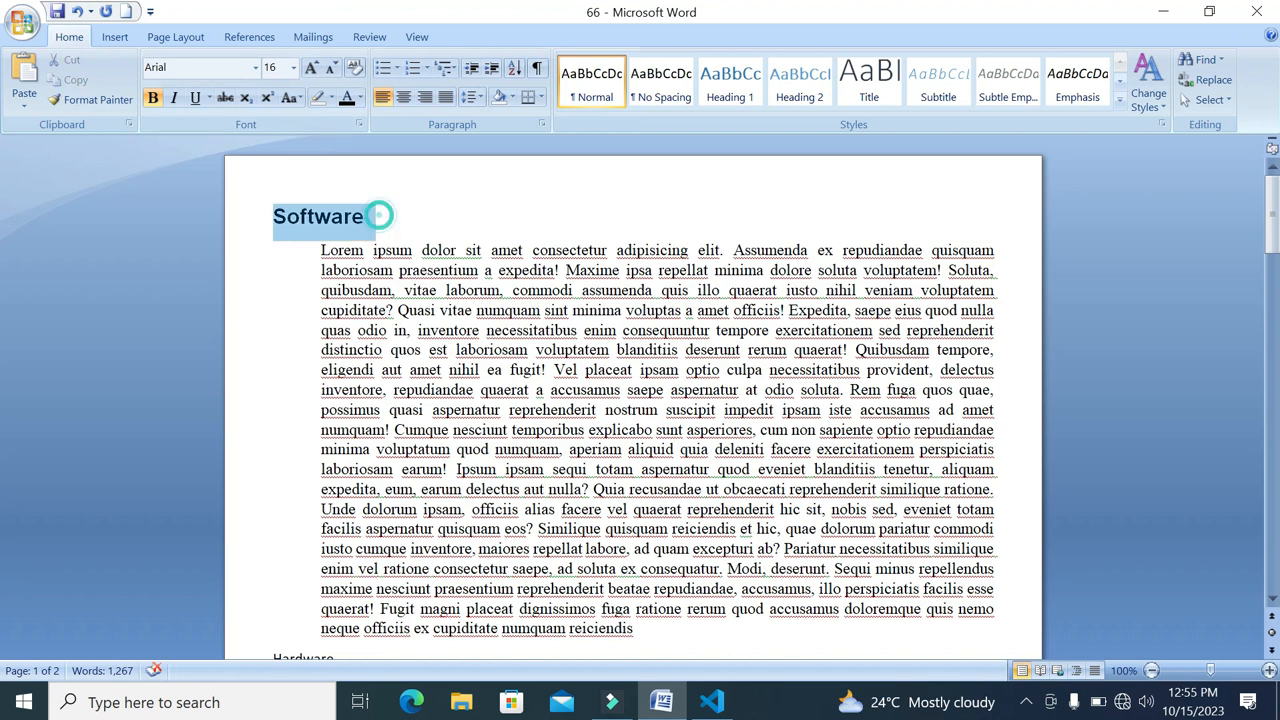
left_click(196, 99)
left_click(480, 207)
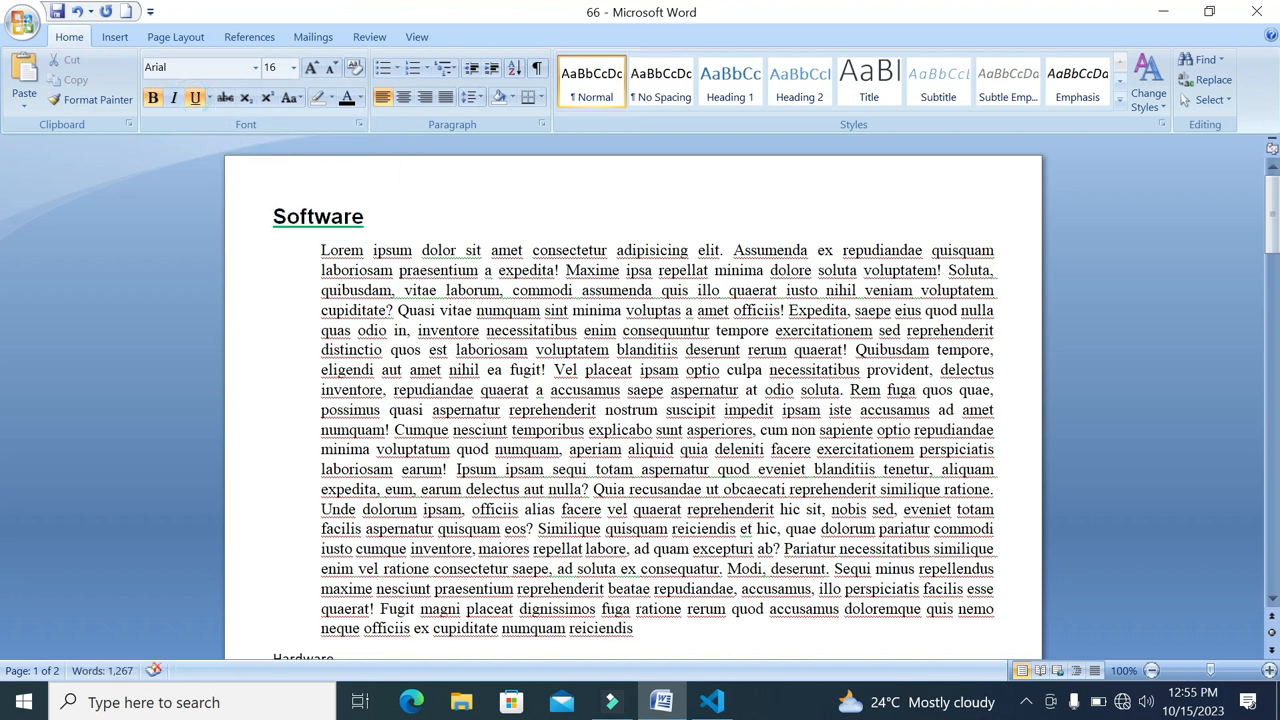
Compare the formatted Software heading and paragraph with the Hardware section and the text below it
scroll(640, 400, "down", 5)
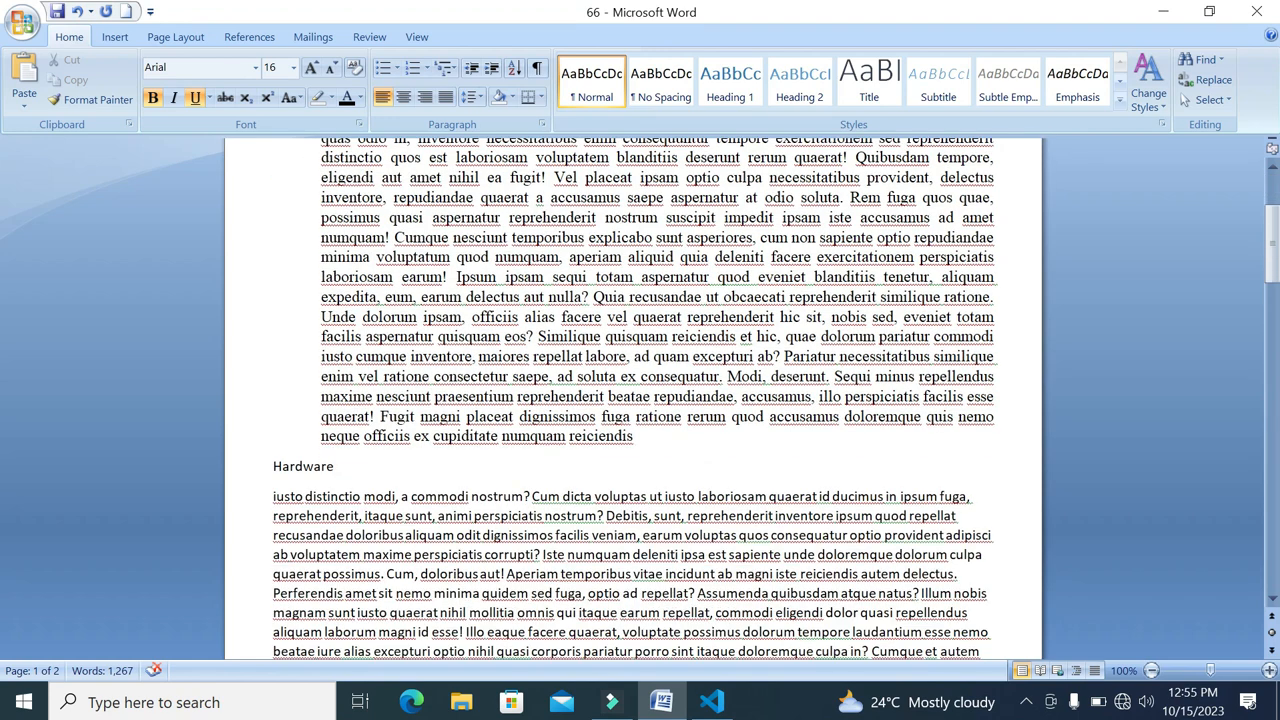
scroll(640, 400, "down", 7)
scroll(640, 400, "up", 1)
scroll(640, 400, "up", 10)
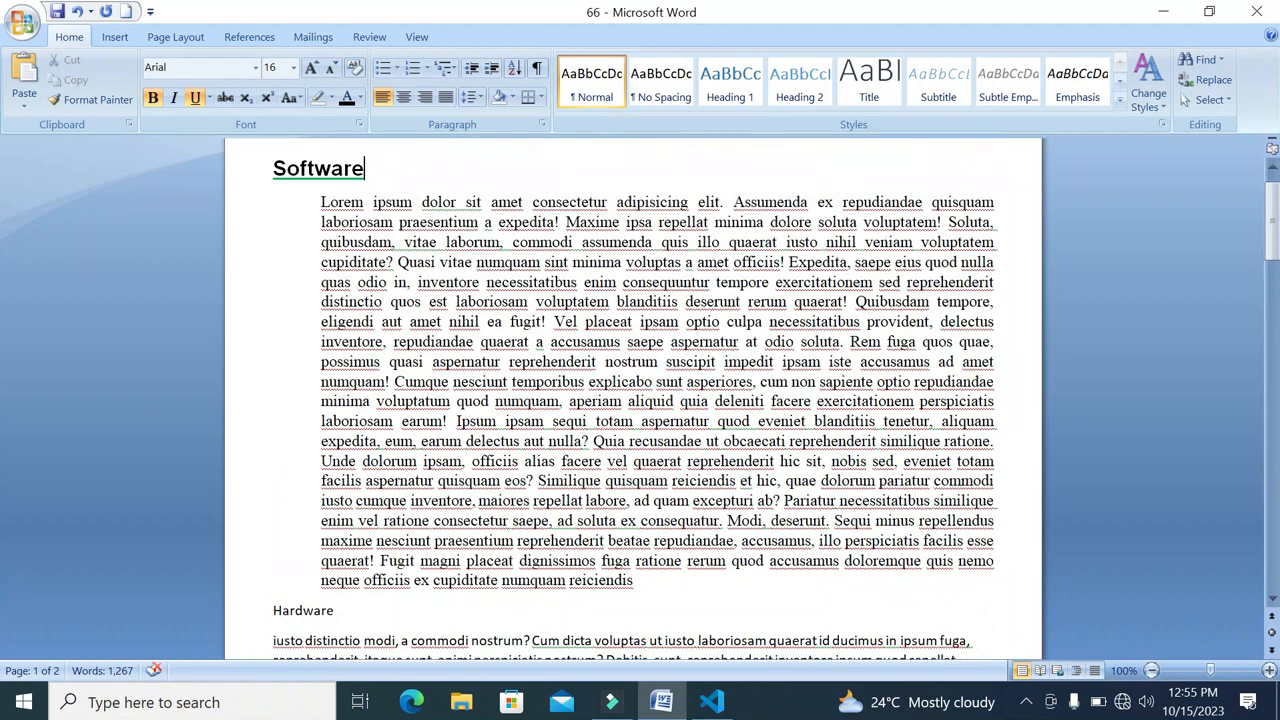
scroll(640, 400, "down", 3)
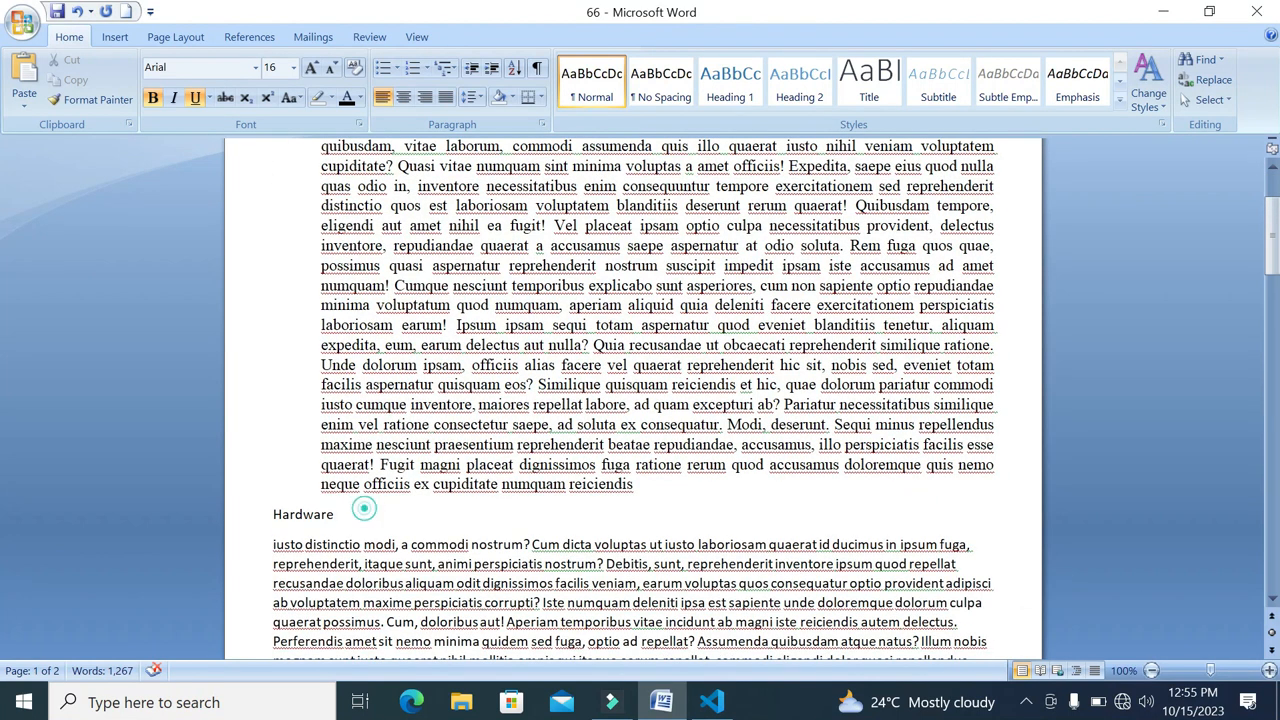
triple_click(364, 508)
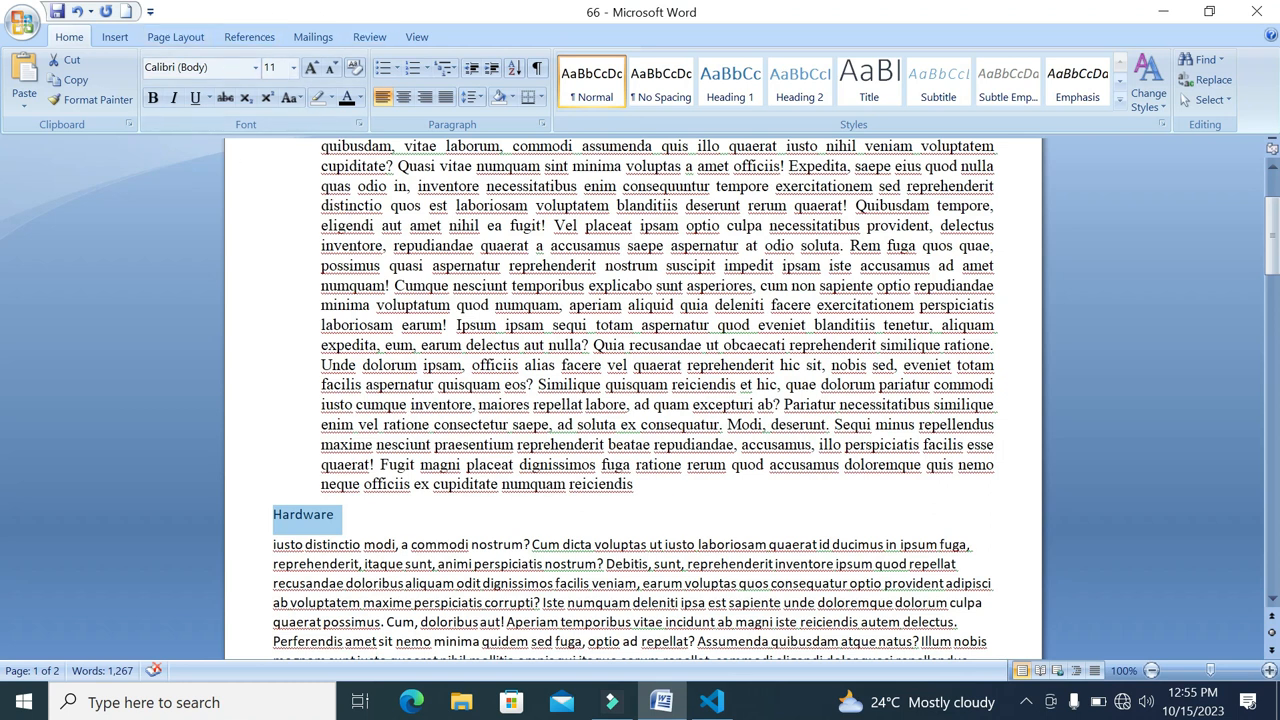
scroll(633, 398, "down", 3)
left_click(412, 458)
scroll(640, 400, "up", 6)
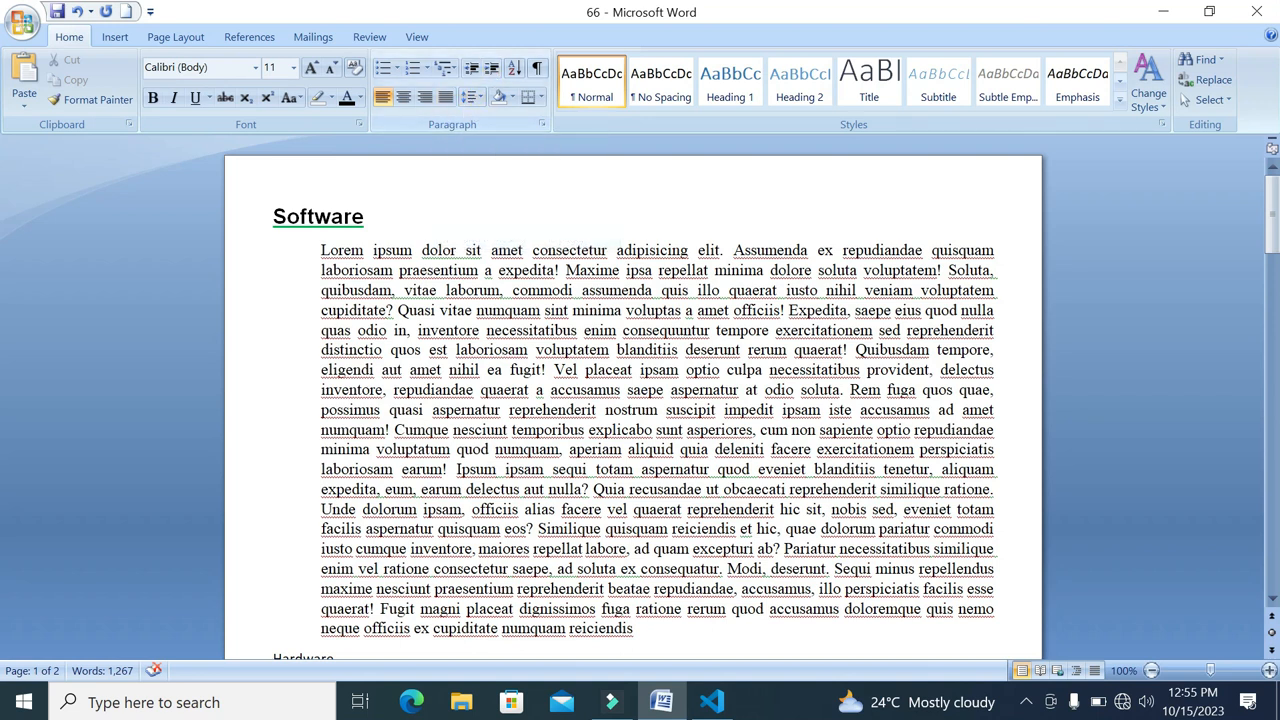
Try 1.5 line spacing on the whole paragraph below Software and settle on a spacing of 1.0
scroll(412, 650, "down", 2)
scroll(656, 403, "up", 1)
left_click_drag(636, 580, 320, 207)
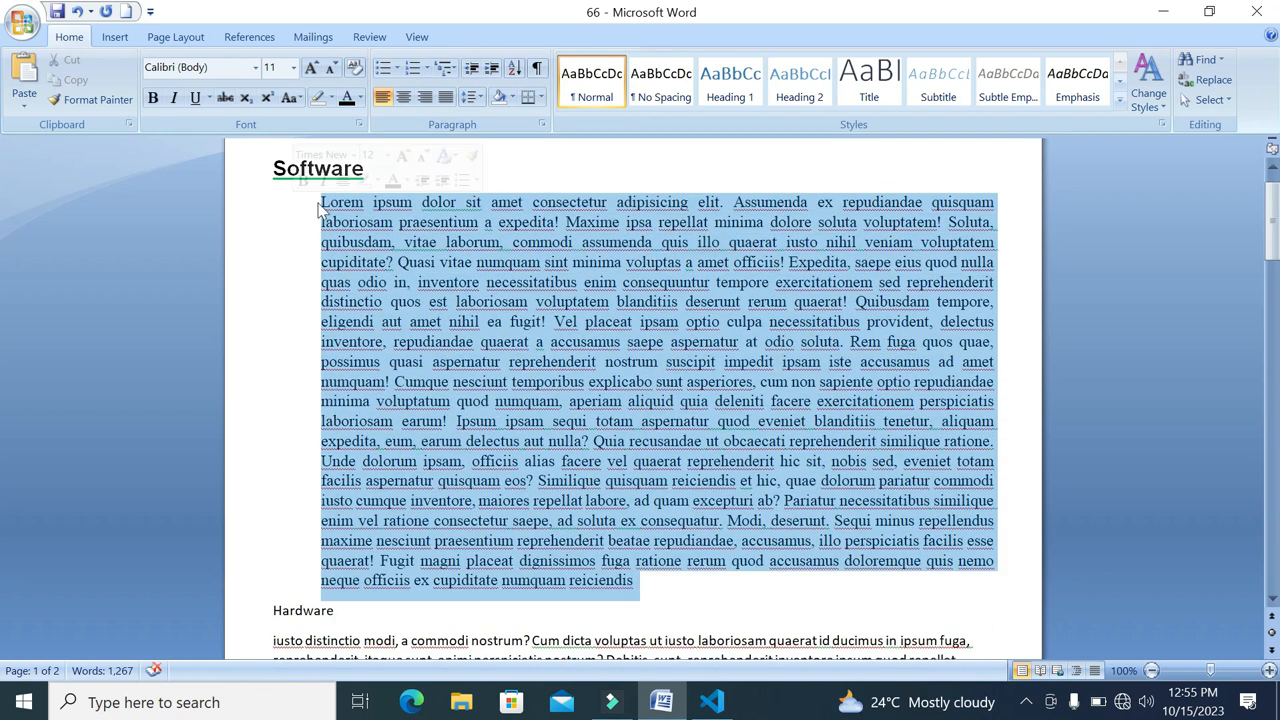
left_click(472, 97)
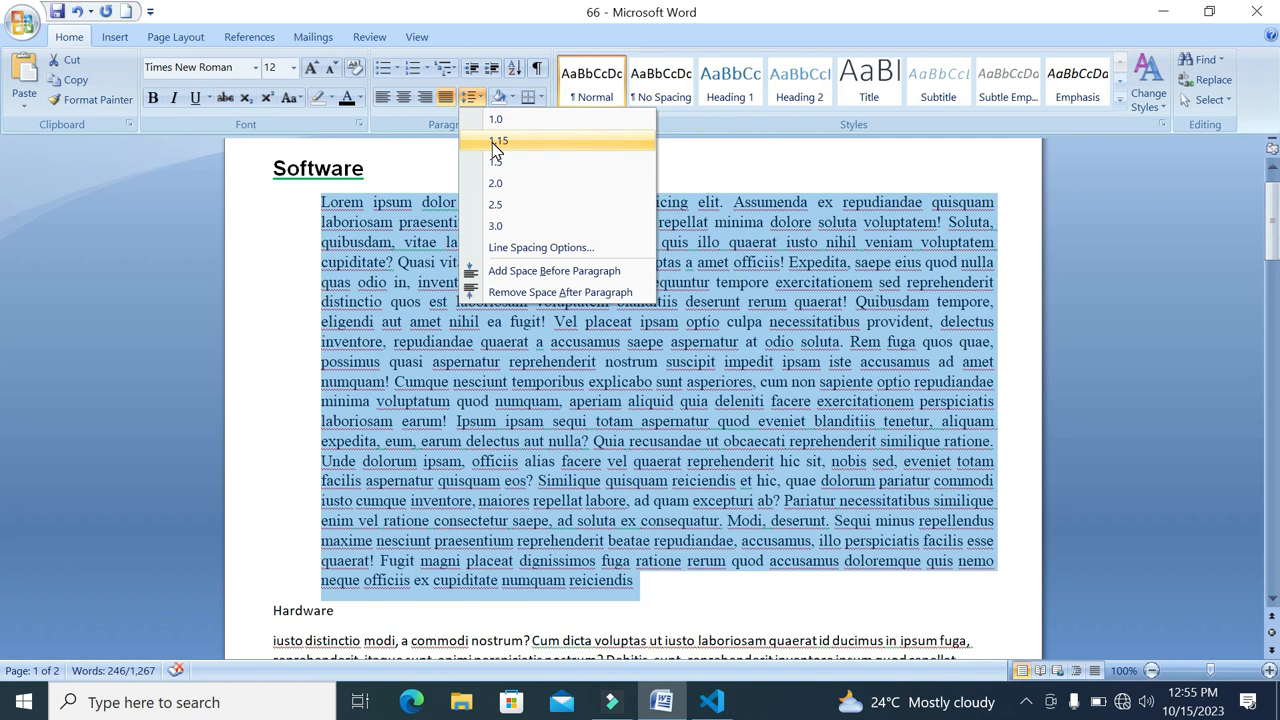
left_click(496, 162)
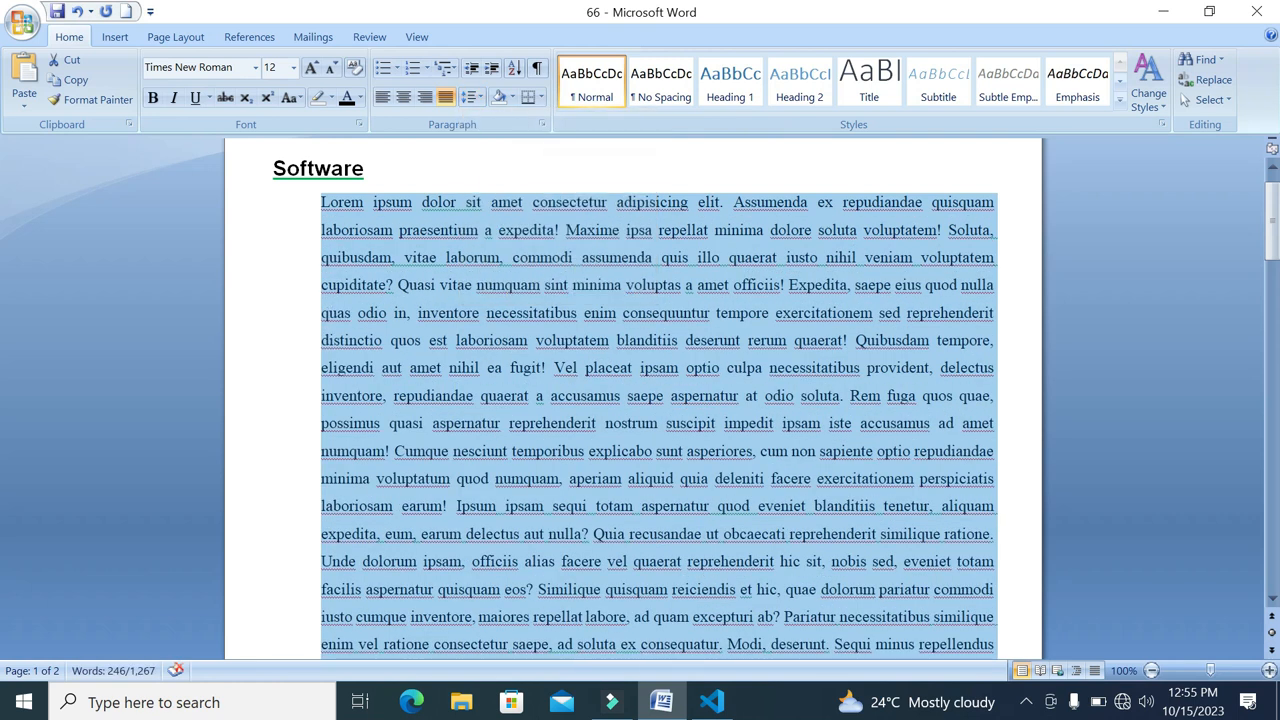
left_click(472, 97)
left_click(493, 120)
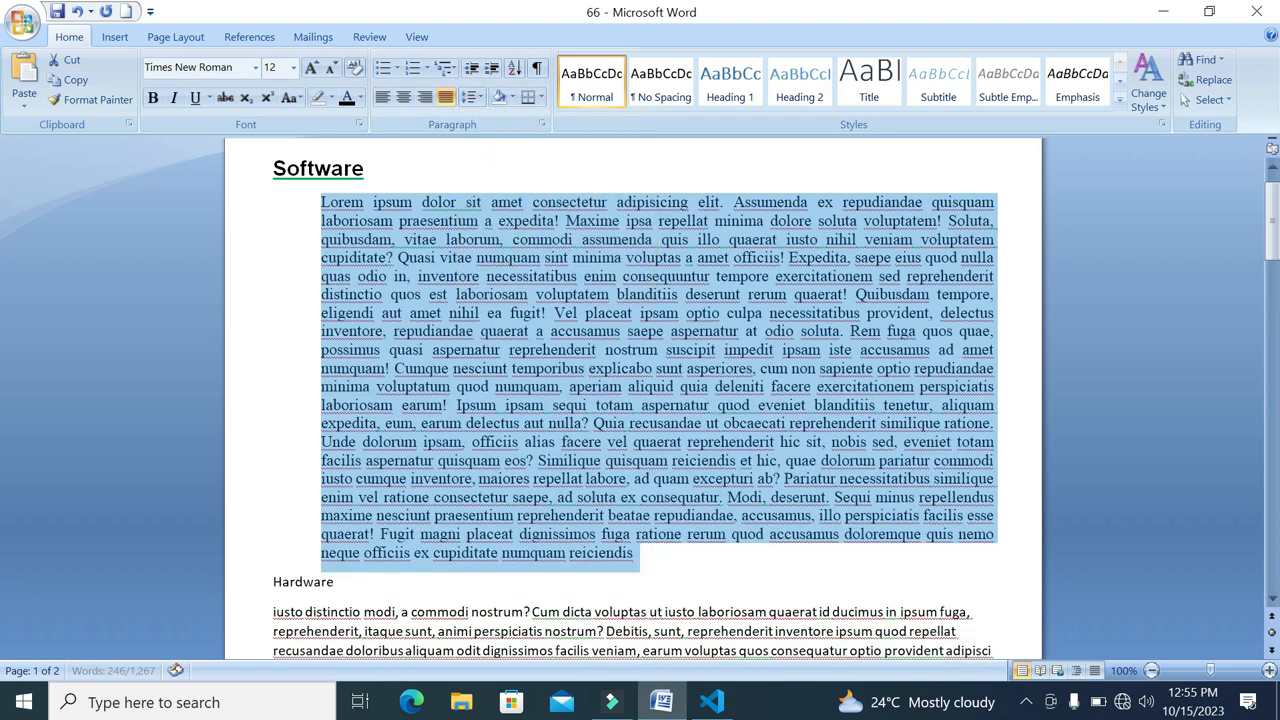
Preview shading colours for the paragraph below Software, apply a border around it, and undo the border
left_click(512, 97)
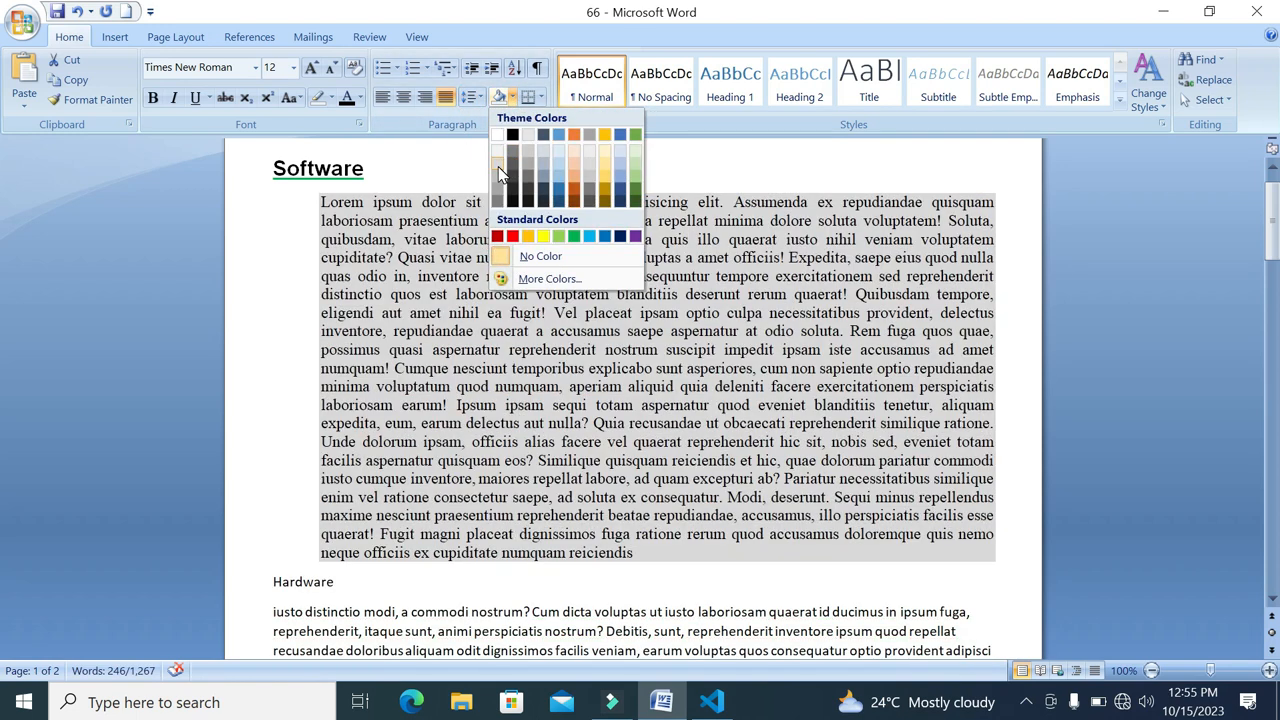
left_click(540, 101)
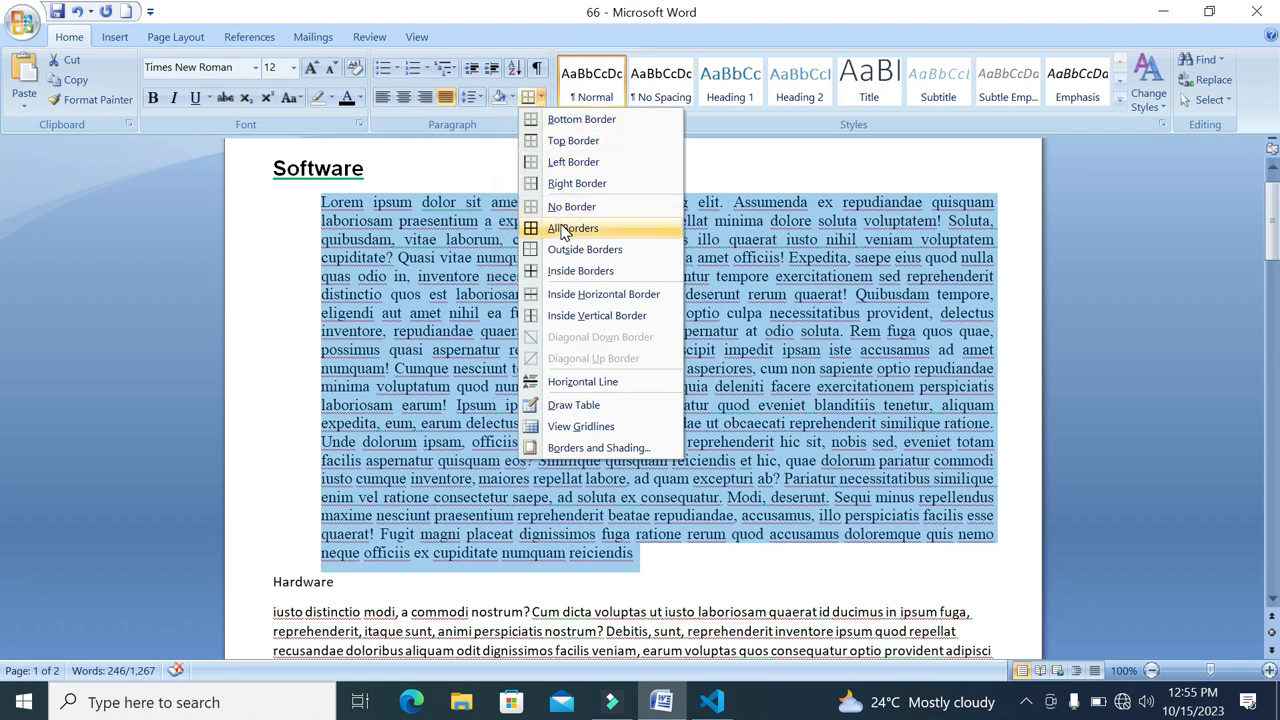
left_click(562, 249)
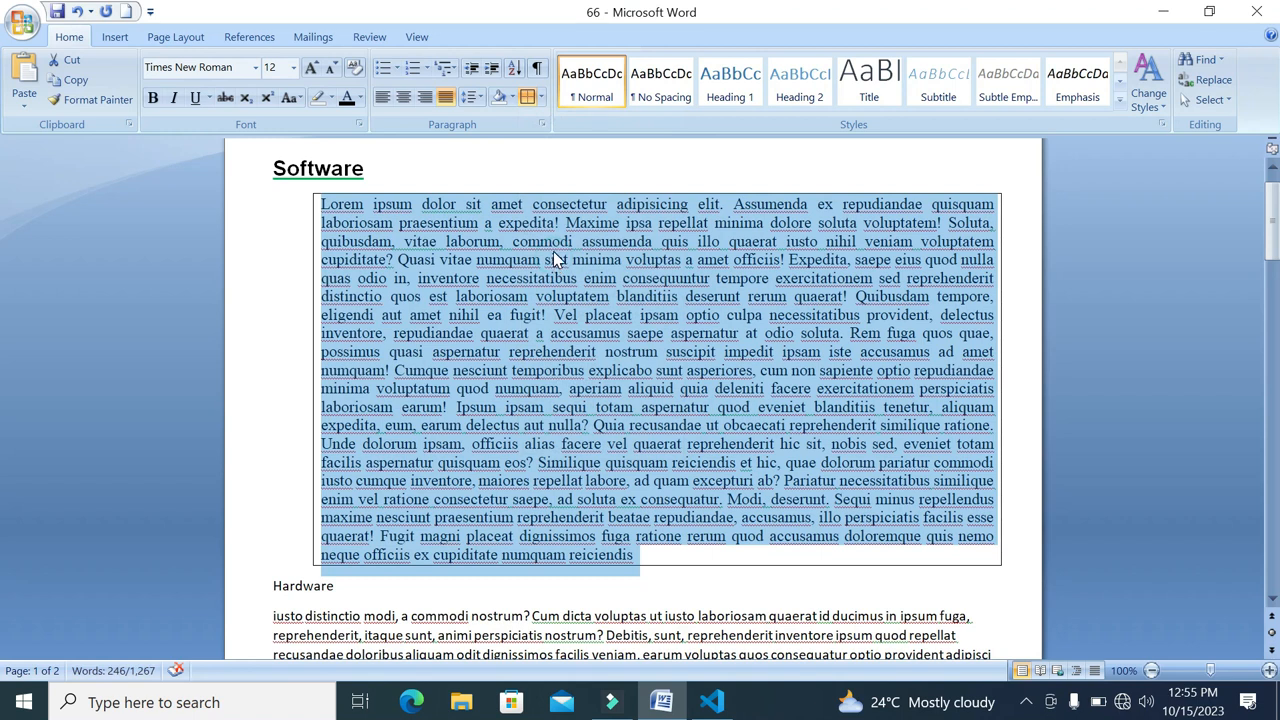
key("ctrl+z")
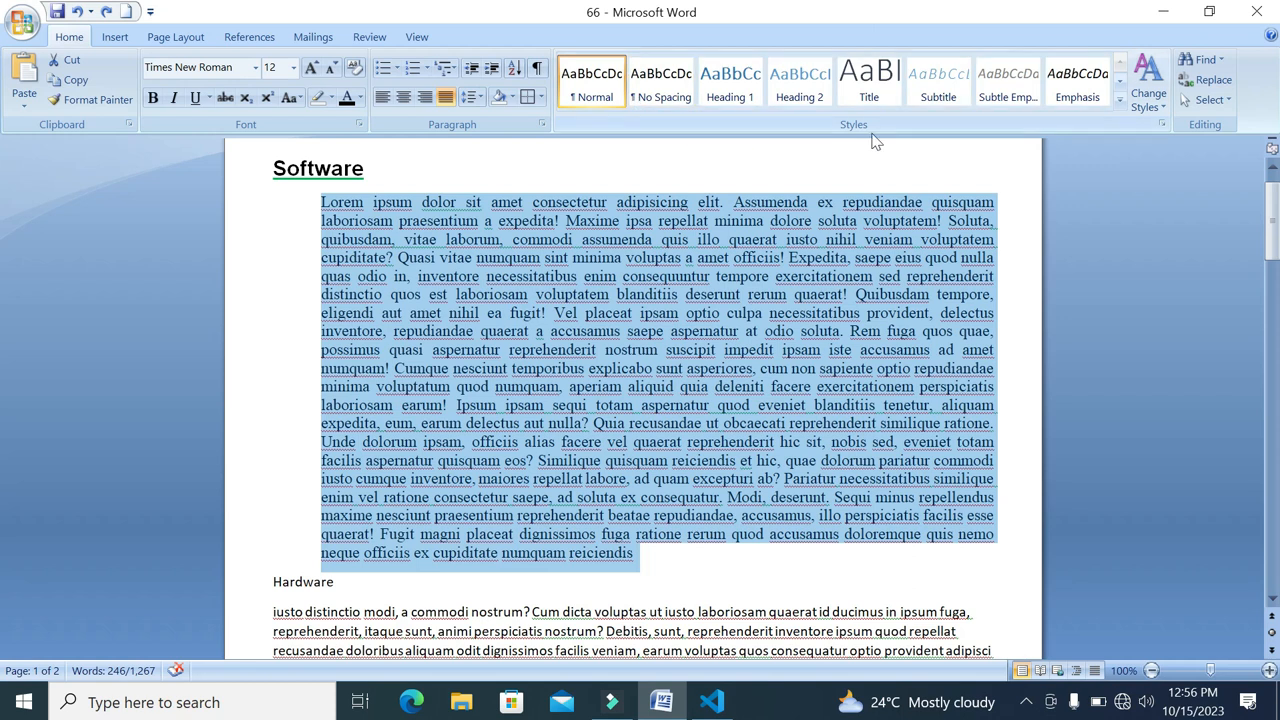
Save the formatting of the Software heading as a new quick style named Defination
left_click(632, 286)
left_click(316, 170)
double_click(391, 167)
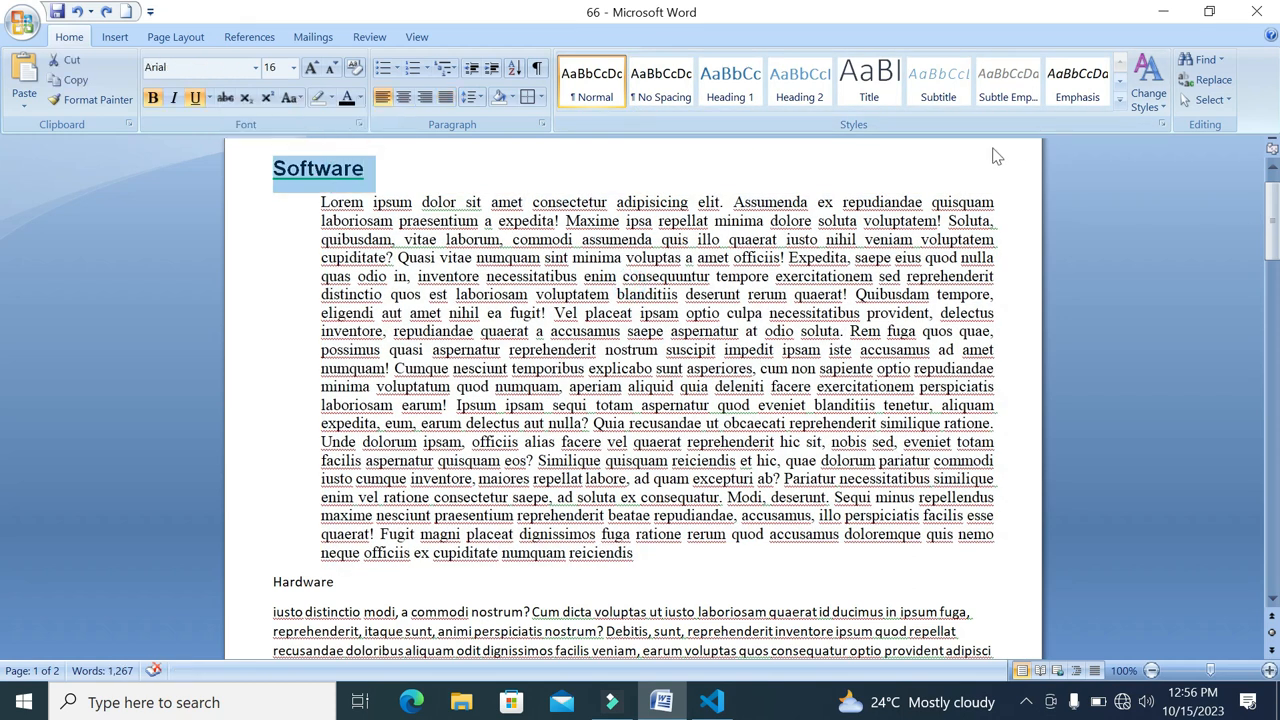
left_click(1121, 104)
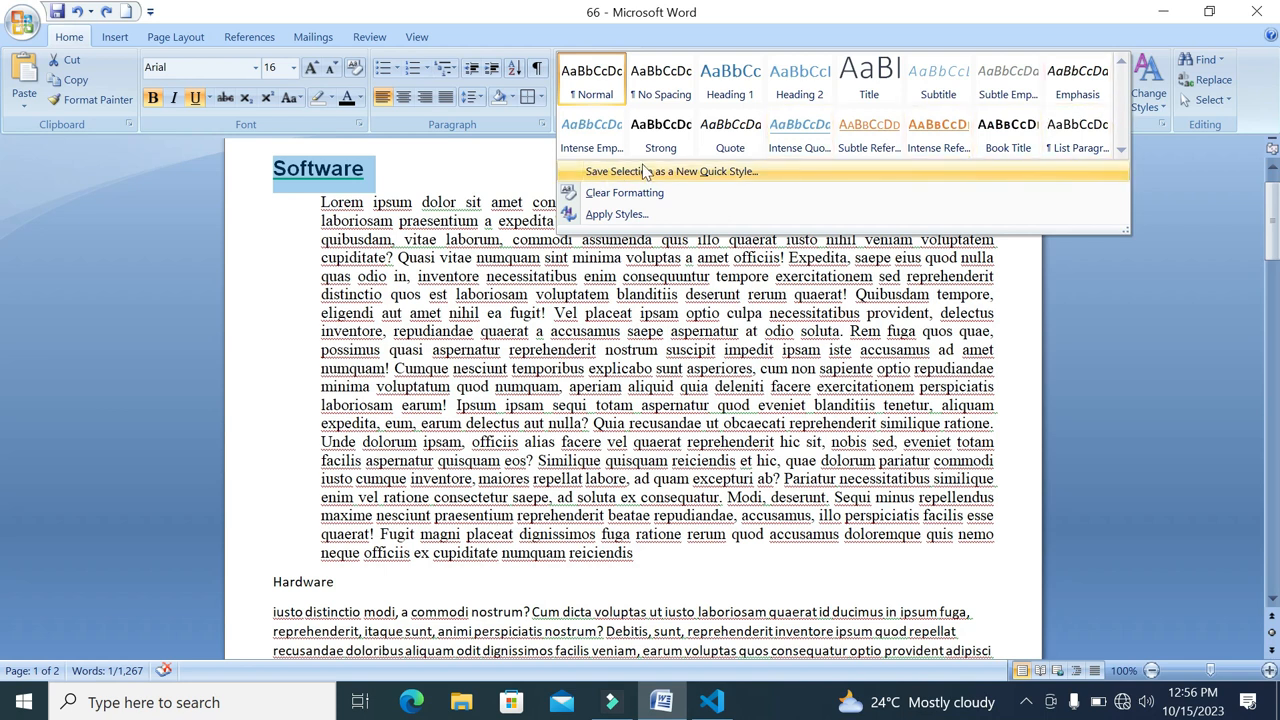
left_click(750, 175)
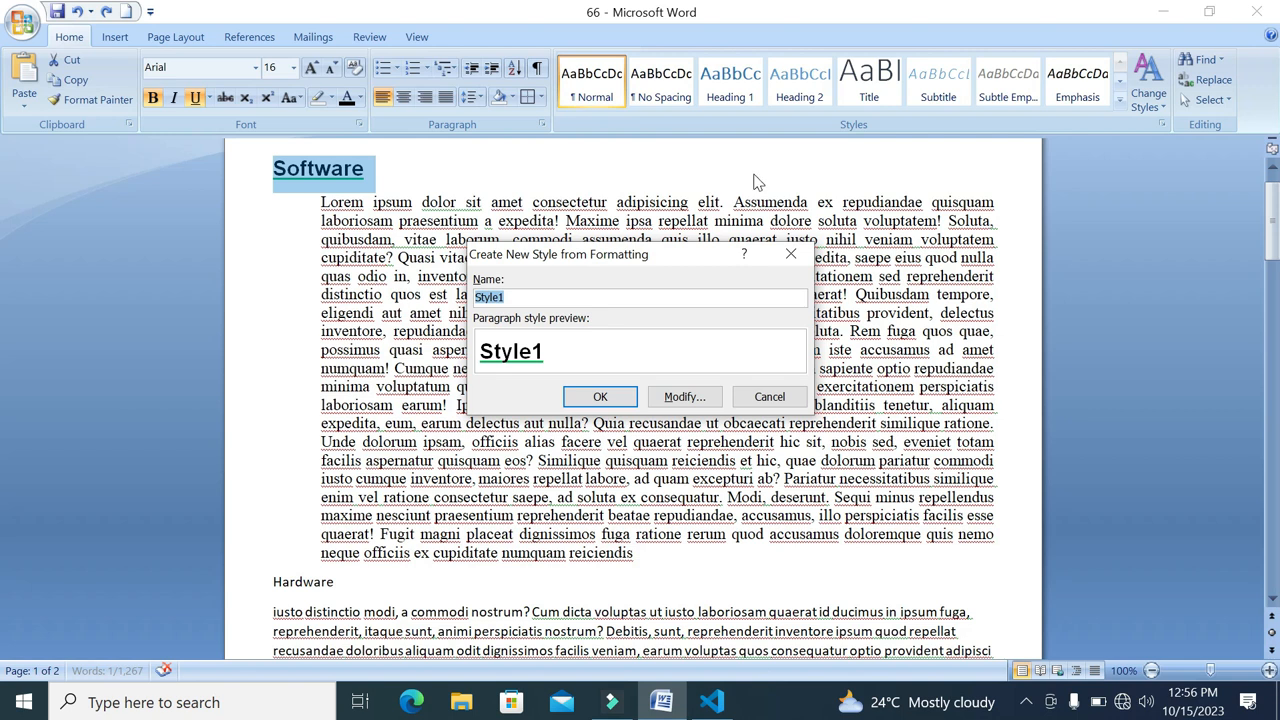
type("Defination")
left_click(613, 400)
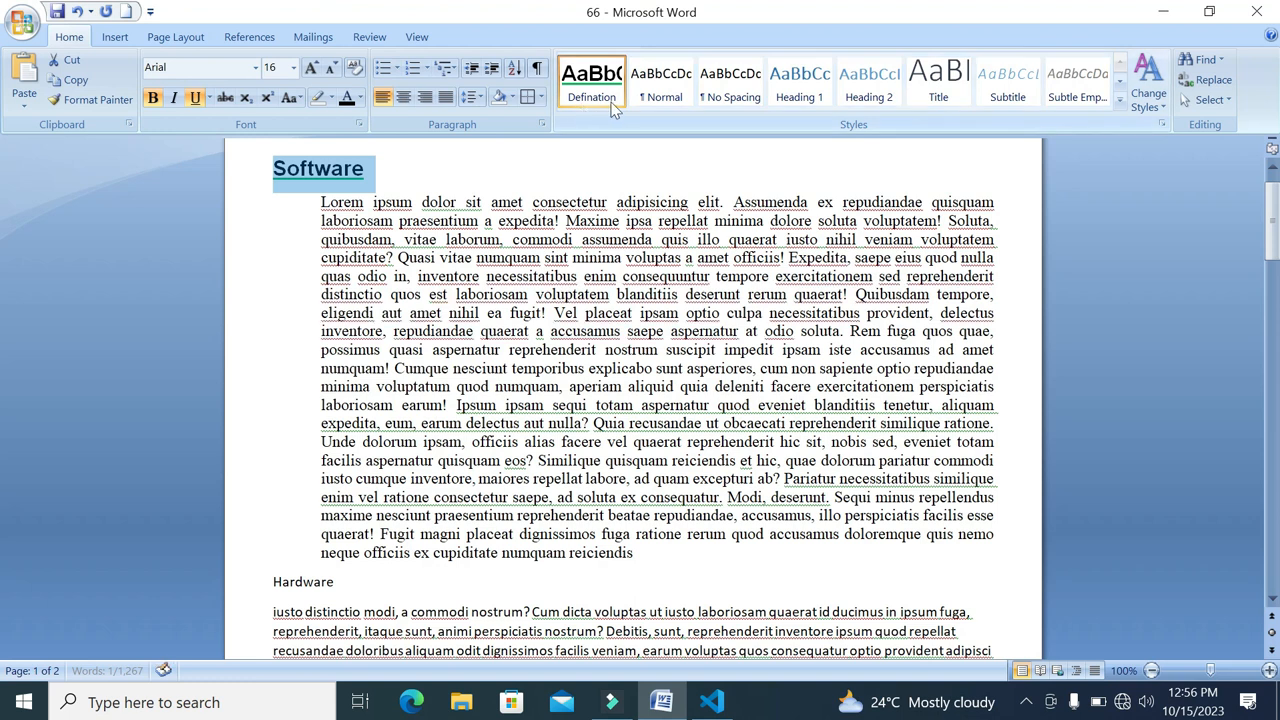
Save the formatting of the paragraph below Software as a new quick style named Paragraph
left_click(583, 293)
left_click_drag(636, 553, 320, 202)
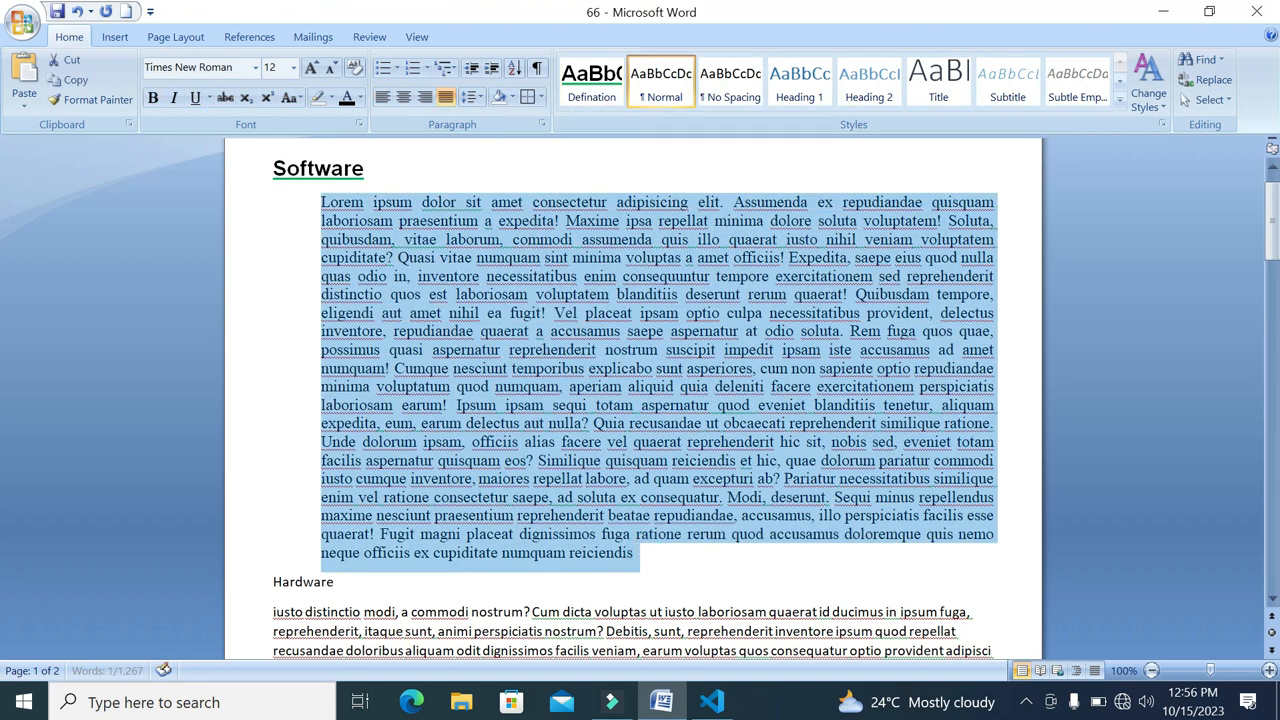
left_click(1121, 104)
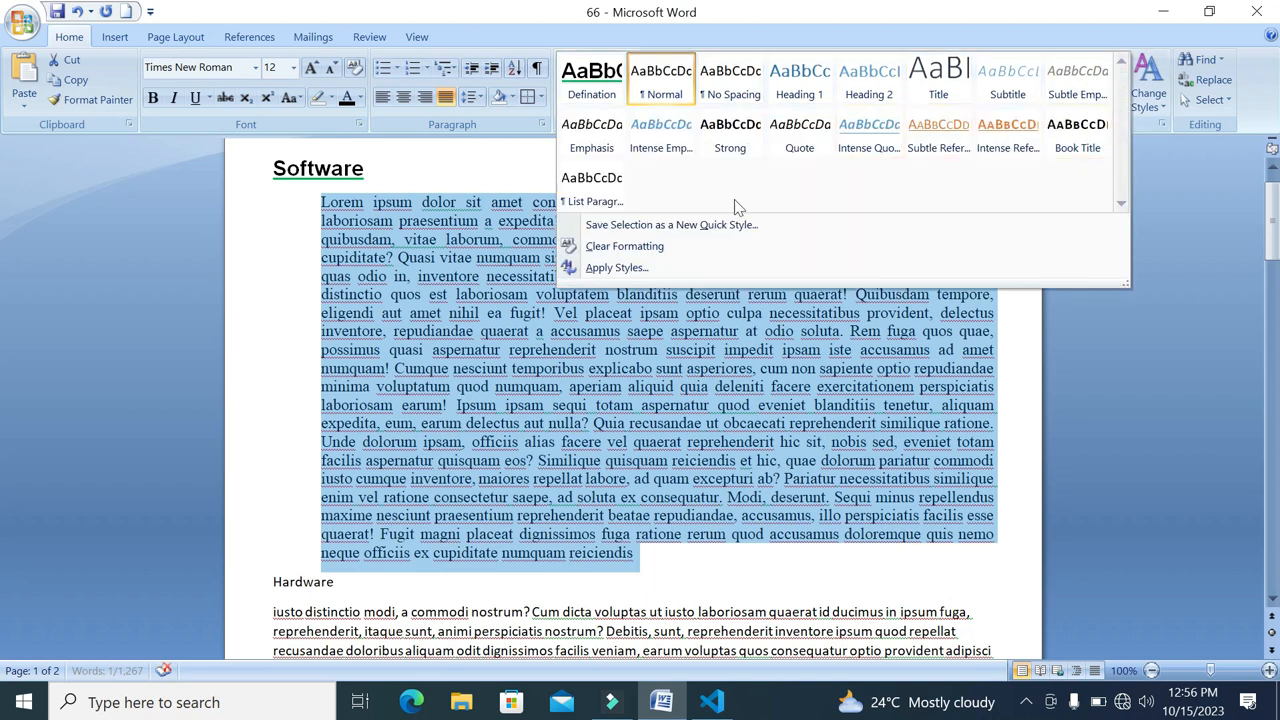
left_click(698, 228)
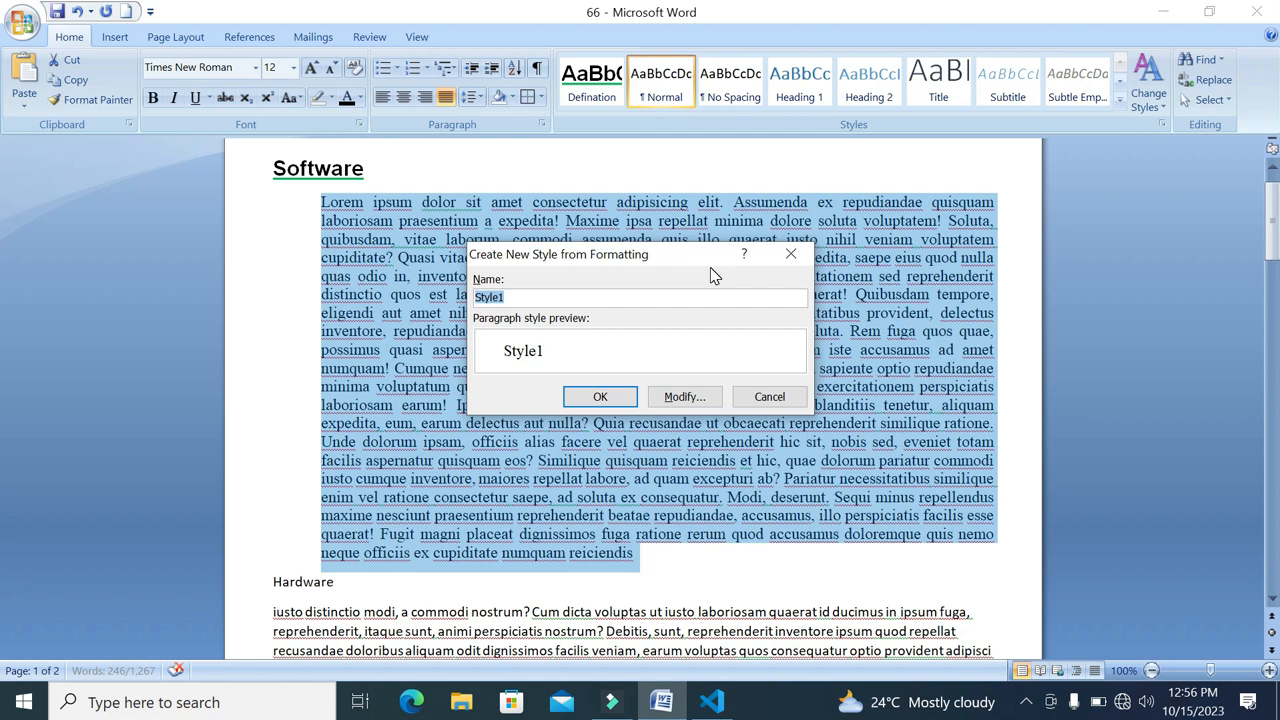
type("Paragraph")
left_click(630, 398)
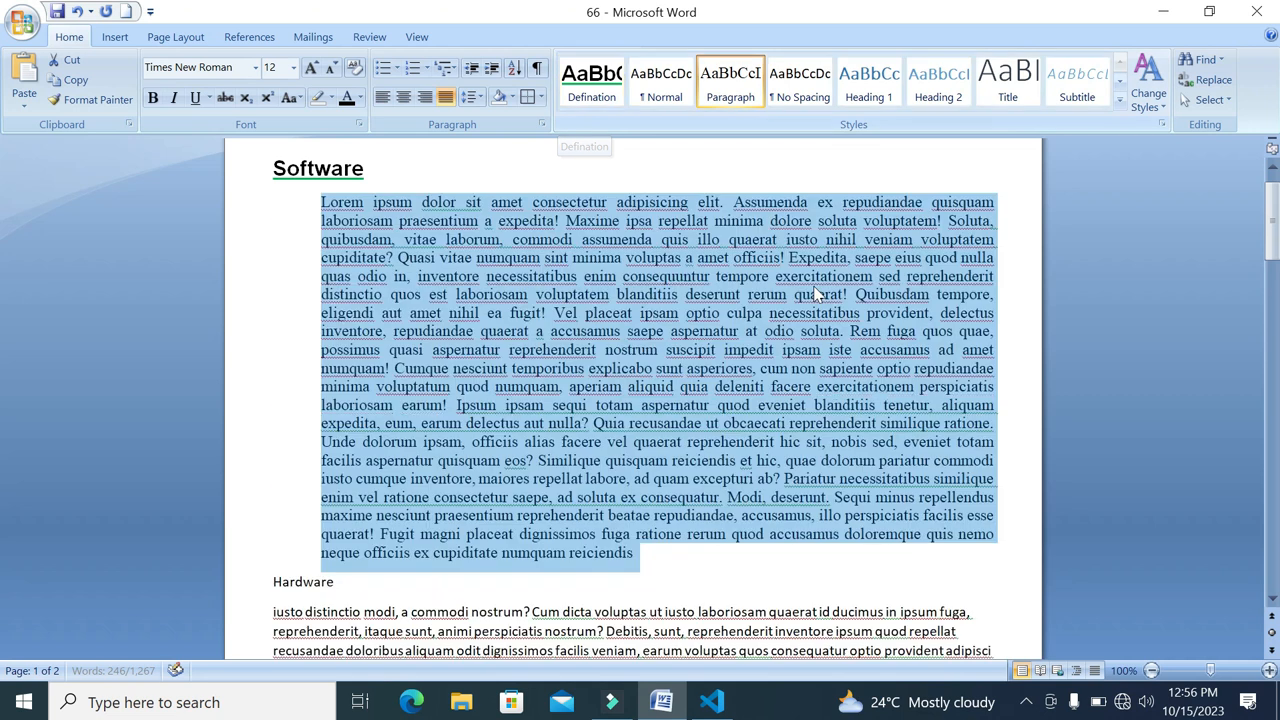
left_click(666, 561)
Apply the Defination style to the Hardware, CPU and LCD headings
scroll(666, 561, "down", 3)
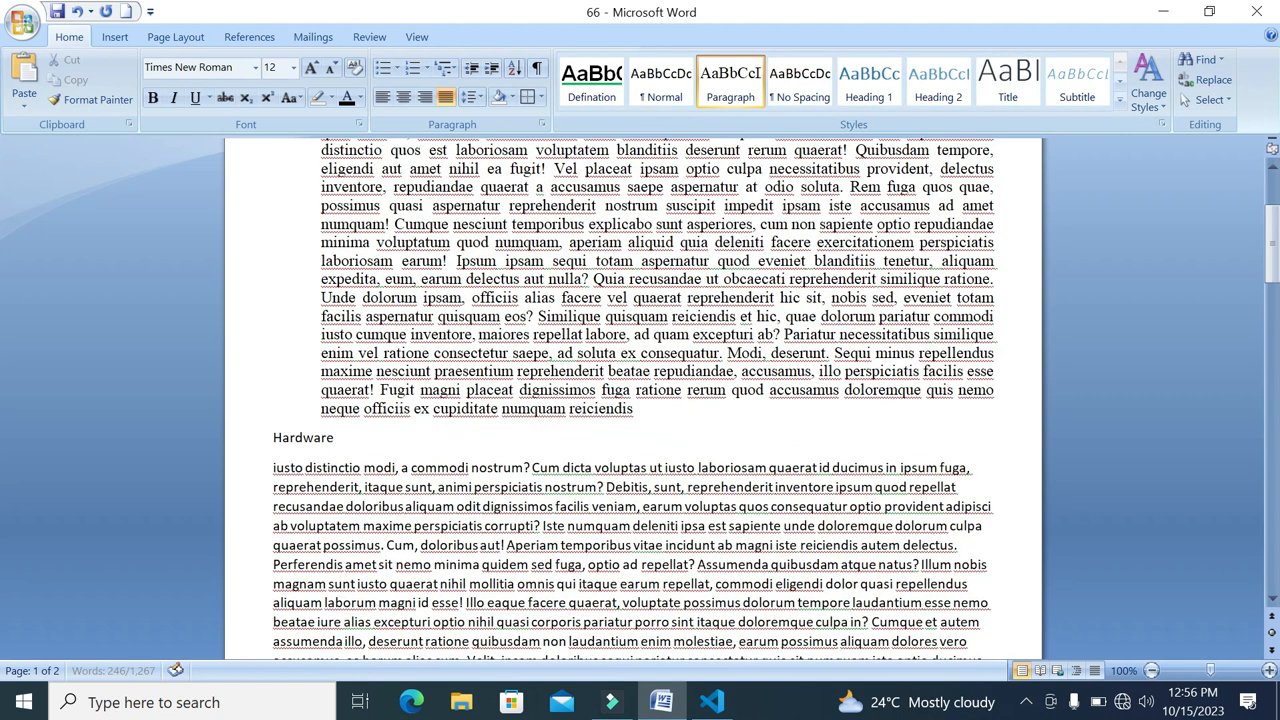
left_click_drag(364, 437, 272, 437)
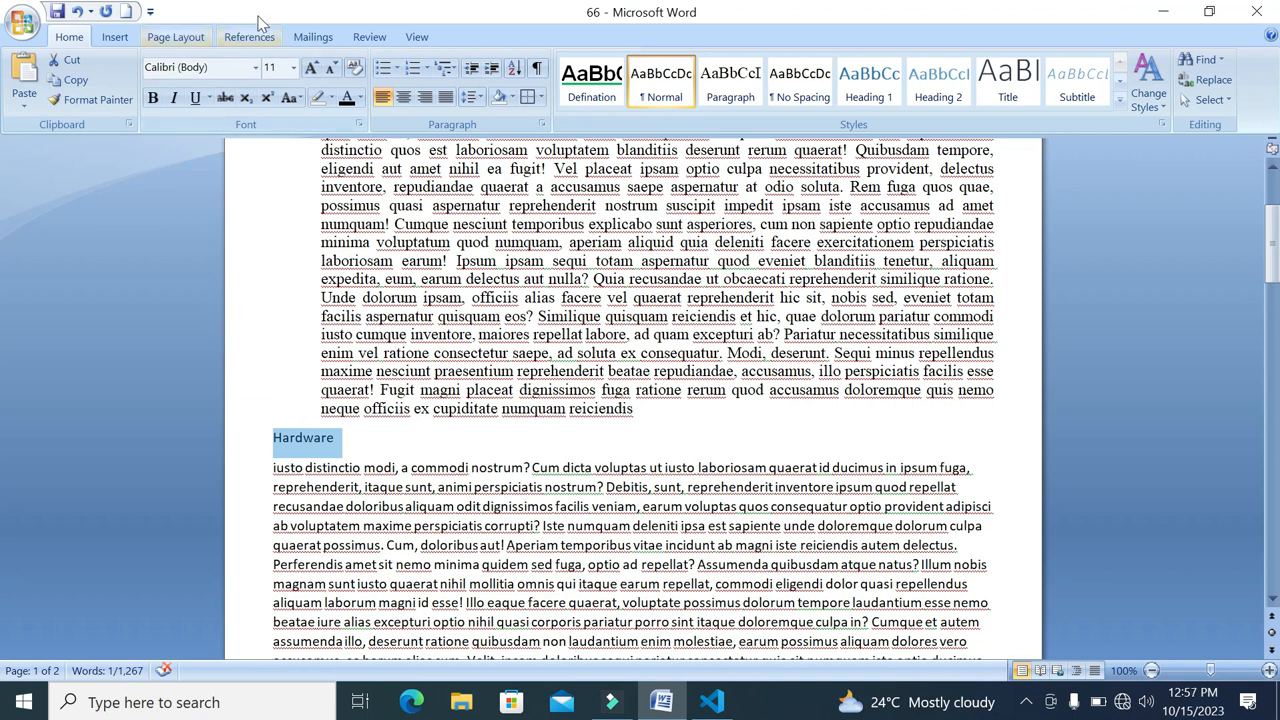
left_click(591, 82)
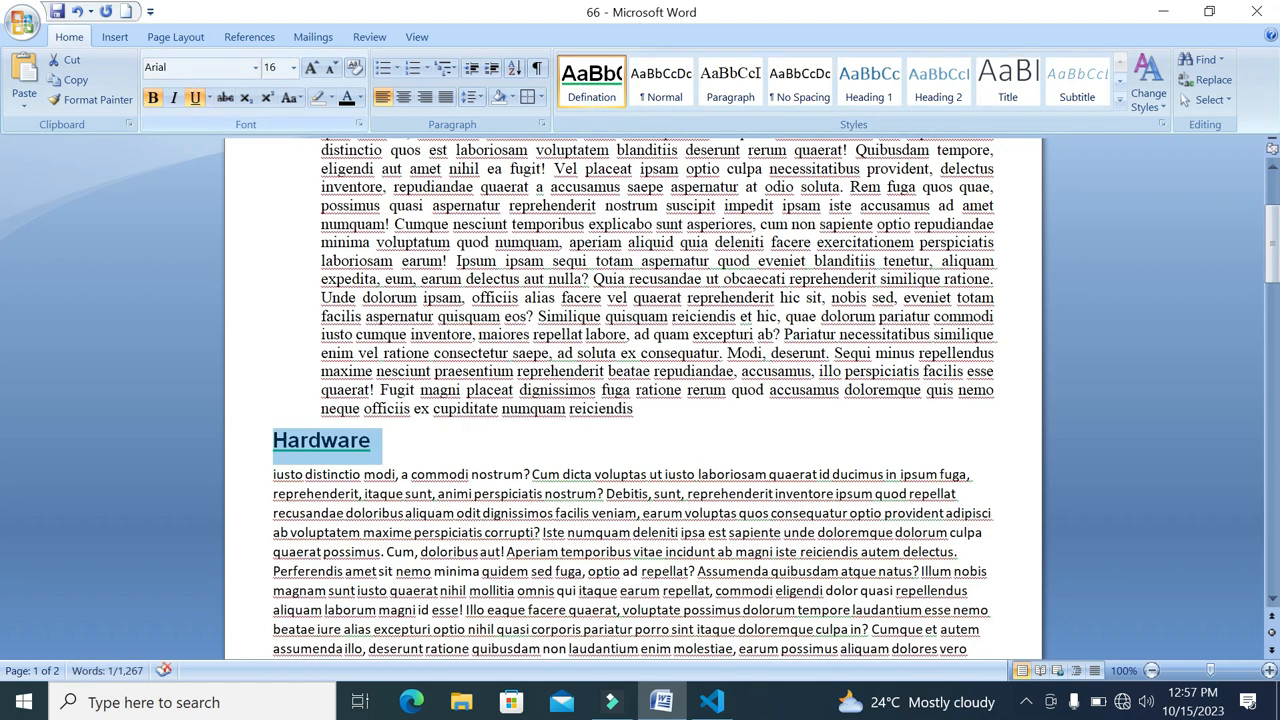
scroll(632, 400, "down", 5)
scroll(632, 400, "down", 6)
double_click(285, 294)
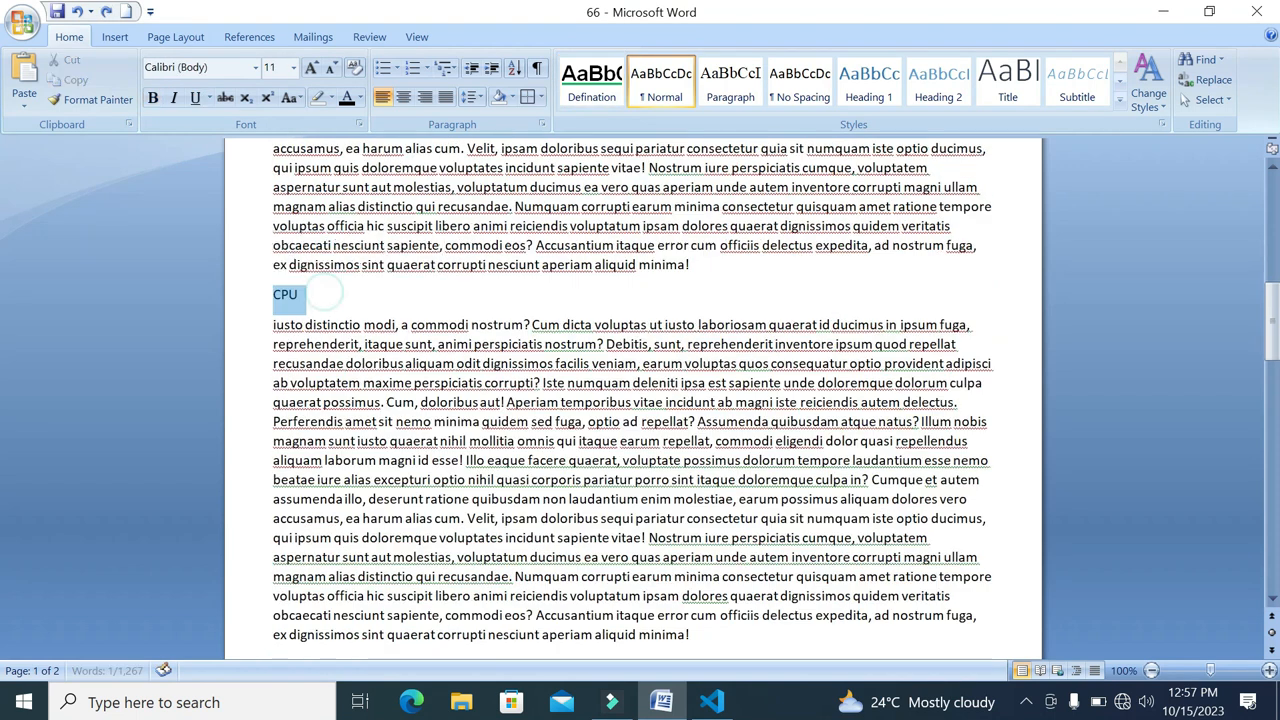
left_click(603, 100)
scroll(500, 400, "down", 4)
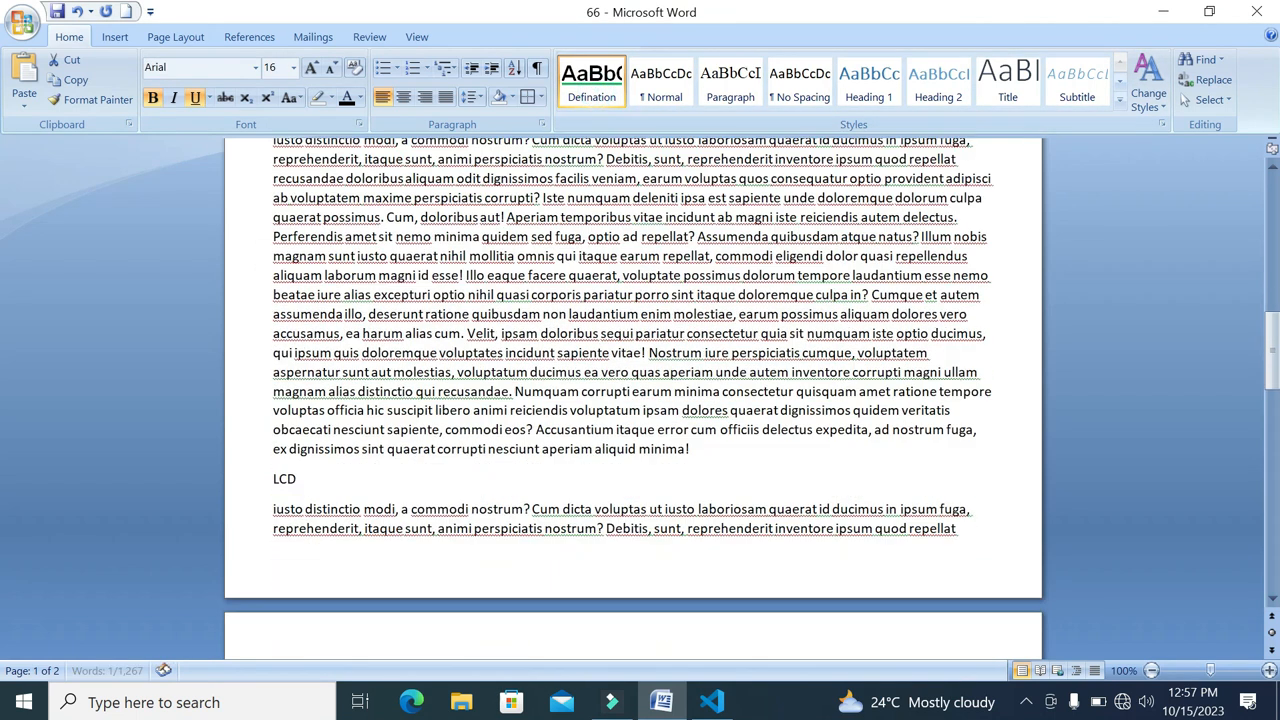
double_click(285, 479)
left_click(598, 85)
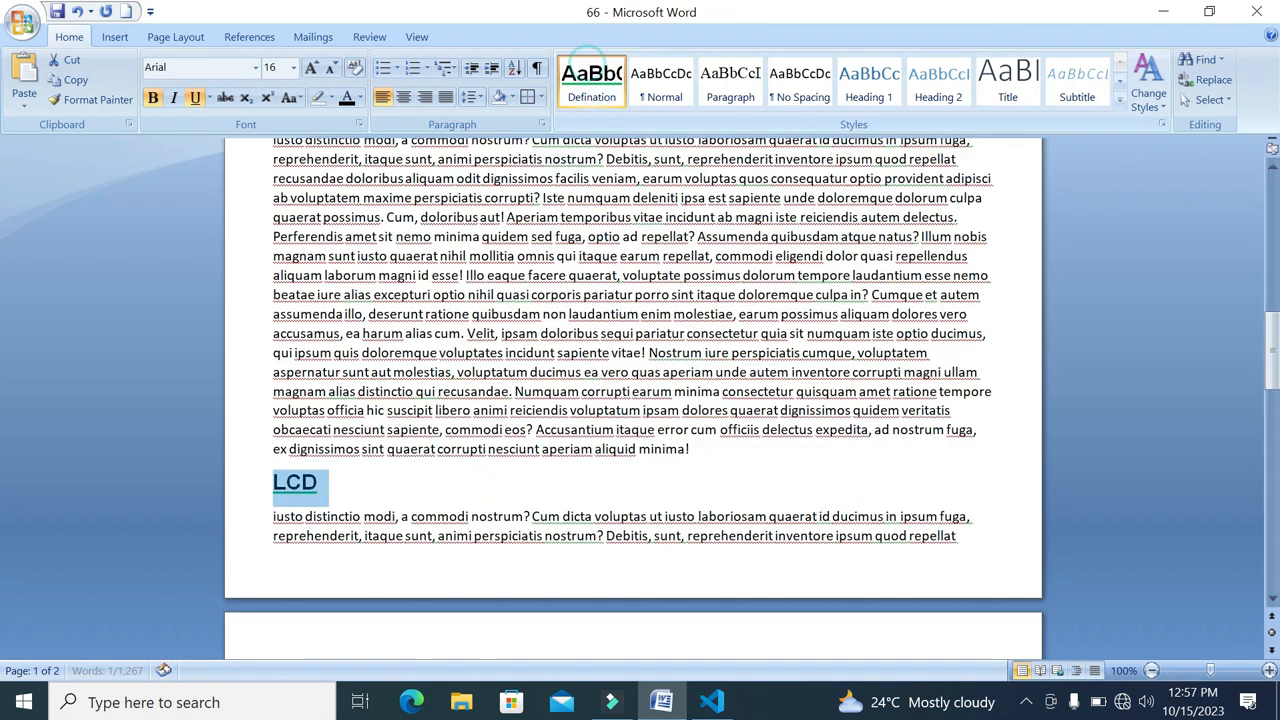
Apply the Defination style to the Printer heading and undo its accidental application to the adjoining paragraph
scroll(500, 400, "down", 10)
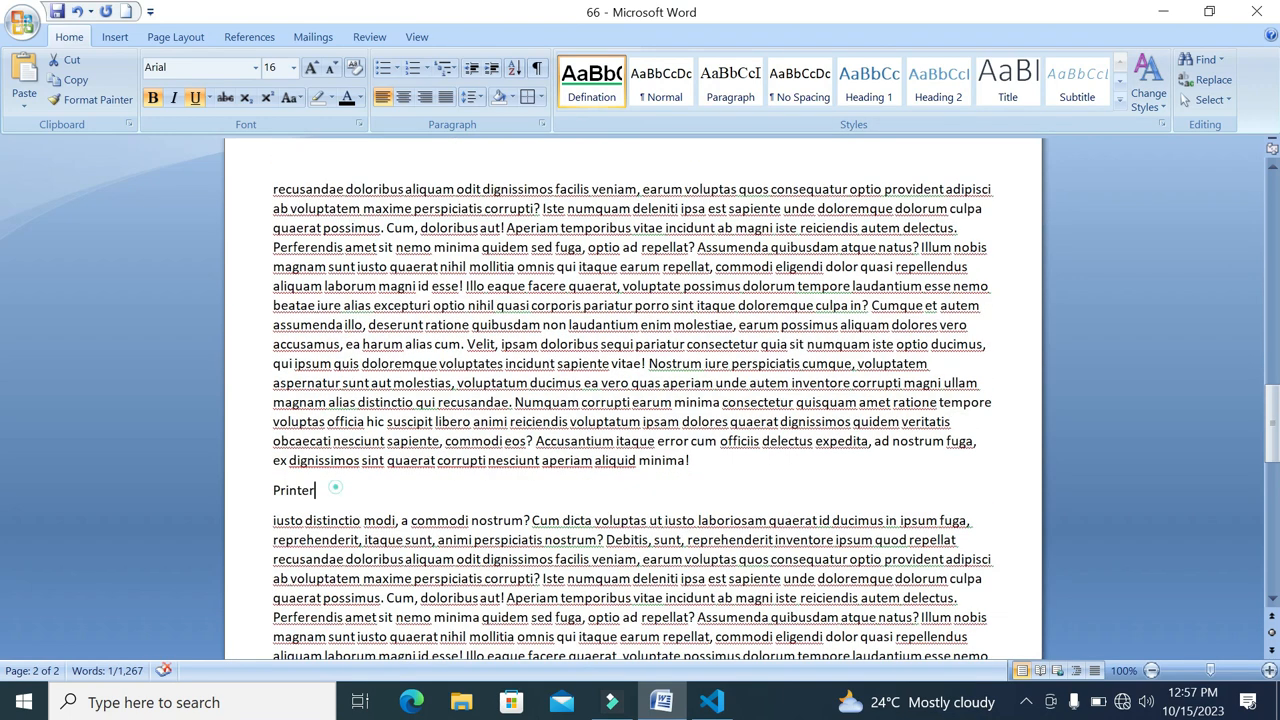
left_click_drag(335, 487, 275, 460)
left_click(591, 80)
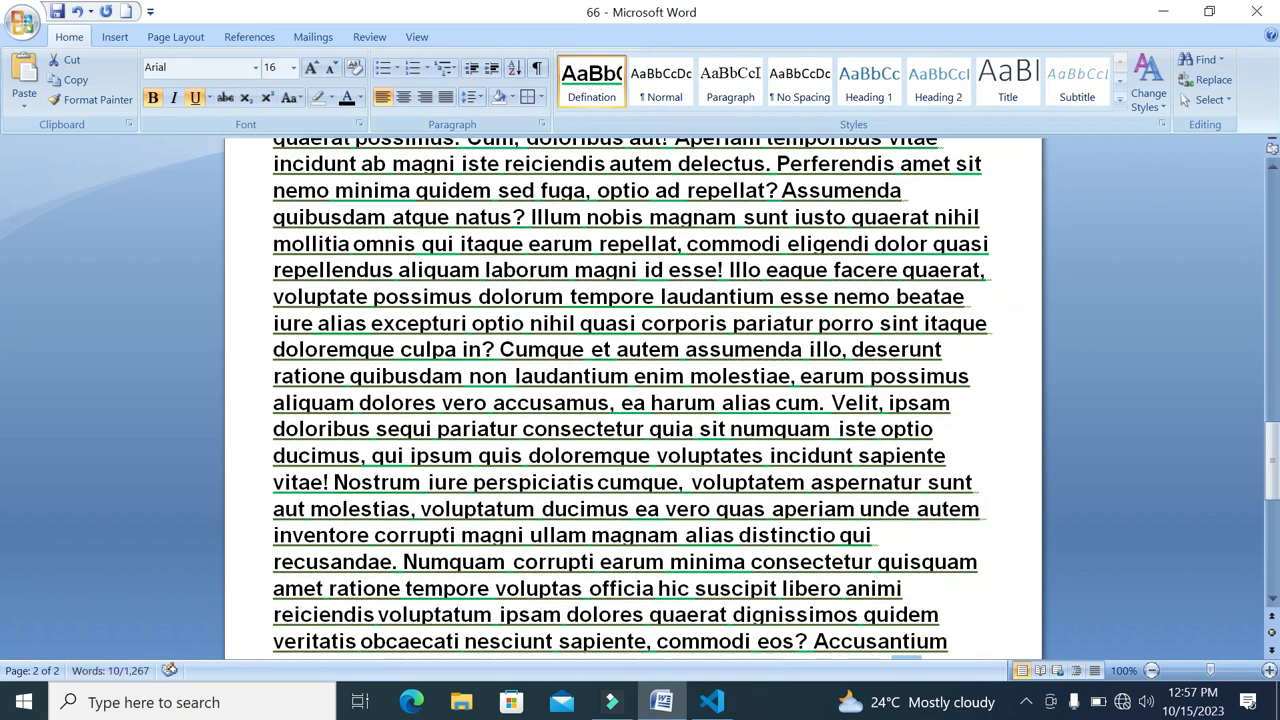
key("ctrl+z")
Apply the Paragraph style to the body text under Hardware and under CPU
scroll(640, 400, "up", 20)
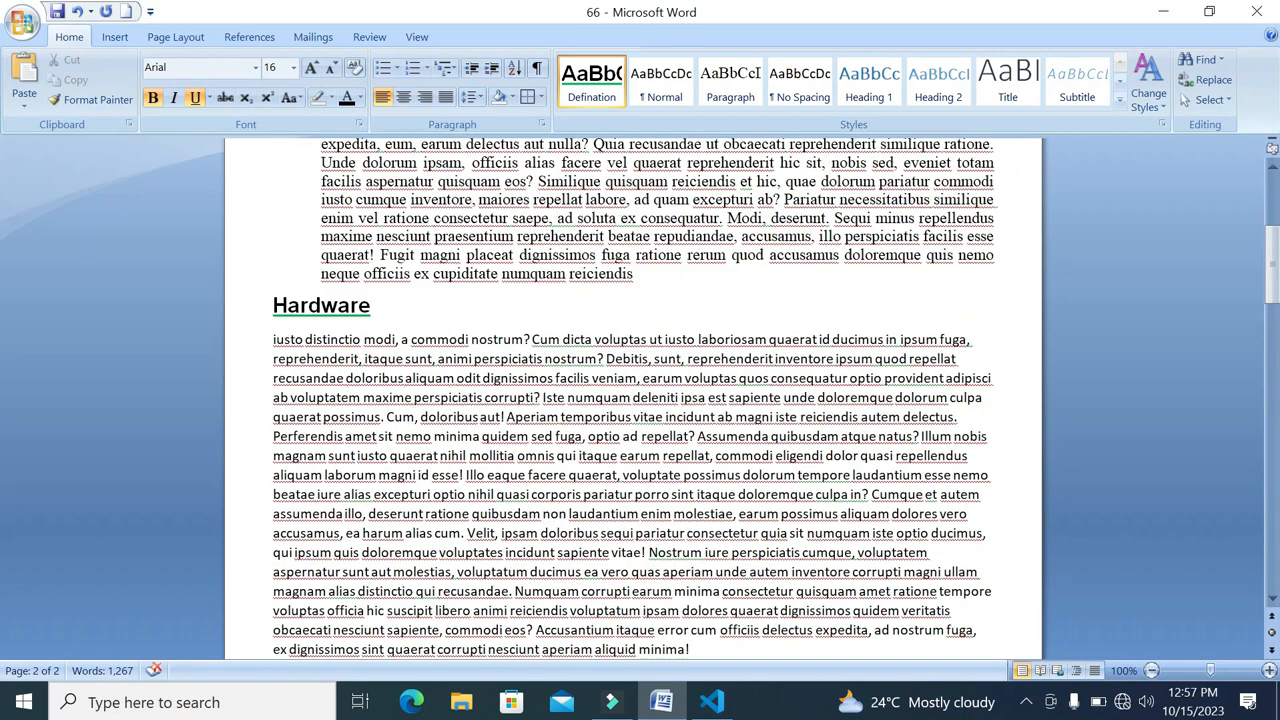
left_click(390, 378)
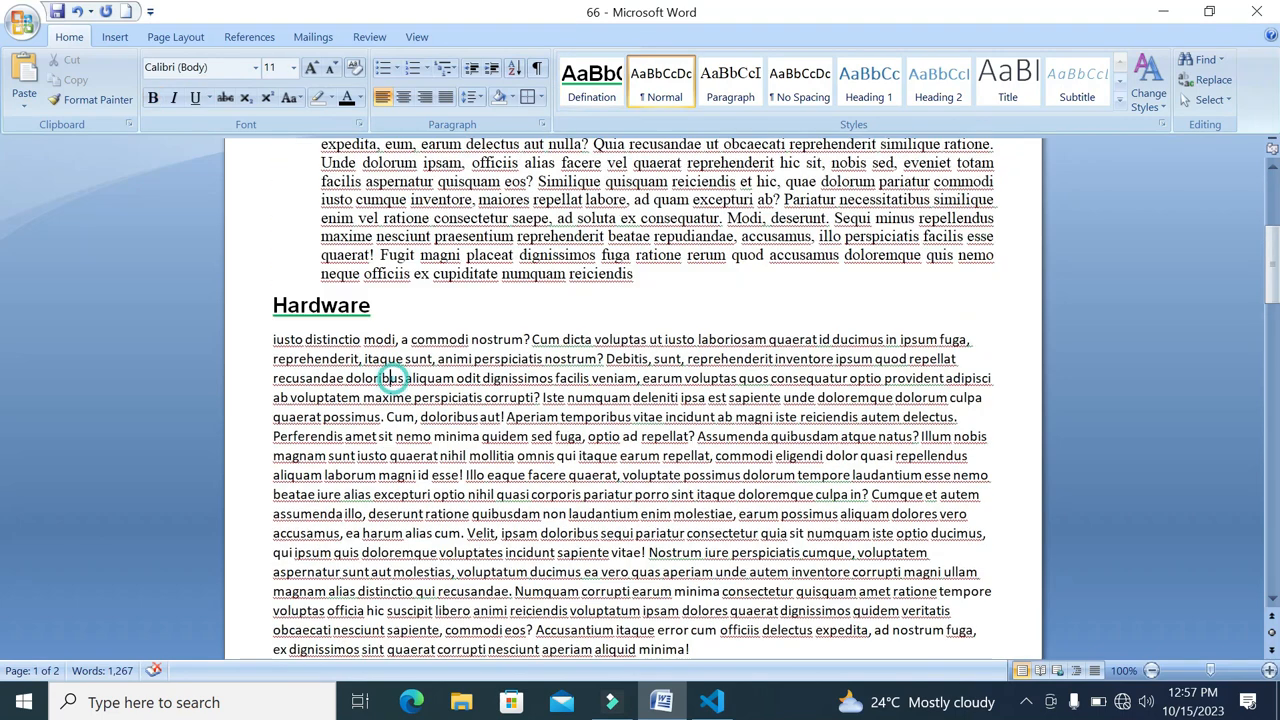
left_click(731, 85)
scroll(507, 390, "down", 7)
left_click(507, 390)
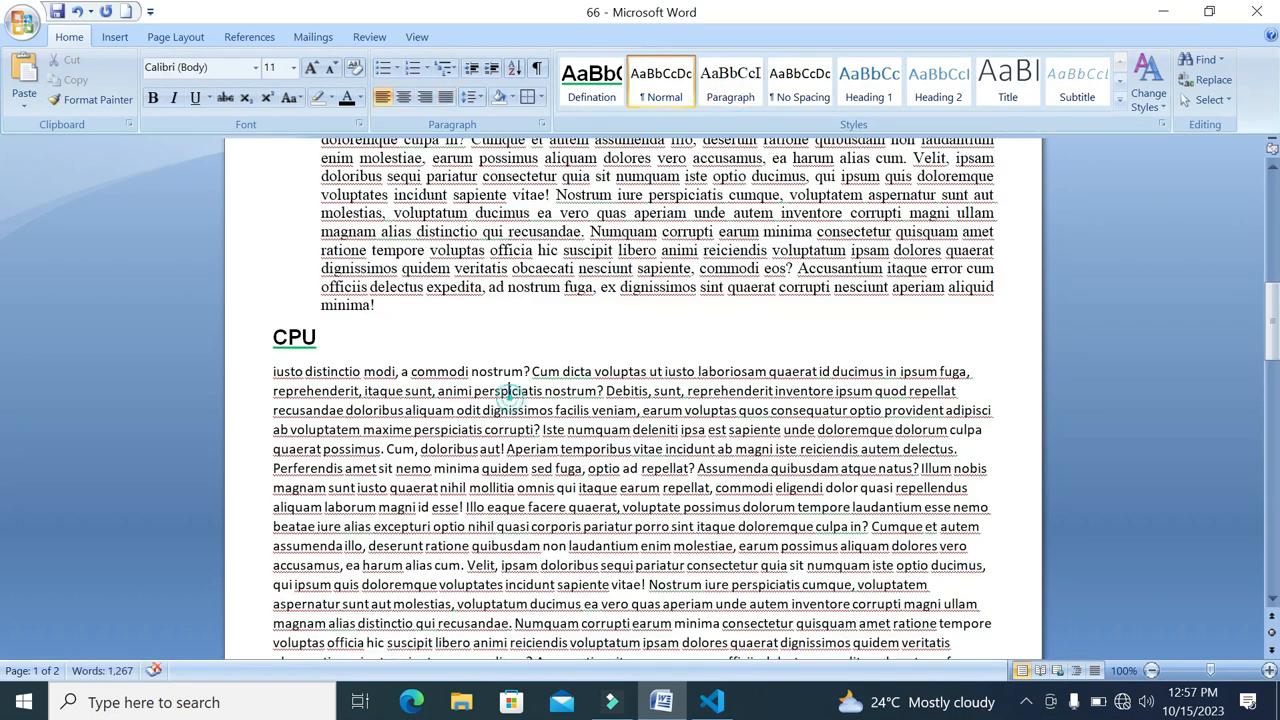
left_click(731, 85)
Apply the Paragraph style to the body text under LCD and under Printer
scroll(640, 400, "down", 7)
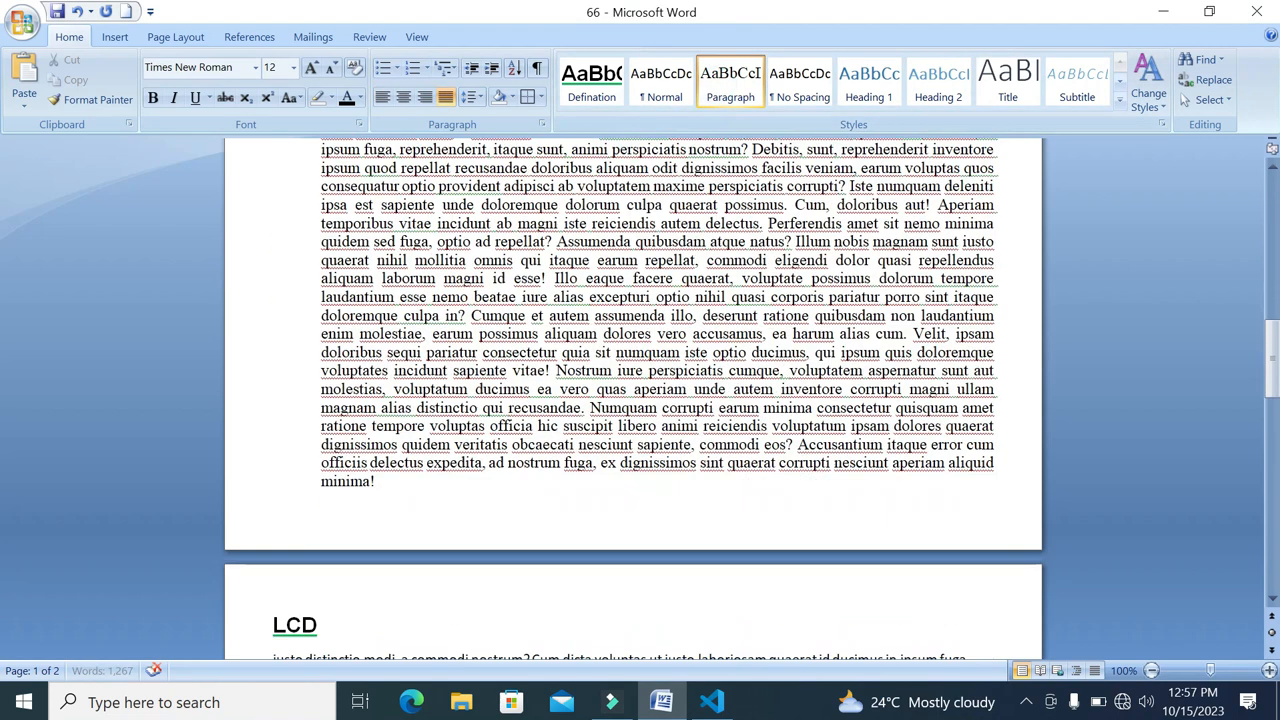
left_click(480, 562)
left_click(731, 85)
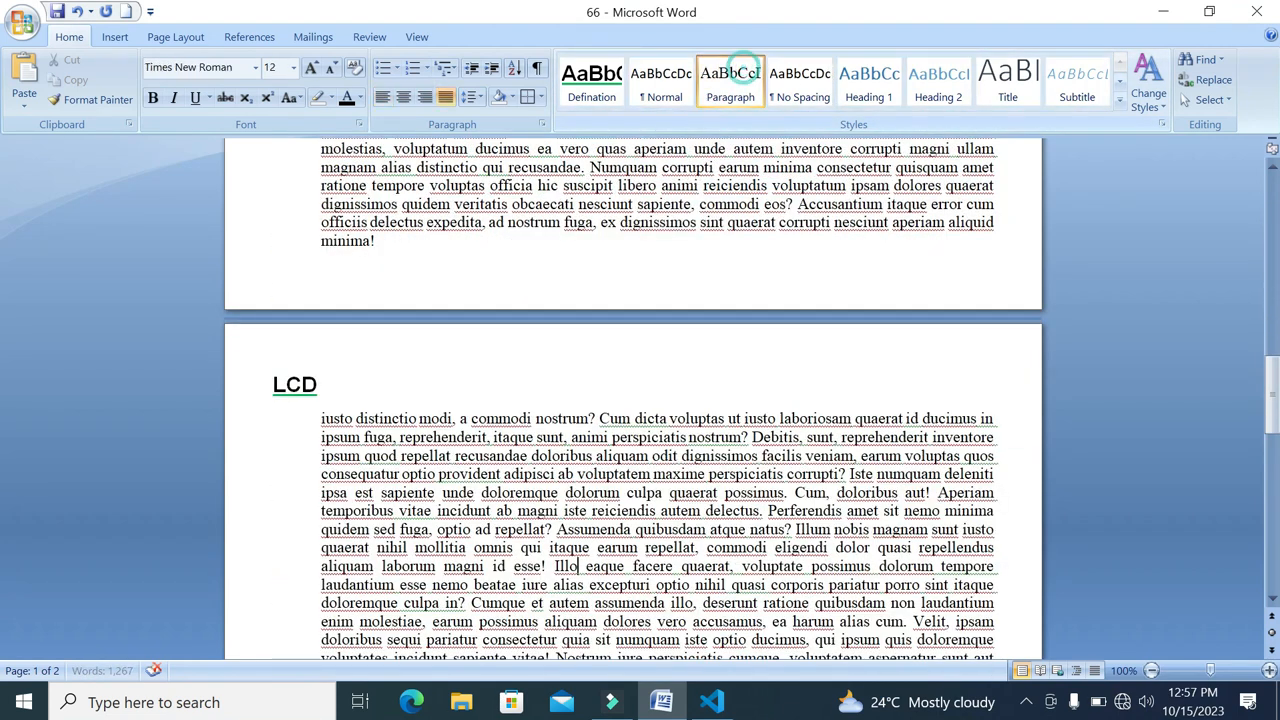
scroll(640, 400, "down", 5)
scroll(640, 400, "down", 3)
left_click_drag(540, 412, 539, 432)
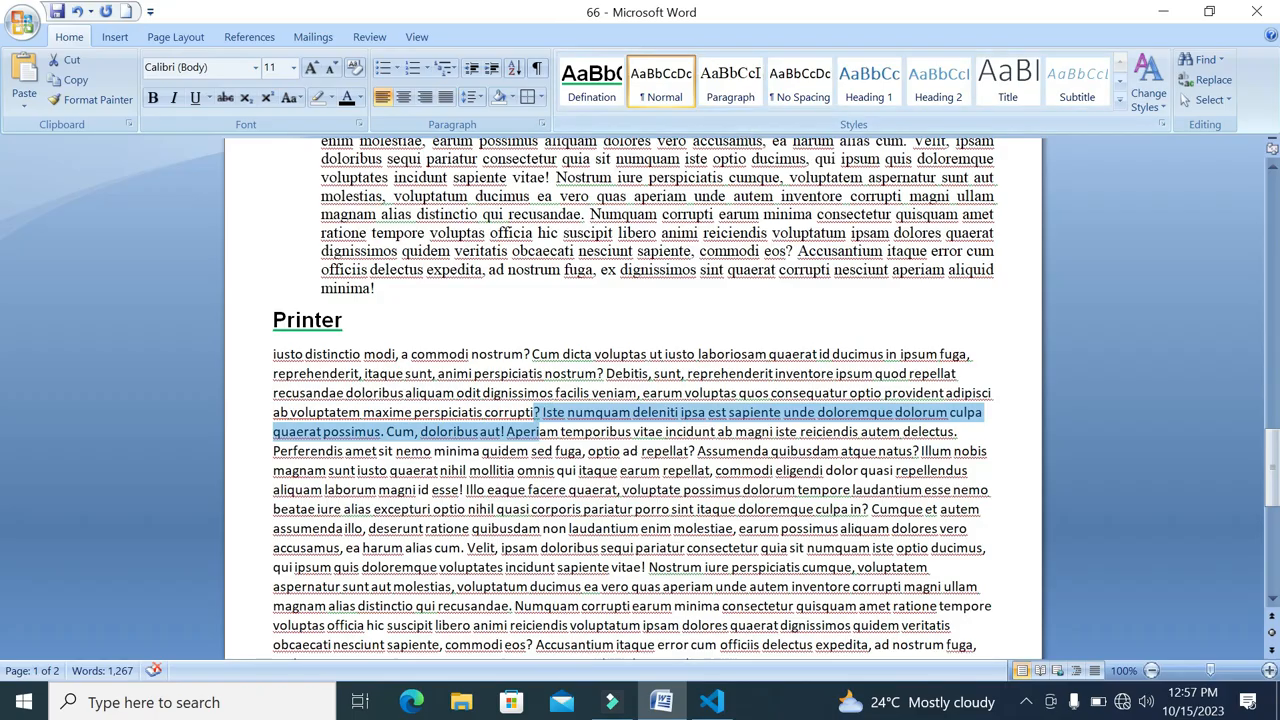
left_click(634, 356)
left_click(718, 92)
Enlarge the Software heading to 20 pt and update the Defination style to match it
scroll(640, 400, "down", 6)
scroll(640, 400, "up", 6)
scroll(640, 400, "up", 20)
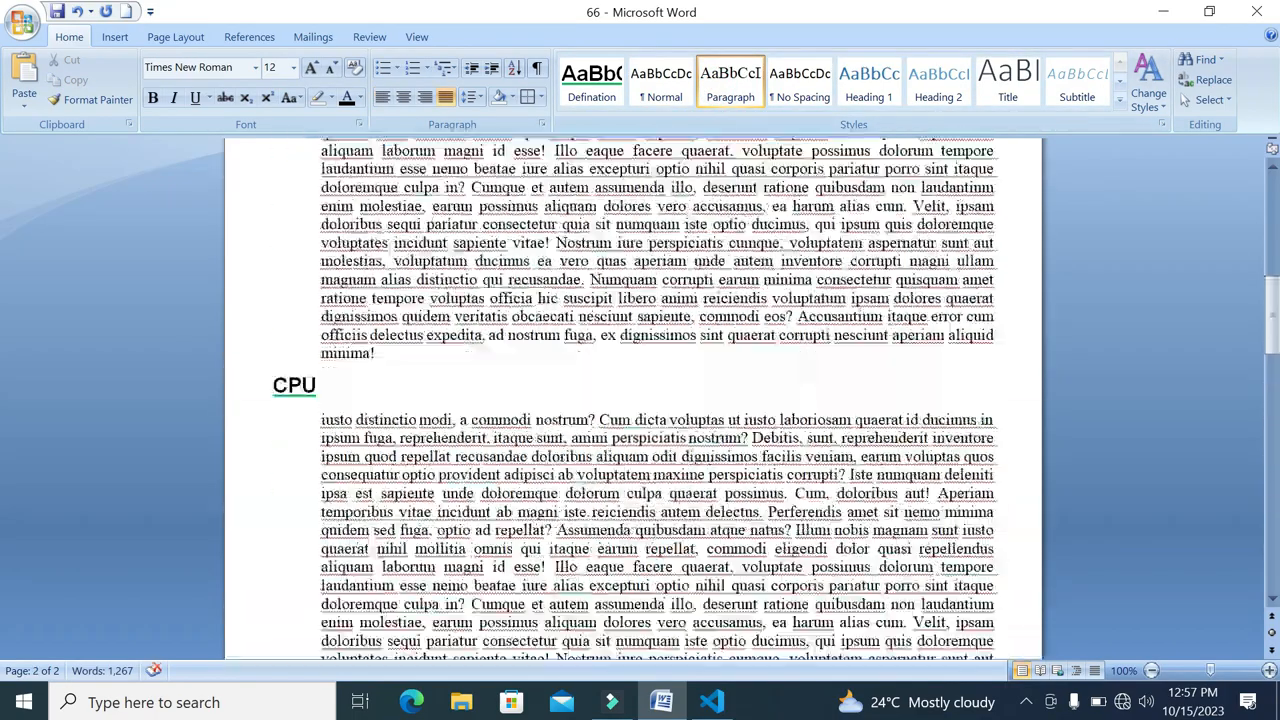
scroll(640, 400, "up", 7)
left_click(255, 217)
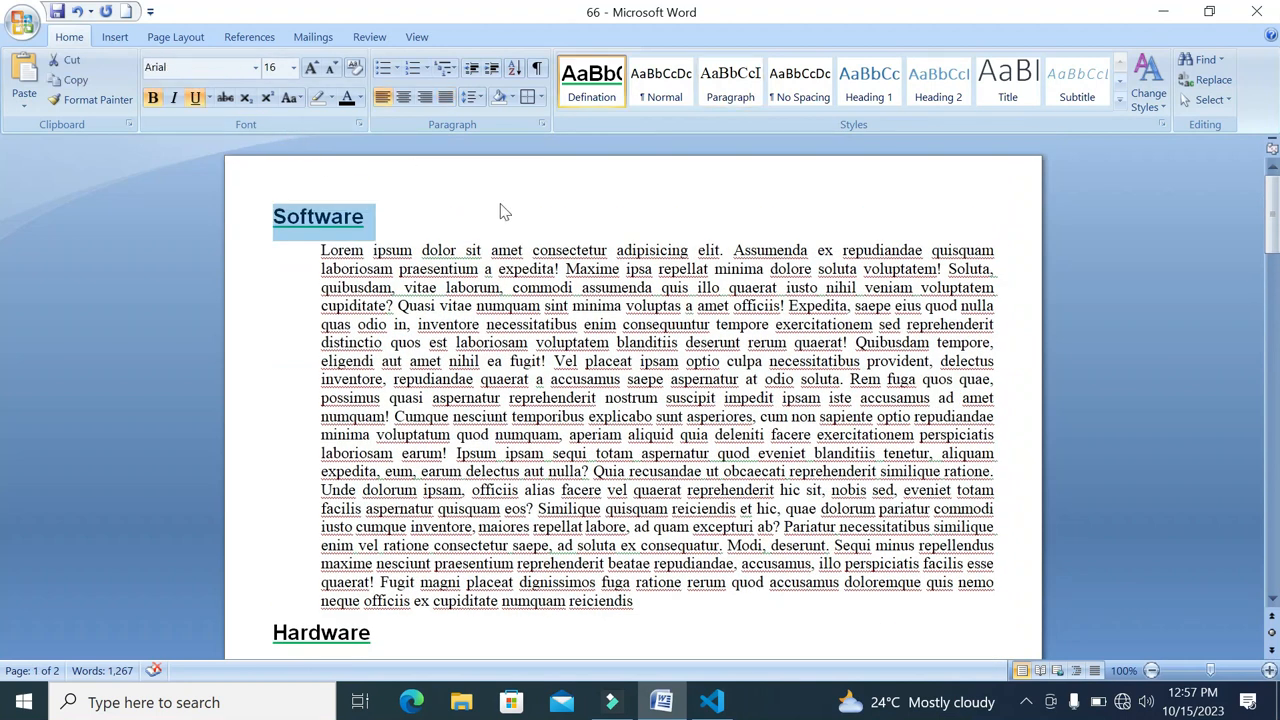
left_click(311, 67)
left_click(311, 67)
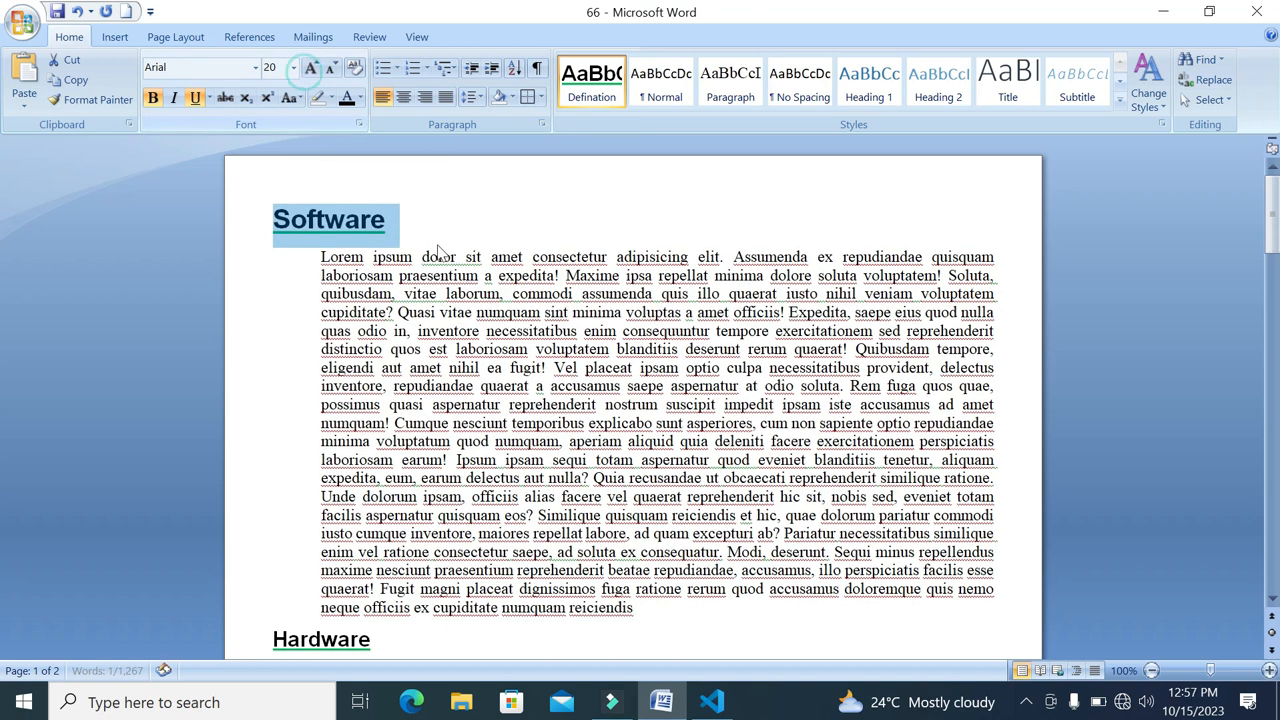
right_click(581, 88)
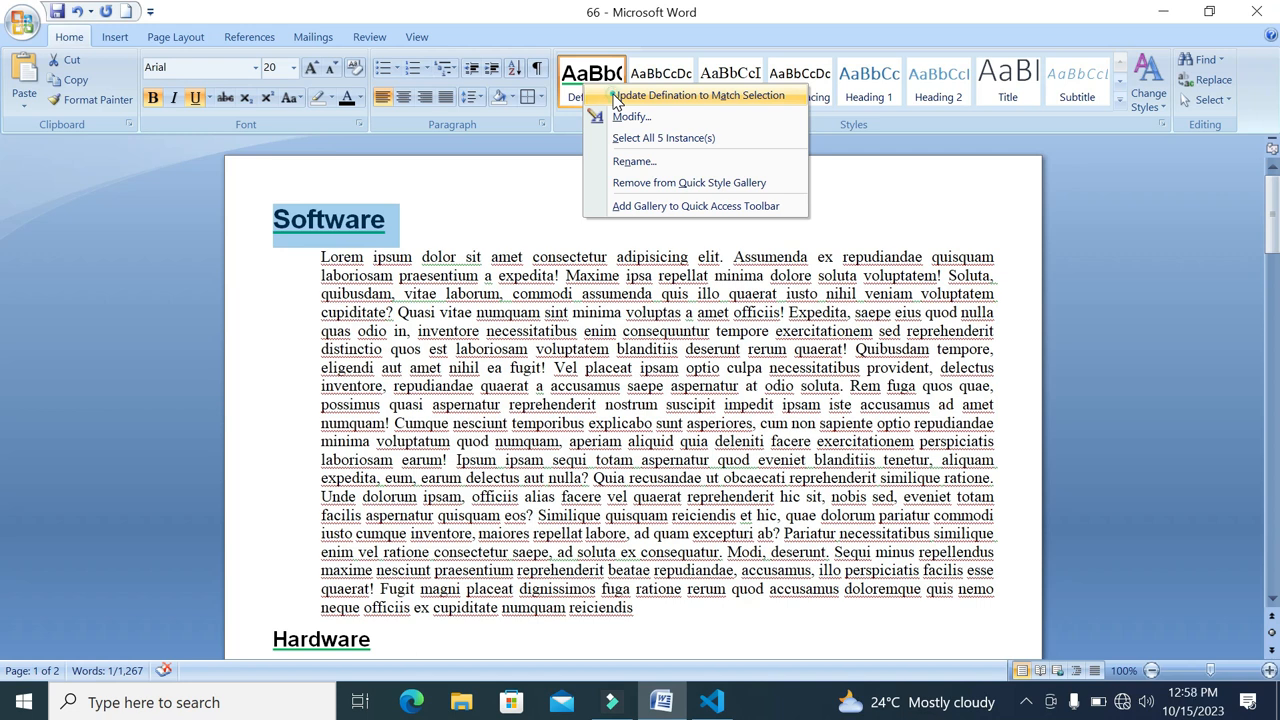
left_click(615, 100)
Check the restyled headings through the document, then set the Software heading's underline colour to Automatic
scroll(633, 400, "down", 8)
scroll(633, 400, "down", 12)
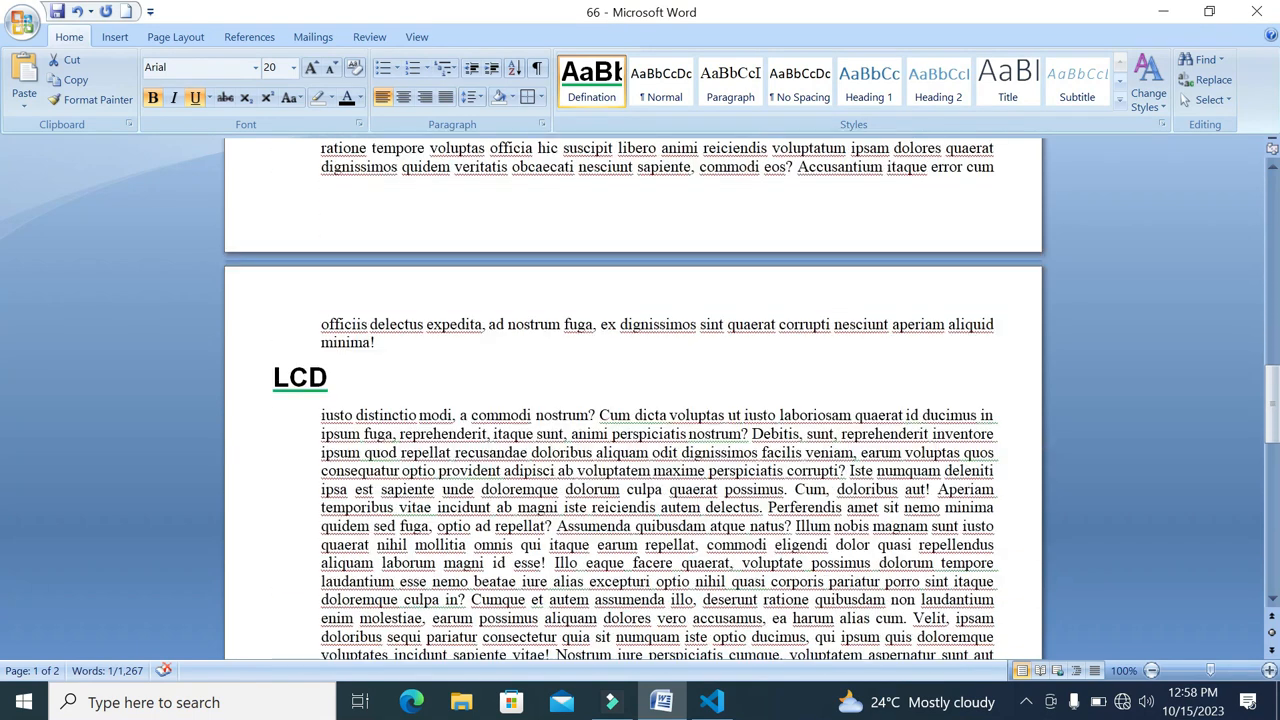
left_click(277, 191)
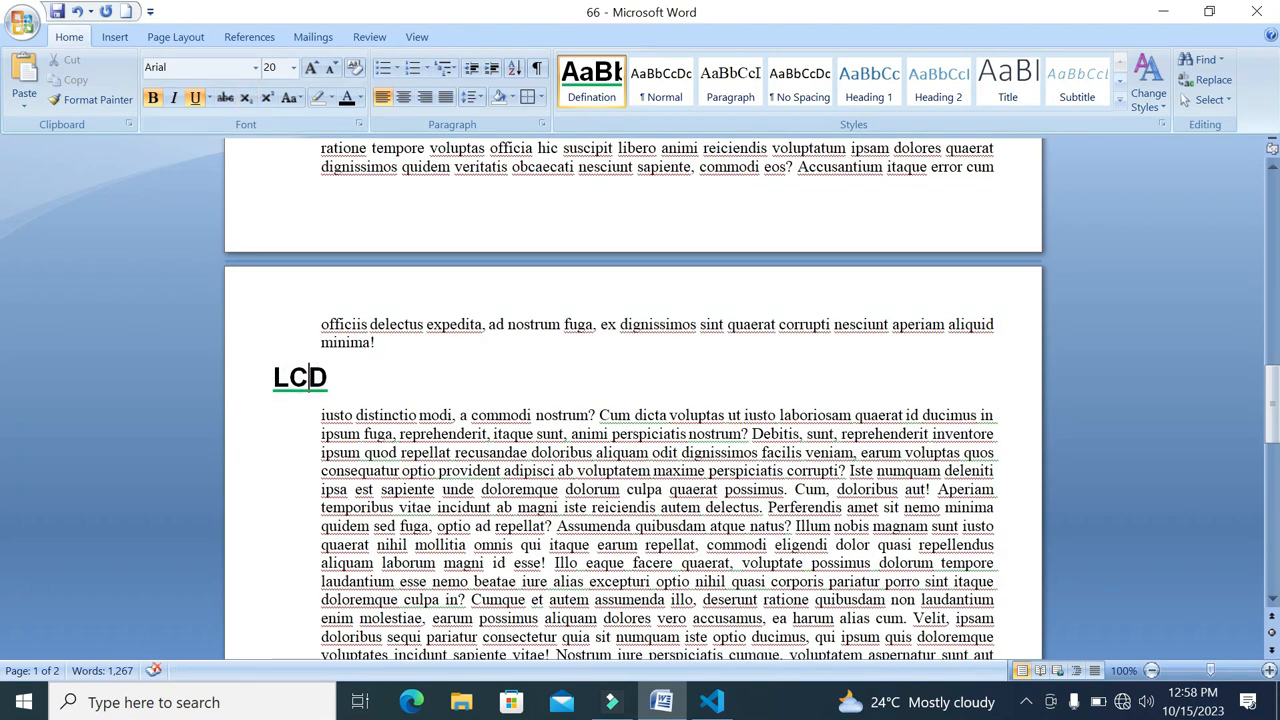
scroll(277, 191, "up", 4)
scroll(633, 400, "up", 15)
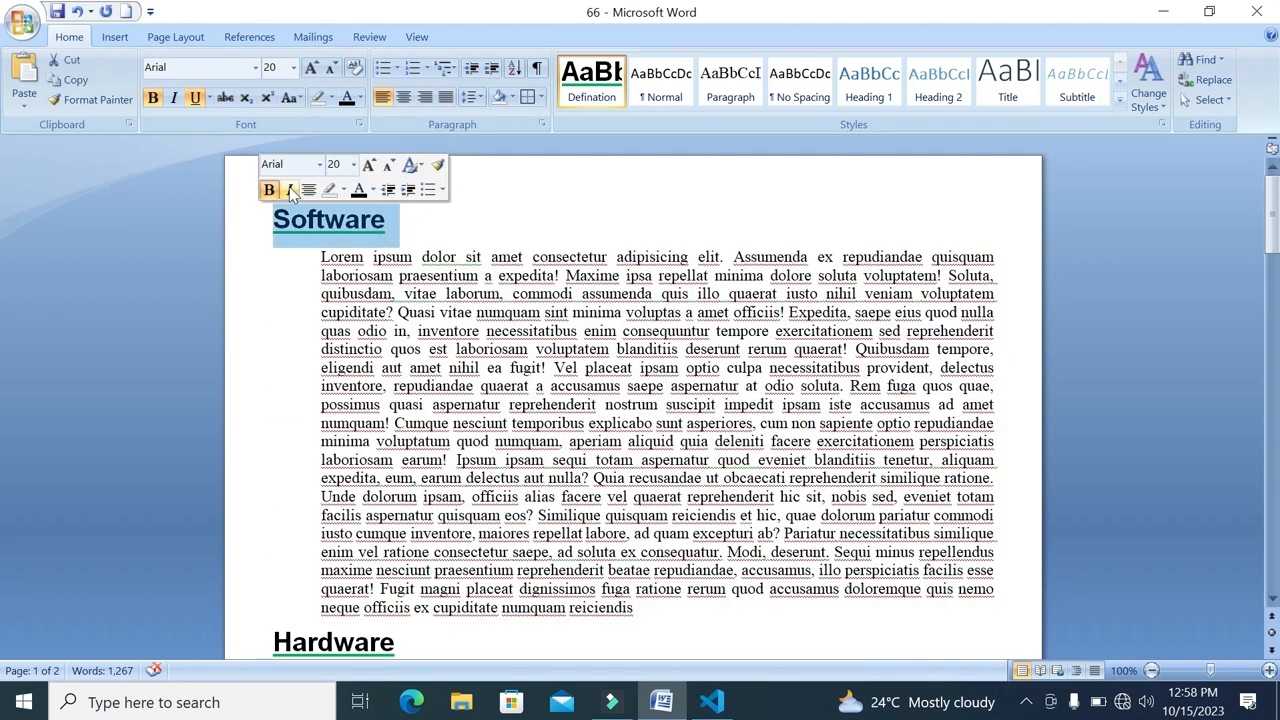
left_click(208, 97)
mouse_move(277, 335)
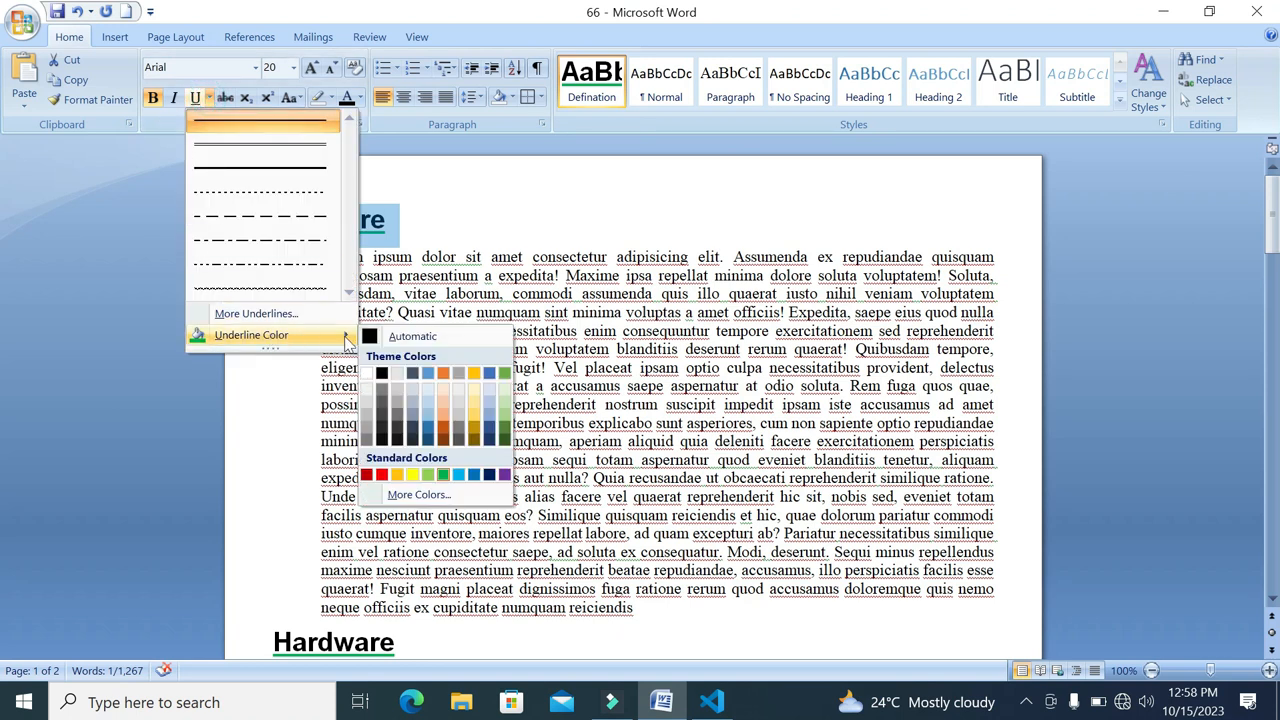
left_click(388, 345)
left_click(400, 224)
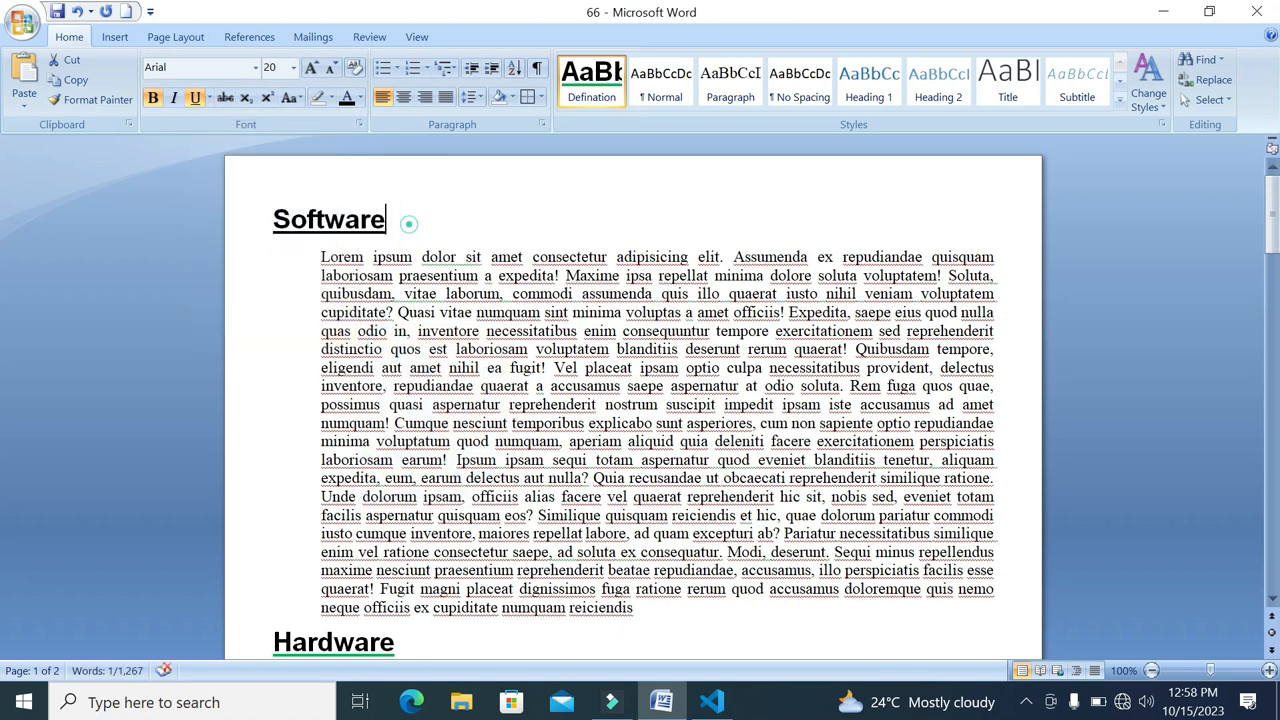
Update the Defination style to match the Software heading's new underline and review the other headings
scroll(405, 224, "down", 1)
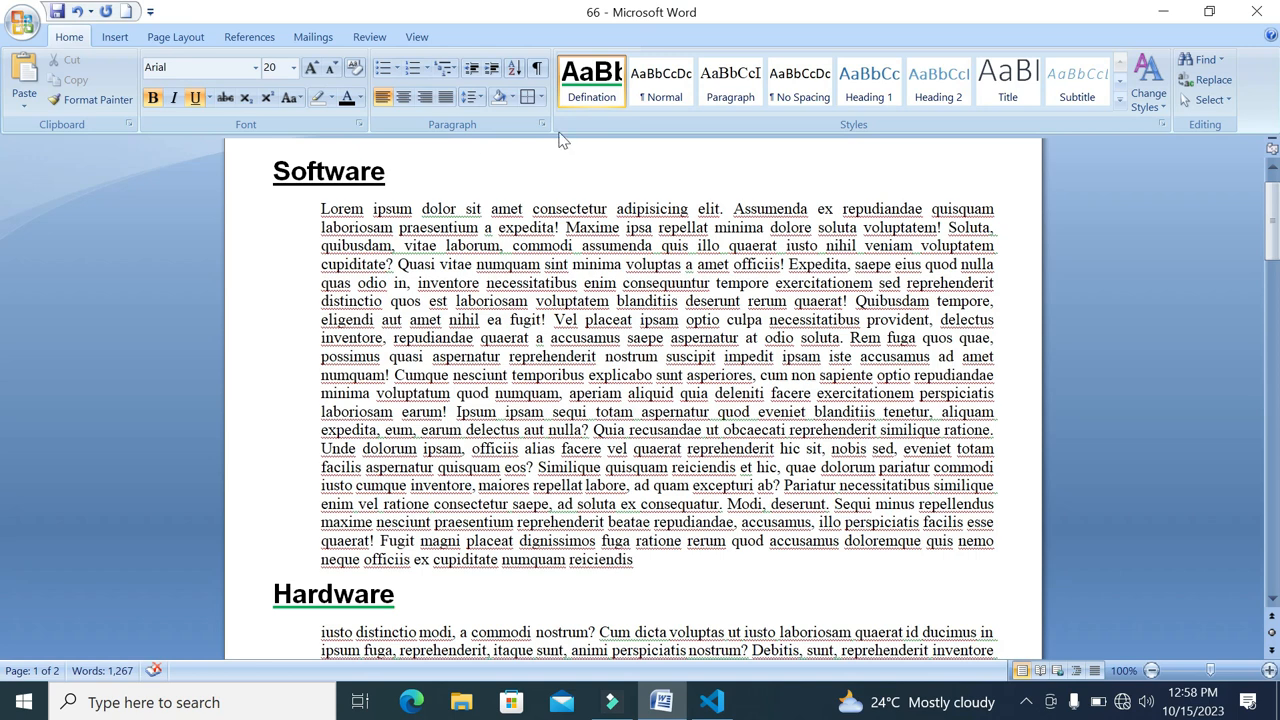
right_click(591, 80)
left_click(680, 114)
scroll(635, 400, "down", 1)
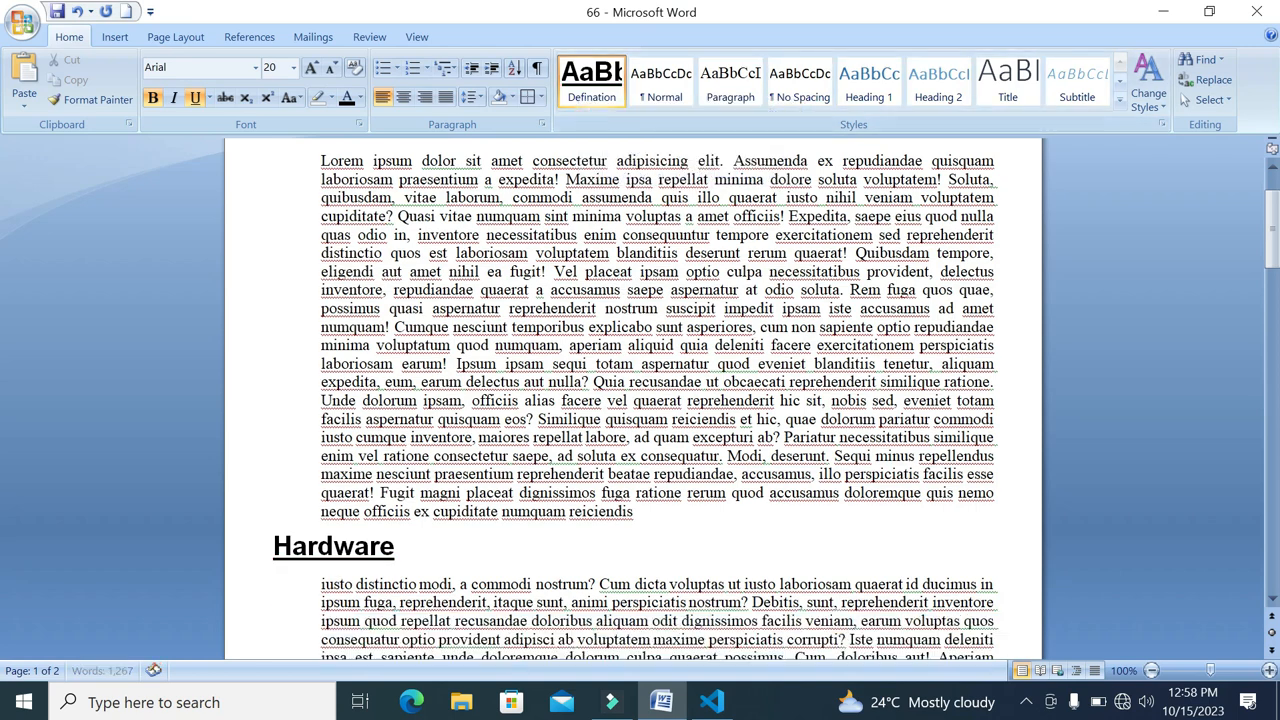
scroll(635, 400, "down", 15)
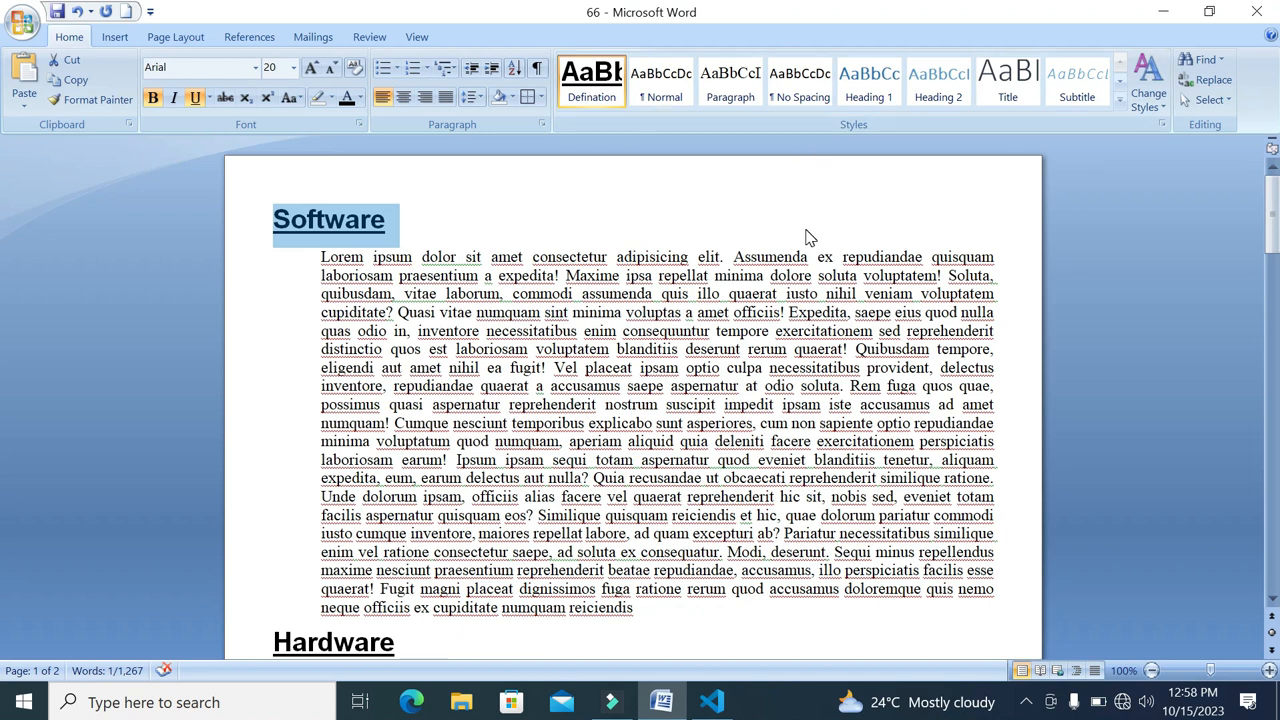
scroll(700, 230, "down", 7)
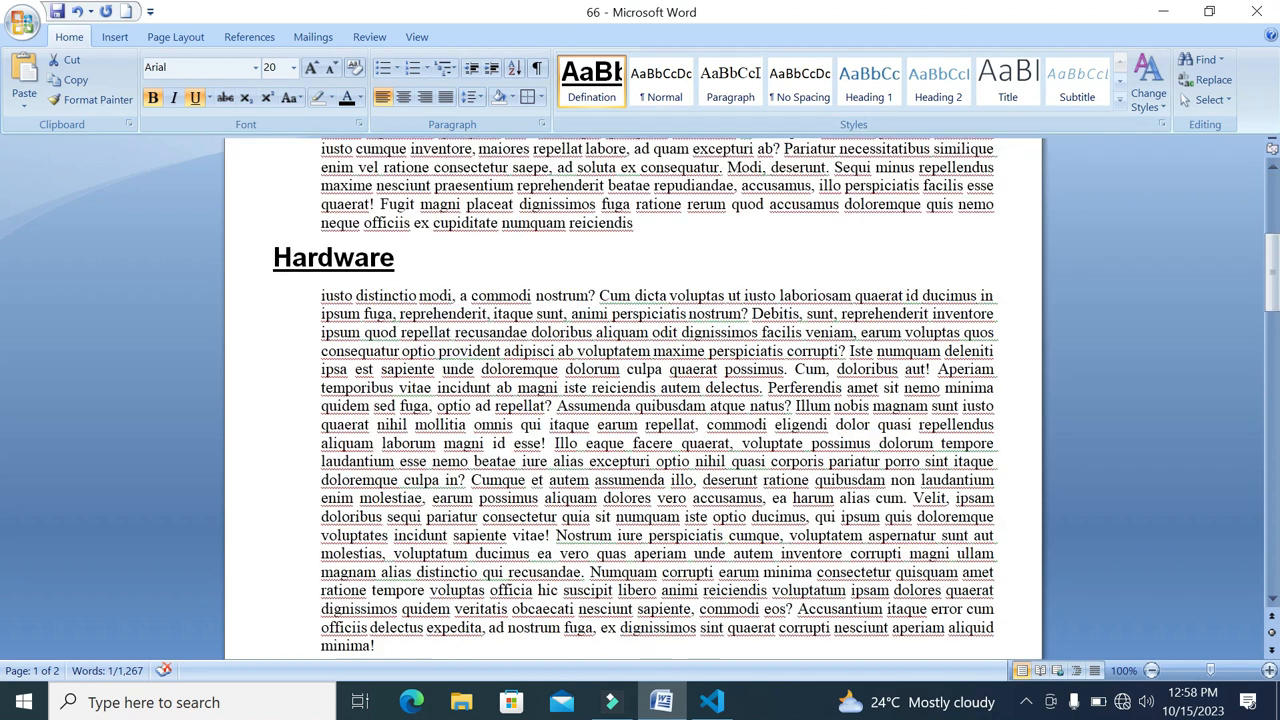
scroll(640, 400, "down", 15)
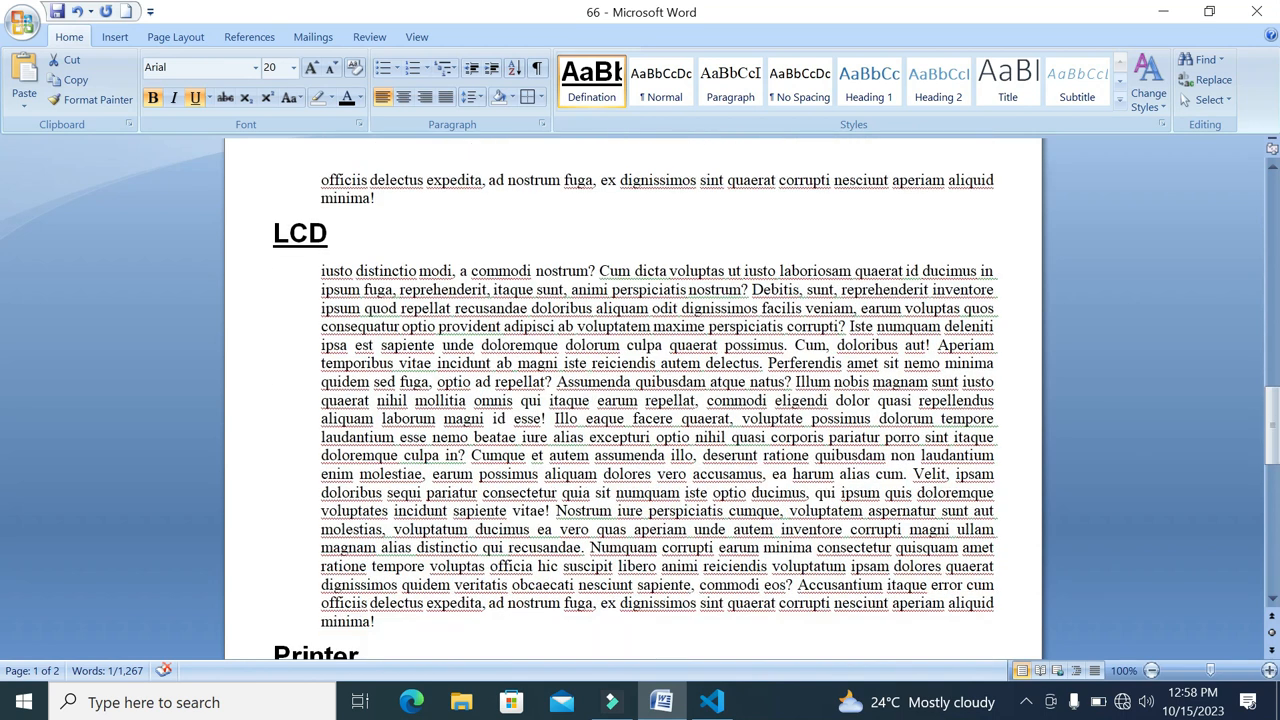